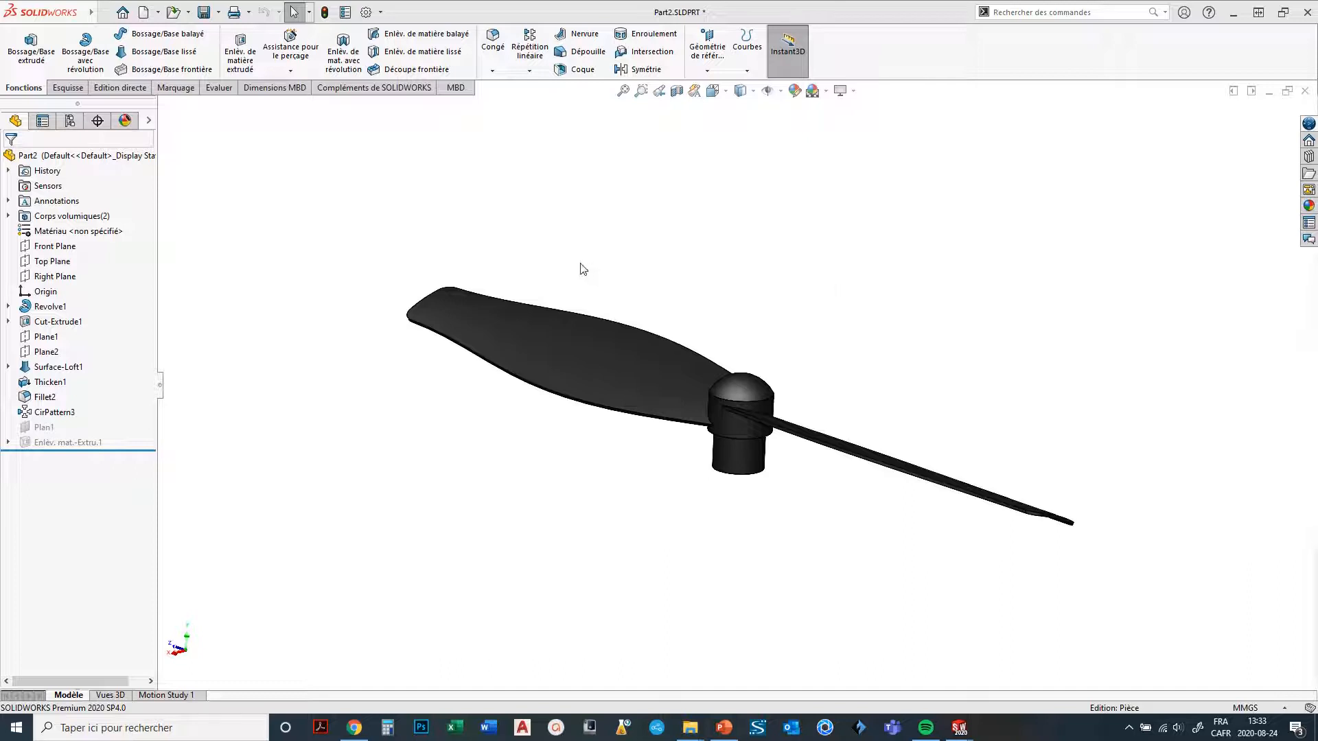
# Add the Surfaces, Tôlerie and Constructions soudées tabs to the CommandManager.
pyautogui.moveTo(862, 333); pyautogui.dragTo(865, 353, button='middle')
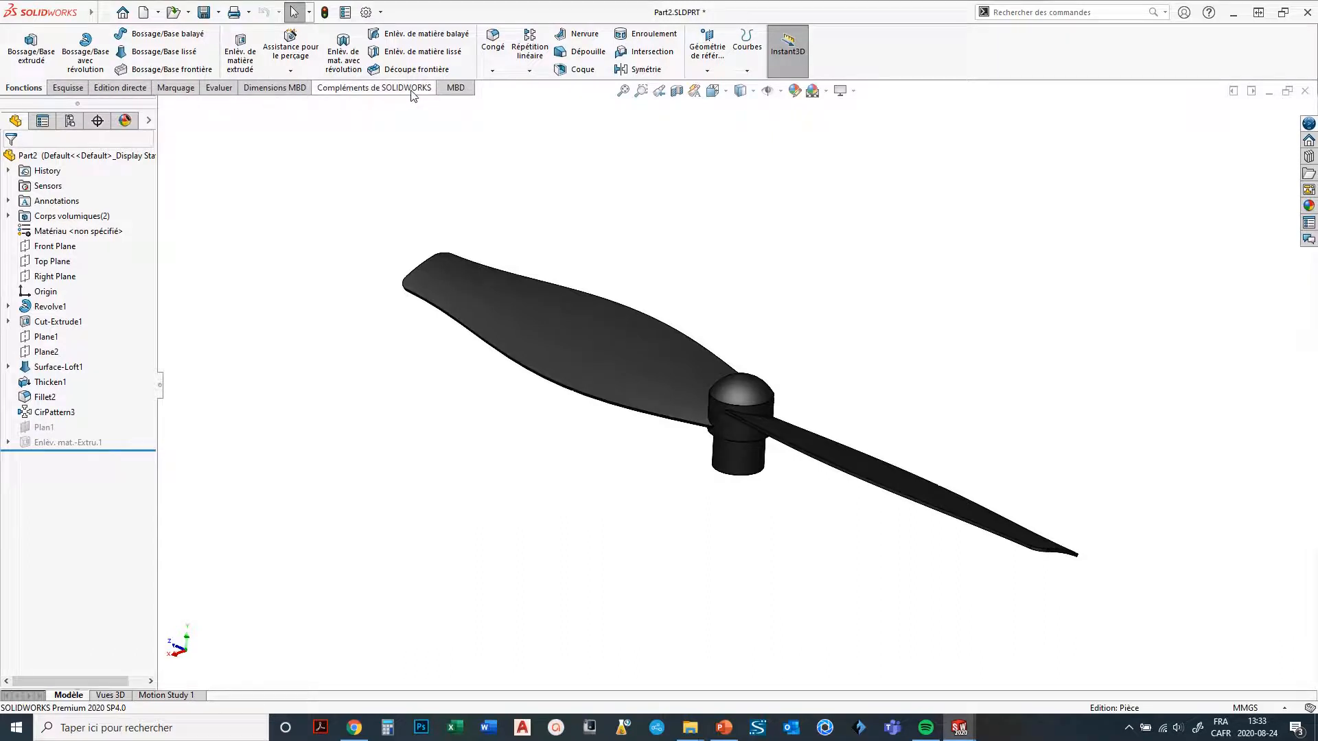
pyautogui.rightClick(281, 94)
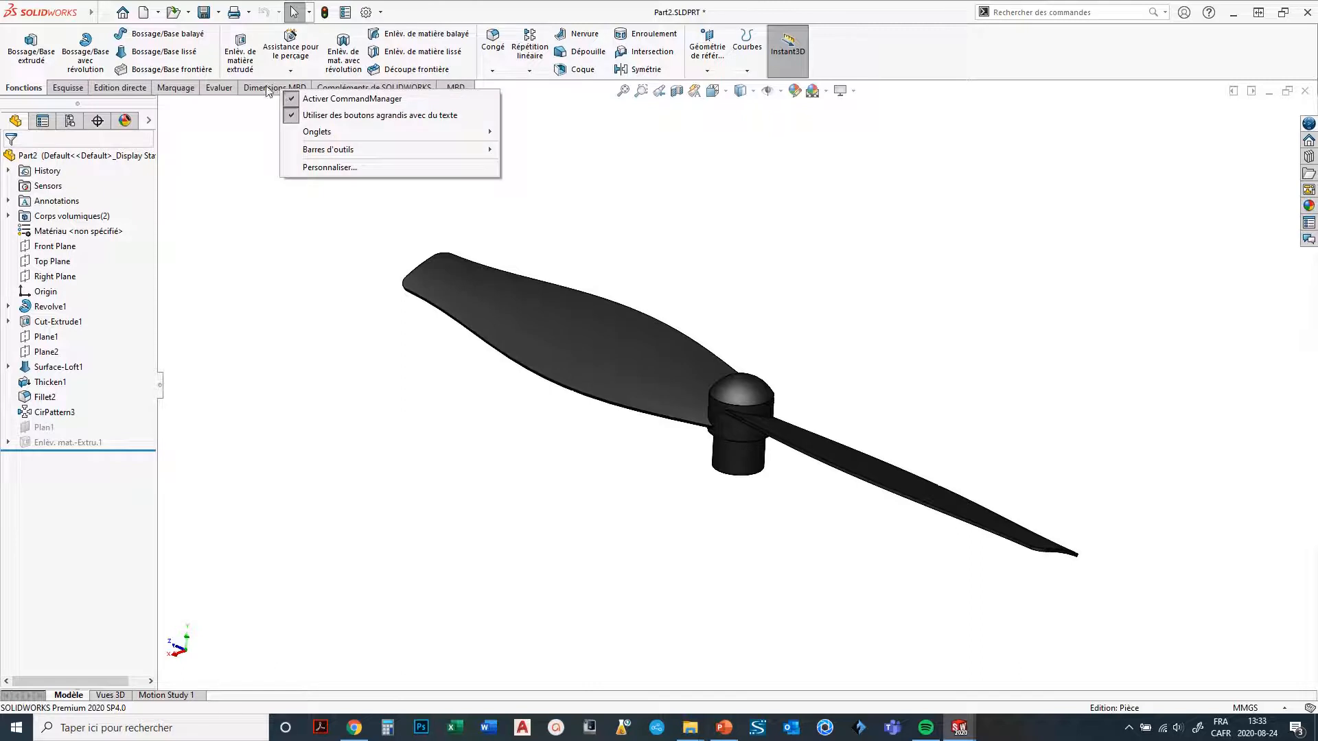
pyautogui.moveTo(312, 135)
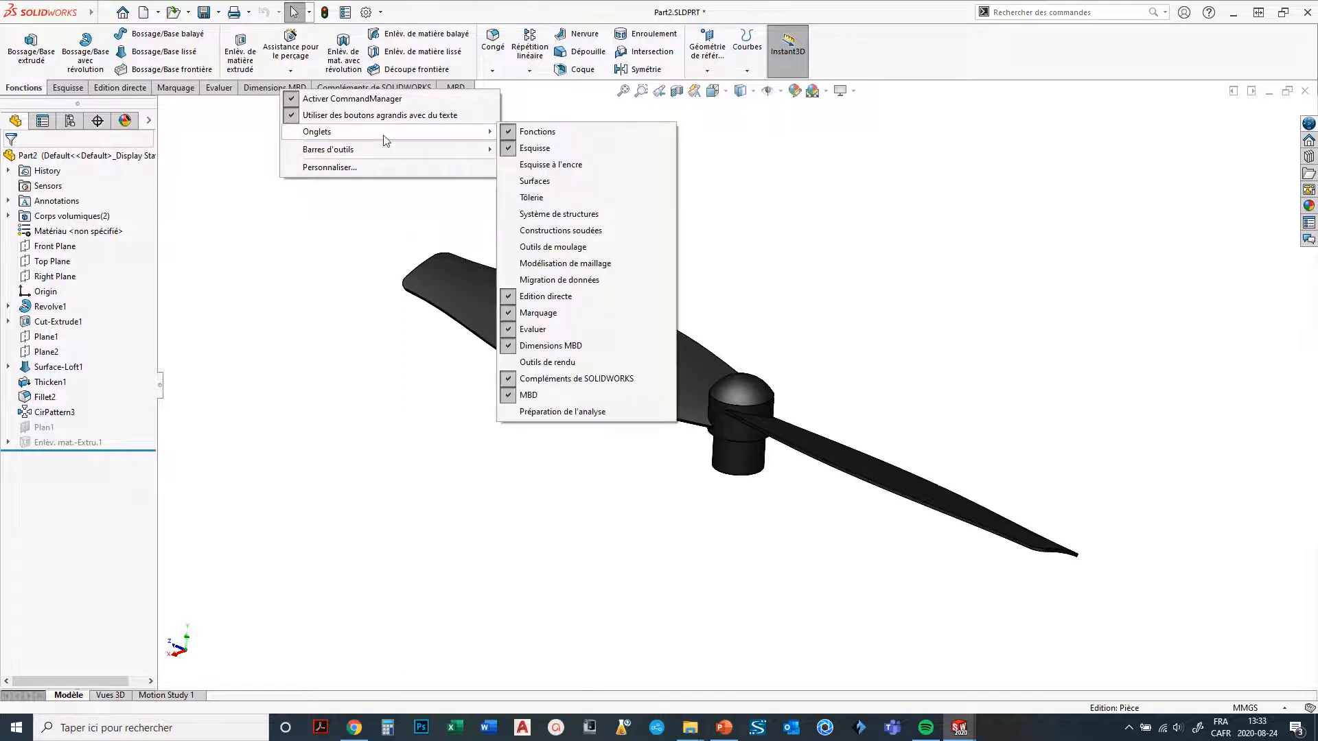
pyautogui.click(534, 181)
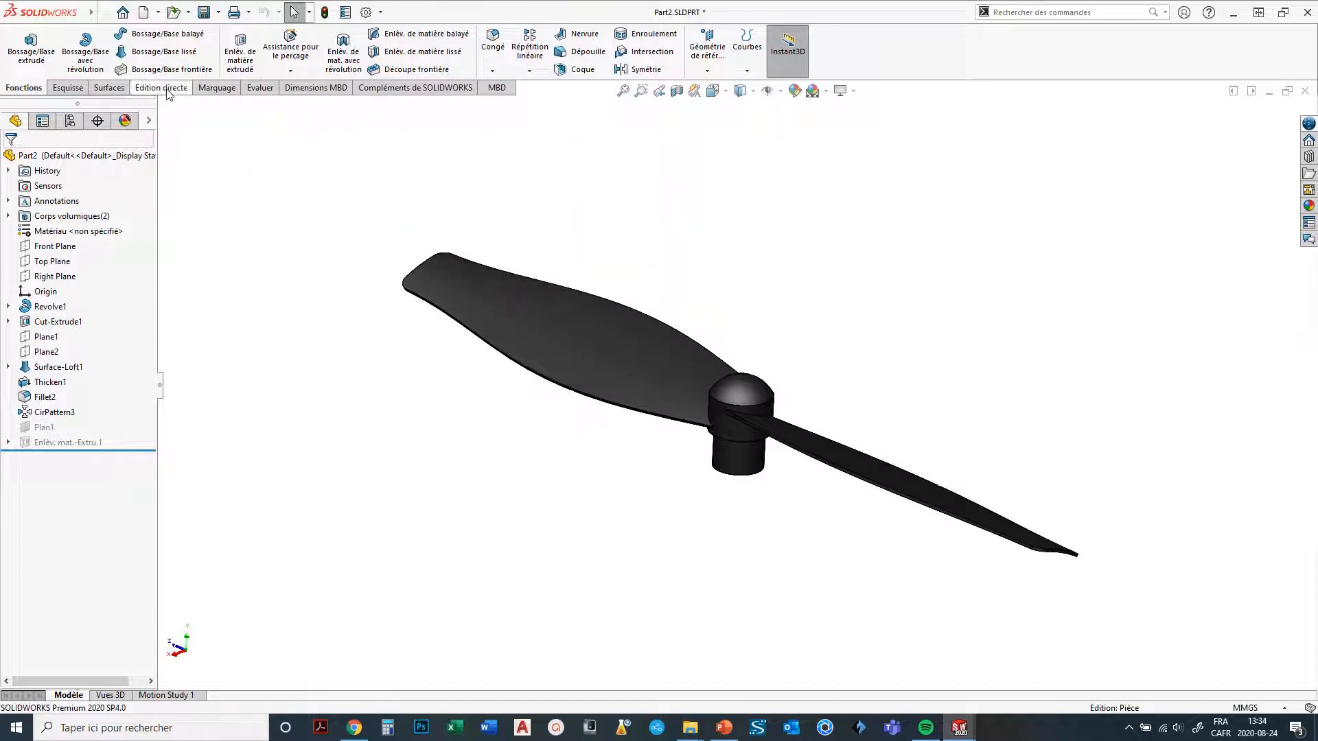
pyautogui.rightClick(169, 94)
pyautogui.moveTo(285, 132)
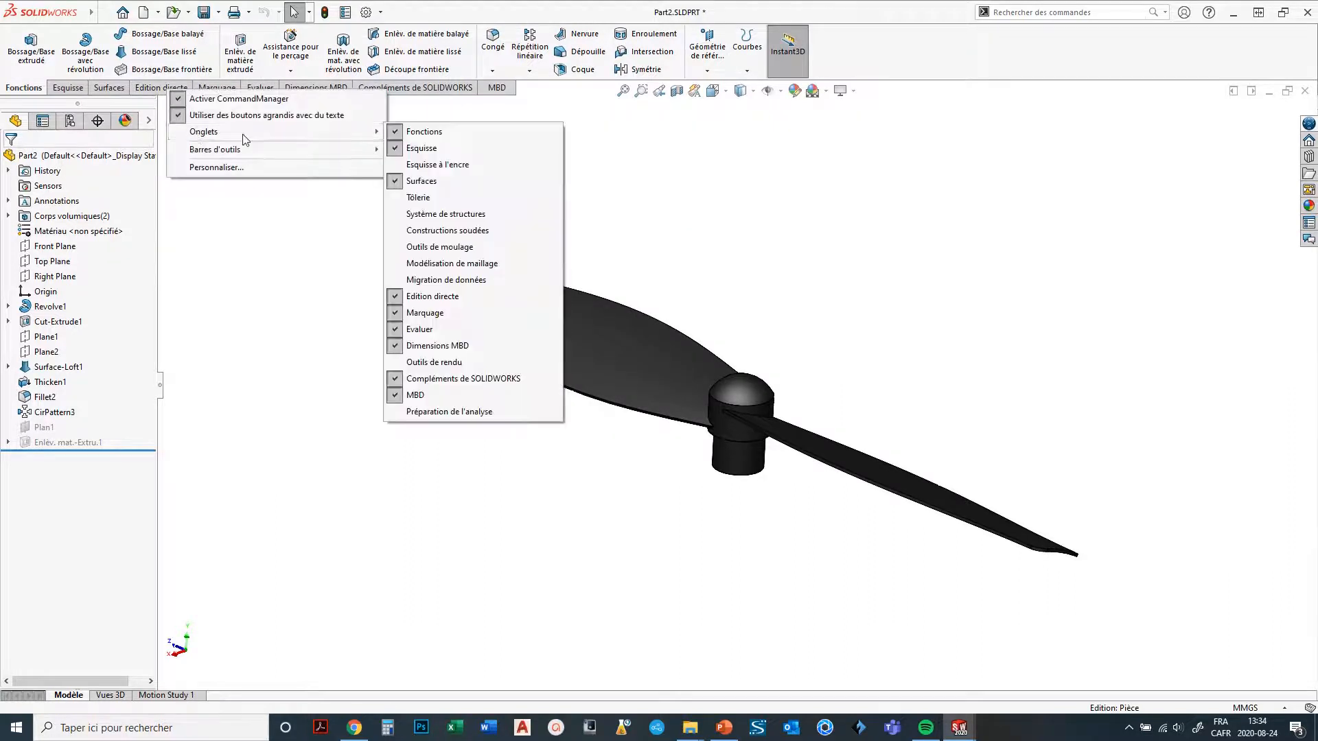
pyautogui.click(427, 198)
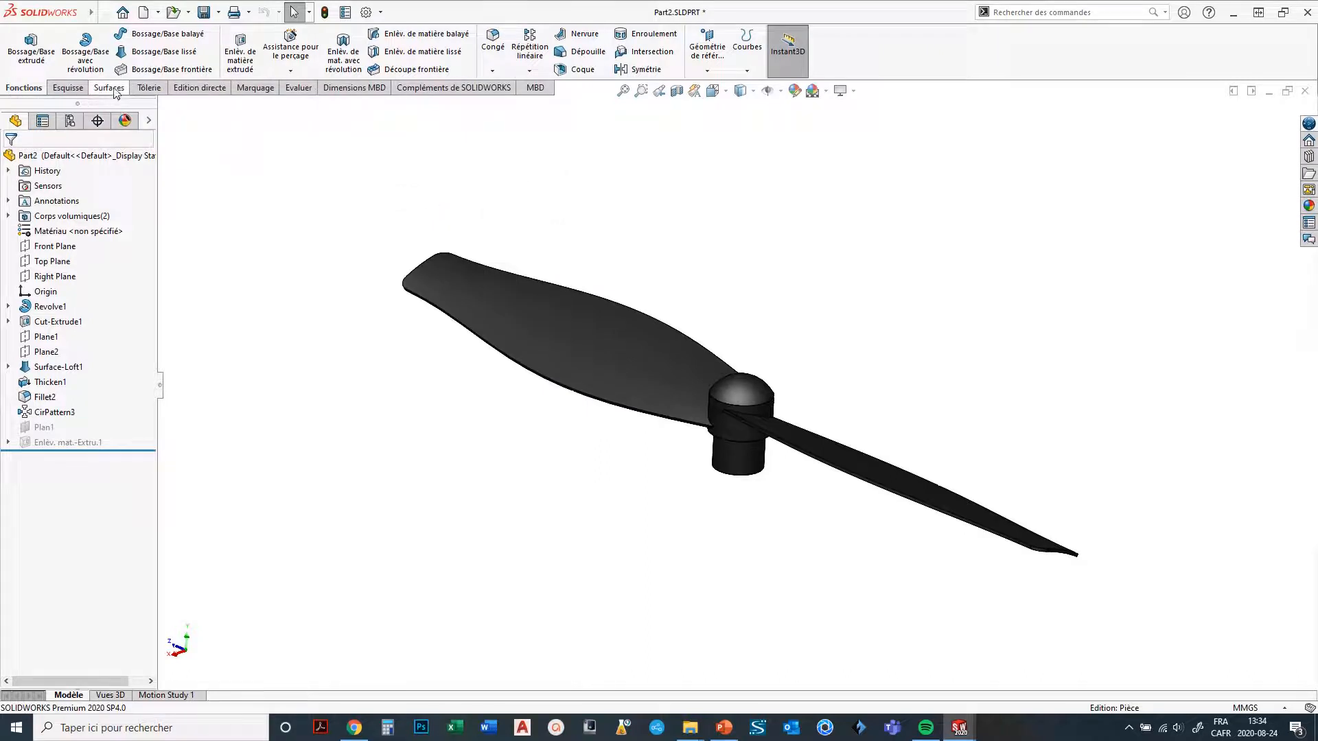
pyautogui.rightClick(153, 94)
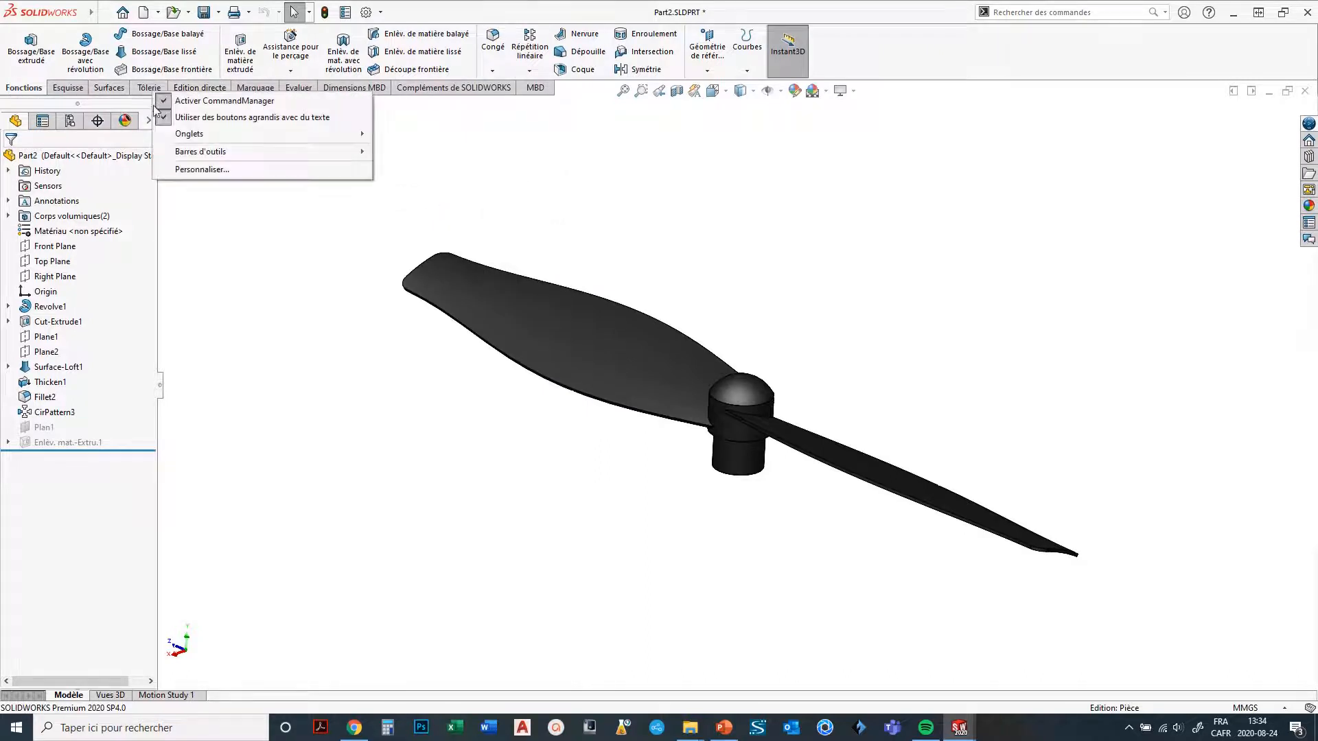
pyautogui.moveTo(191, 136)
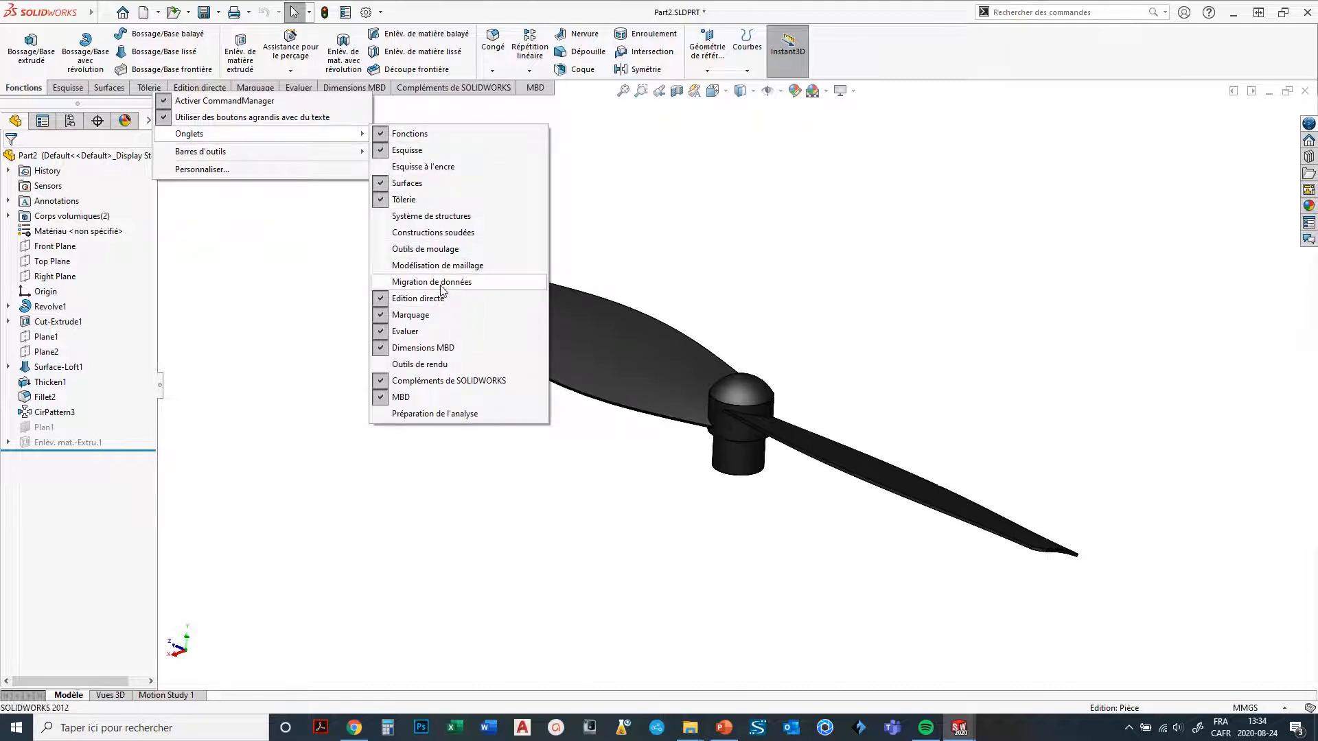
pyautogui.click(431, 233)
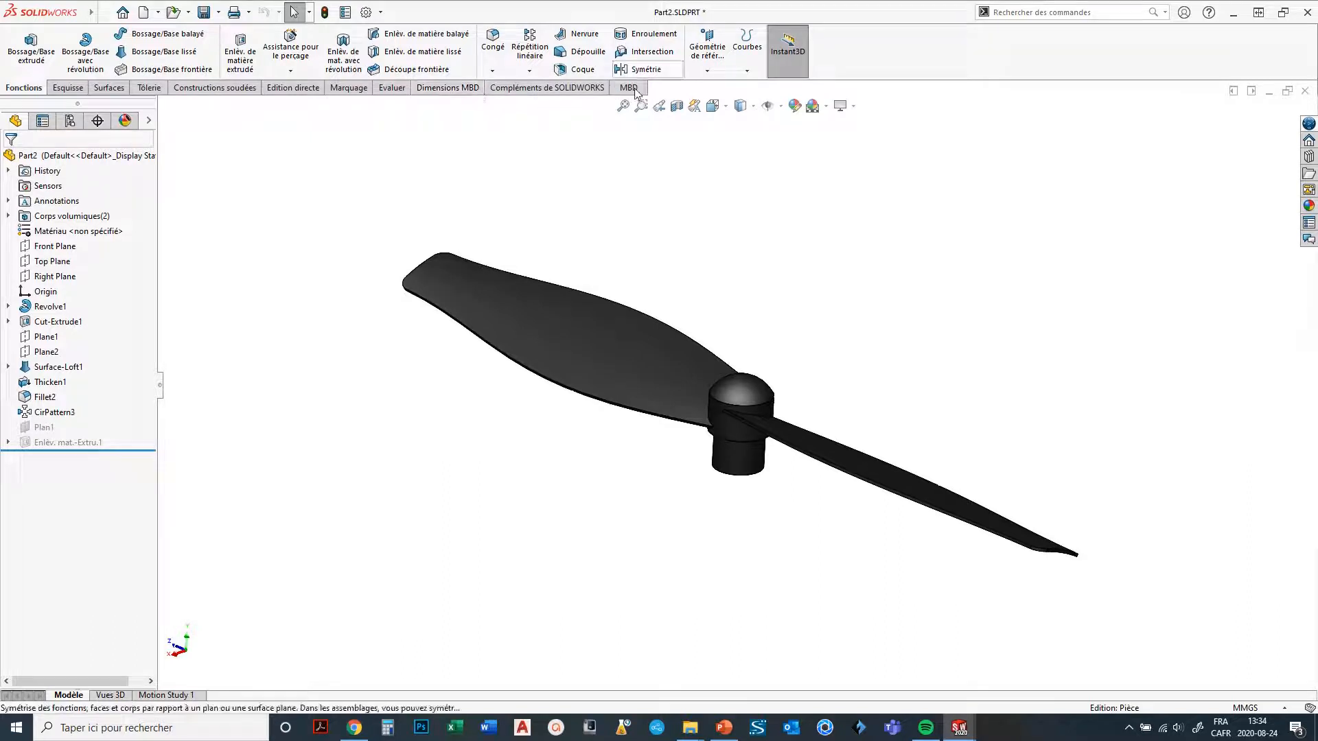
# Remove the Dimensions MBD tab from the CommandManager.
pyautogui.rightClick(439, 96)
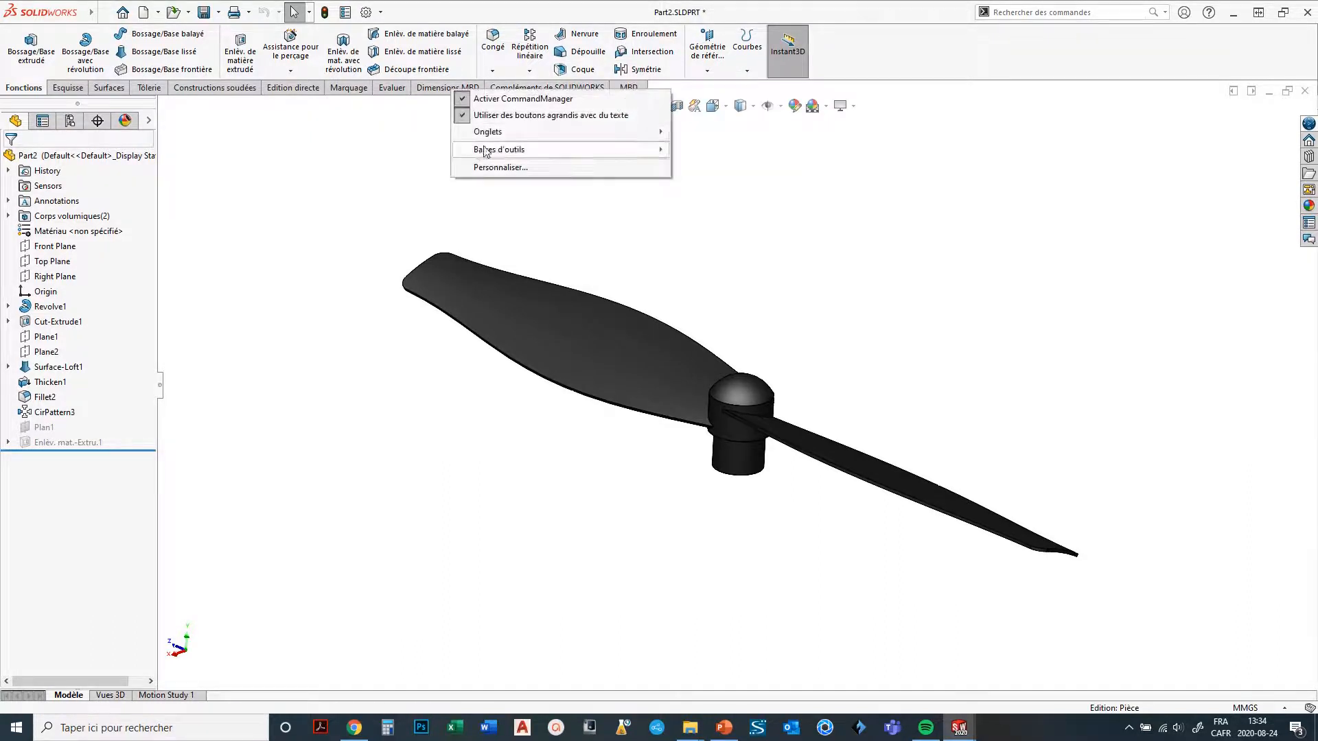
pyautogui.moveTo(491, 132)
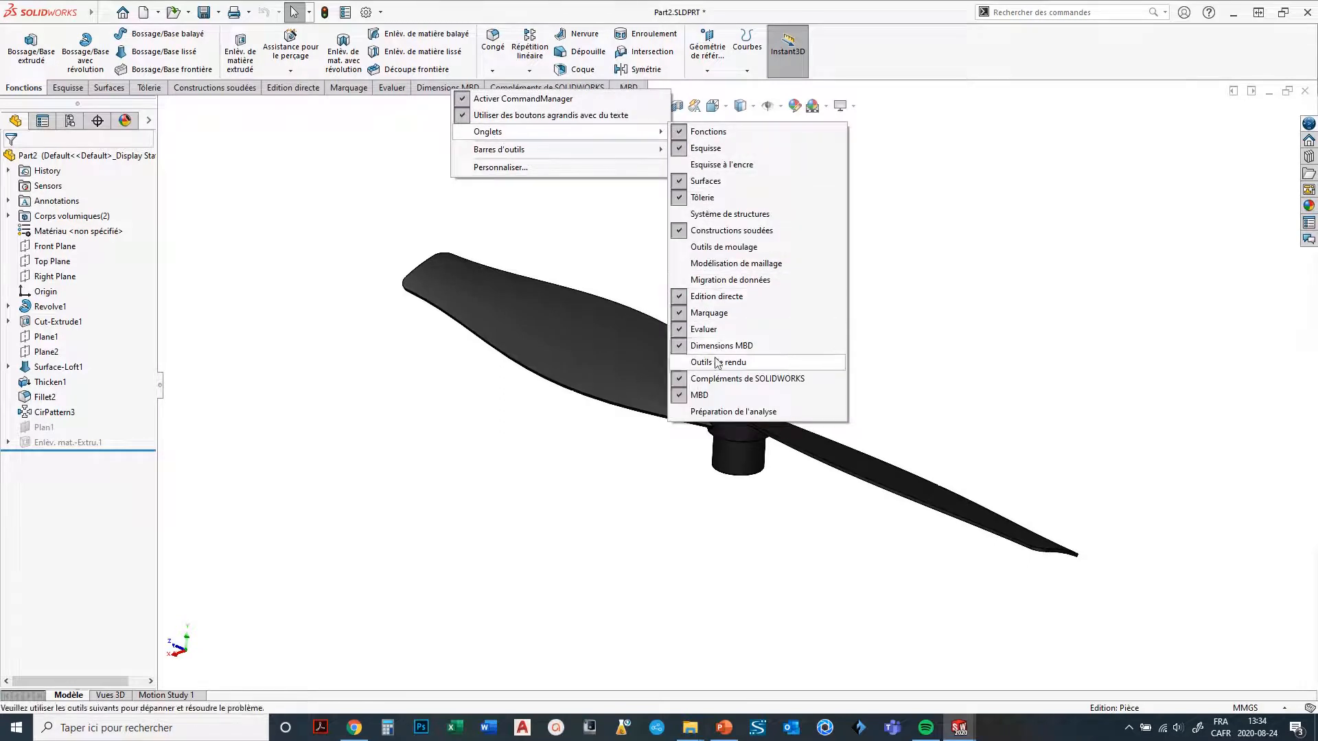
pyautogui.click(682, 346)
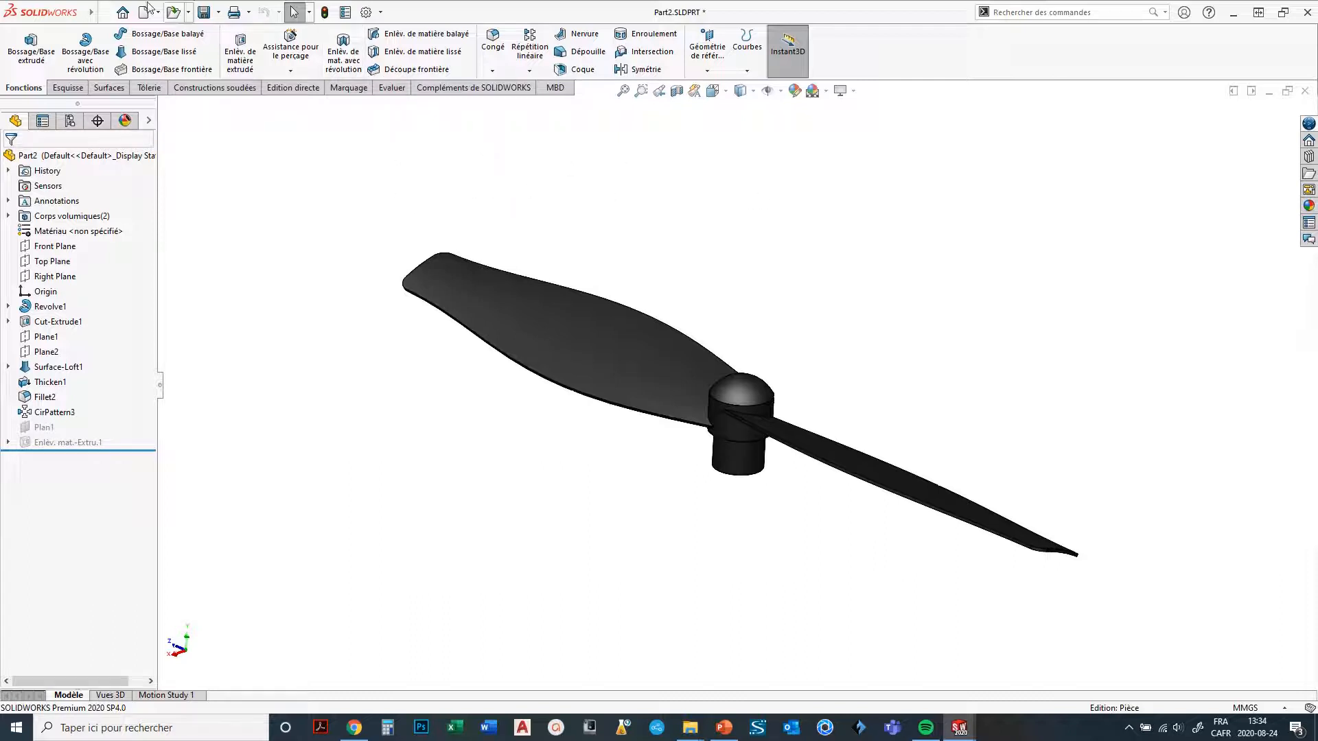
# Open the Personnaliser dialog for customizing the toolbars and reposition it over the graphics area.
pyautogui.moveTo(68, 19)
pyautogui.click(266, 13)
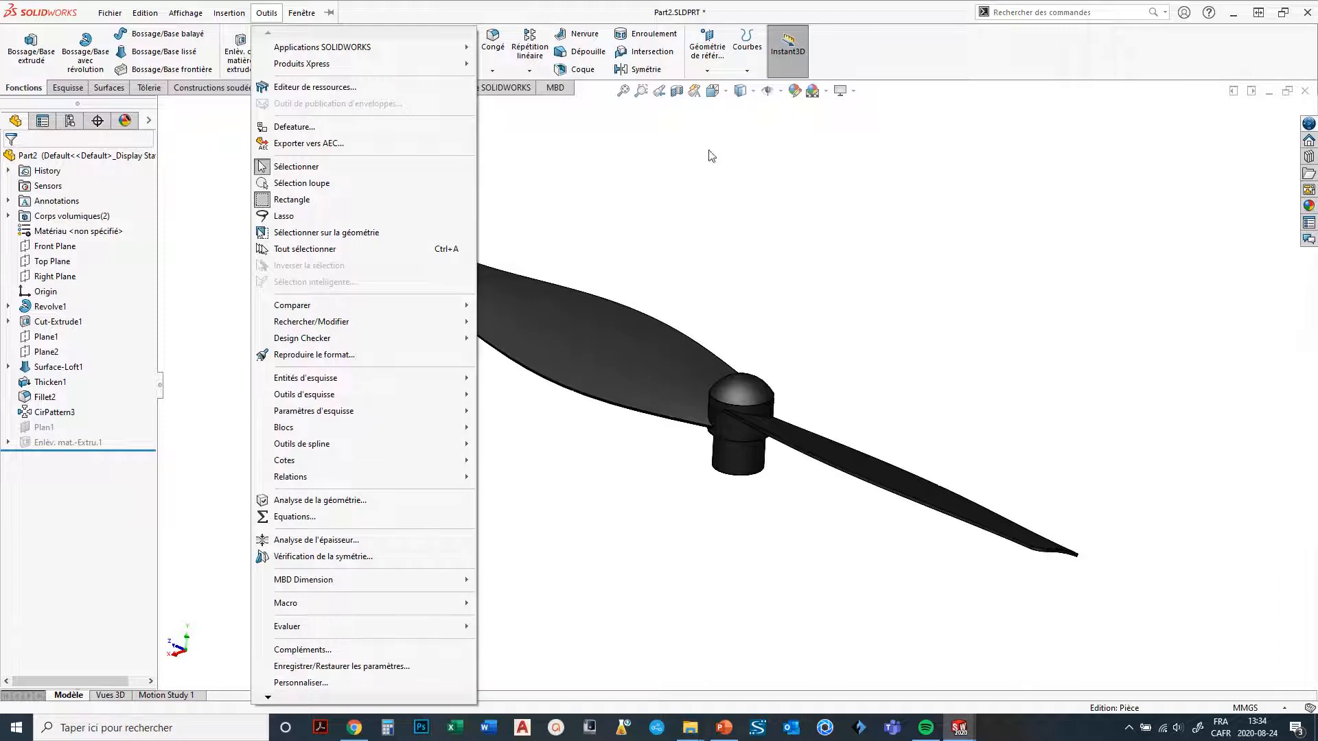
pyautogui.click(916, 52)
pyautogui.rightClick(913, 49)
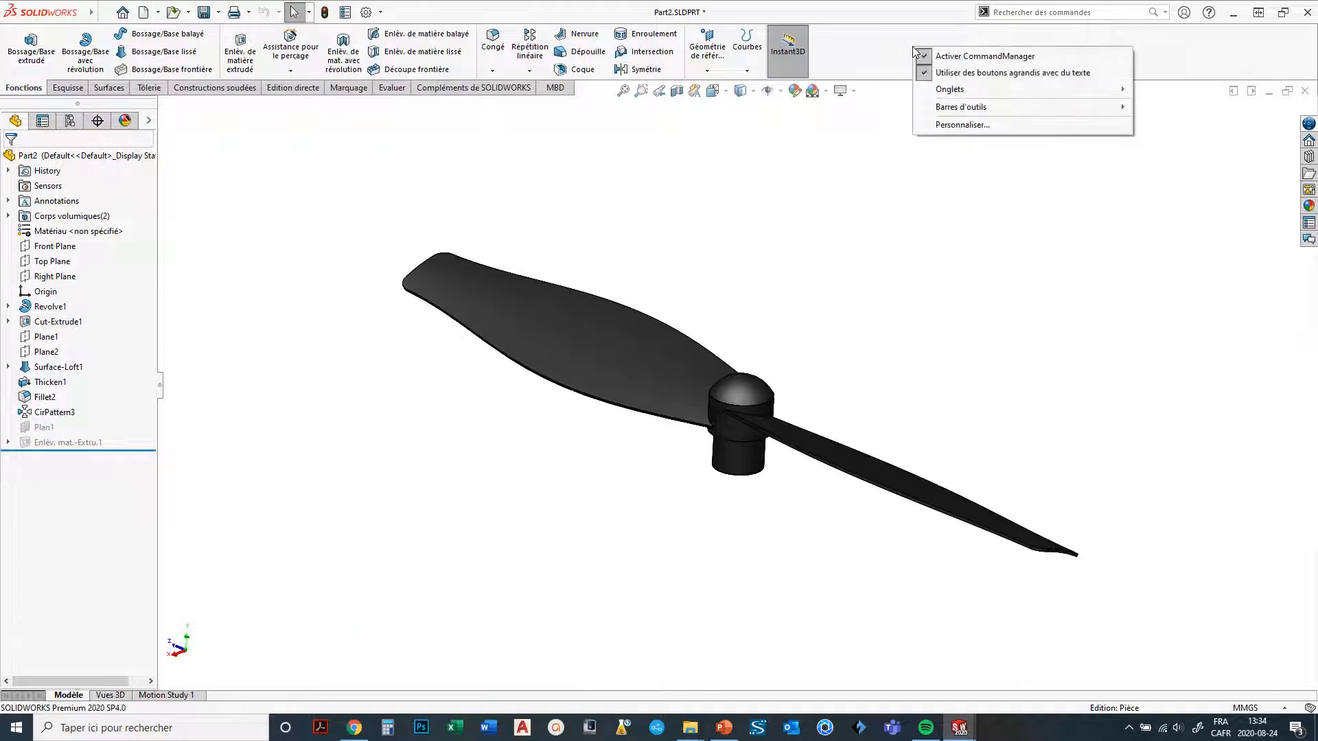
pyautogui.click(944, 126)
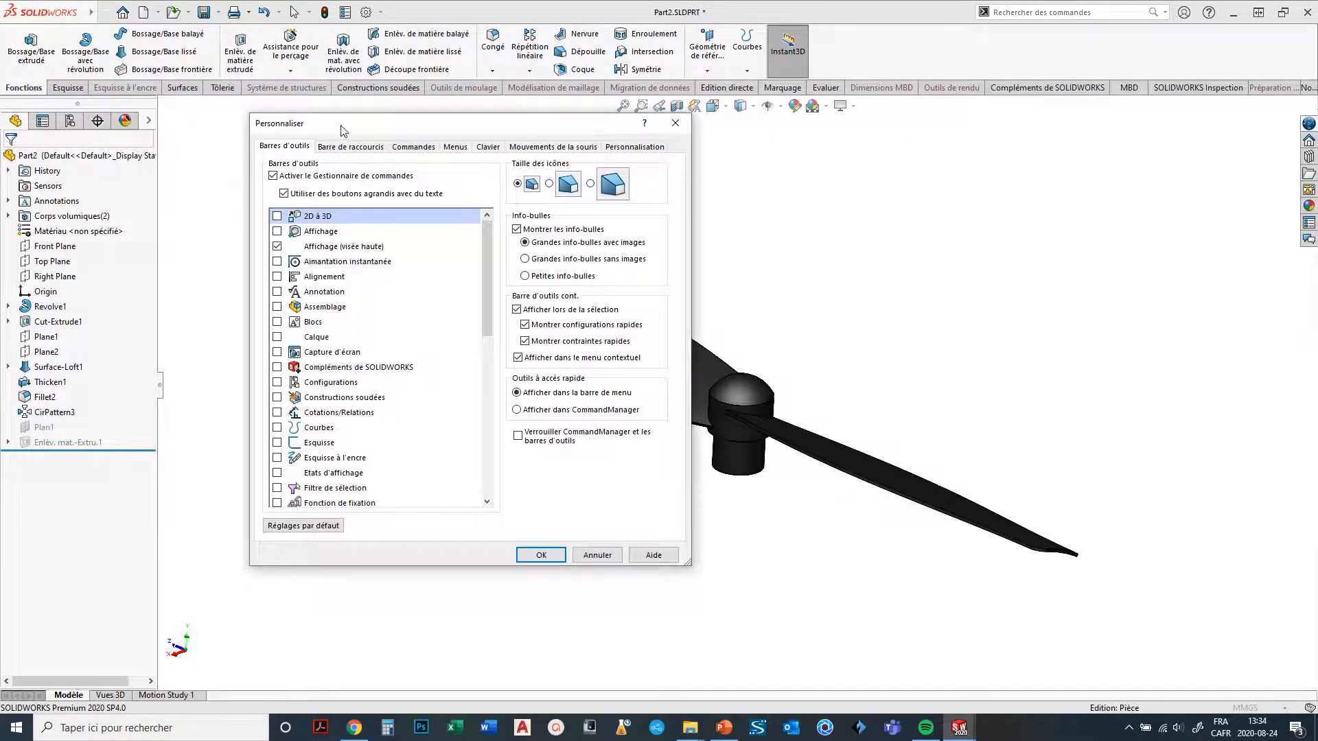
pyautogui.moveTo(341, 130); pyautogui.dragTo(371, 159)
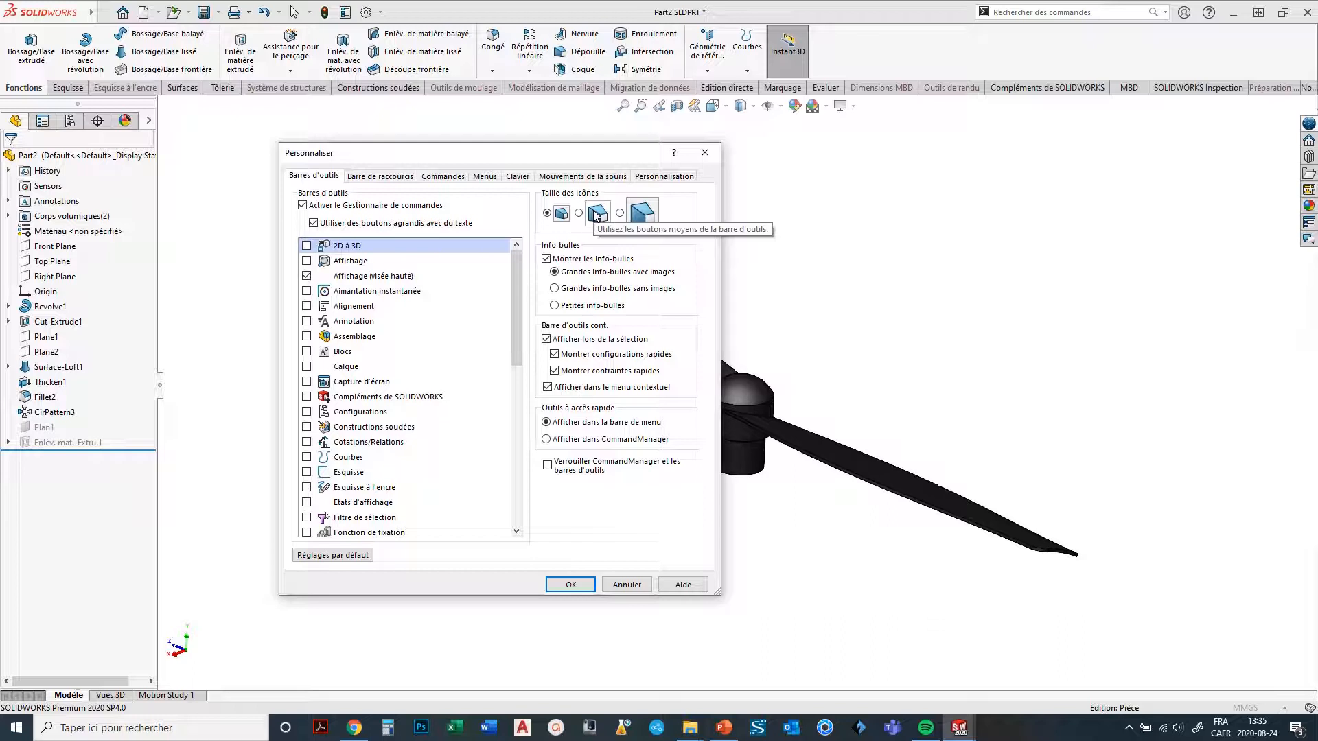
pyautogui.moveTo(495, 157); pyautogui.dragTo(452, 154)
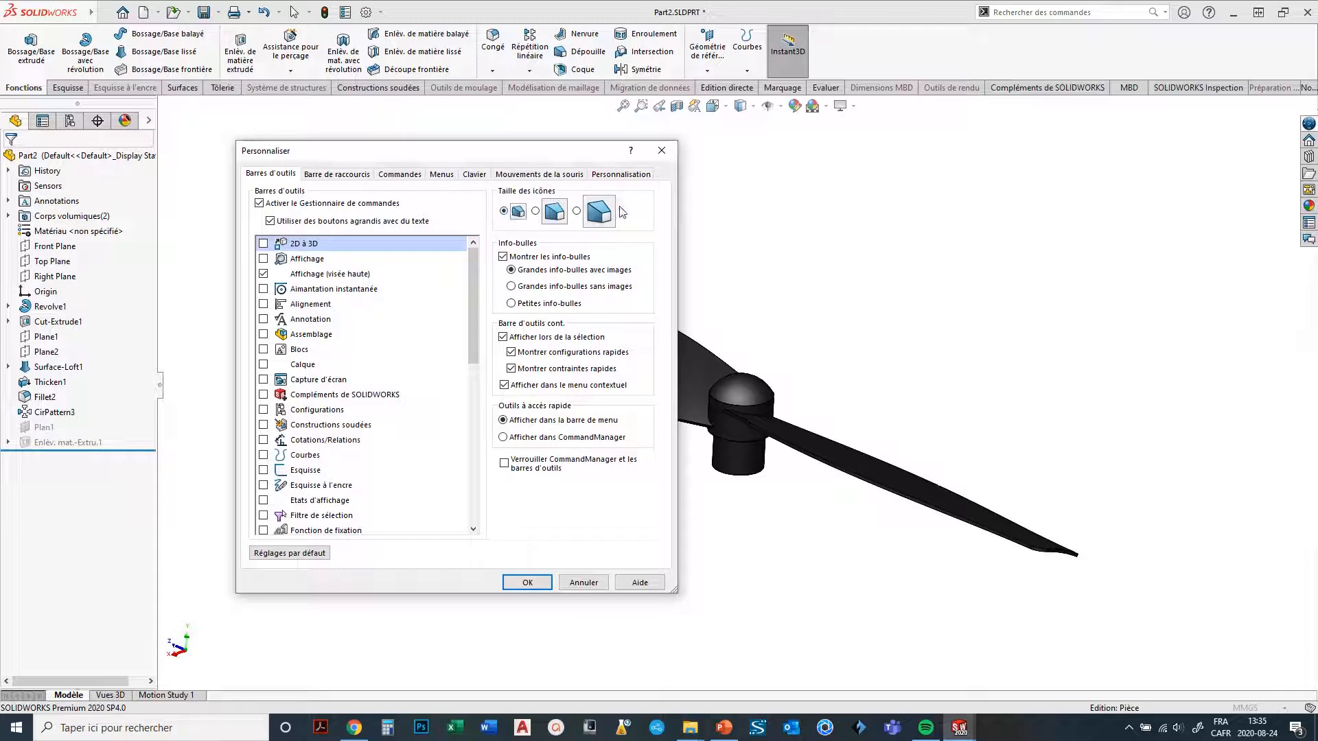
# Try the large icon size for the interface and switch to the medium size, acknowledging the restart notices.
pyautogui.click(576, 211)
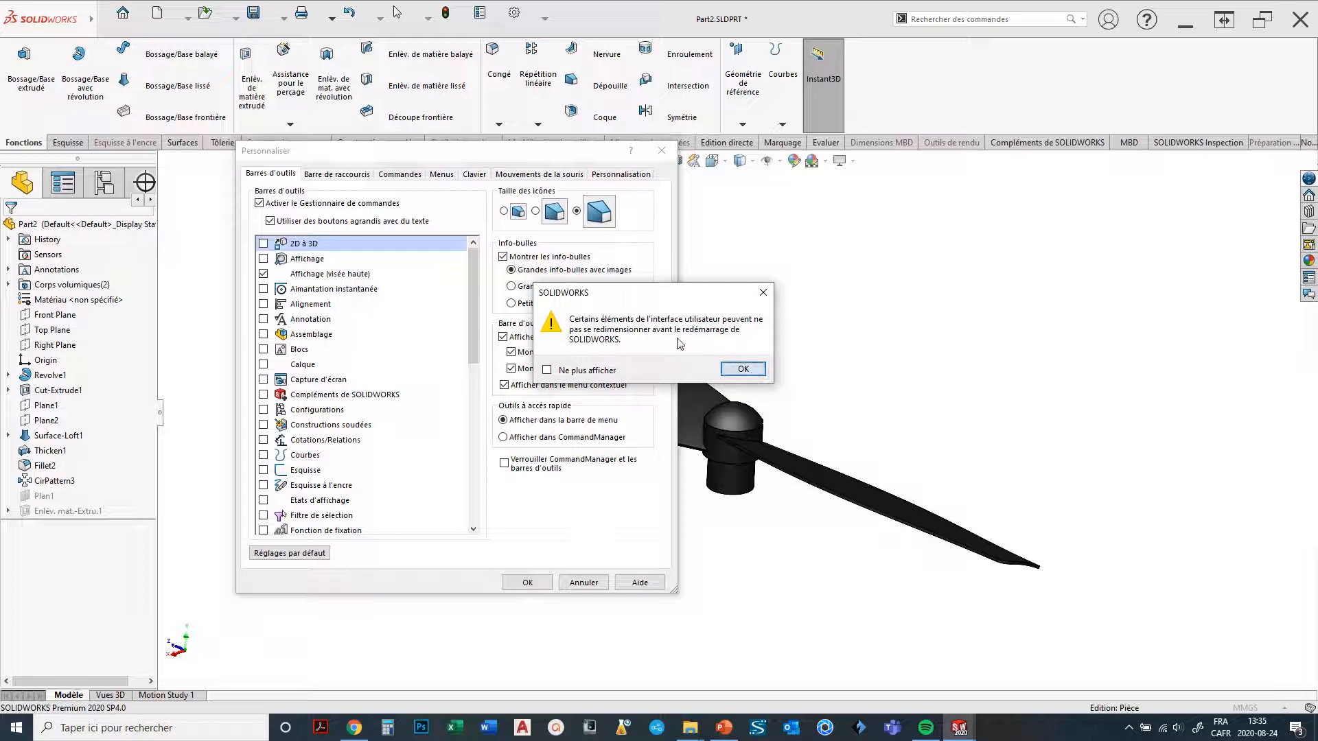
pyautogui.click(735, 370)
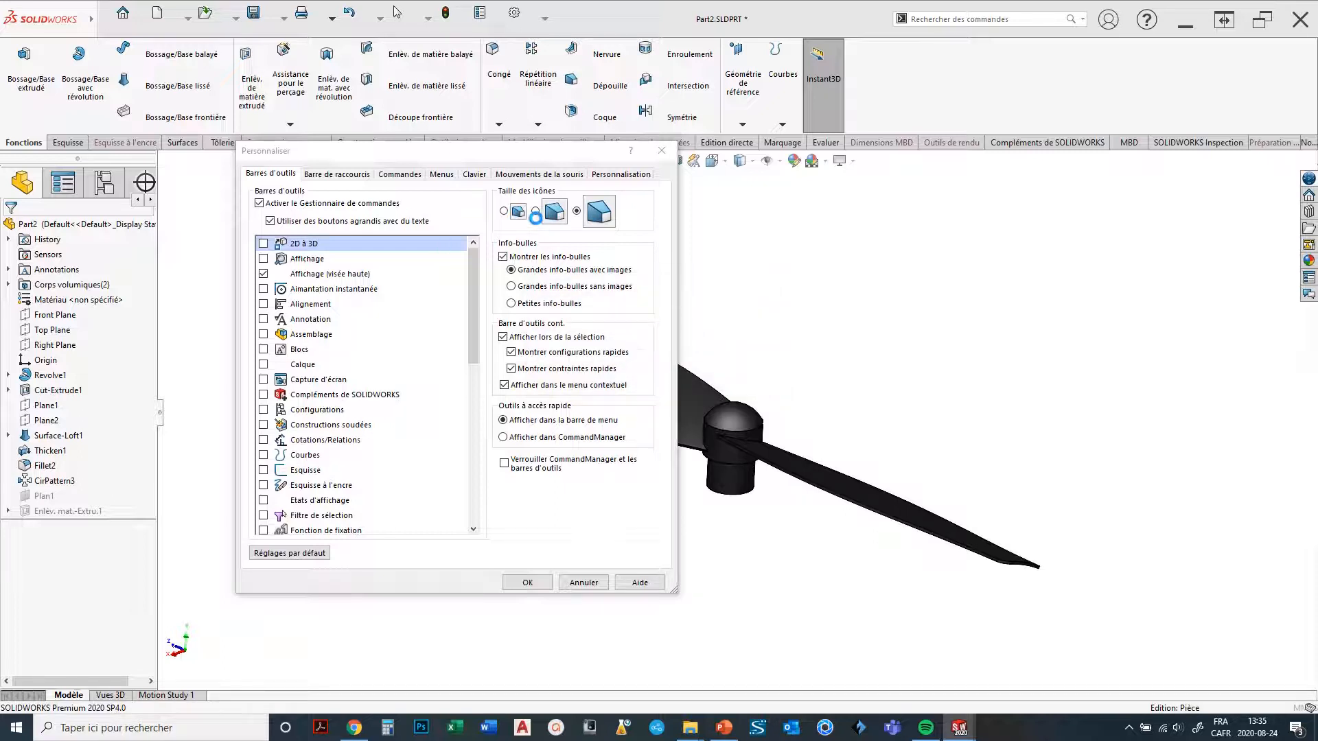
pyautogui.click(536, 212)
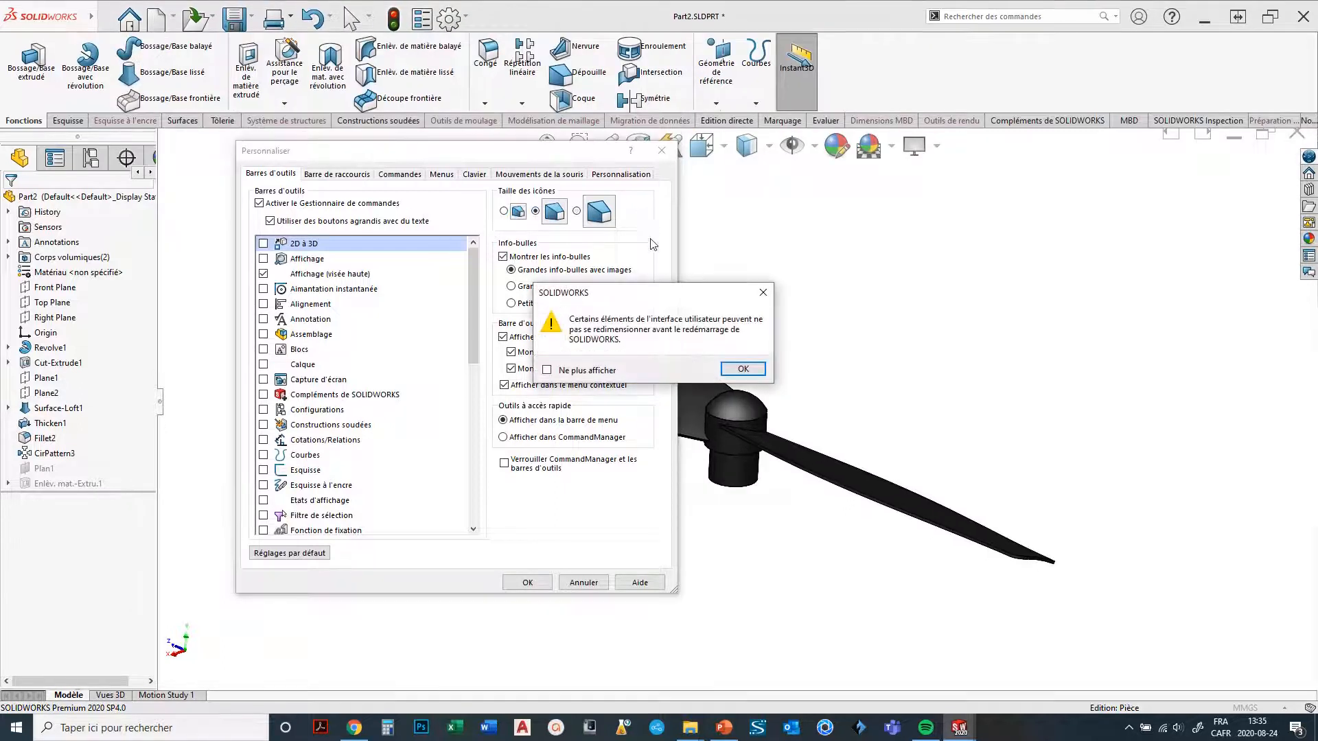
pyautogui.click(750, 370)
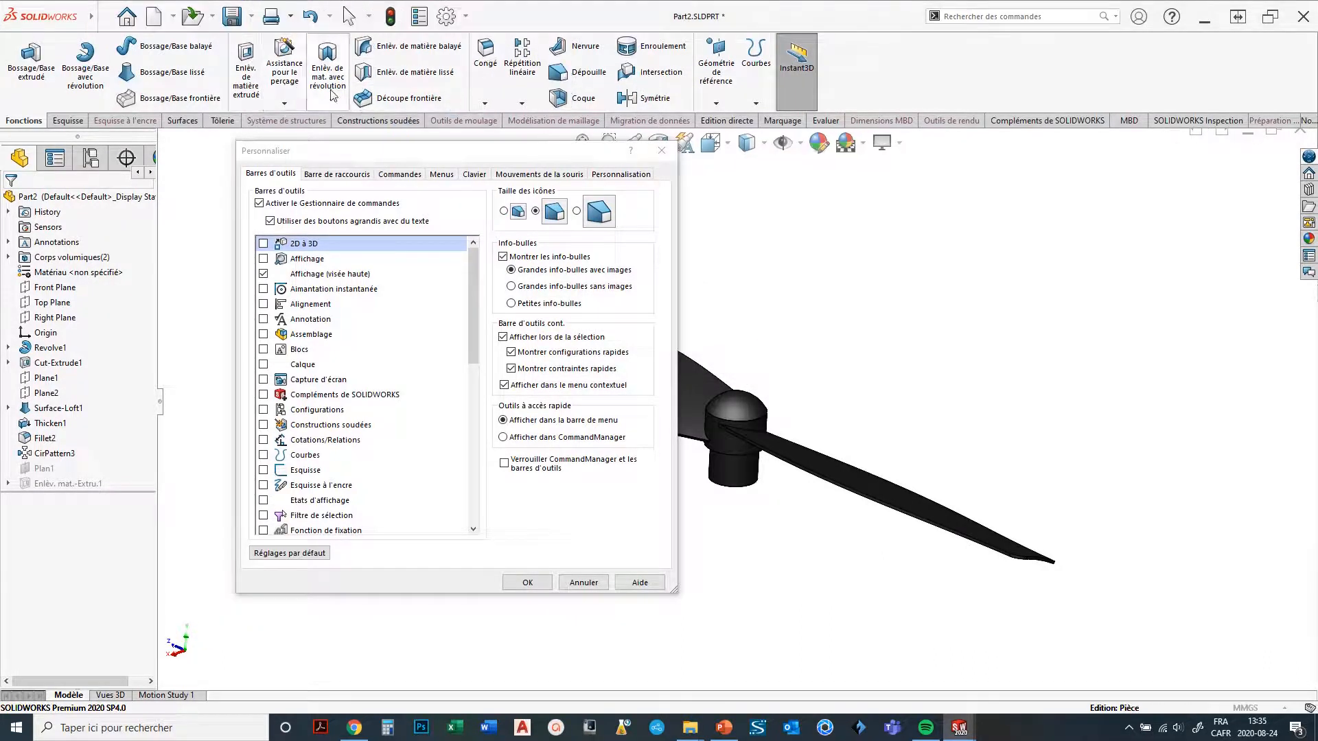
# Try the CommandManager without enlarged text buttons, and restore the small icon size with text labels.
pyautogui.click(270, 222)
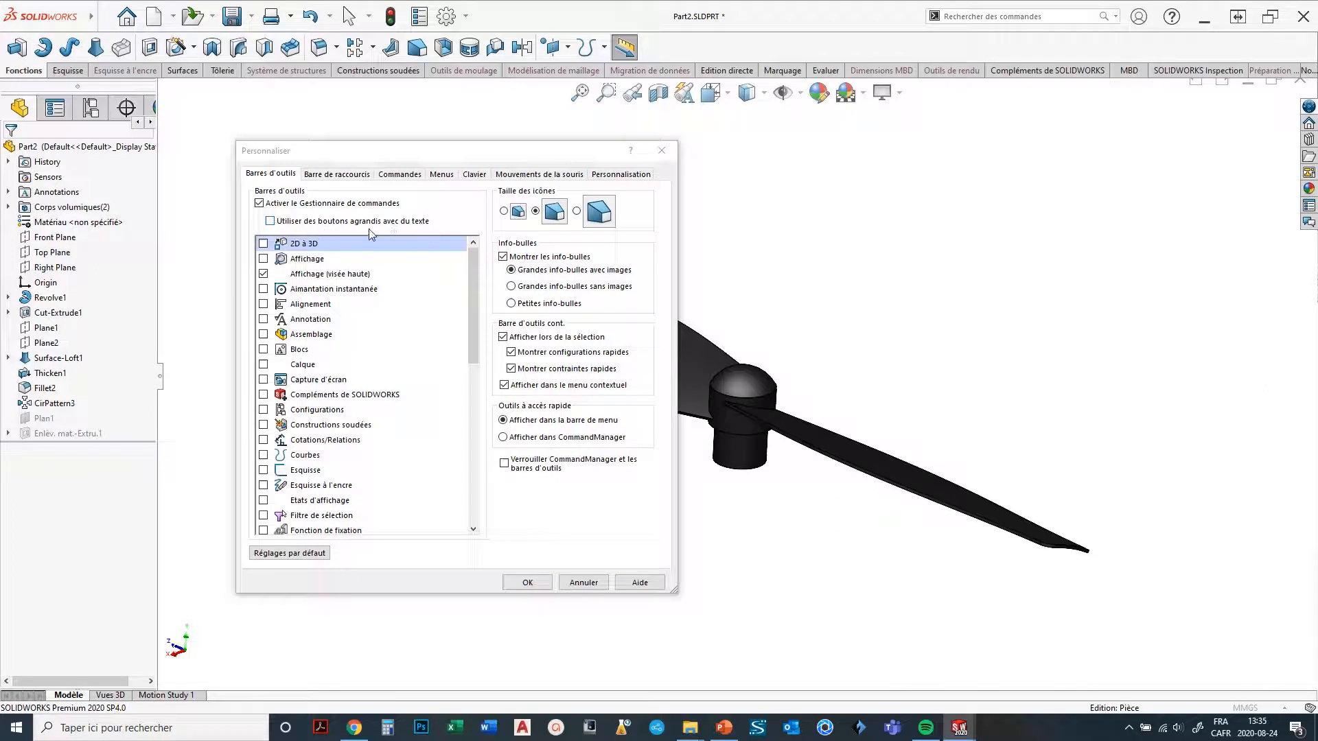
pyautogui.click(504, 211)
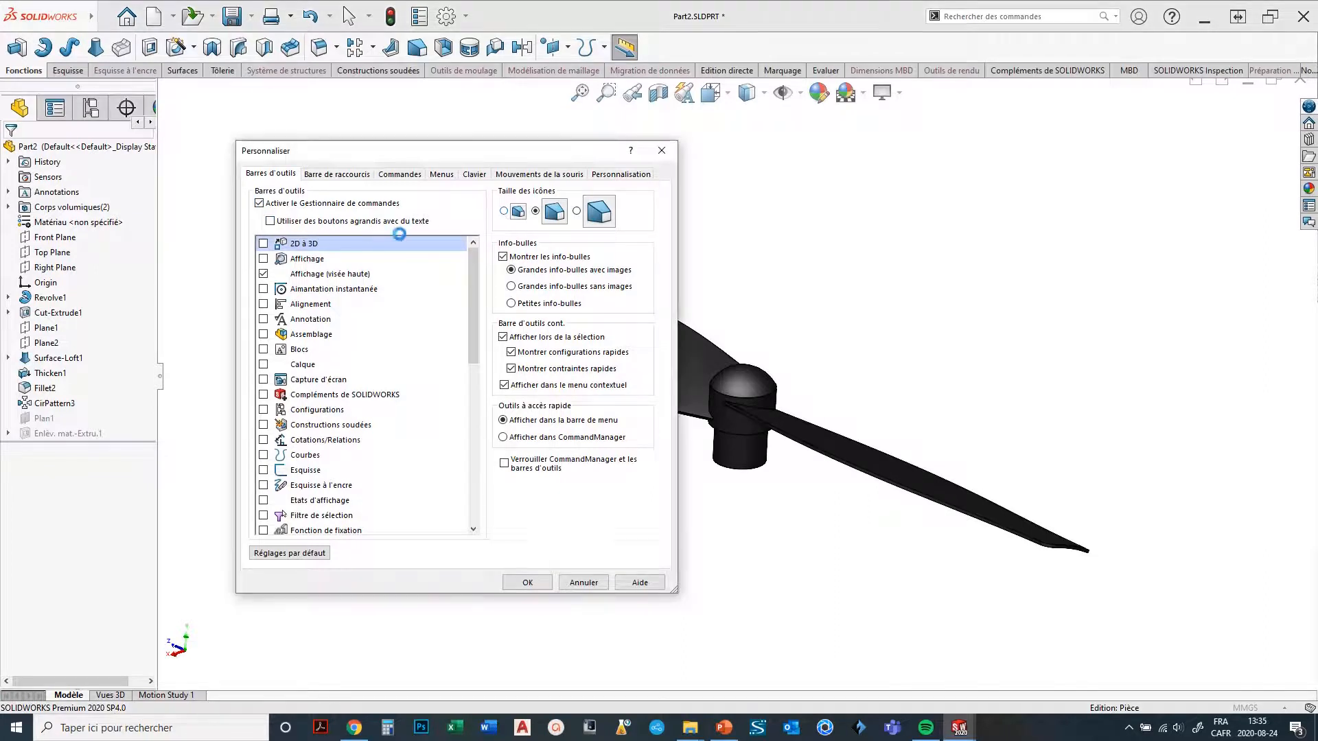
pyautogui.click(269, 221)
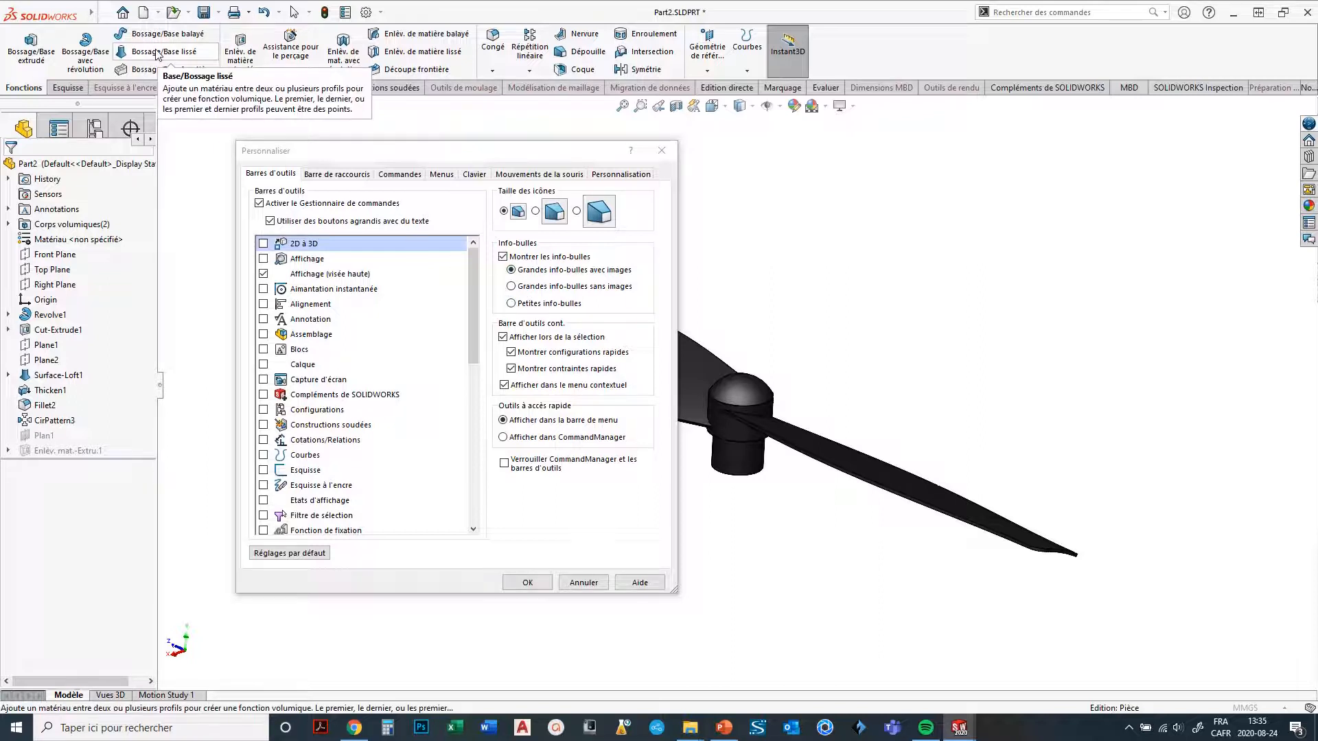
# Try showing the quick-access tools in the CommandManager and return them to the menu bar.
pyautogui.click(511, 270)
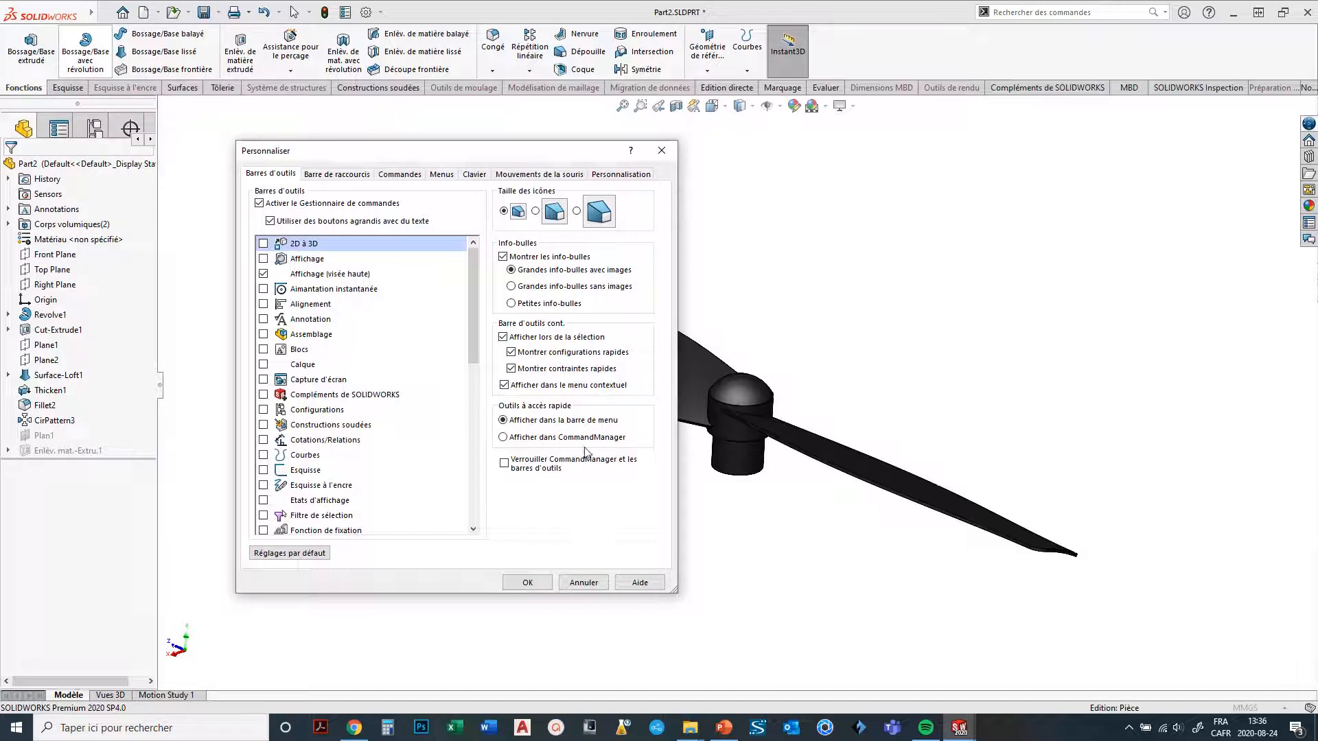
pyautogui.click(503, 437)
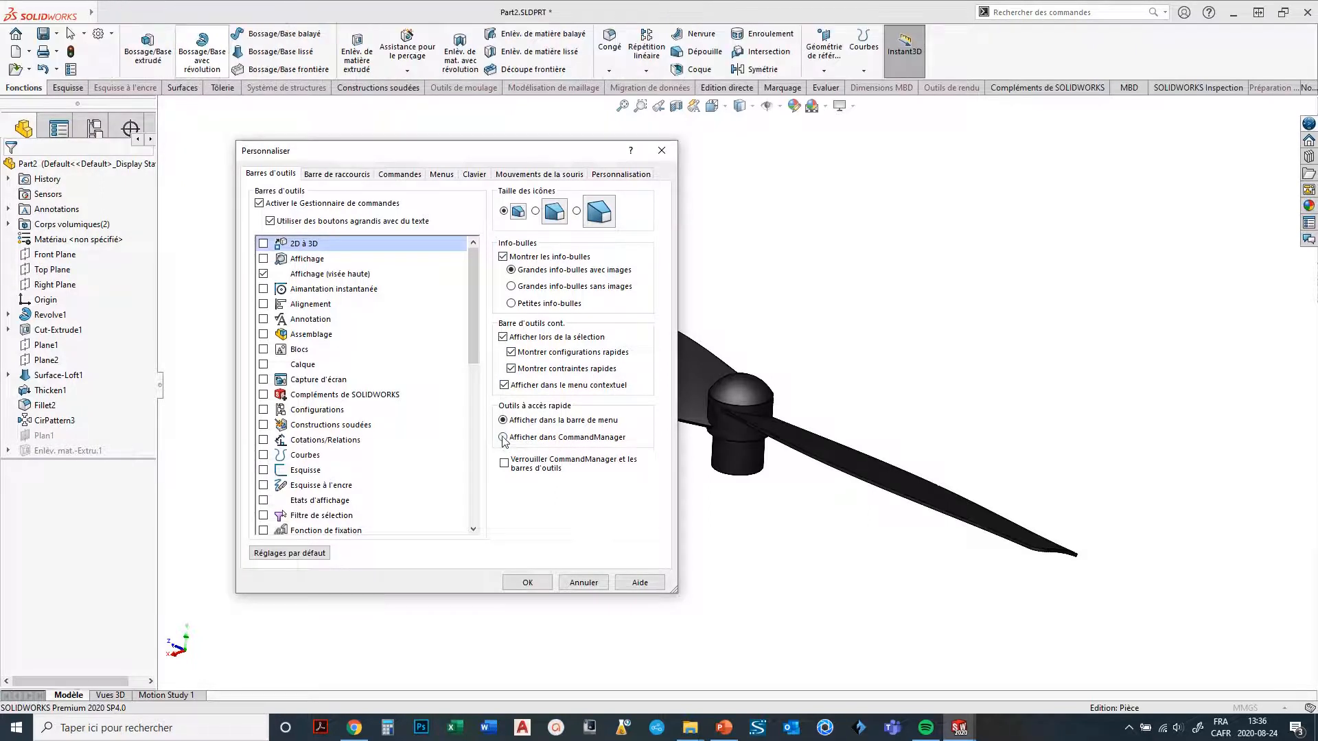
pyautogui.click(503, 420)
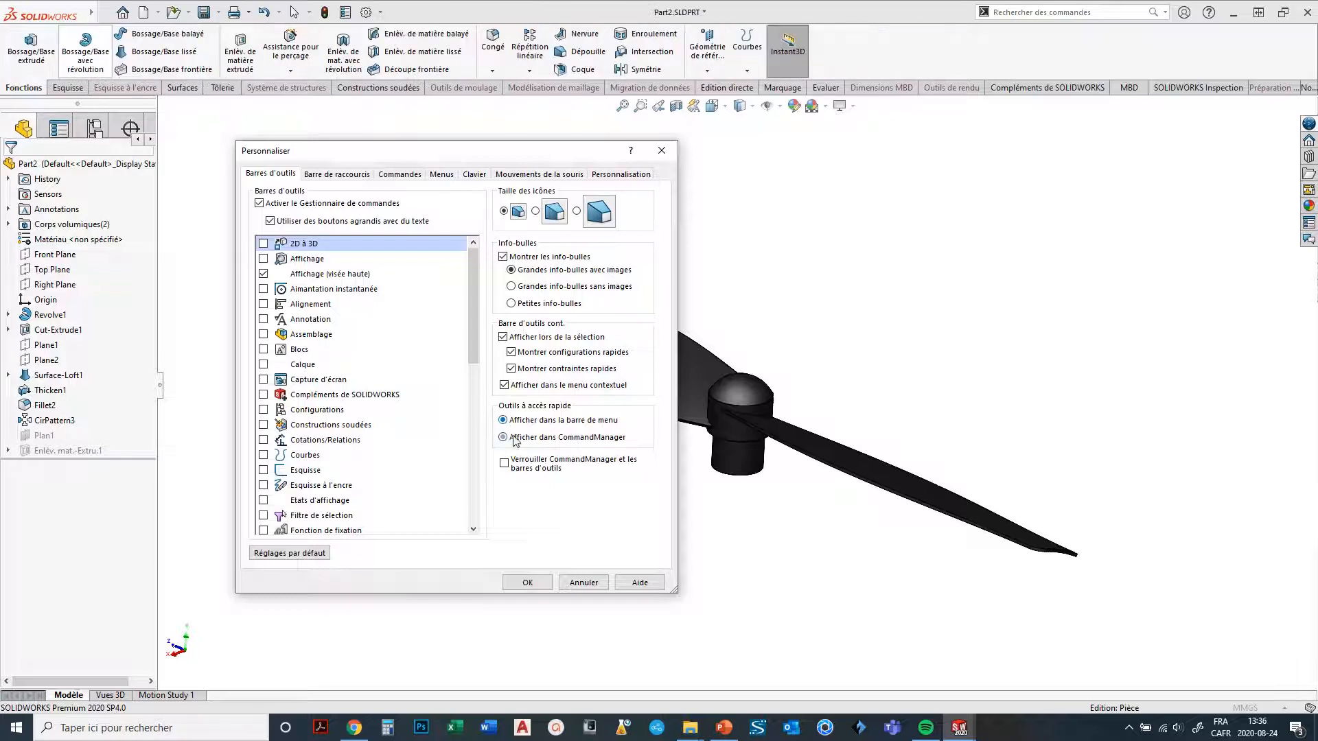
pyautogui.click(504, 438)
pyautogui.click(503, 419)
# Enable the Filtre de sélection toolbar in the toolbar list.
pyautogui.moveTo(478, 327)
pyautogui.mouseDown()
pyautogui.moveTo(476, 405)
pyautogui.moveTo(465, 264)
pyautogui.moveTo(484, 337)
pyautogui.moveTo(481, 325)
pyautogui.mouseUp()
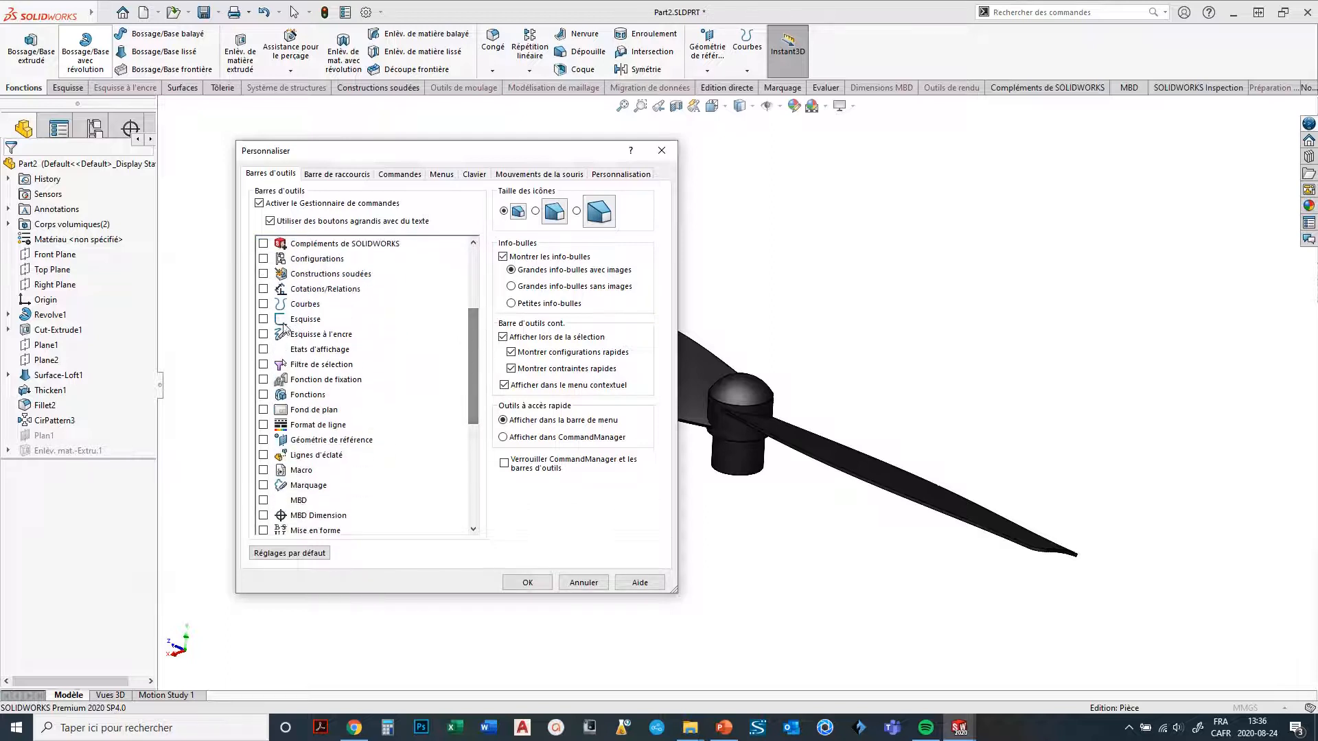
pyautogui.click(263, 365)
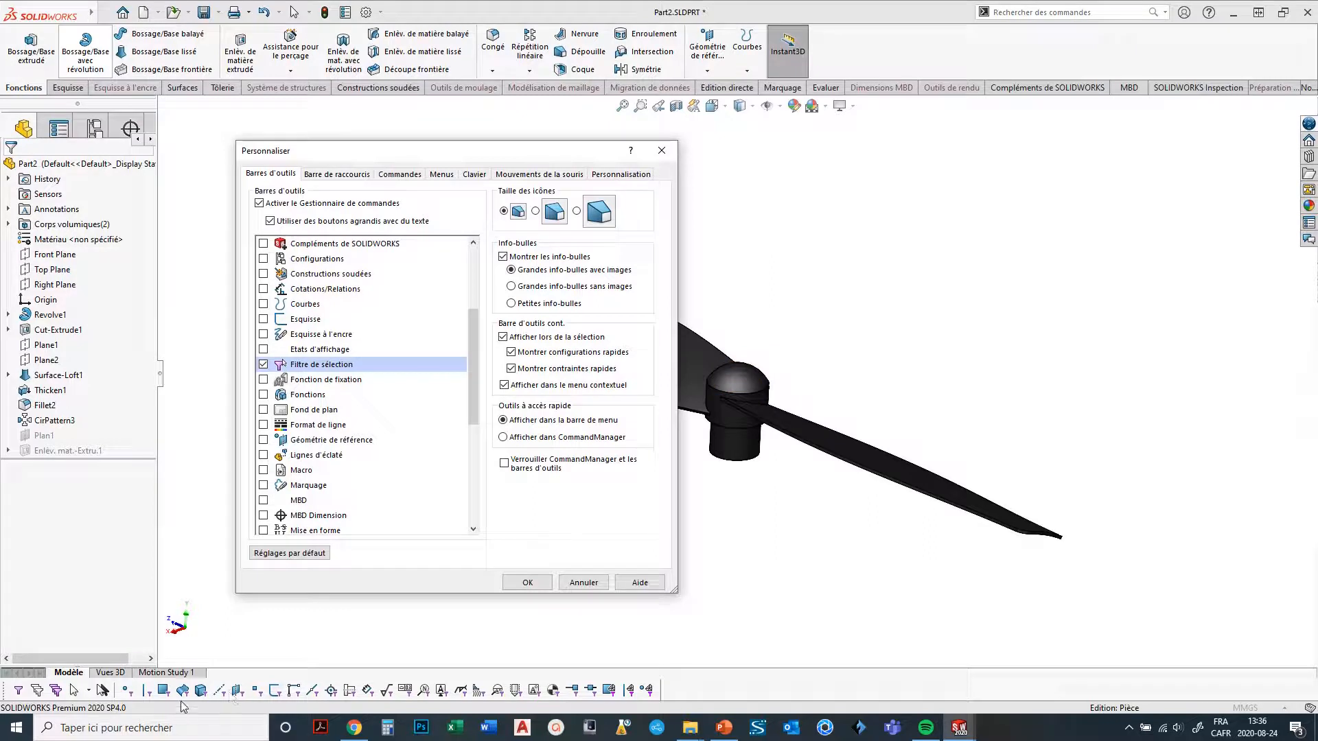
pyautogui.click(146, 698)
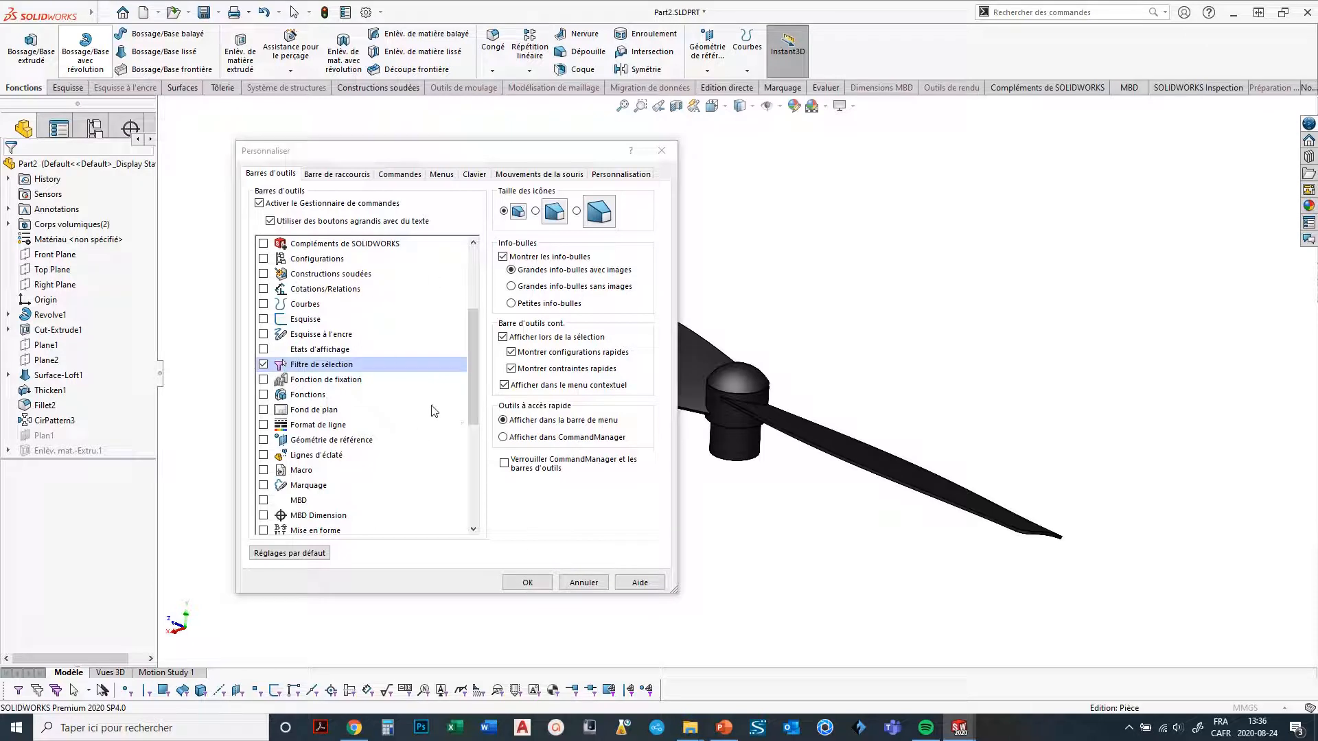
# Inspect the shortcut bar customization settings and close the Personnaliser dialog.
pyautogui.click(336, 174)
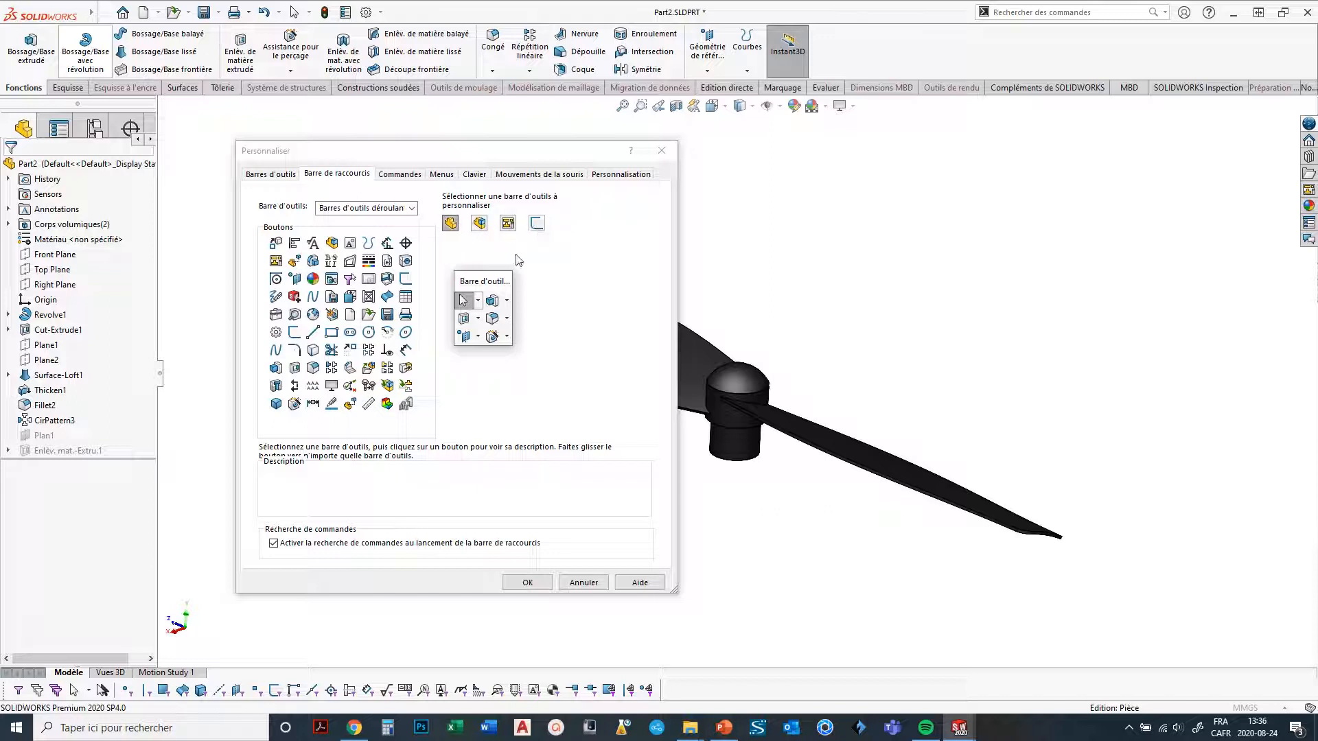
pyautogui.click(583, 583)
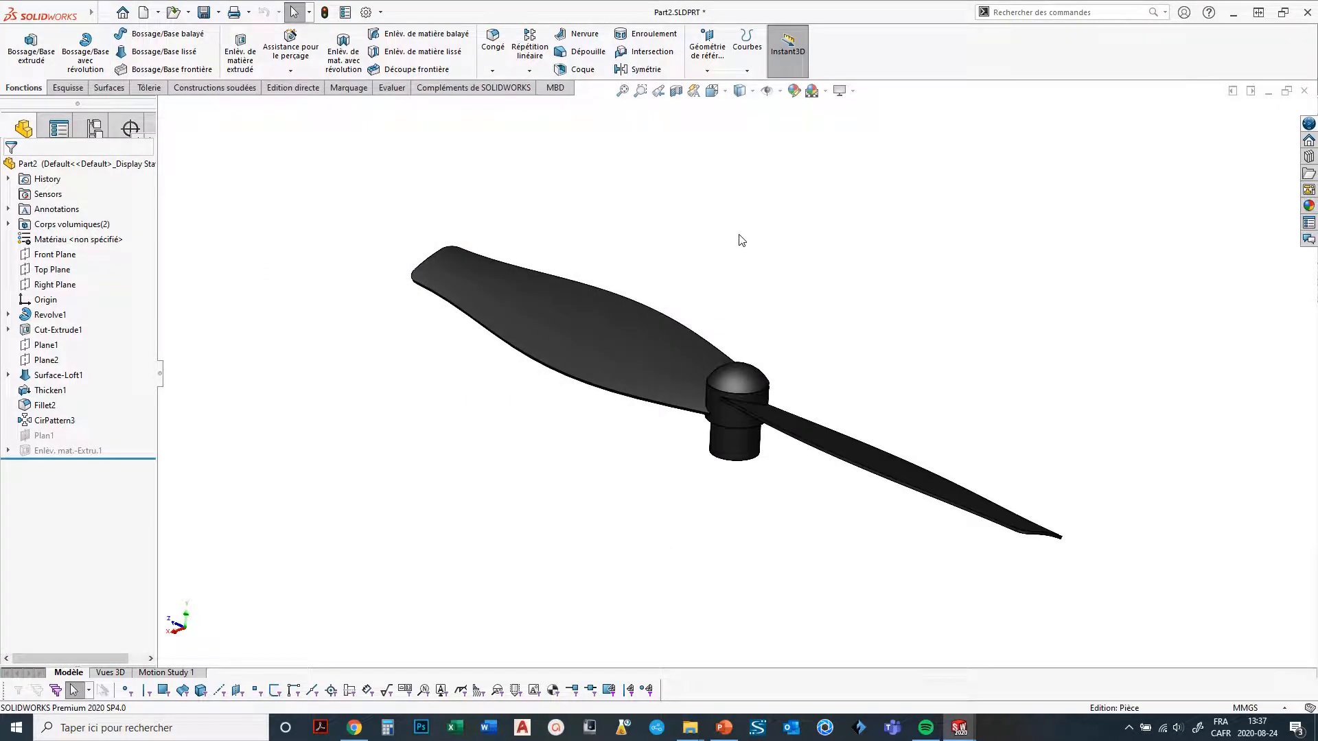
# Call up the shortcut bar in the graphics area, dismiss it, and display the context tools for the broad propeller blade face.
pyautogui.press('s')
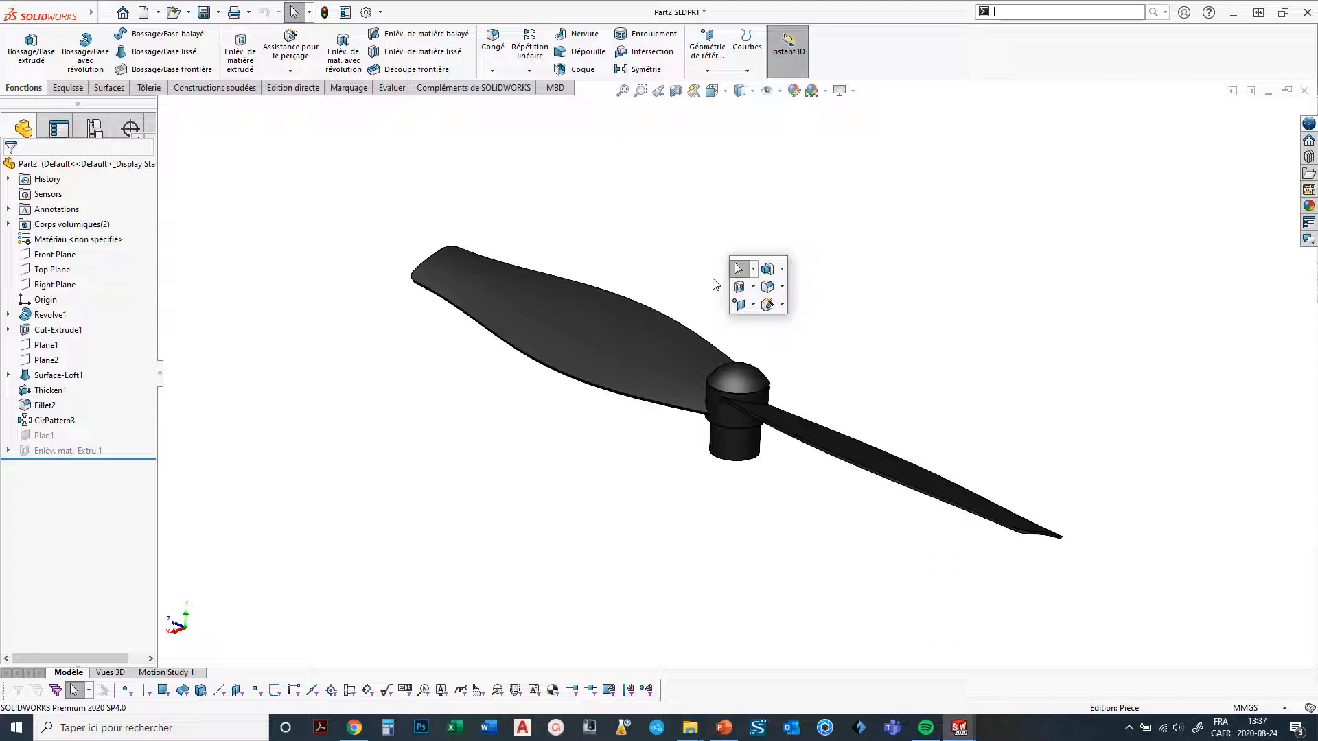
pyautogui.click(619, 265)
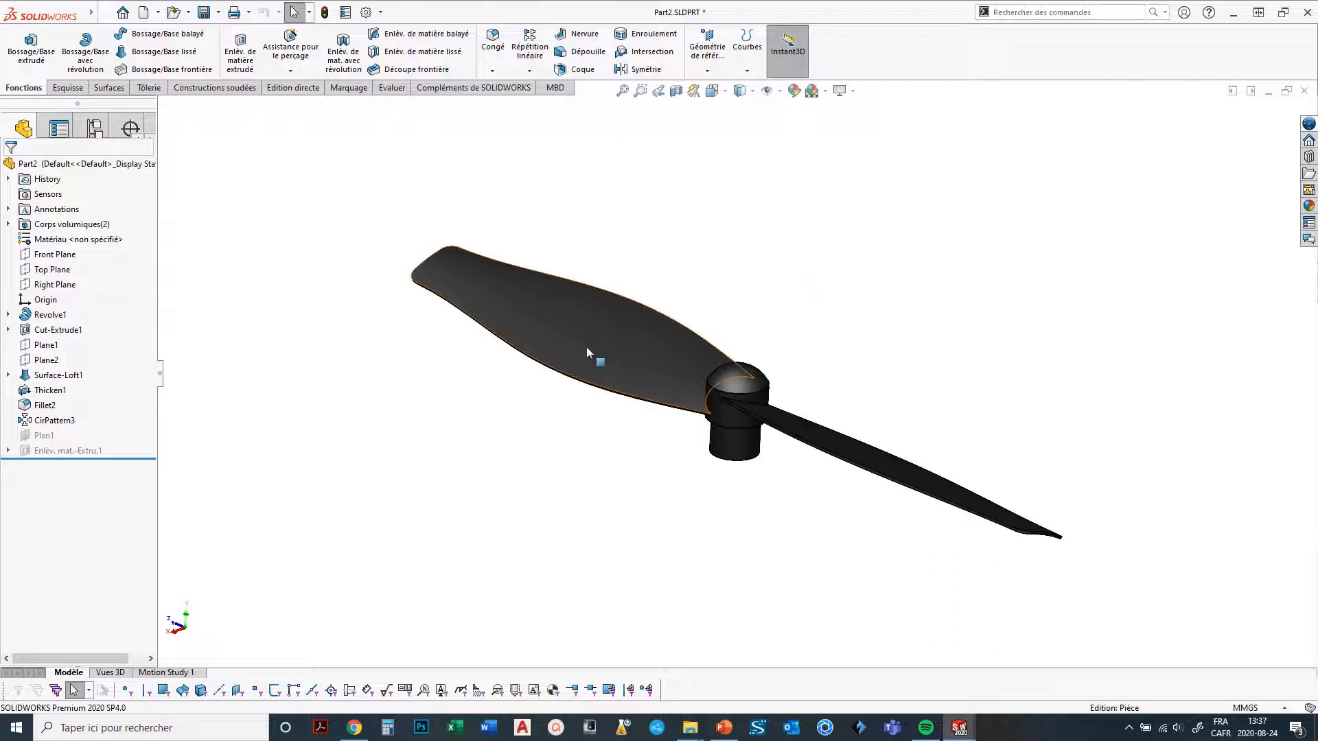
pyautogui.click(590, 320)
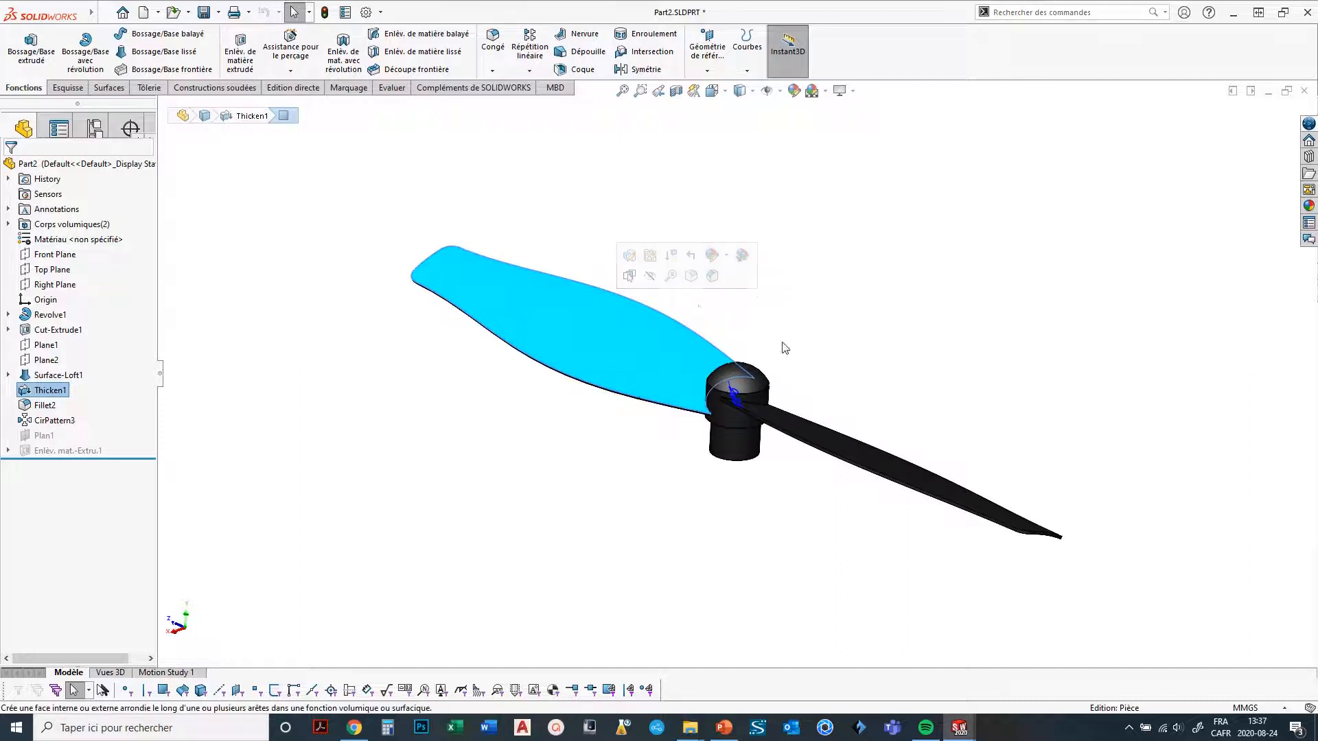
# Start a sketch on the hub's end face around the hexagonal socket, using the part shortcut bar.
pyautogui.click(825, 329)
pyautogui.moveTo(721, 434); pyautogui.dragTo(667, 179, button='middle')
pyautogui.scroll(-6, 747, 483)
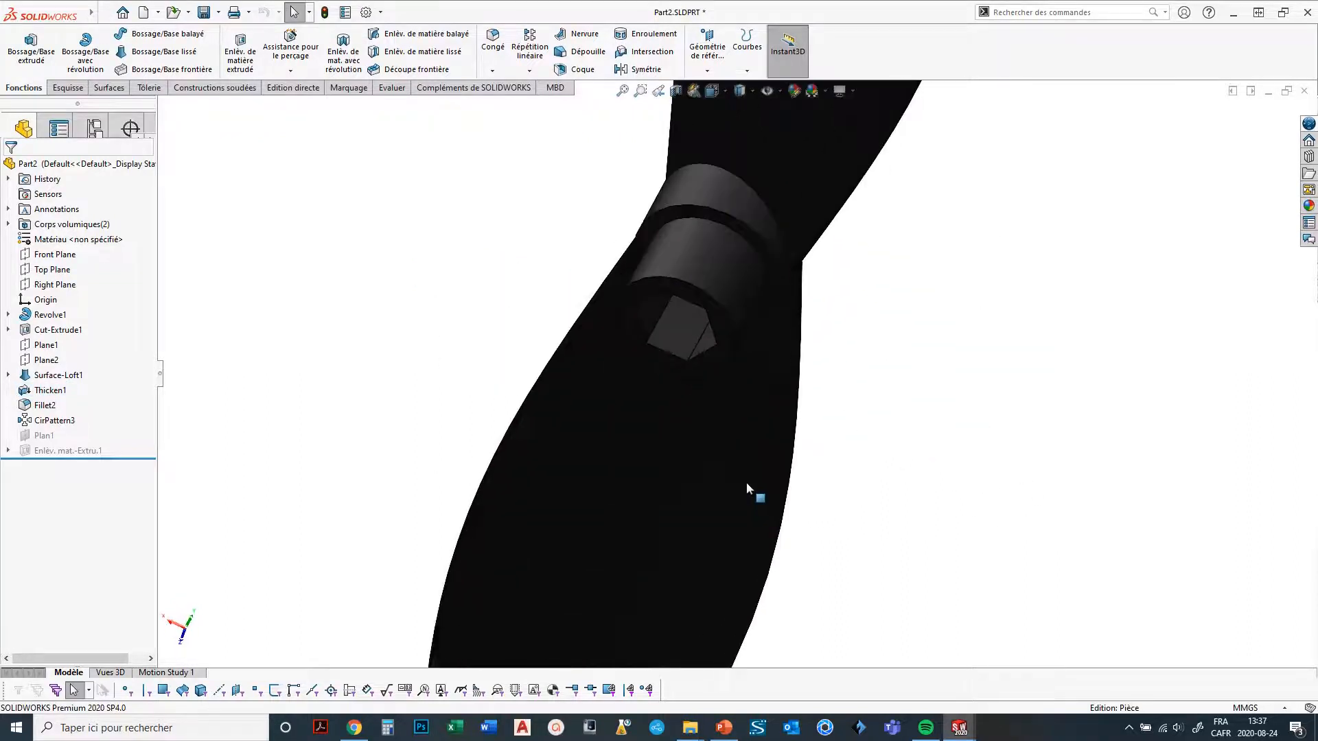
pyautogui.moveTo(718, 326); pyautogui.dragTo(557, 237, button='middle')
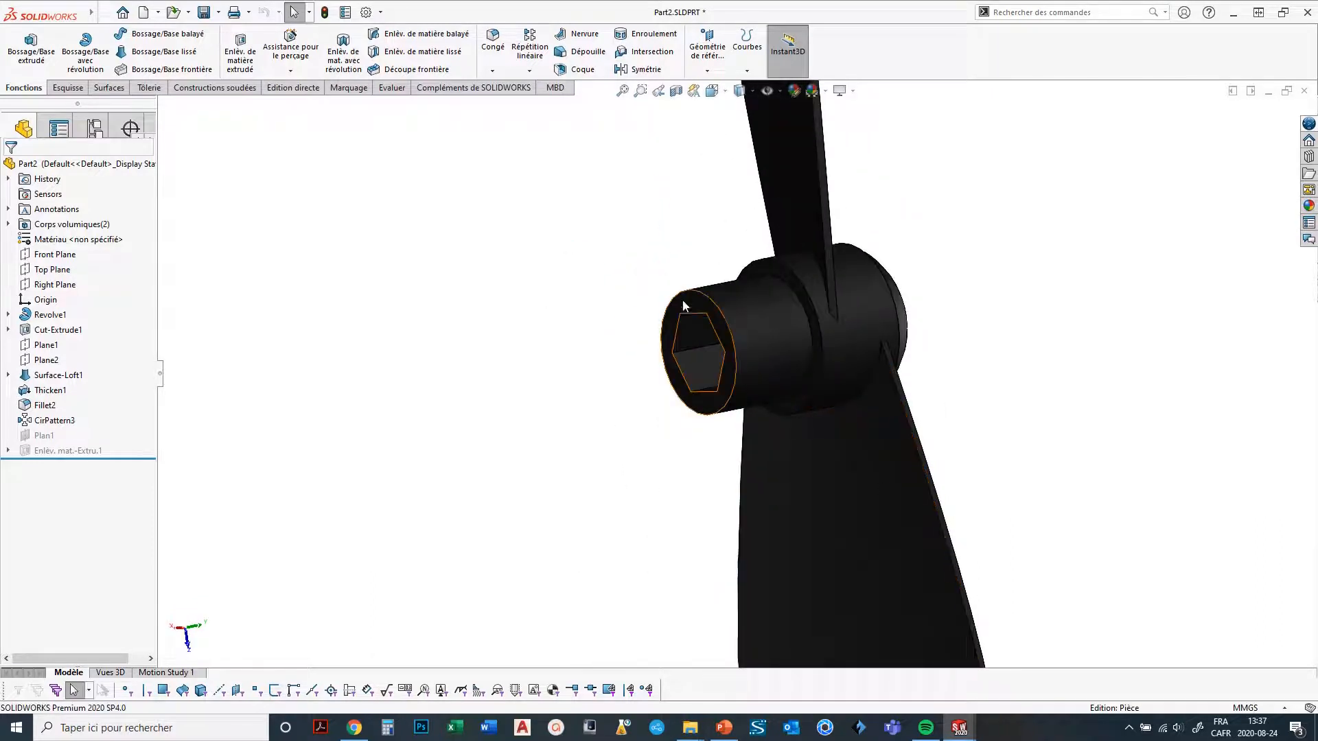
pyautogui.click(689, 302)
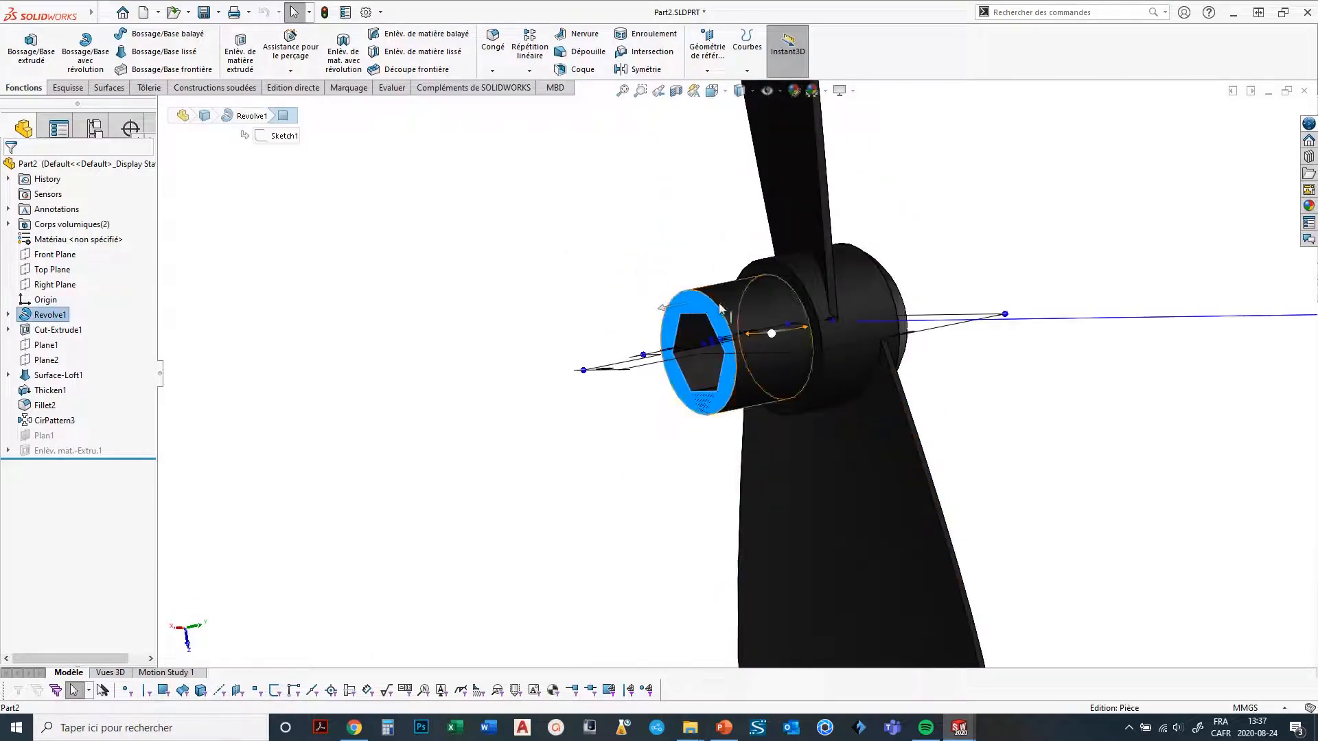
pyautogui.click(634, 266)
pyautogui.click(693, 313)
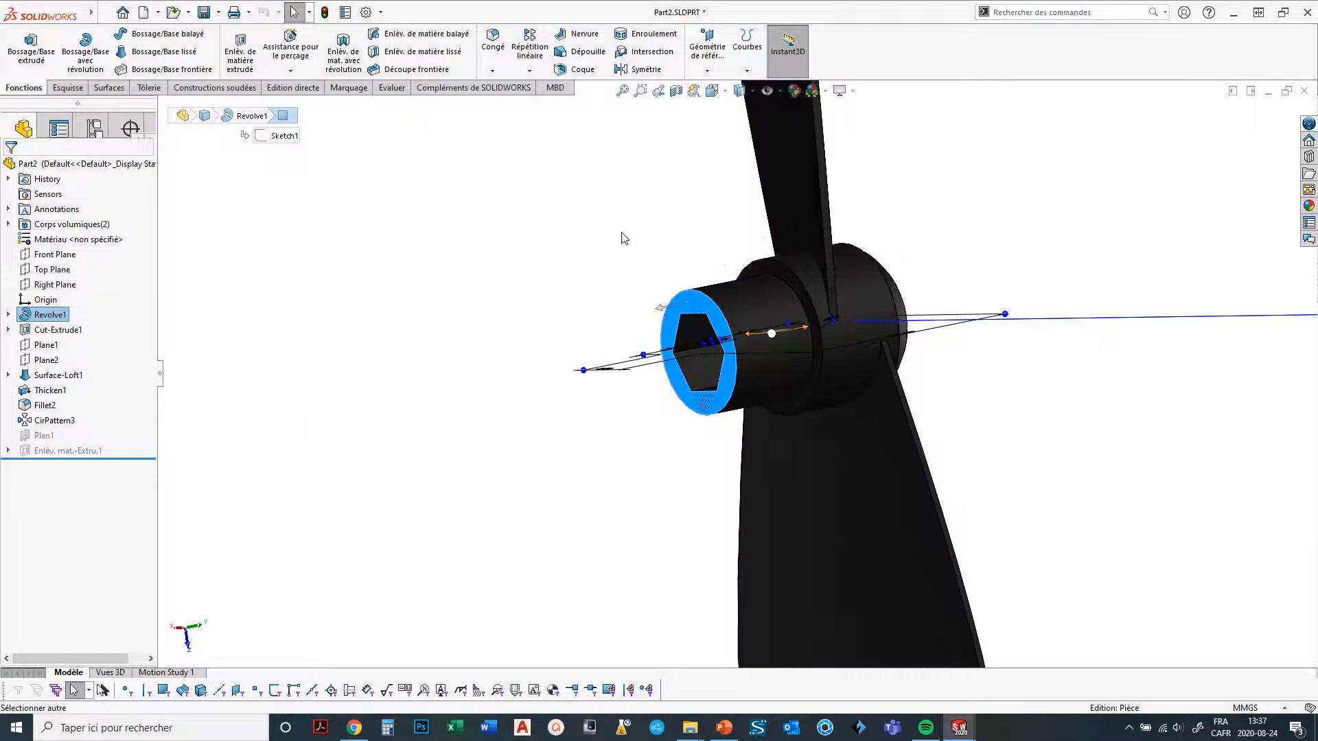
pyautogui.moveTo(631, 242)
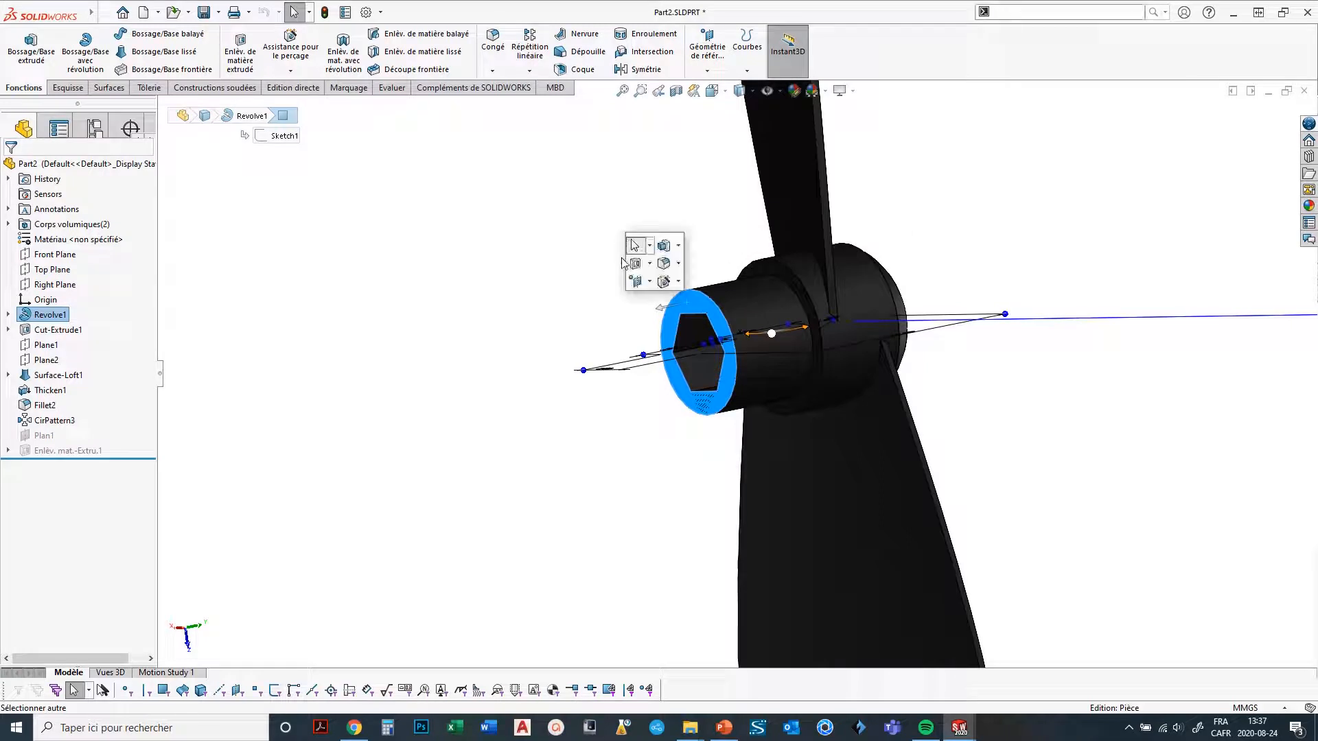
pyautogui.click(664, 247)
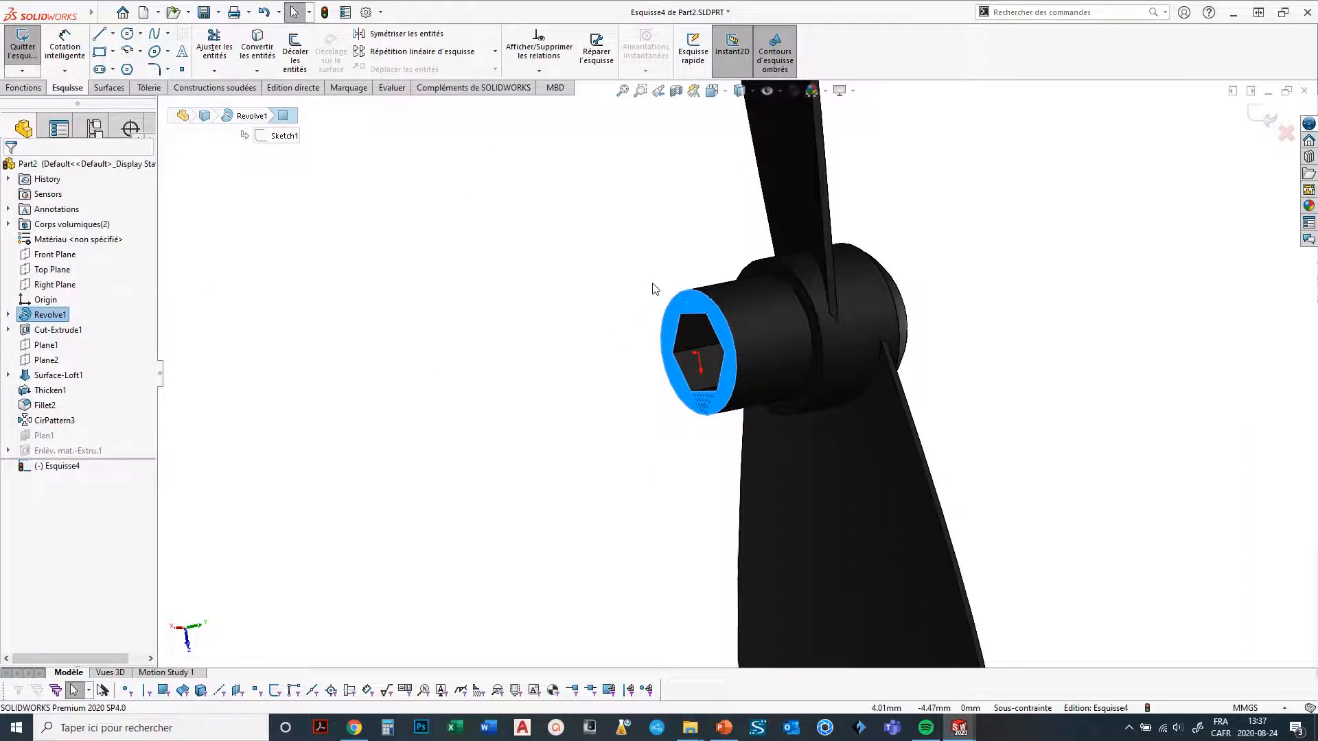
# Call up the sketch shortcut bar twice, then exit the sketch and discard its changes.
pyautogui.press('s')
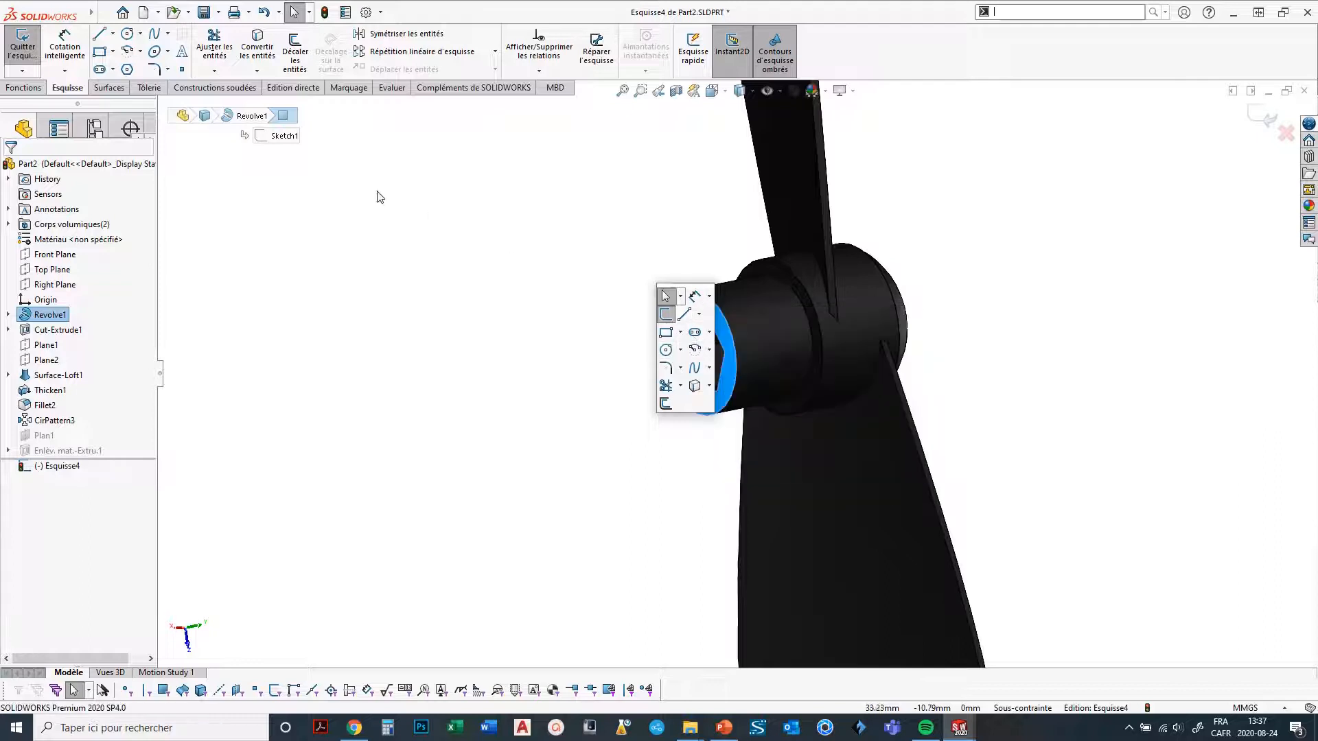
pyautogui.click(608, 351)
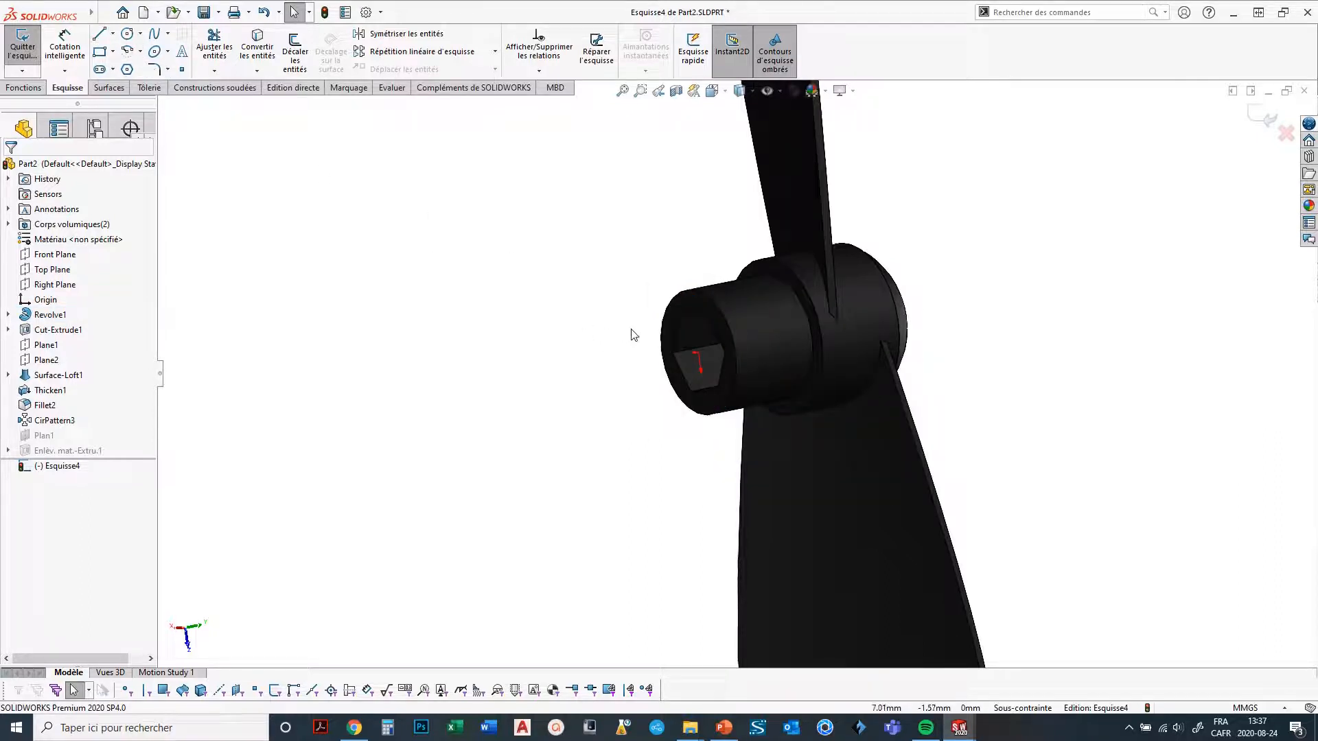
pyautogui.press('s')
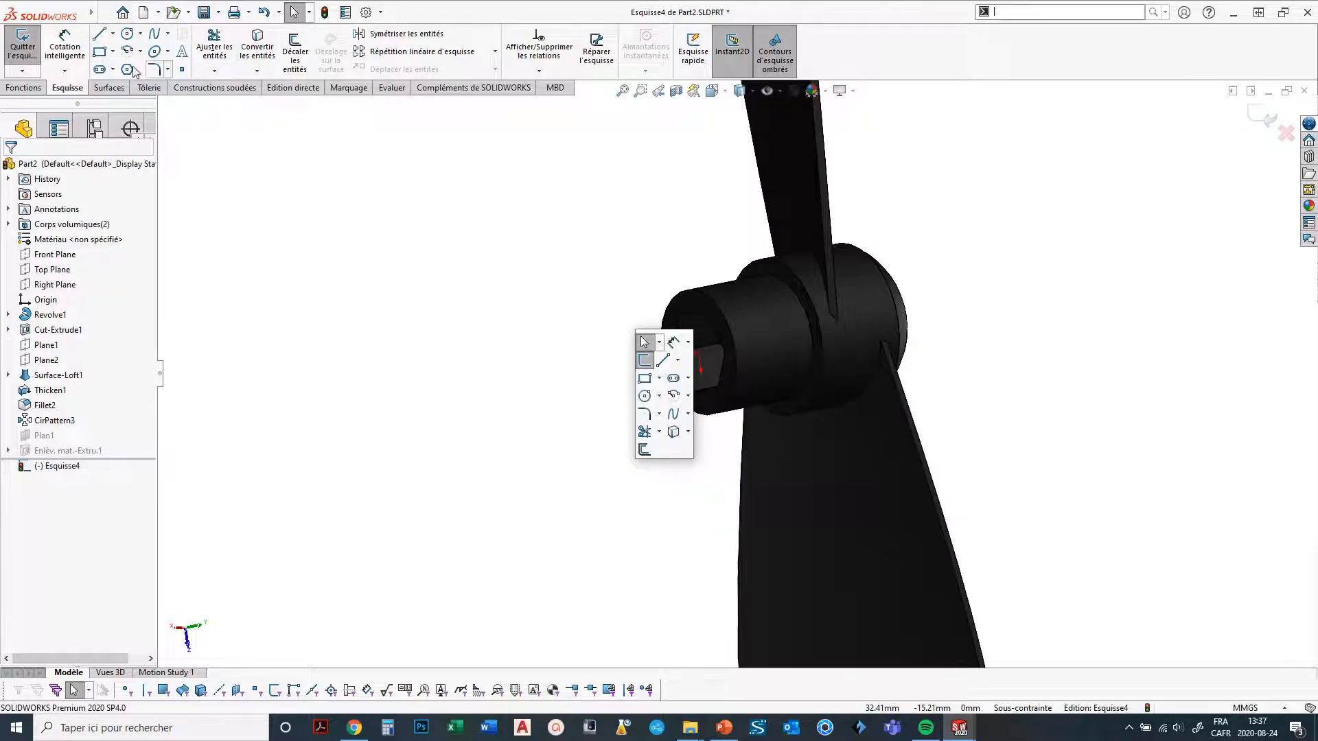
pyautogui.click(525, 363)
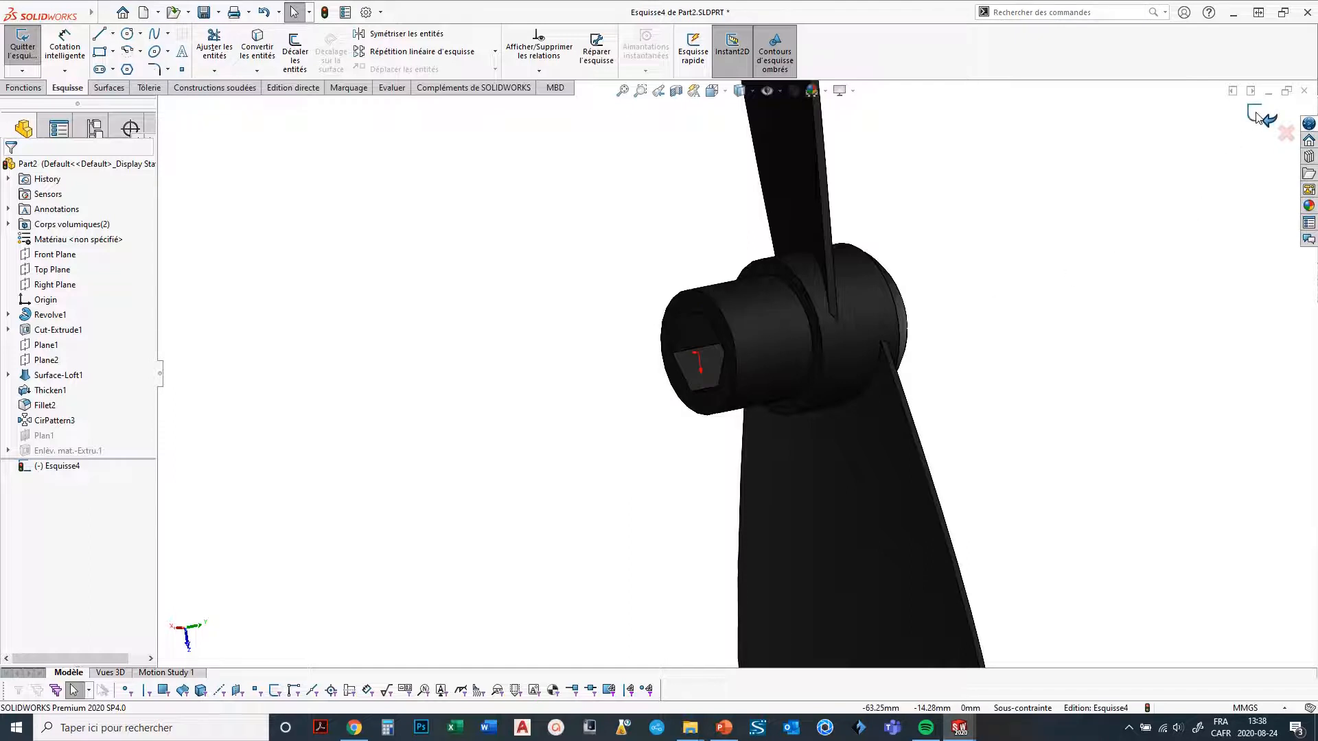
pyautogui.click(1286, 135)
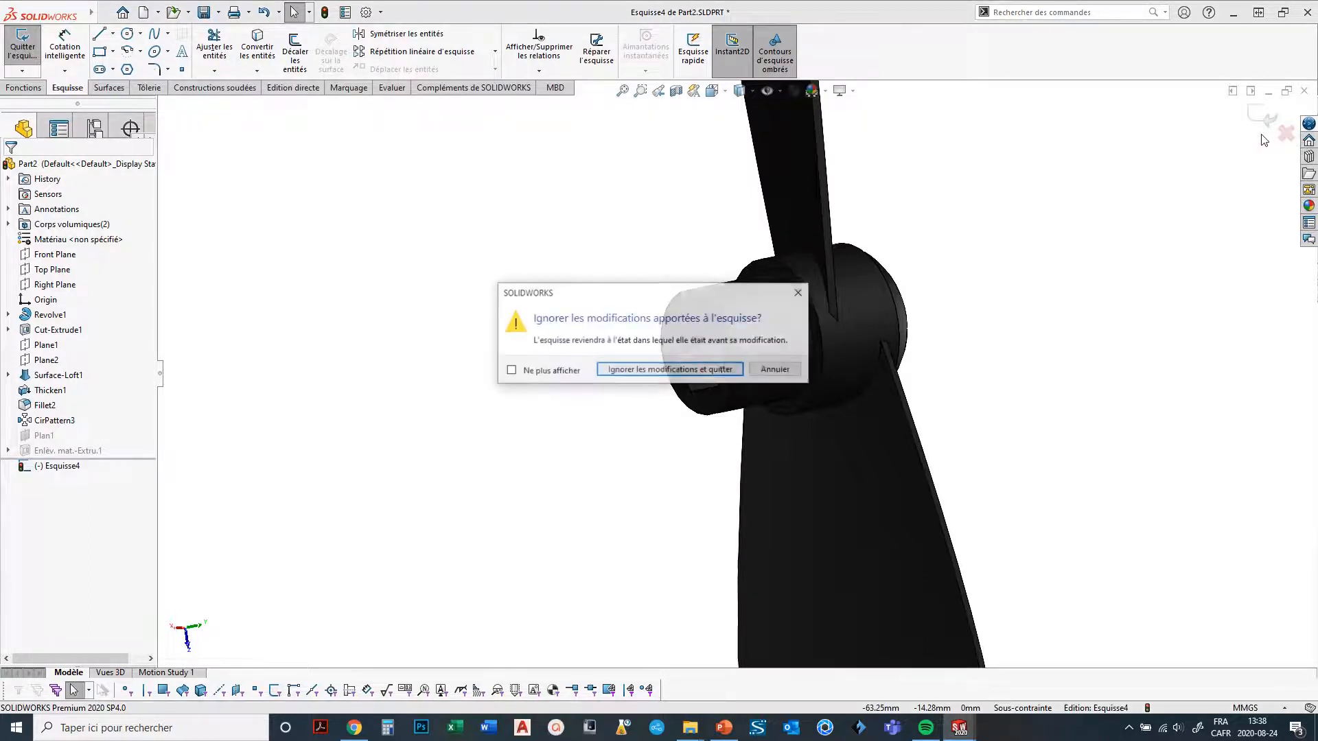
pyautogui.click(638, 378)
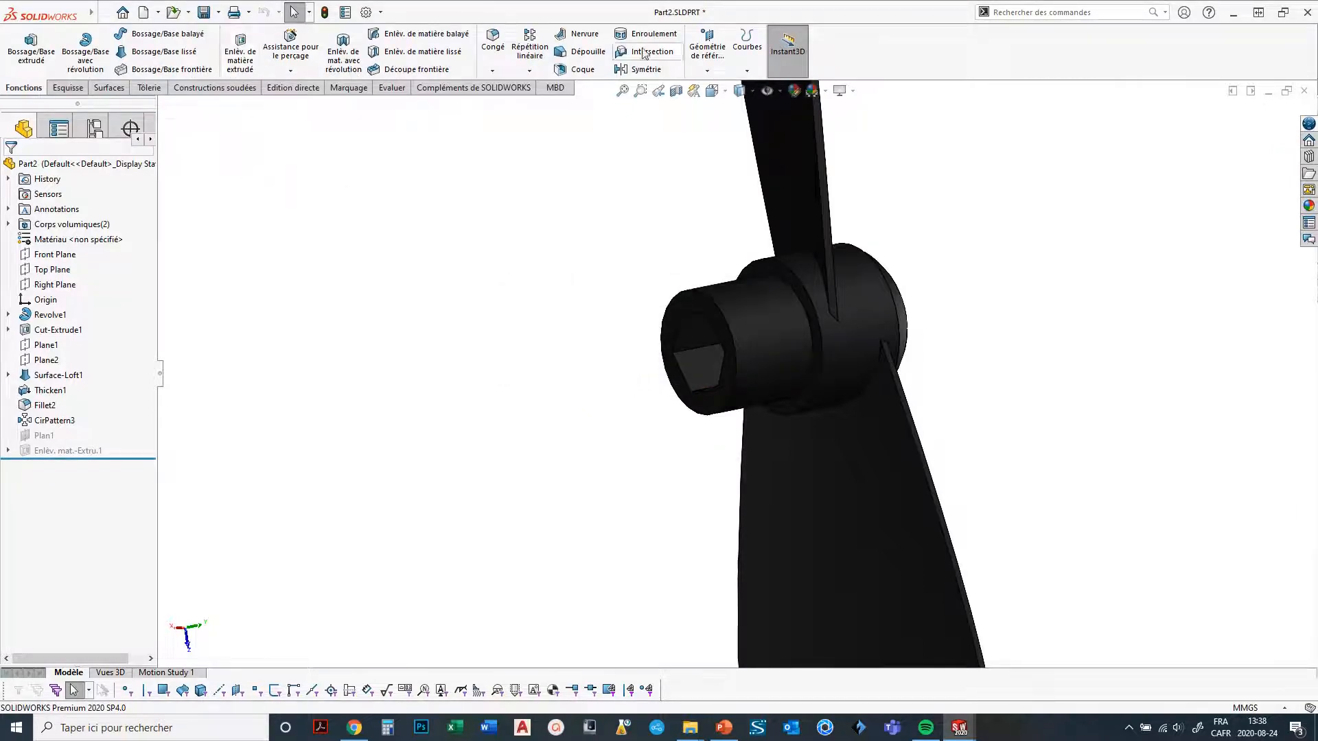
# Add the Normal à command from the Vues standard toolbar to the part shortcut bar and accept the customization.
pyautogui.rightClick(877, 61)
pyautogui.click(912, 137)
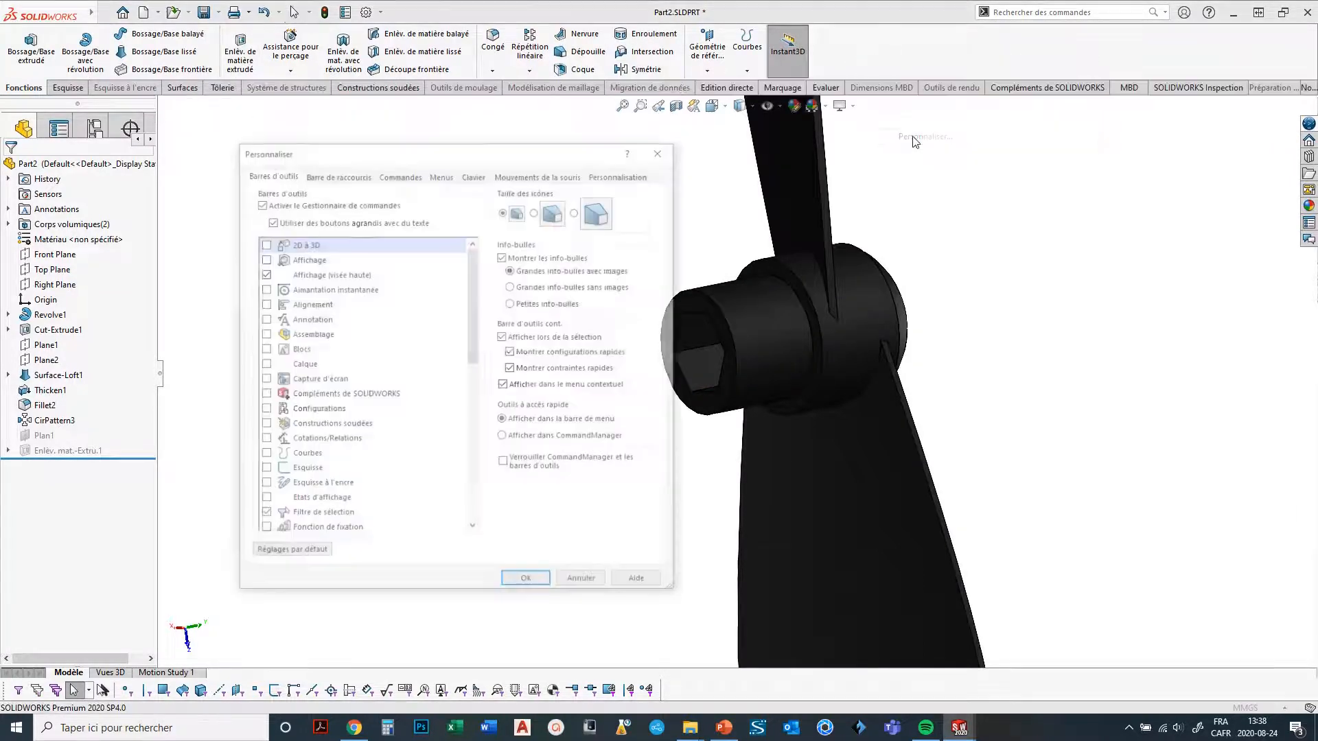
pyautogui.click(361, 177)
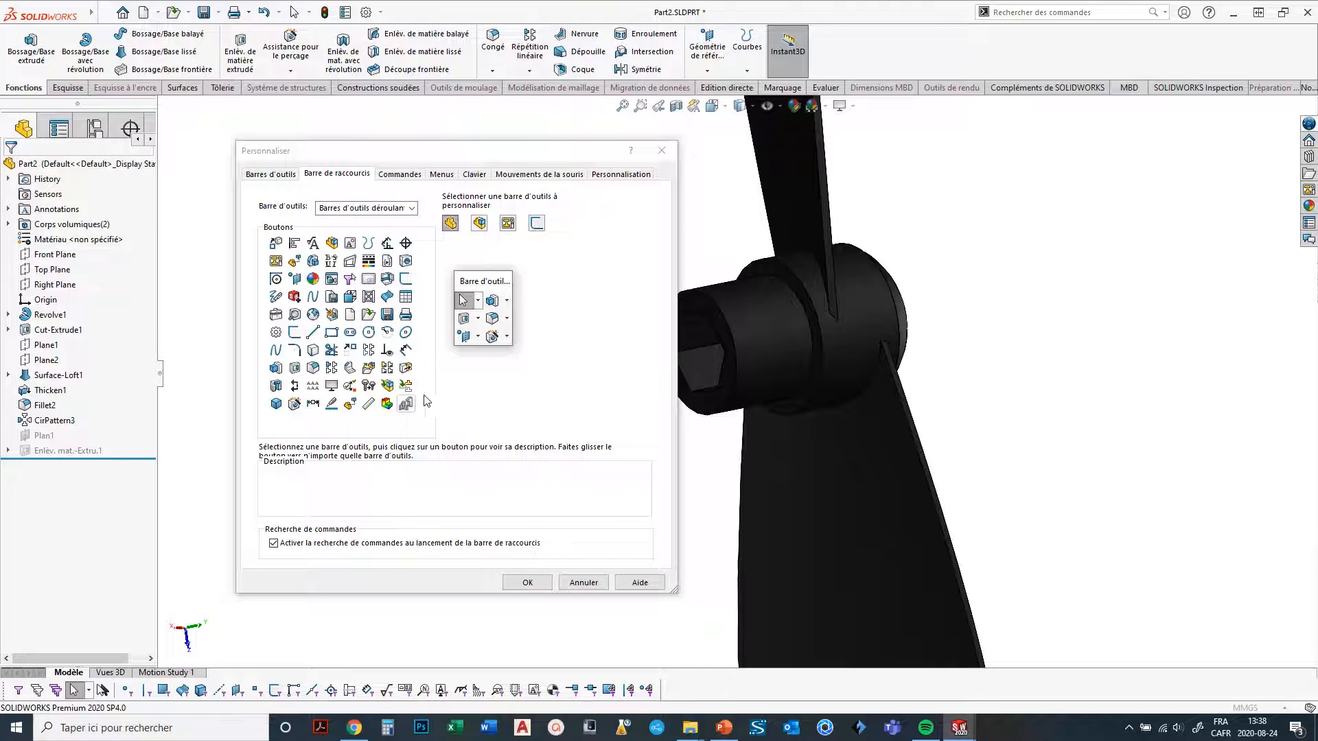
pyautogui.moveTo(474, 284); pyautogui.dragTo(494, 260)
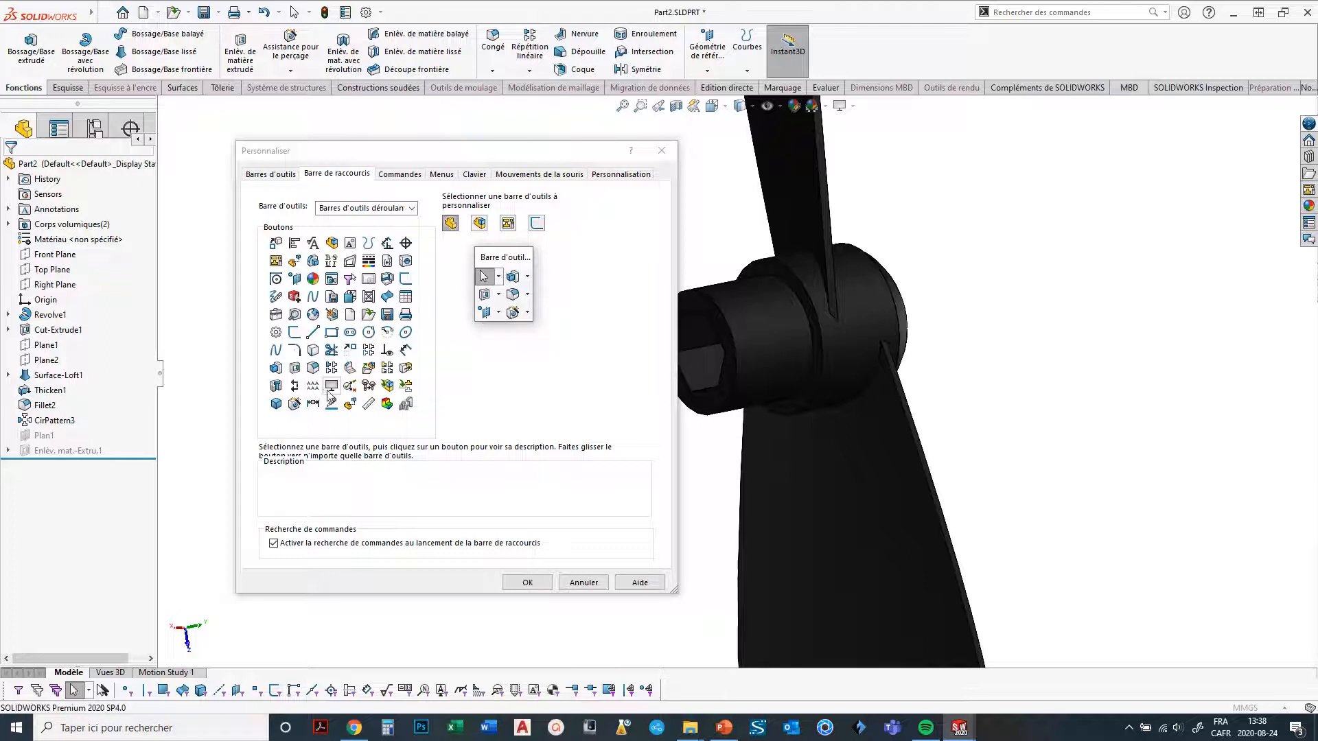
pyautogui.click(412, 208)
pyautogui.moveTo(427, 272); pyautogui.dragTo(422, 391)
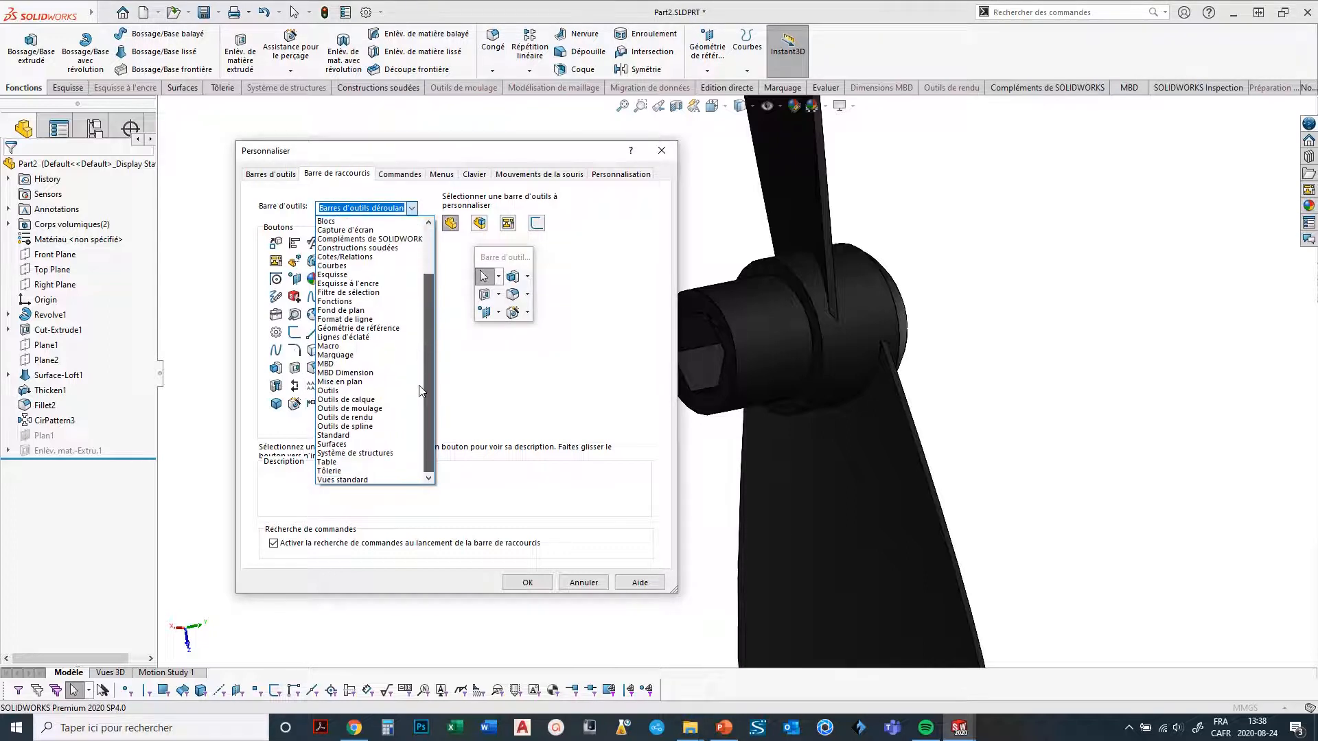
pyautogui.click(326, 480)
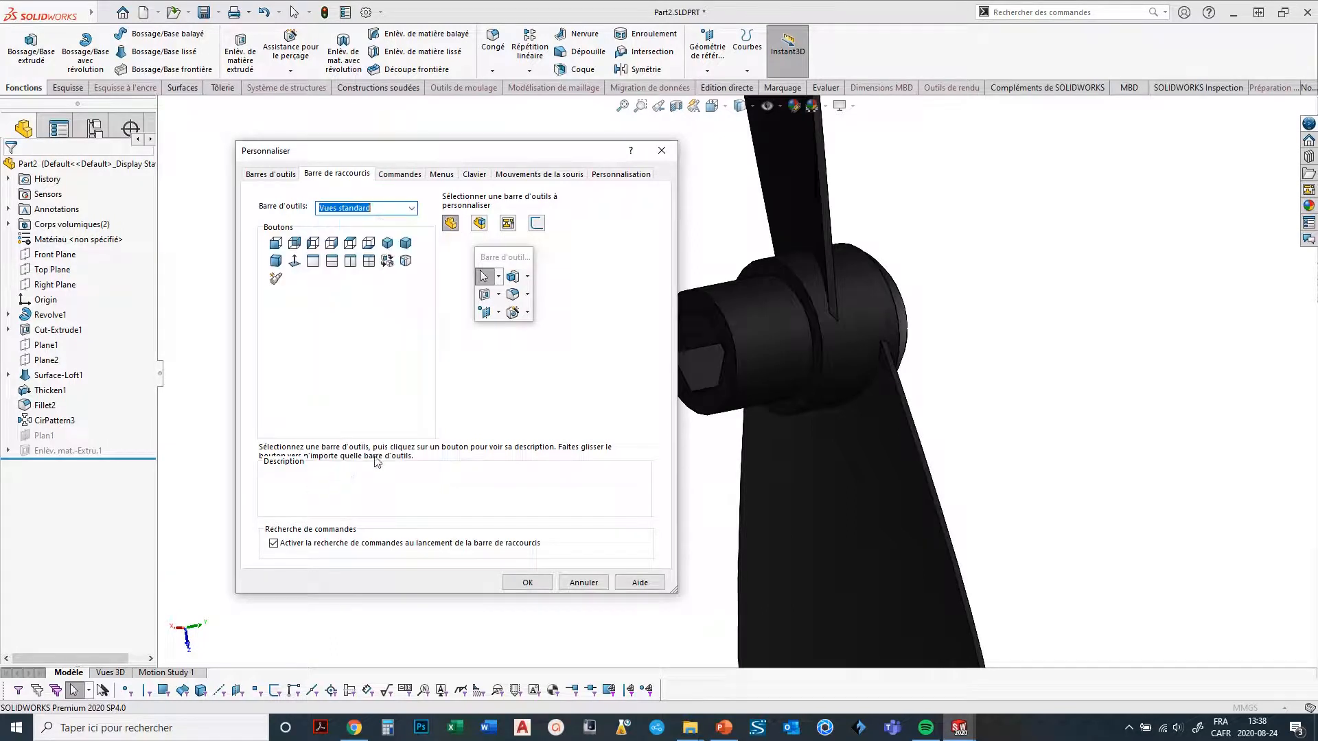
pyautogui.moveTo(294, 261); pyautogui.dragTo(484, 332)
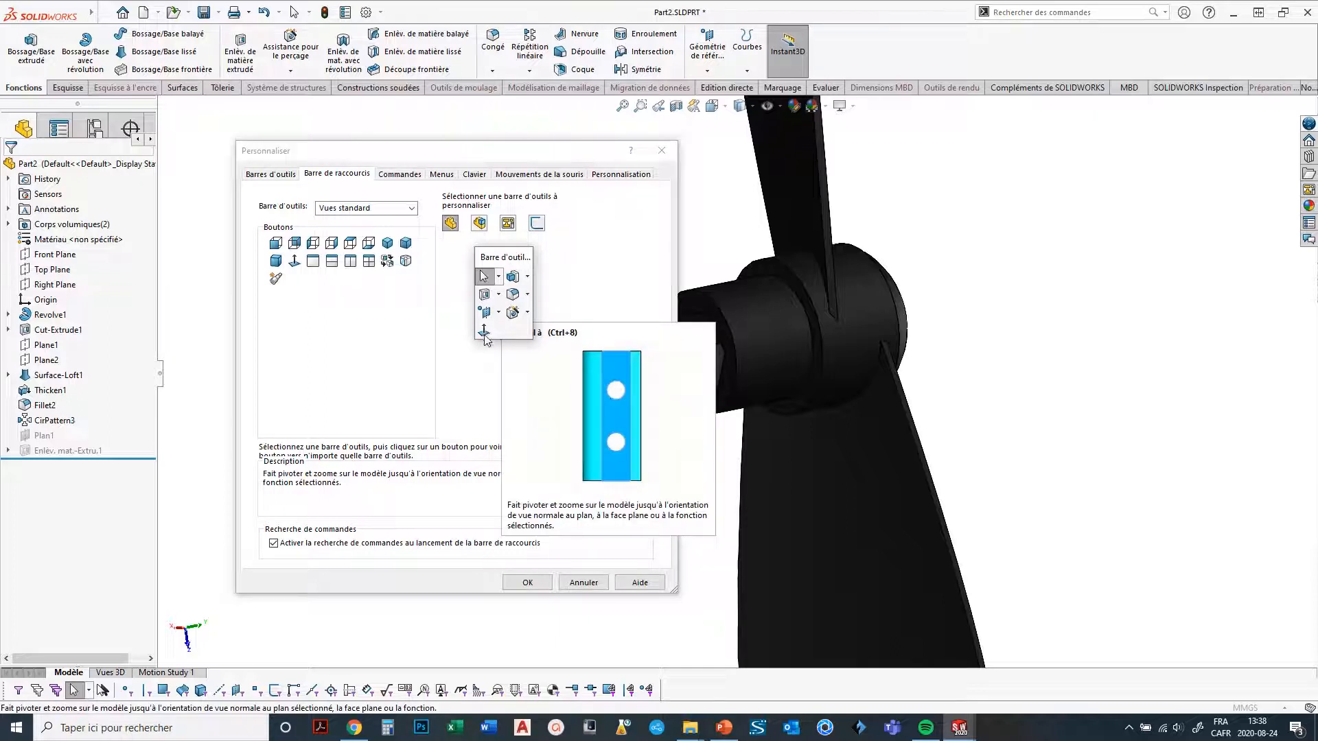
pyautogui.click(528, 582)
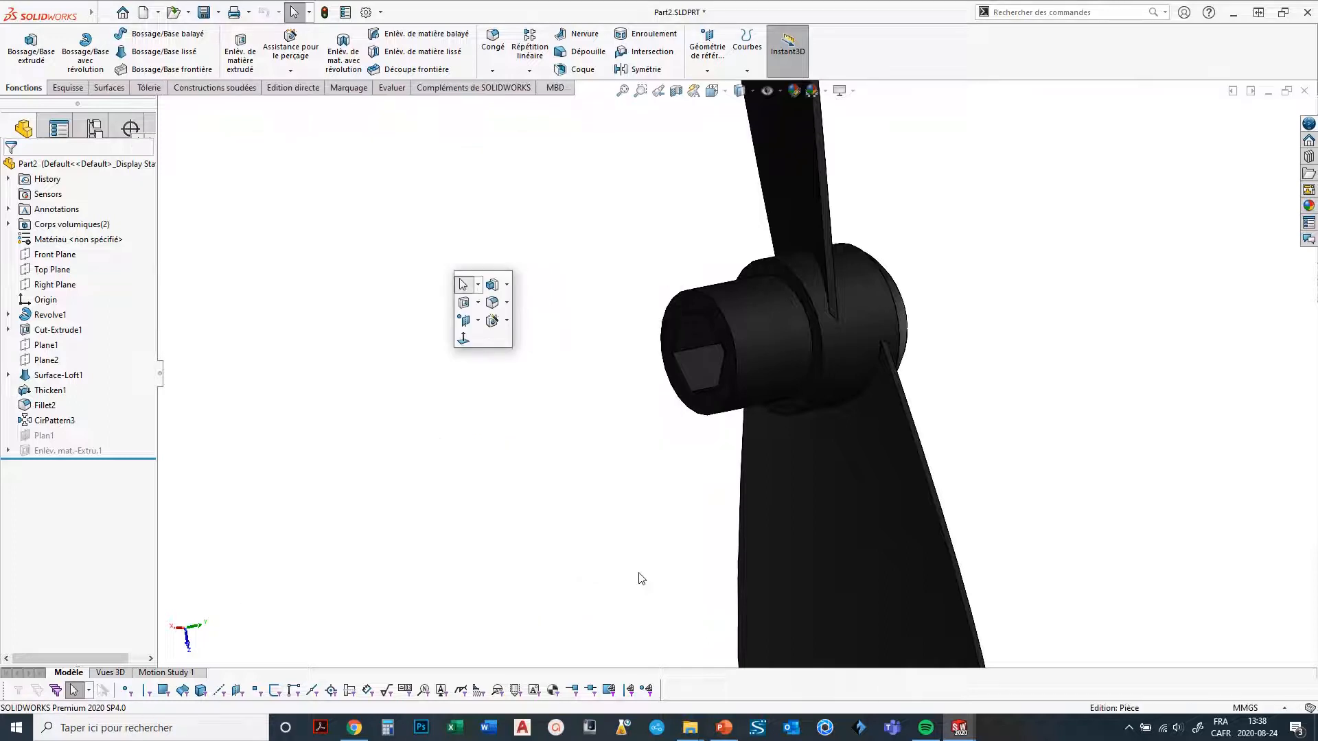
# Orient the view normal to the hub's end face with the shortcut bar's Normal à command, then clear the selection.
pyautogui.click(672, 377)
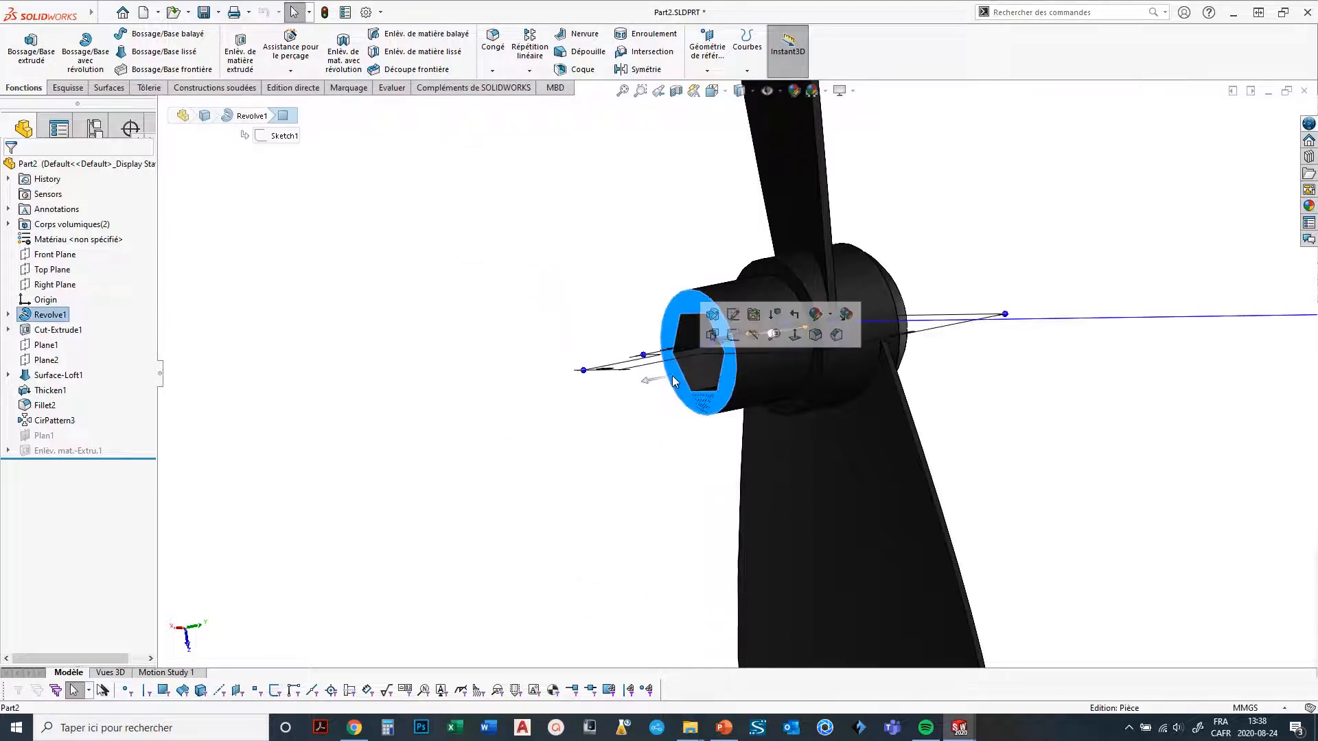
pyautogui.press('s')
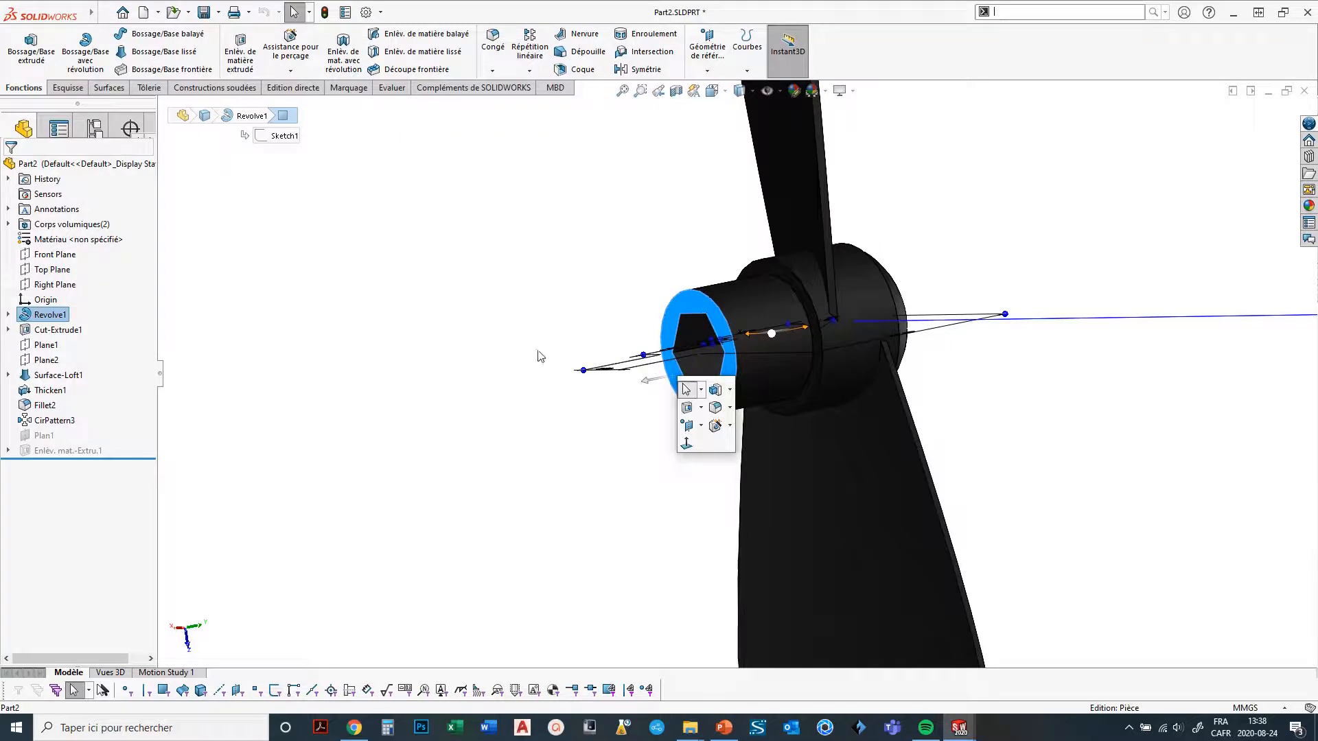
pyautogui.click(687, 444)
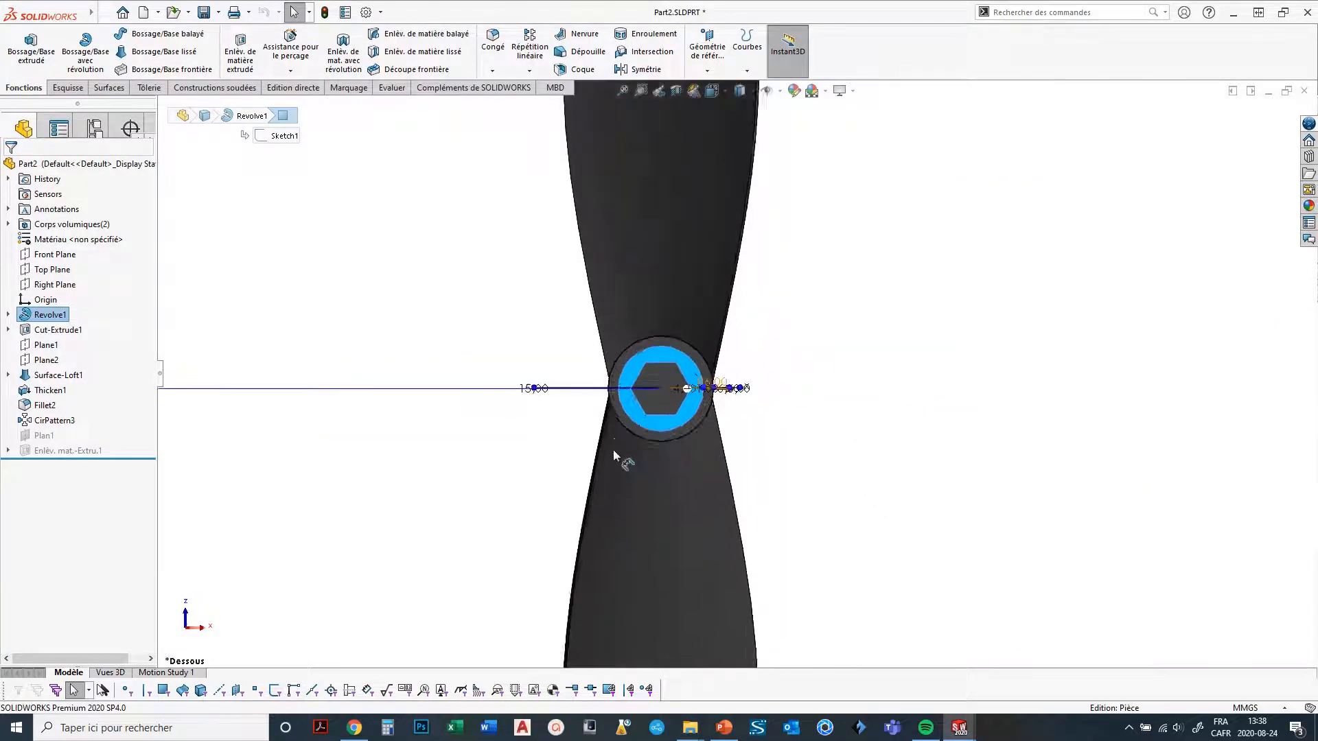
pyautogui.scroll(-6, 687, 377)
pyautogui.scroll(2, 868, 368)
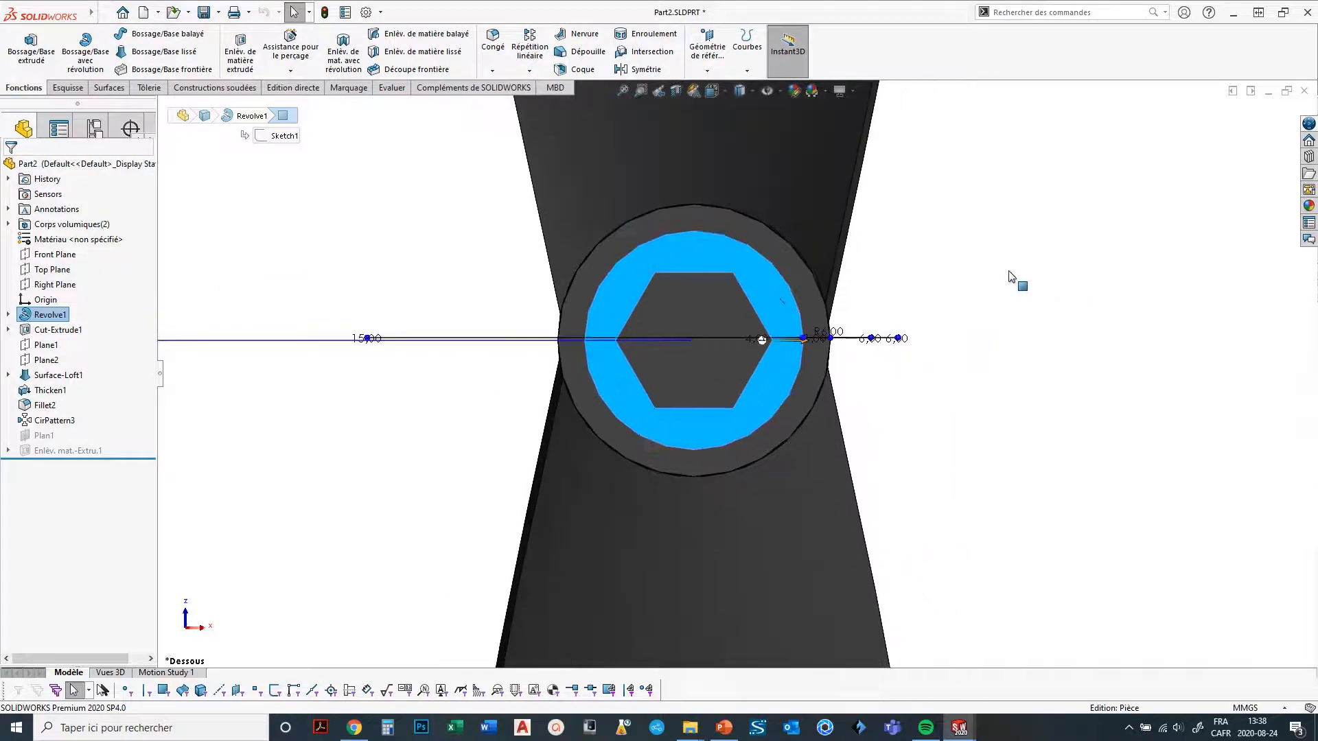
pyautogui.moveTo(994, 263); pyautogui.dragTo(981, 304, button='middle')
pyautogui.click(981, 303)
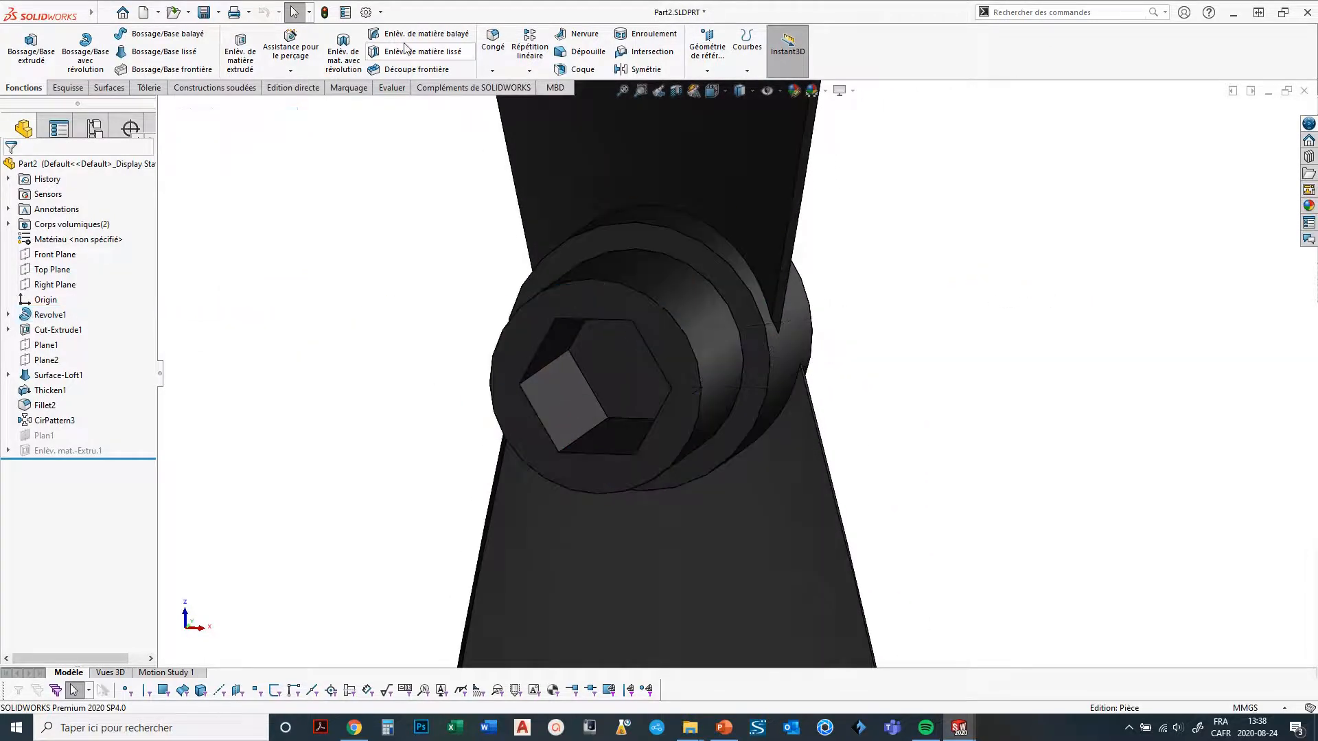
# Reopen the shortcut bar customization, show the Outils commands, and look through the list of available toolbars.
pyautogui.rightClick(1035, 43)
pyautogui.click(1071, 122)
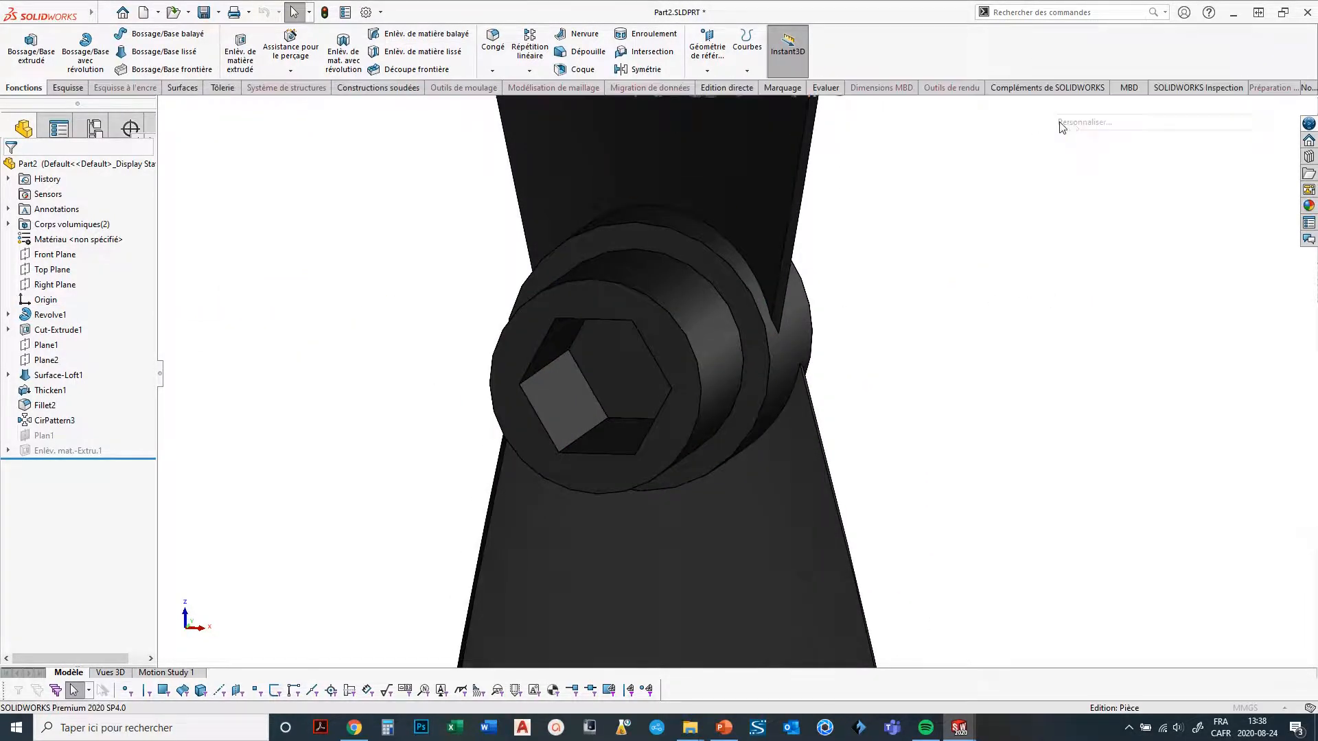
pyautogui.click(332, 175)
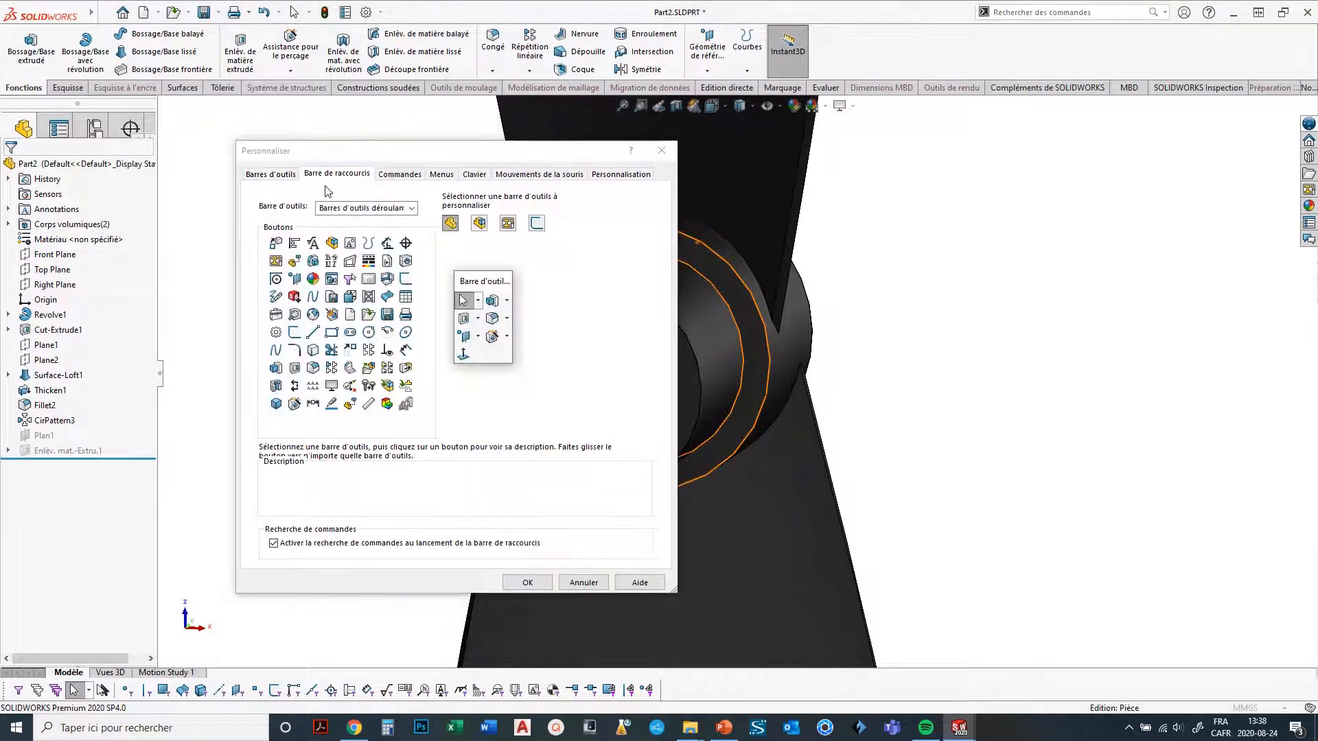
pyautogui.click(413, 209)
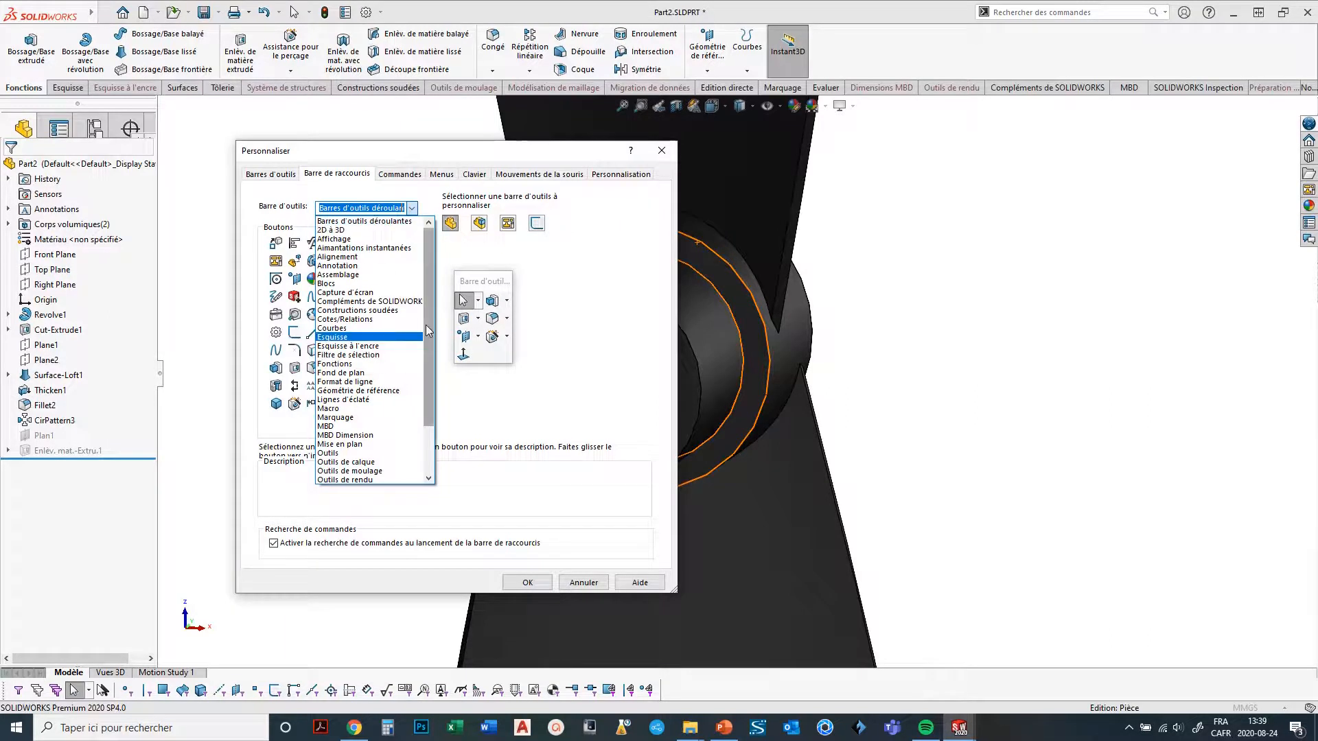
pyautogui.moveTo(429, 326); pyautogui.dragTo(437, 363)
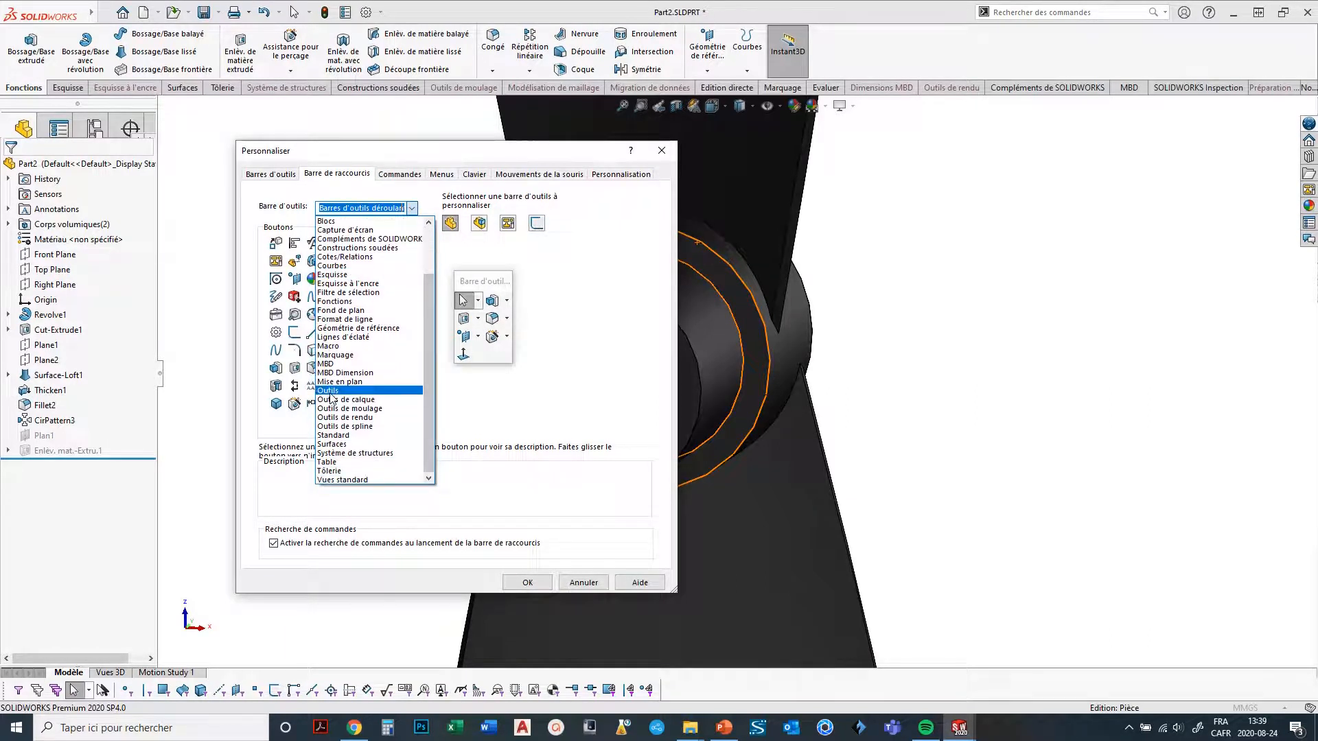
pyautogui.click(358, 392)
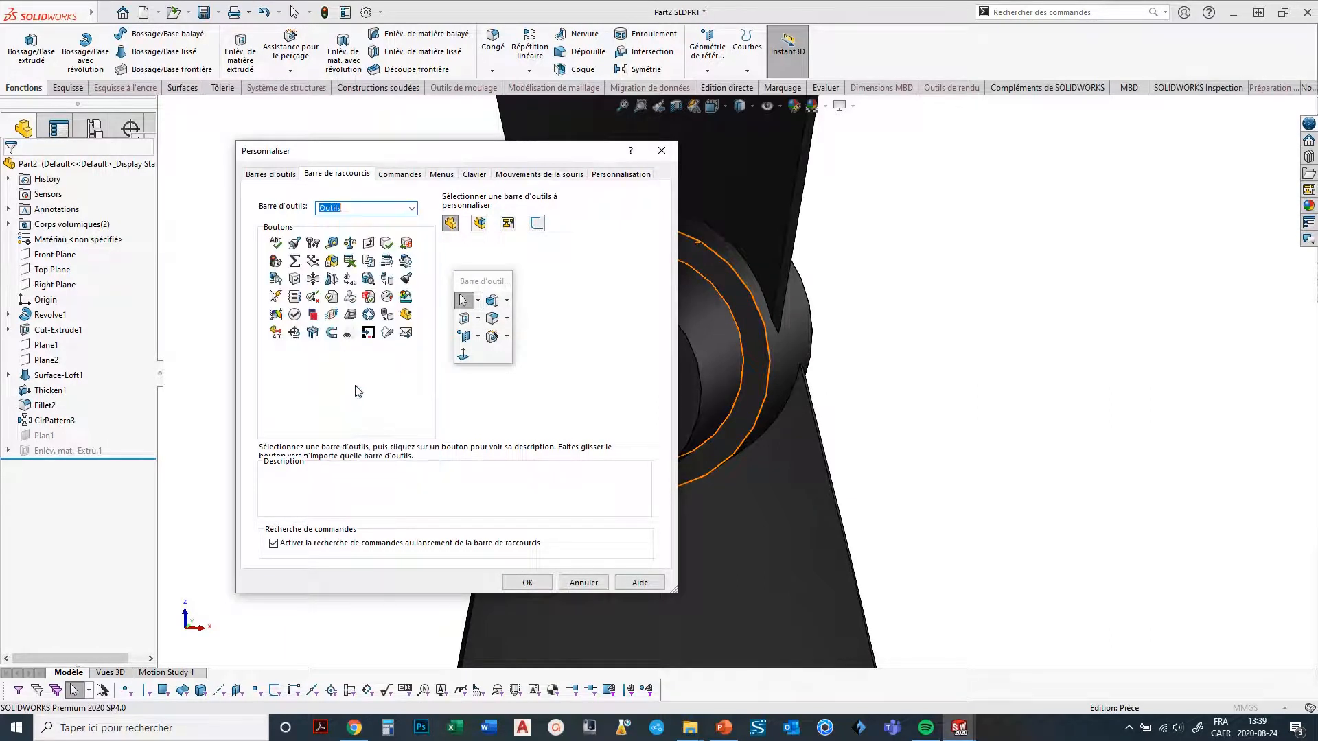
pyautogui.click(412, 209)
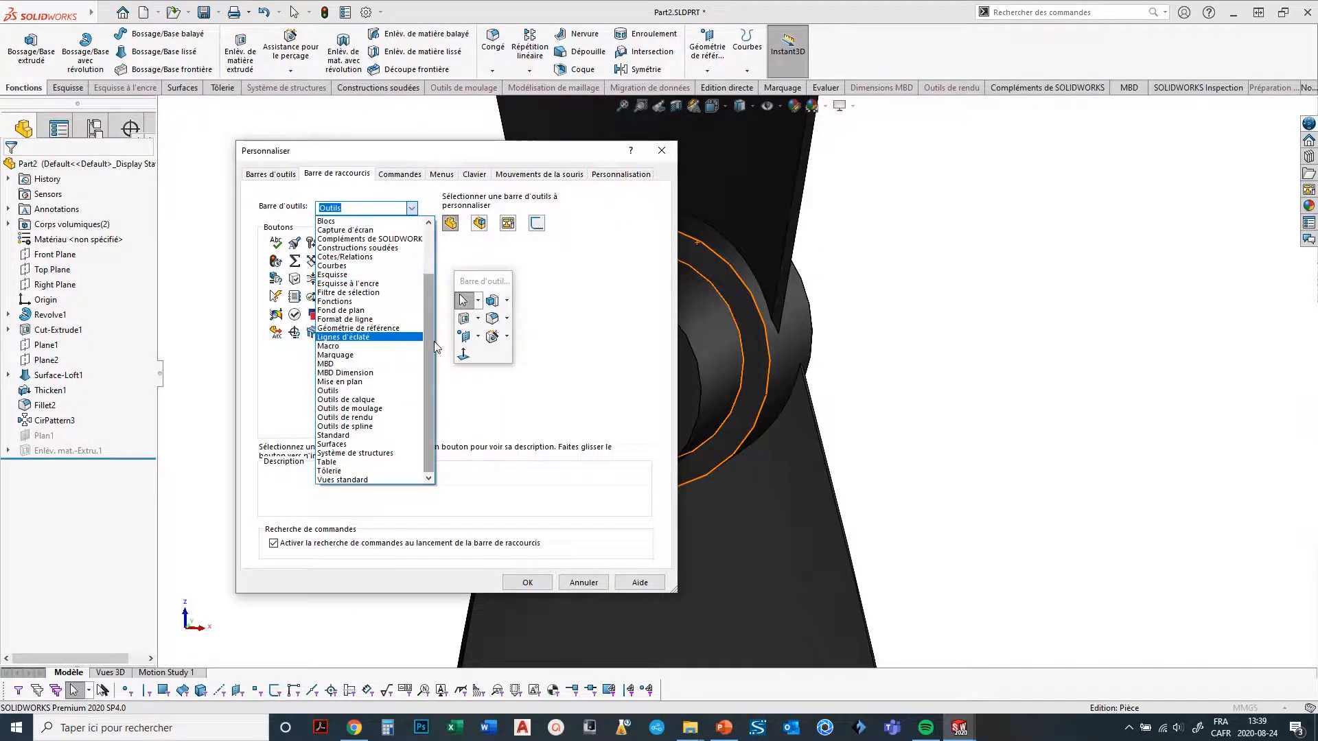
pyautogui.moveTo(429, 341); pyautogui.dragTo(426, 275)
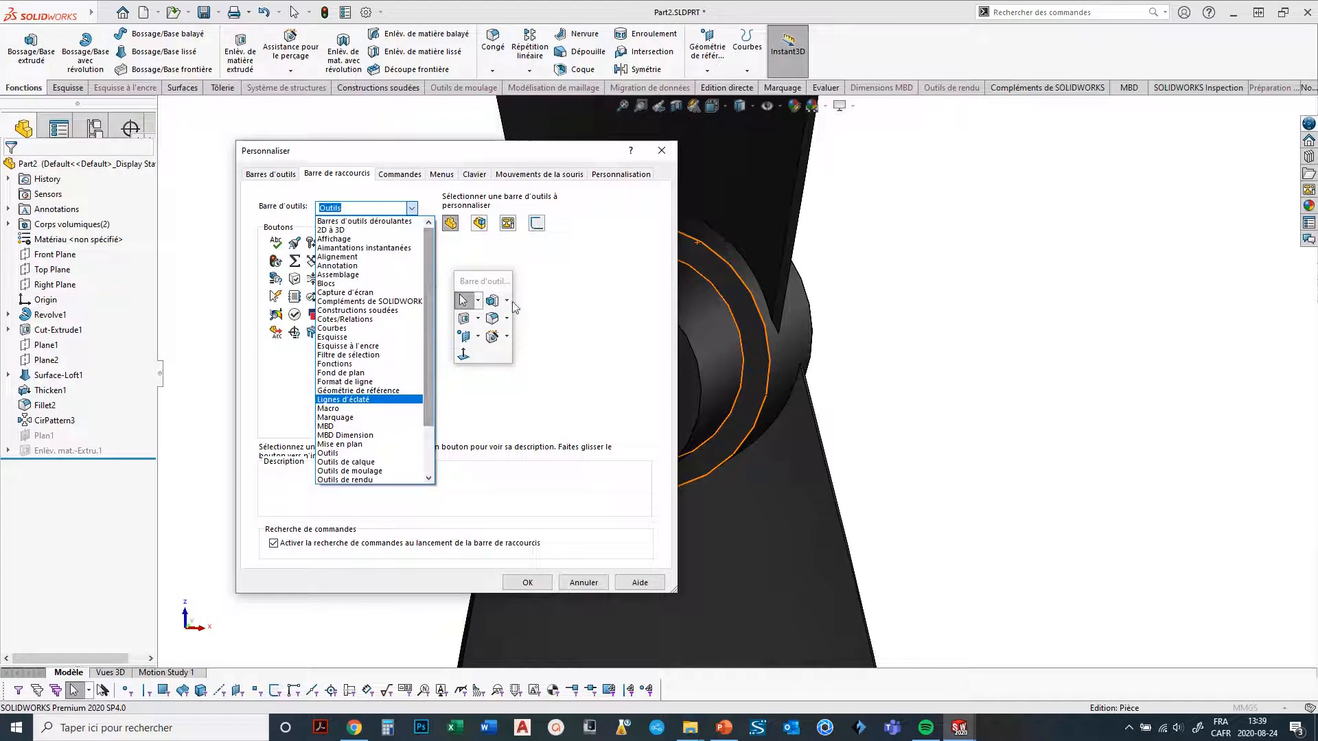
pyautogui.click(561, 293)
# Review the assembly and drawing shortcut bars, then add the Normal à command from the Vues standard toolbar to the sketch shortcut bar.
pyautogui.click(480, 227)
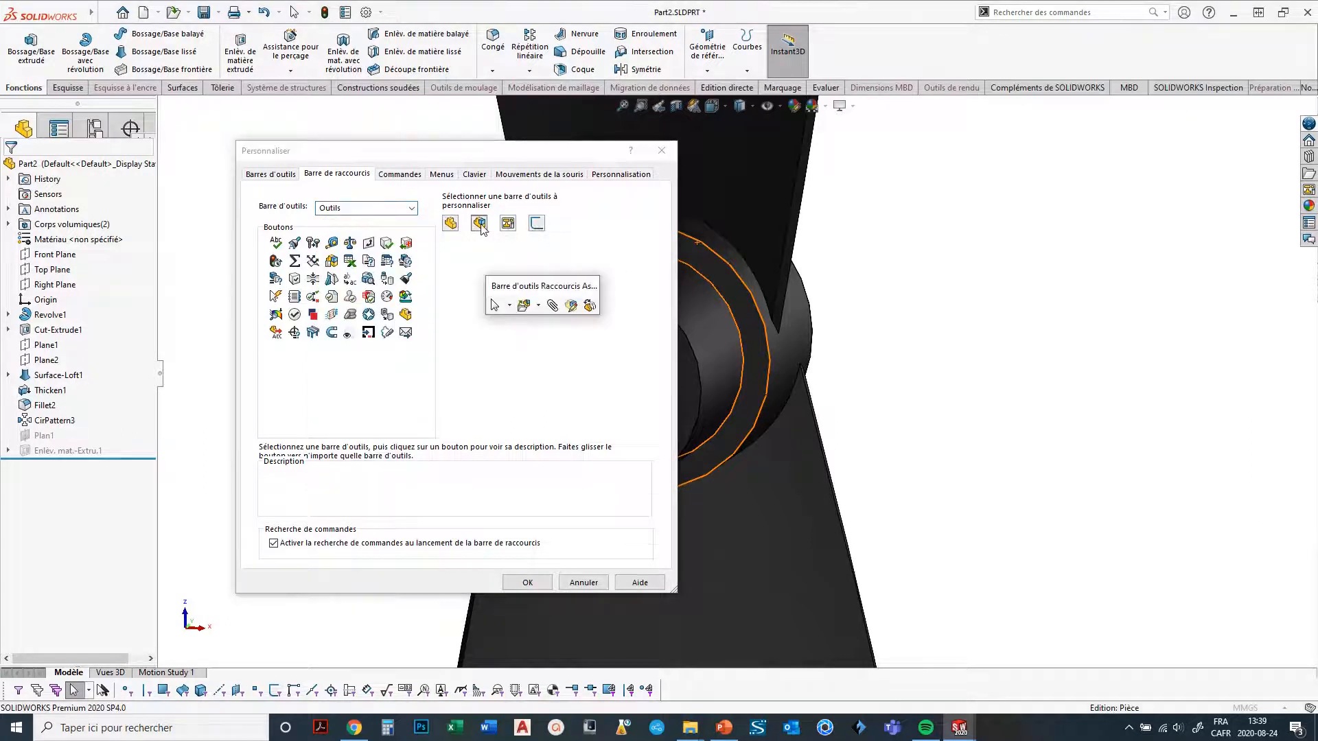
pyautogui.click(508, 224)
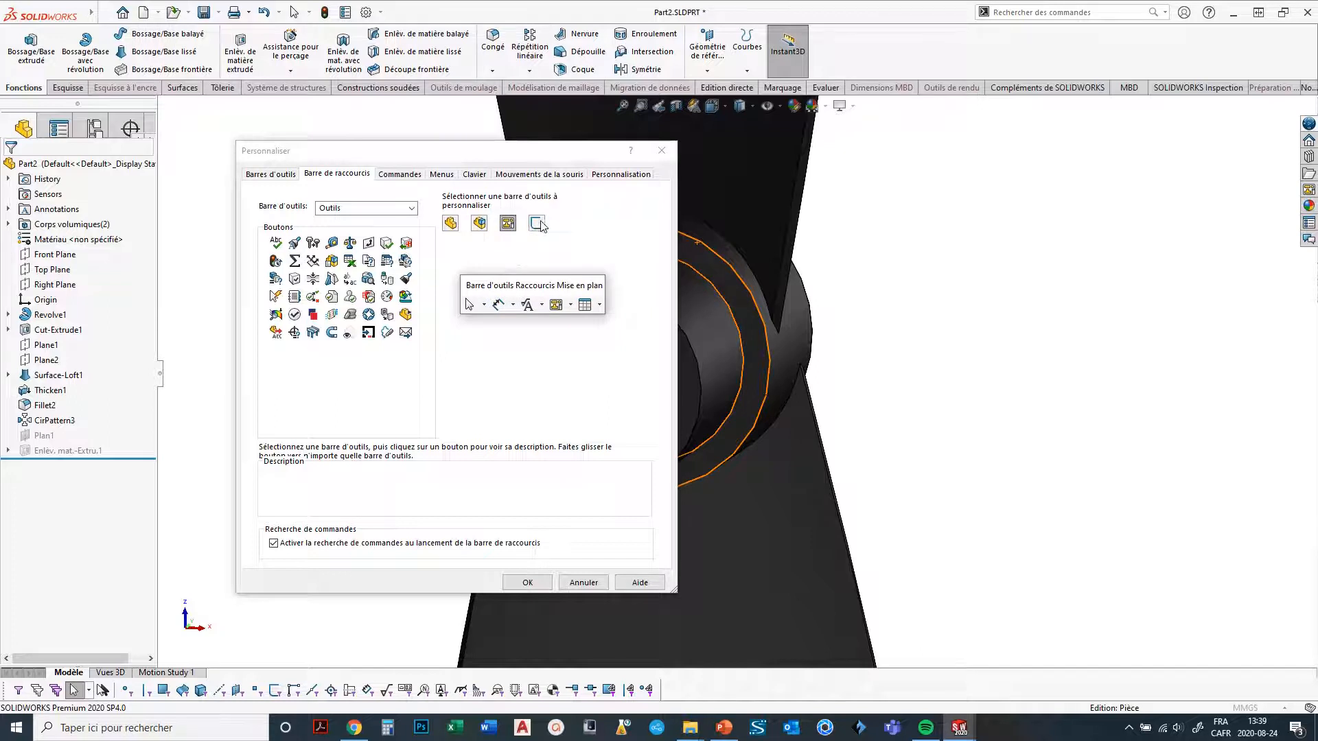
pyautogui.click(539, 225)
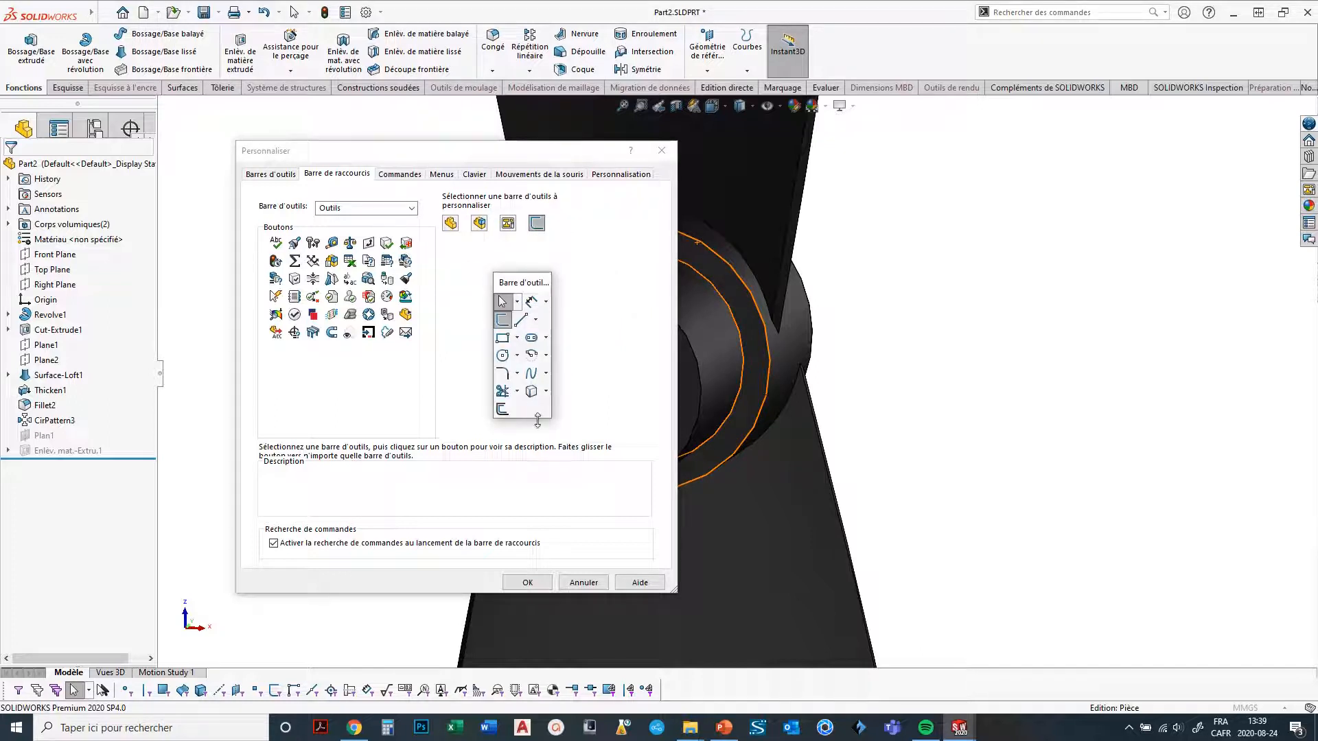
pyautogui.click(381, 211)
pyautogui.click(412, 209)
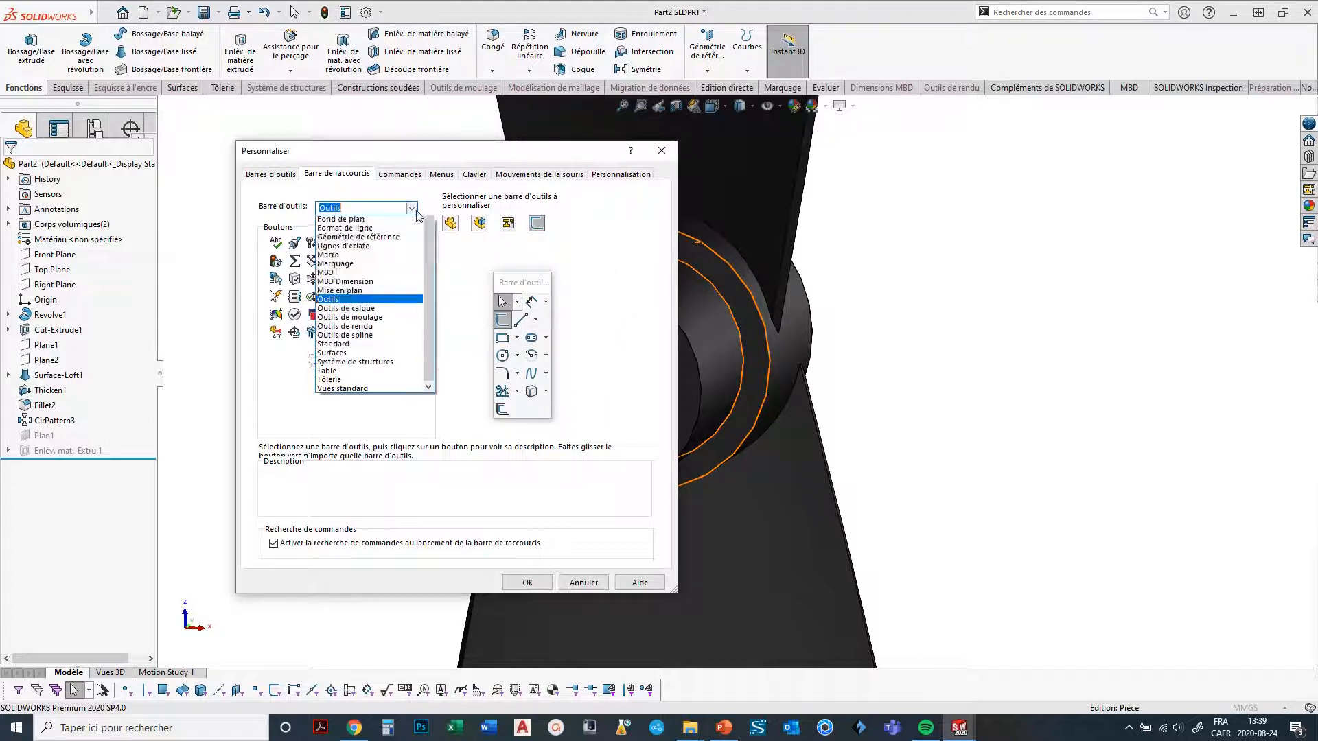
pyautogui.click(343, 471)
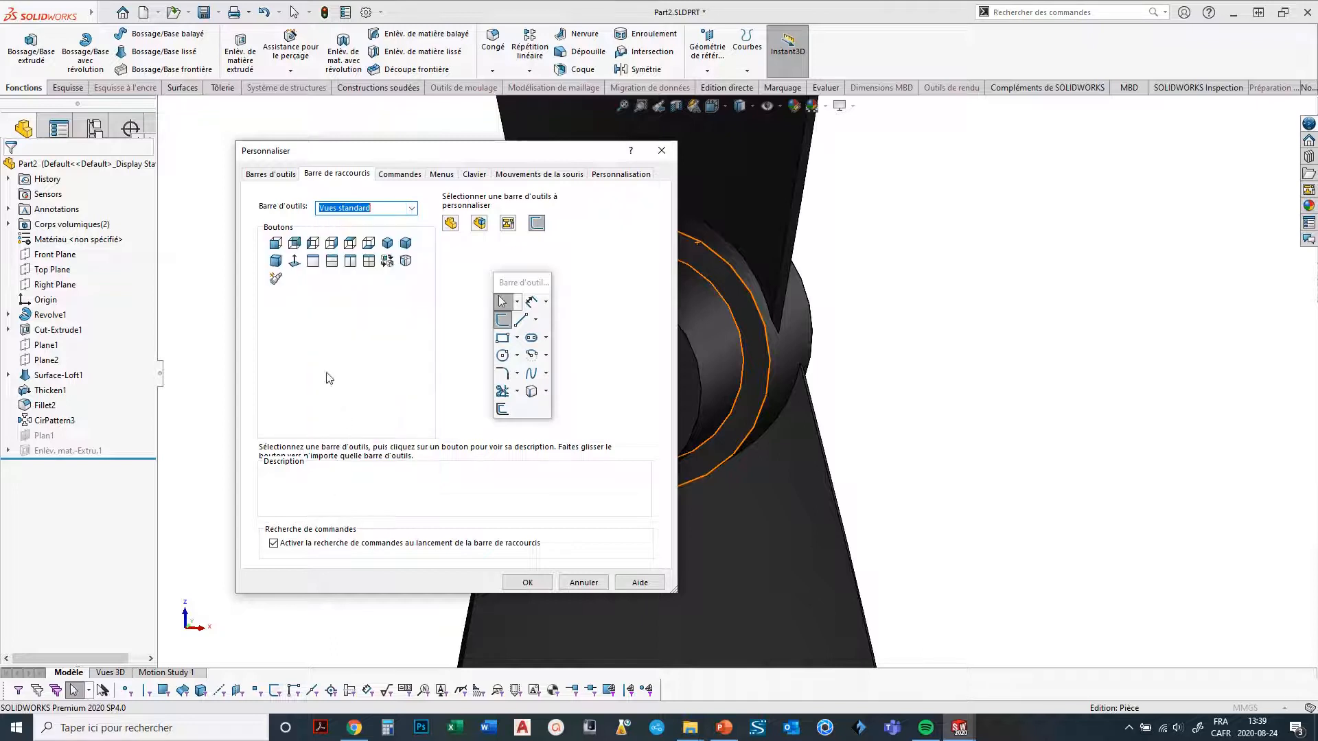
pyautogui.moveTo(295, 261)
pyautogui.mouseDown()
pyautogui.moveTo(506, 385)
pyautogui.moveTo(523, 412)
pyautogui.mouseUp()
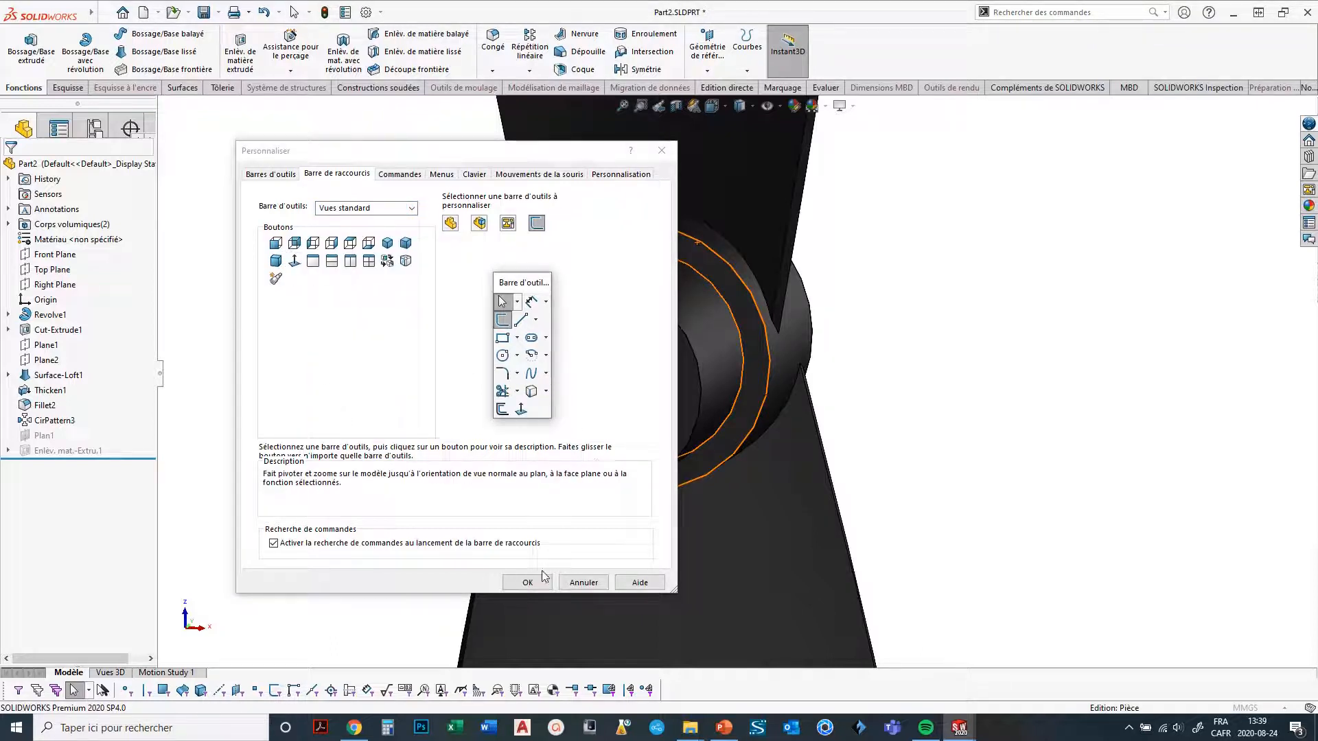
pyautogui.click(609, 284)
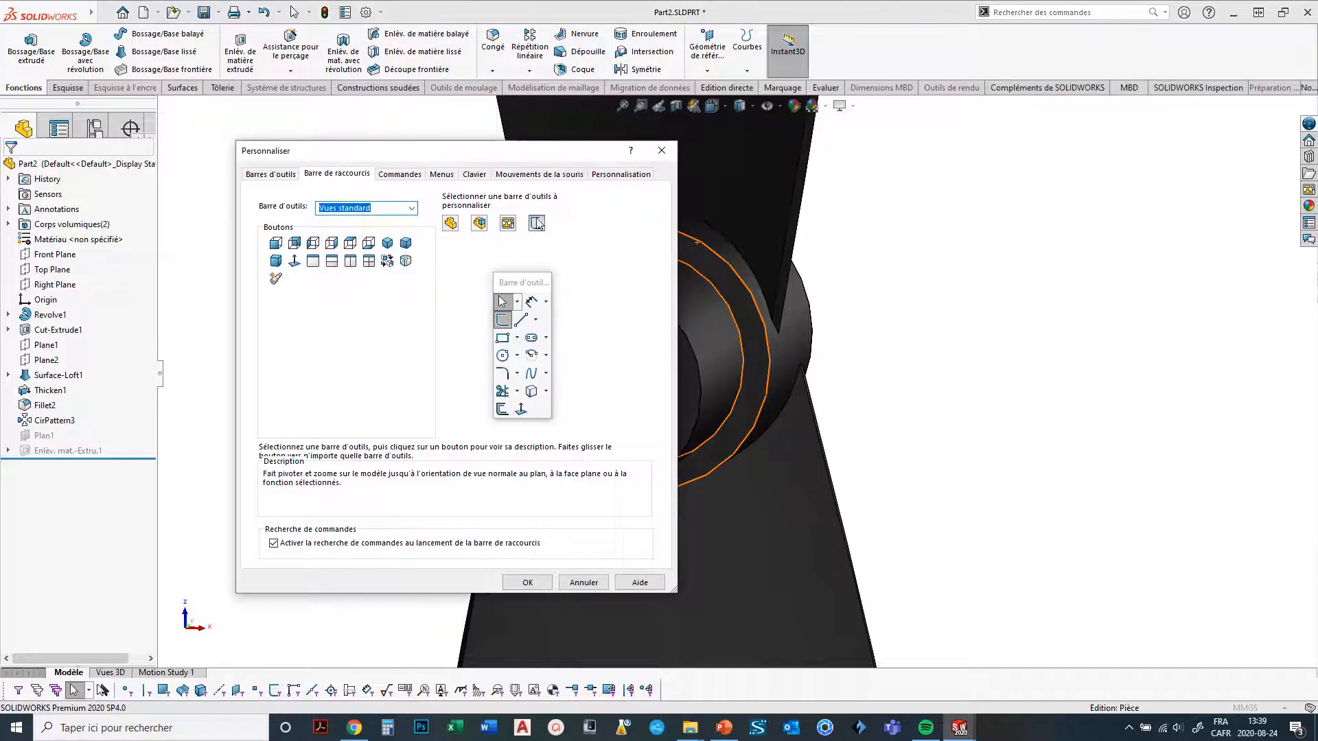
# Add the Normal à command from the Vues standard category to the heads-up view toolbar.
pyautogui.click(394, 176)
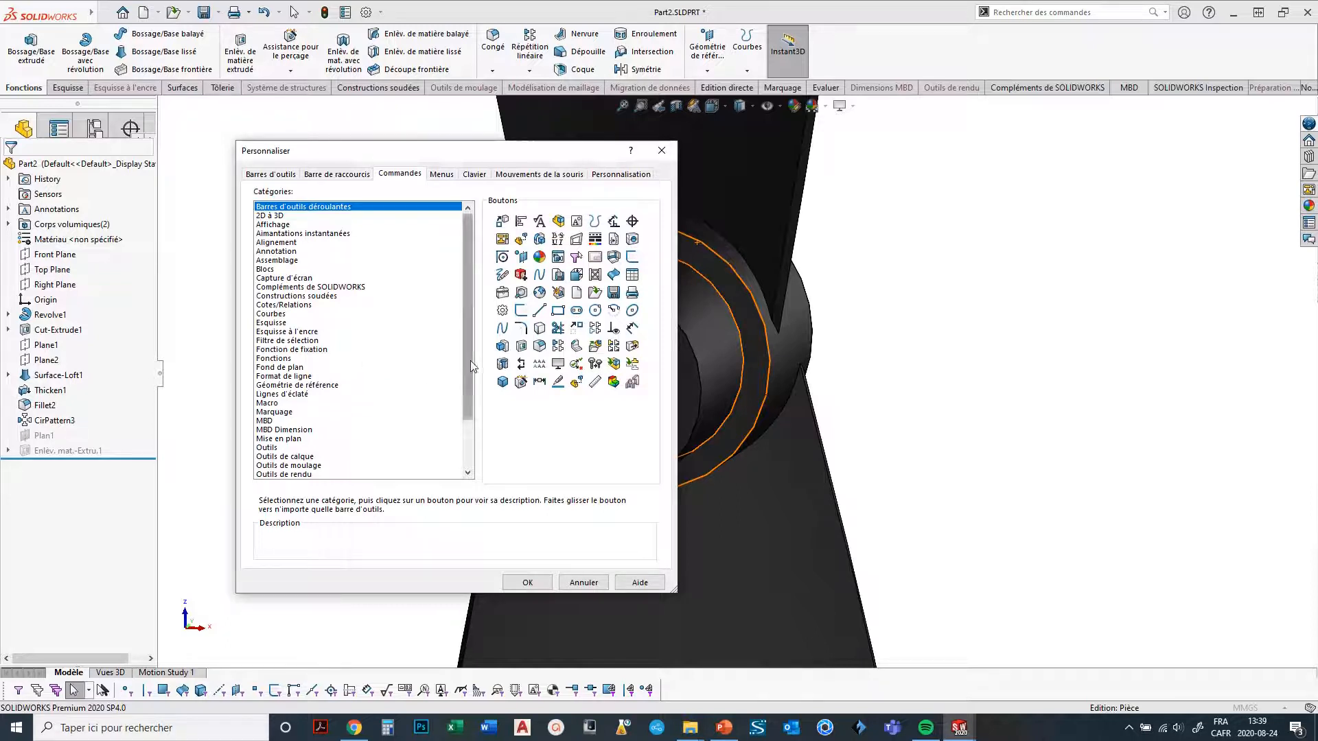
pyautogui.scroll(-3, 456, 367)
pyautogui.click(270, 474)
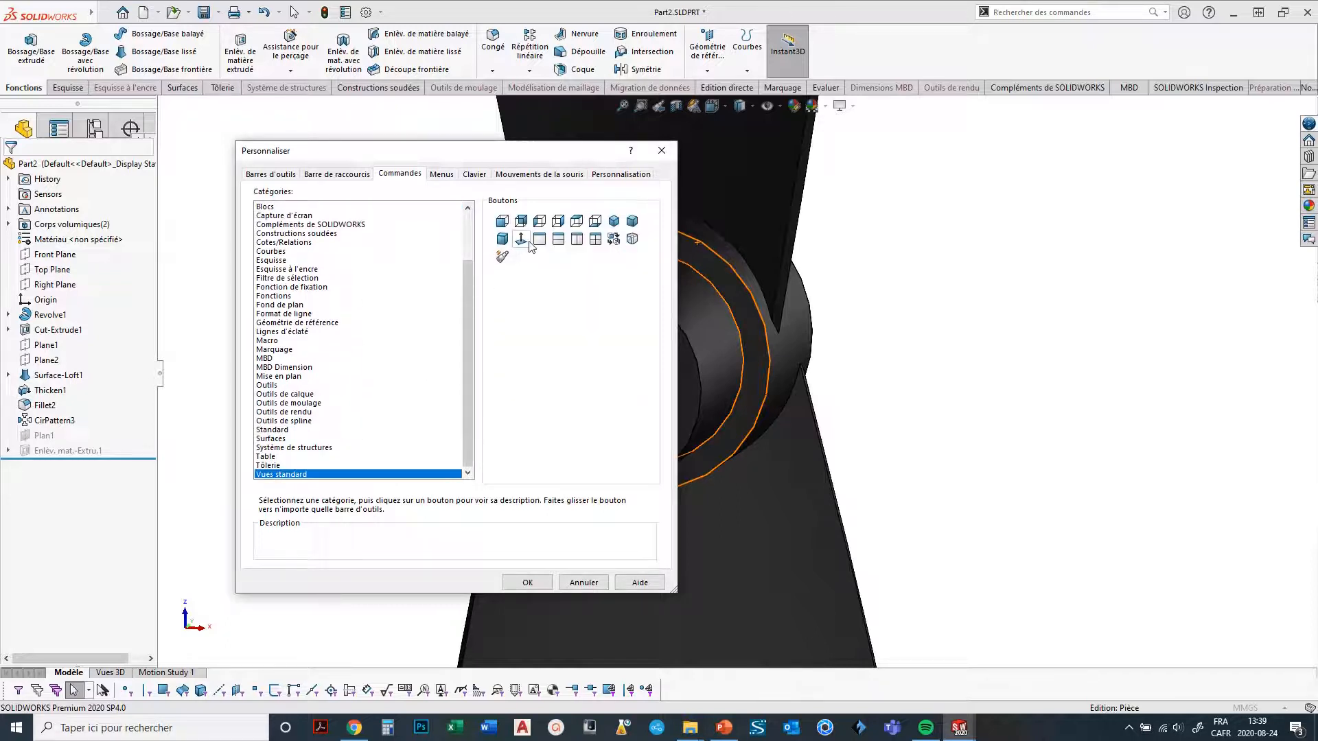
pyautogui.moveTo(522, 246); pyautogui.dragTo(864, 111)
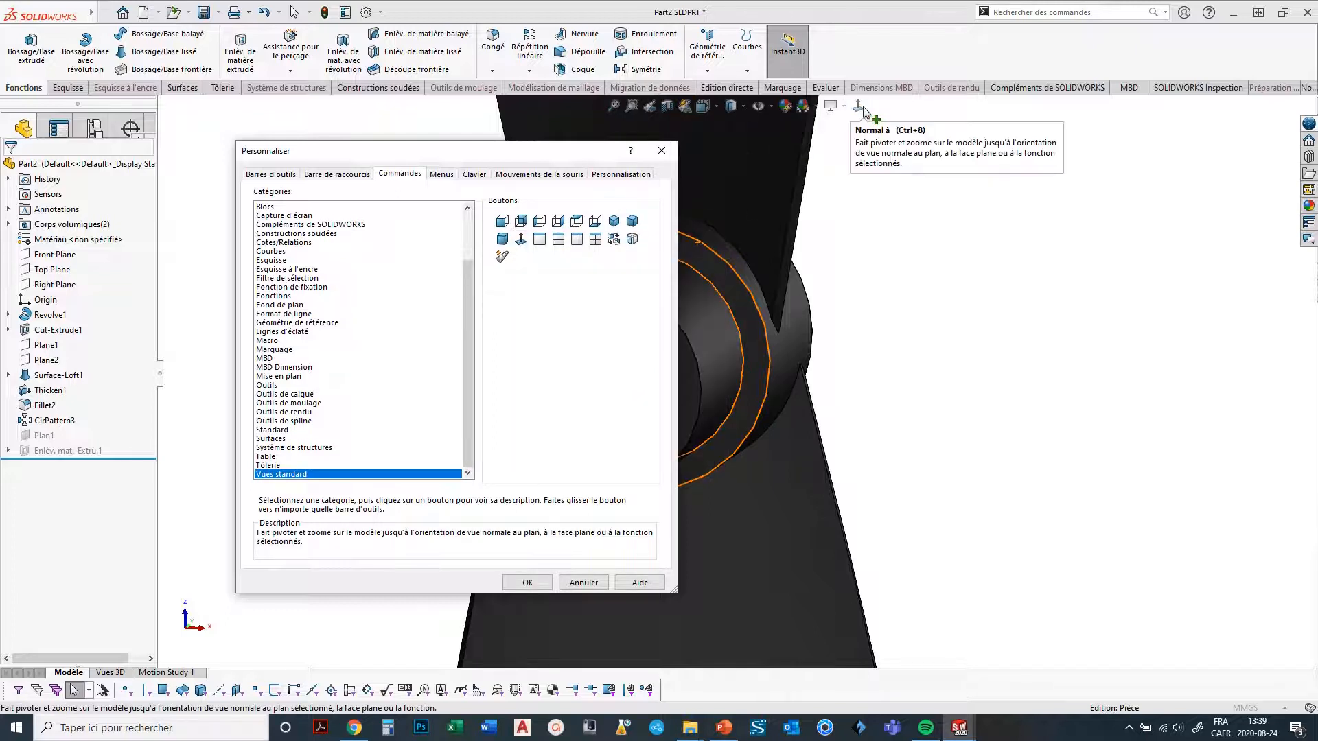
# Add the reference plane and reference axis commands from the Géométrie de référence category to the heads-up view toolbar.
pyautogui.click(287, 324)
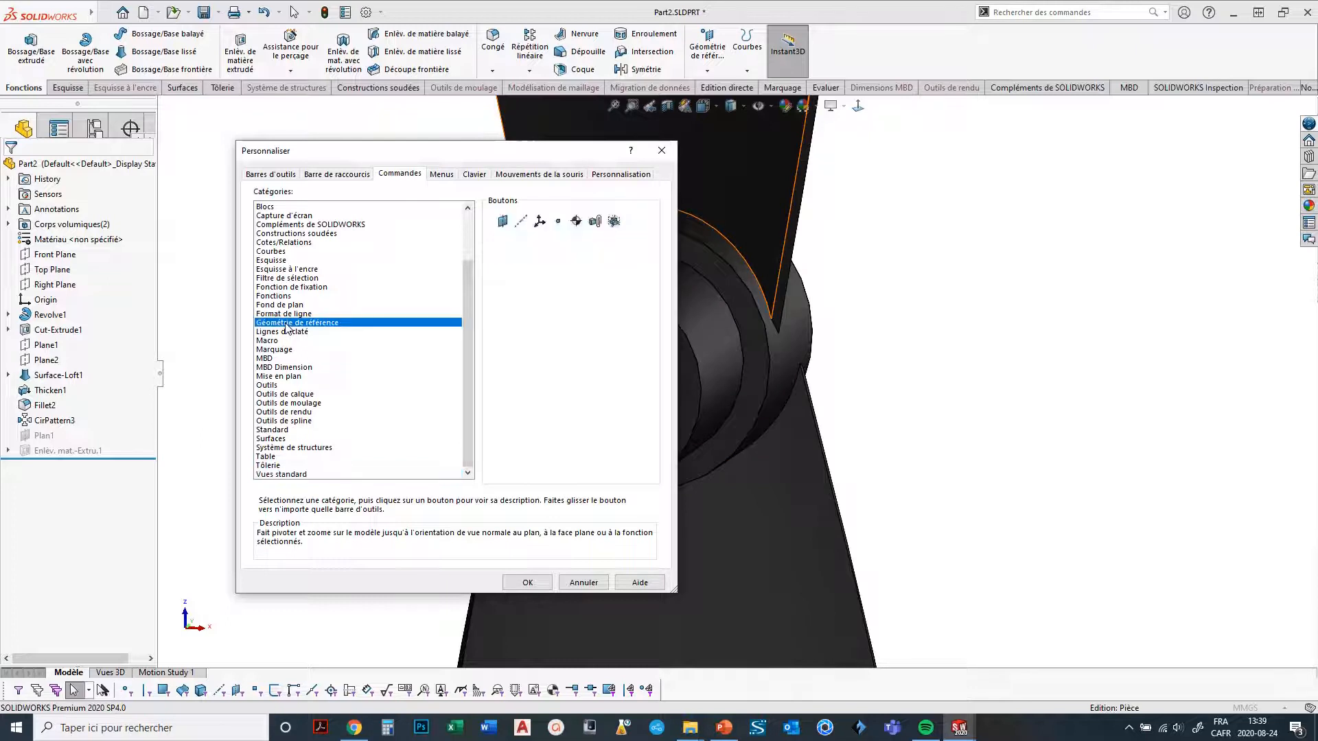
pyautogui.click(502, 222)
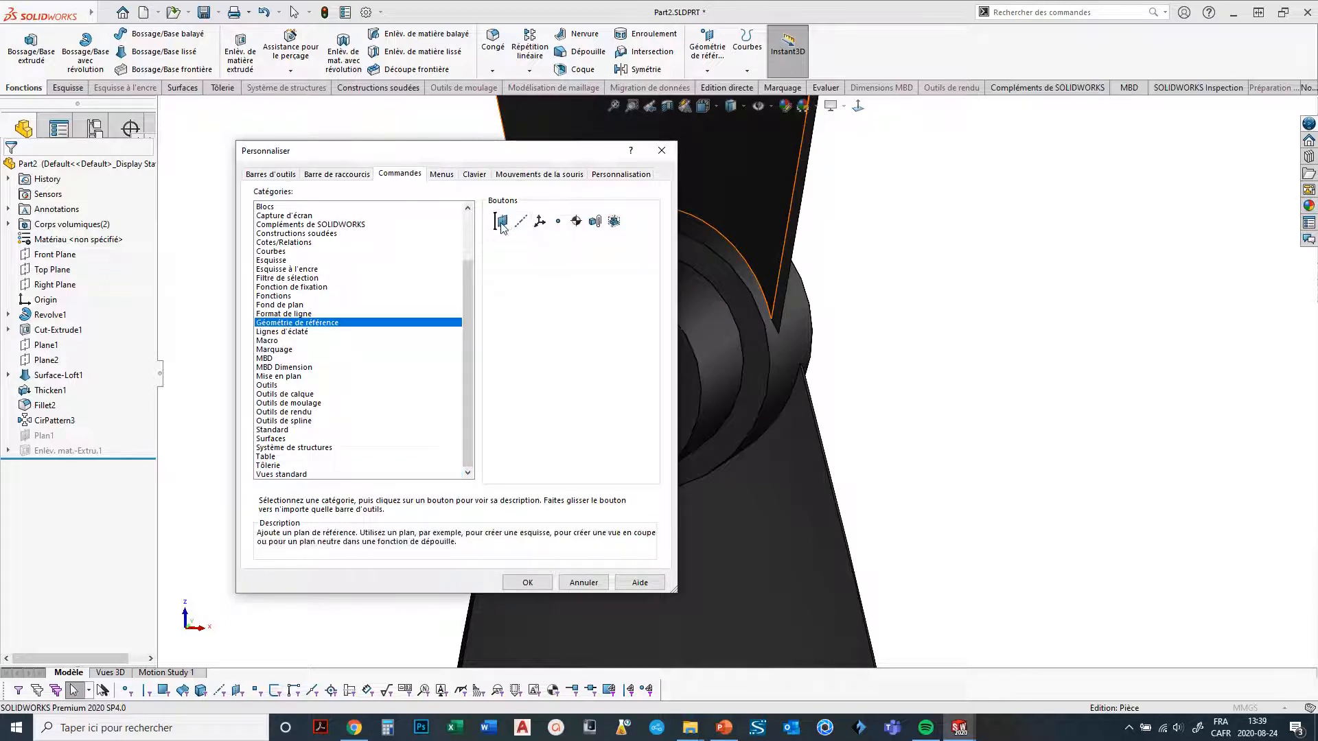
pyautogui.moveTo(502, 228); pyautogui.dragTo(868, 110)
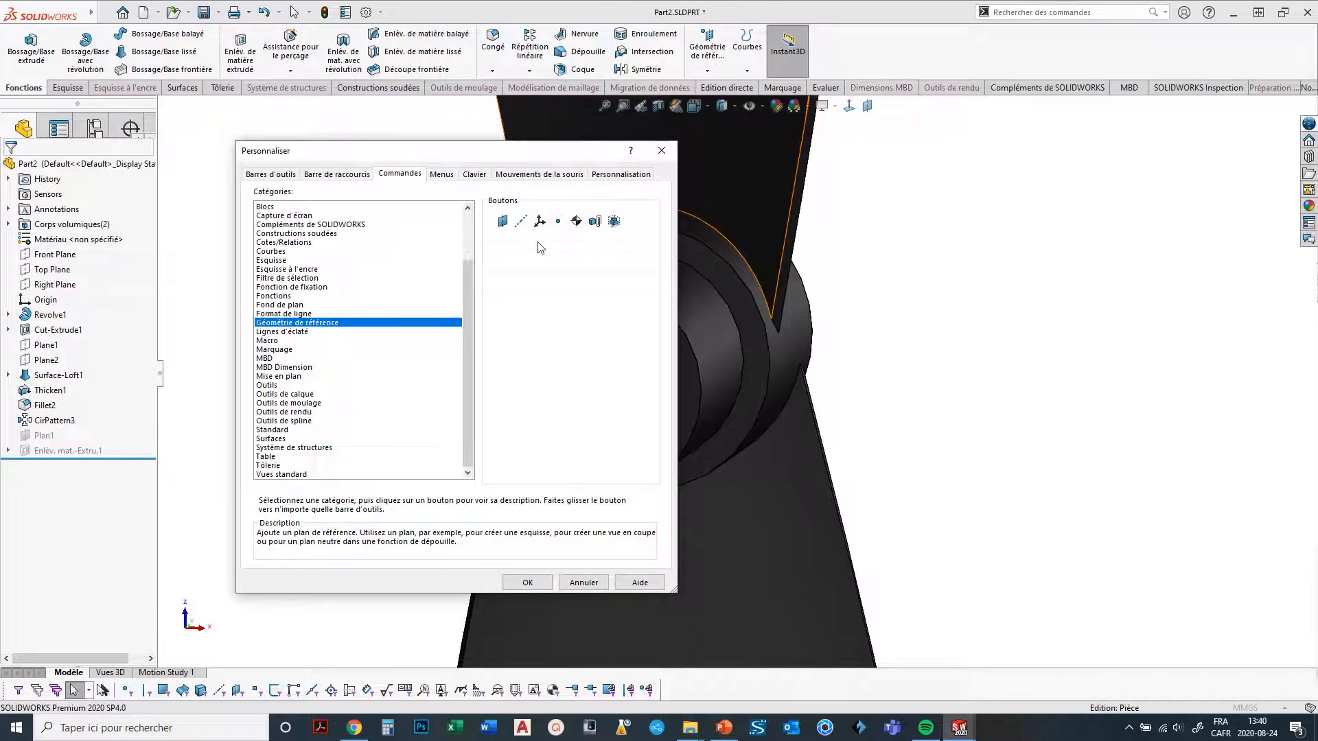
pyautogui.moveTo(521, 220); pyautogui.dragTo(695, 200)
pyautogui.moveTo(891, 107); pyautogui.dragTo(885, 107)
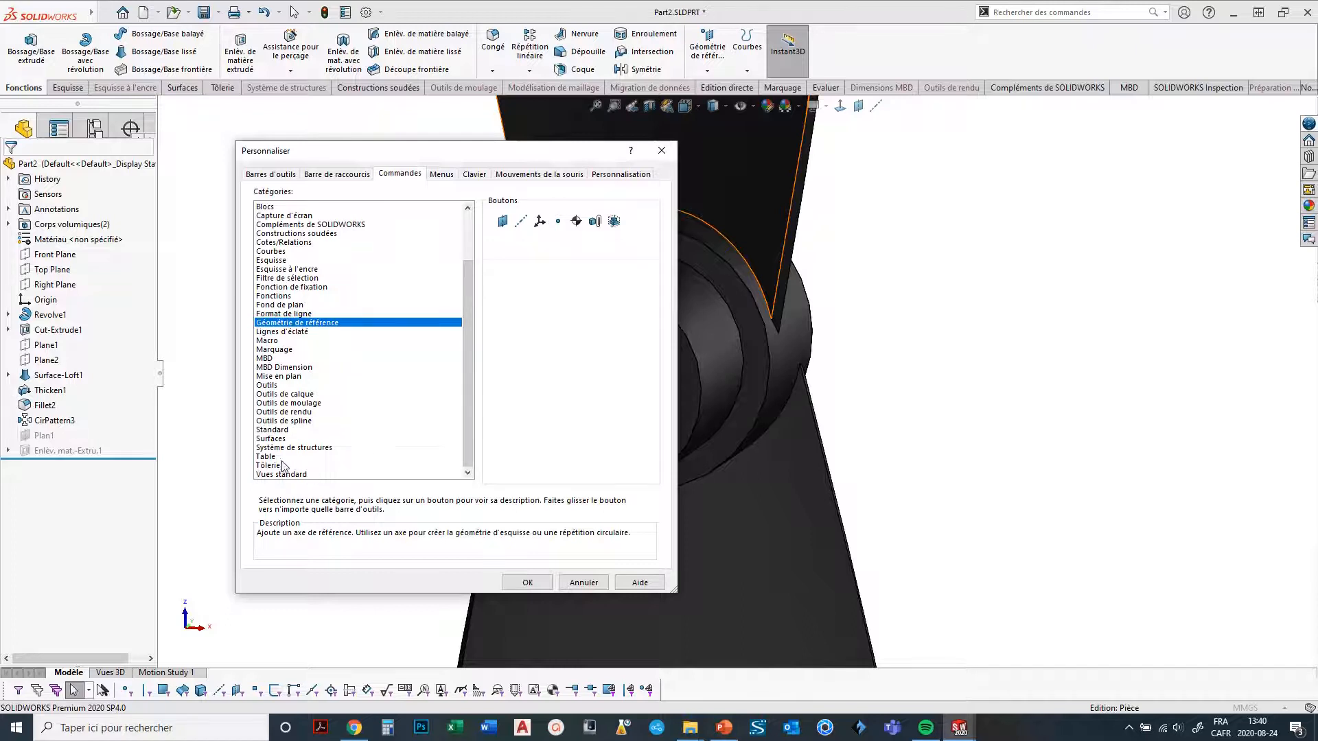
# Add the visibility commands for sketches, sketch relations, planes and axes from the Affichage category to the heads-up view toolbar.
pyautogui.click(270, 386)
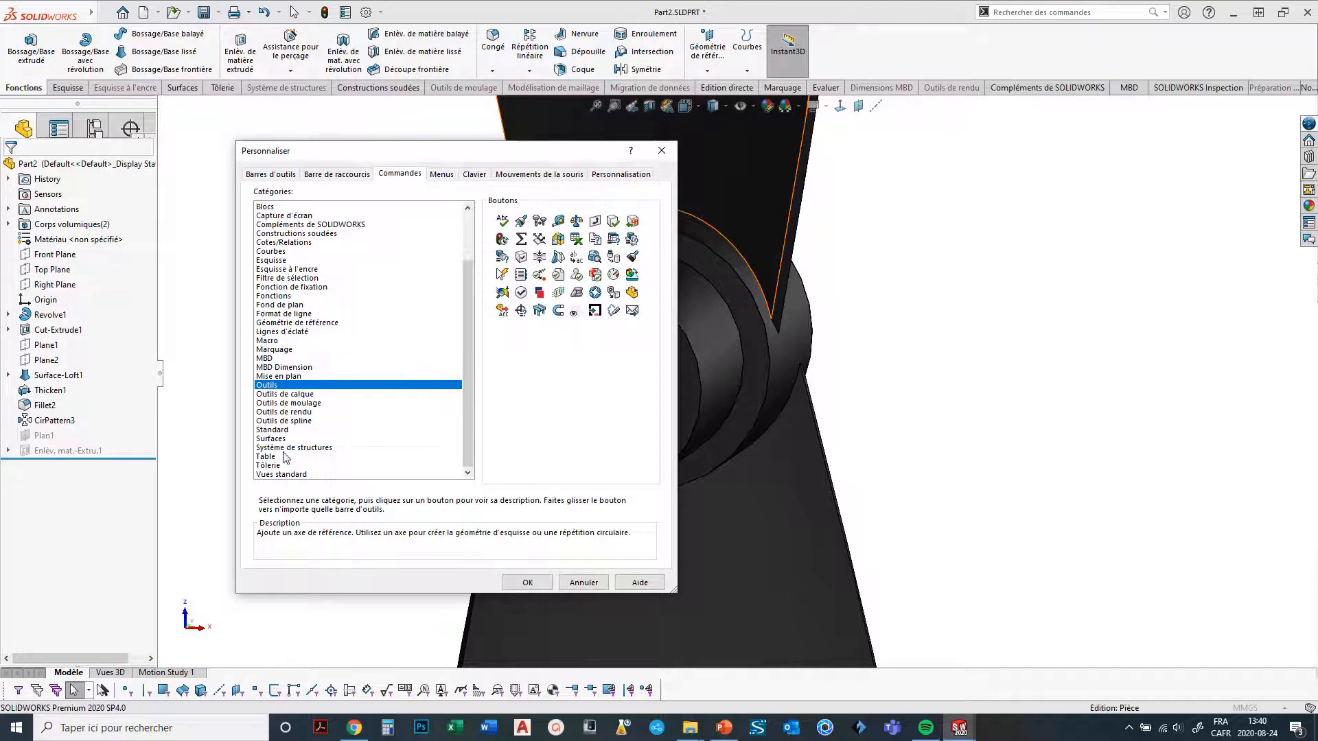
pyautogui.click(278, 474)
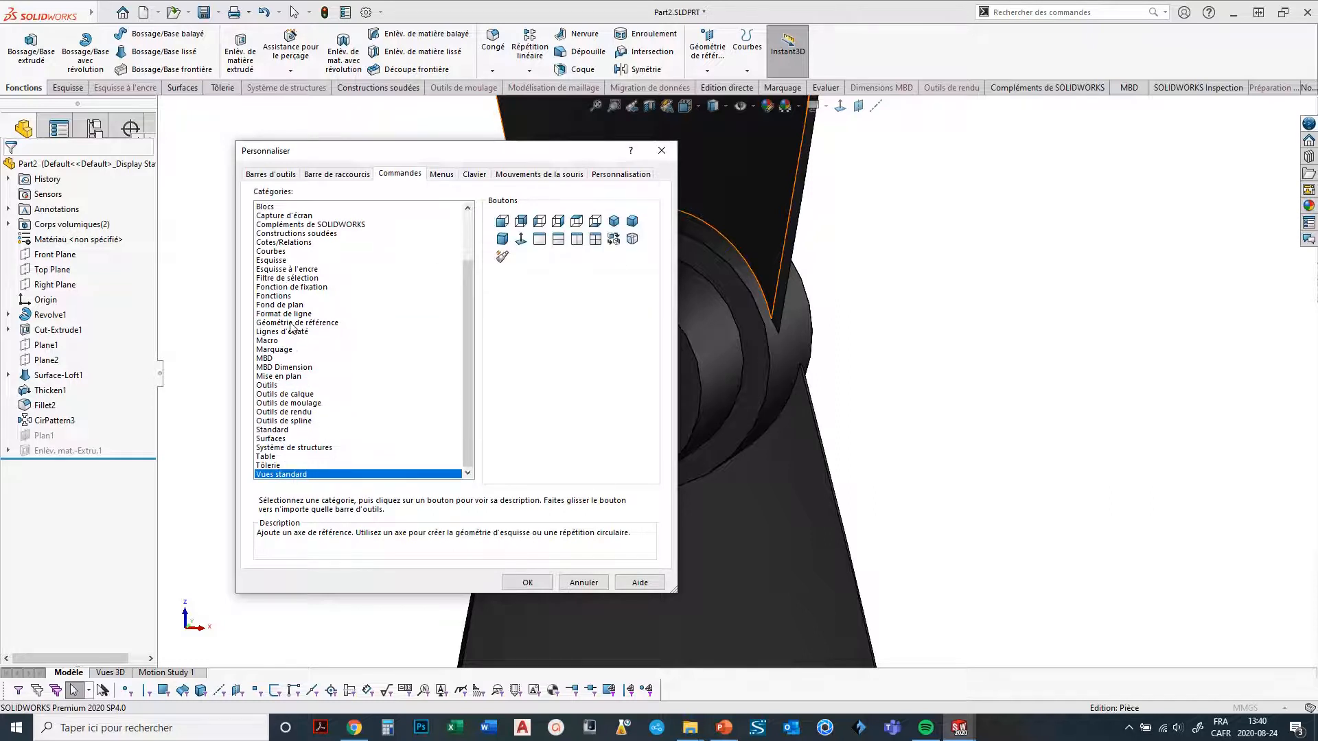
pyautogui.scroll(2, 291, 247)
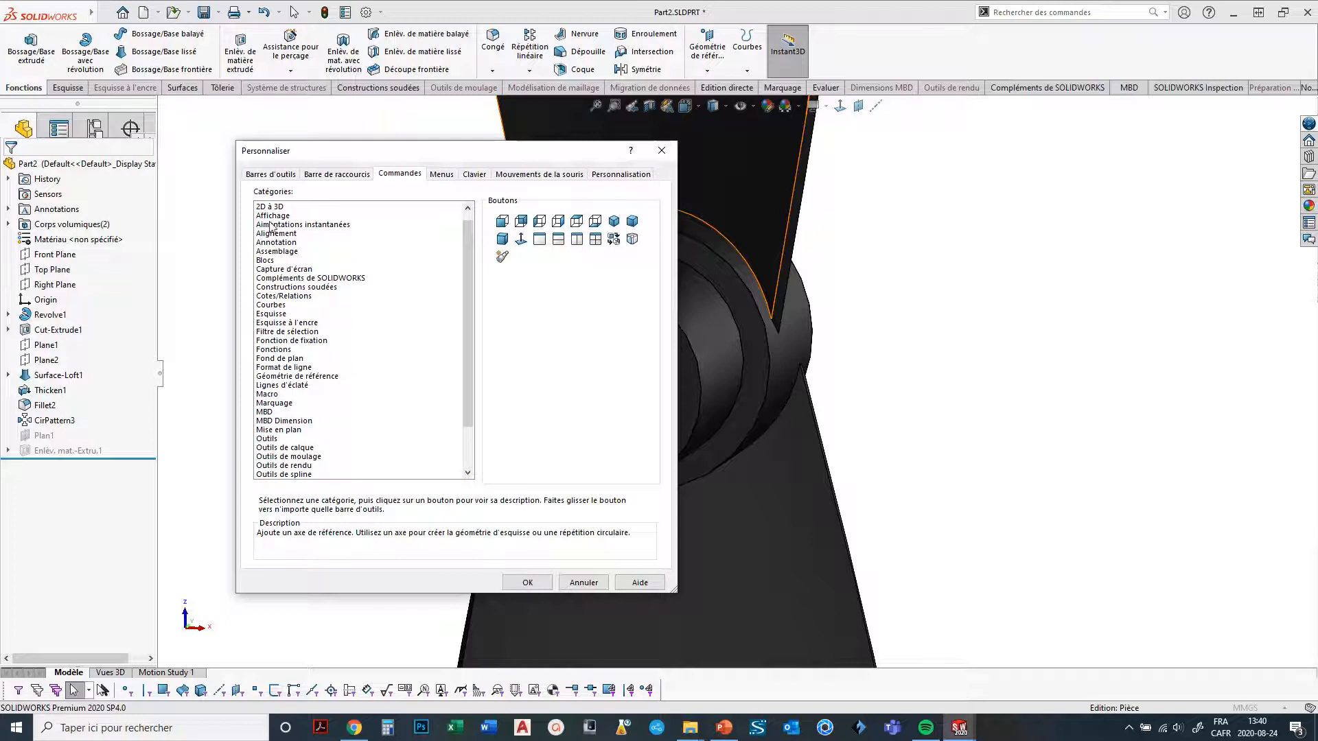
pyautogui.click(272, 215)
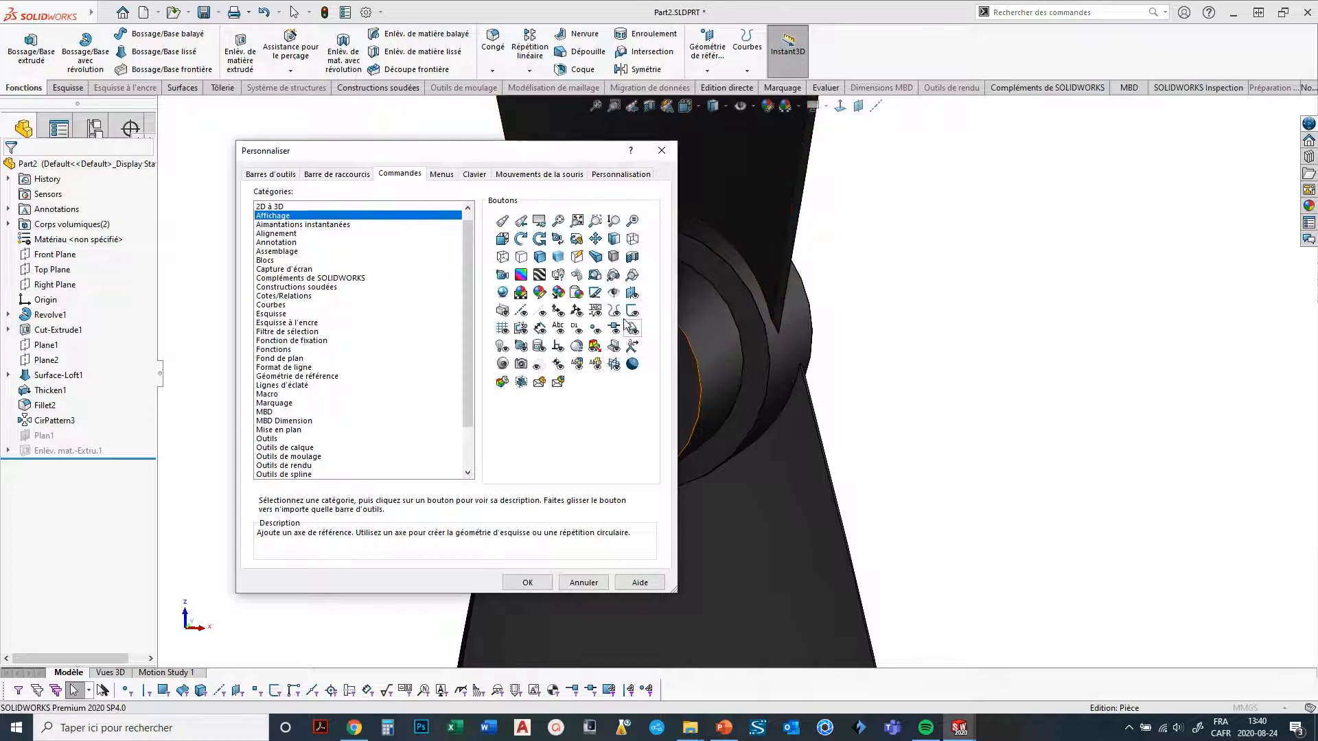
pyautogui.moveTo(633, 314); pyautogui.dragTo(886, 106)
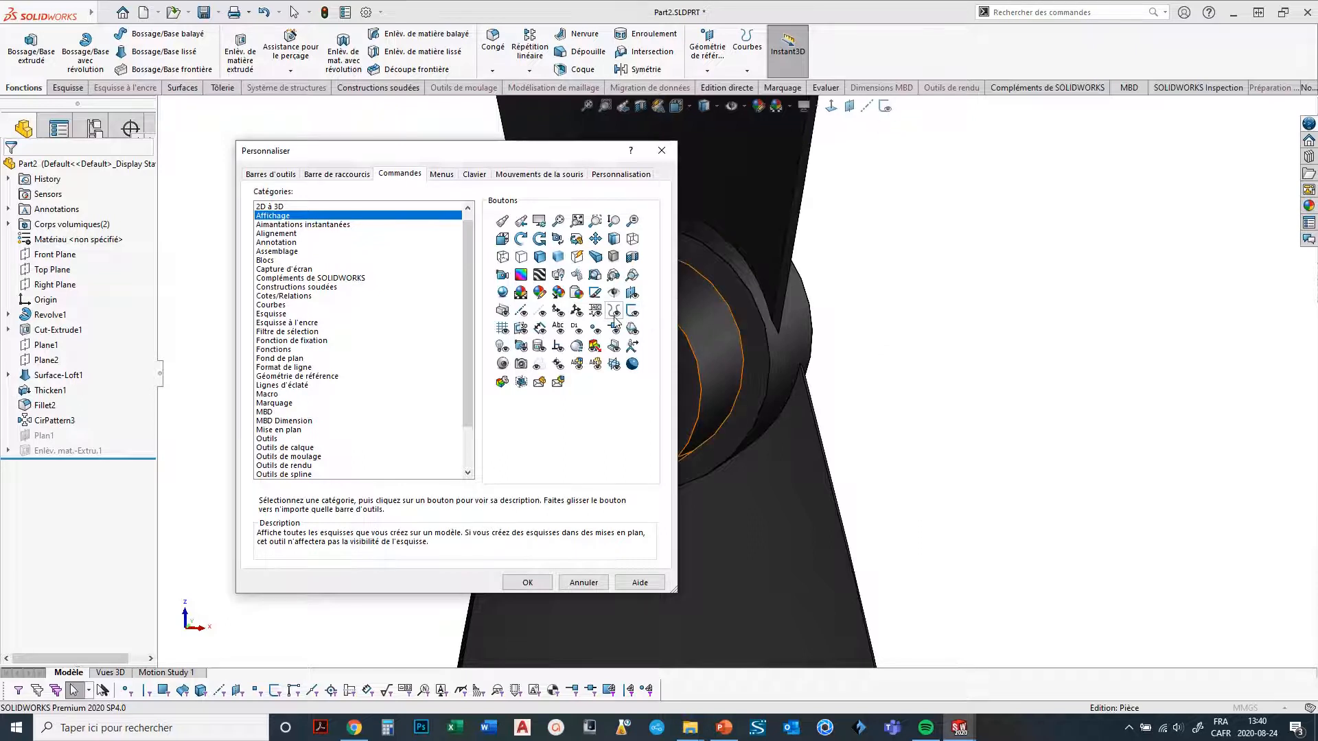
pyautogui.moveTo(559, 350)
pyautogui.mouseDown()
pyautogui.moveTo(846, 206)
pyautogui.moveTo(879, 106)
pyautogui.mouseUp()
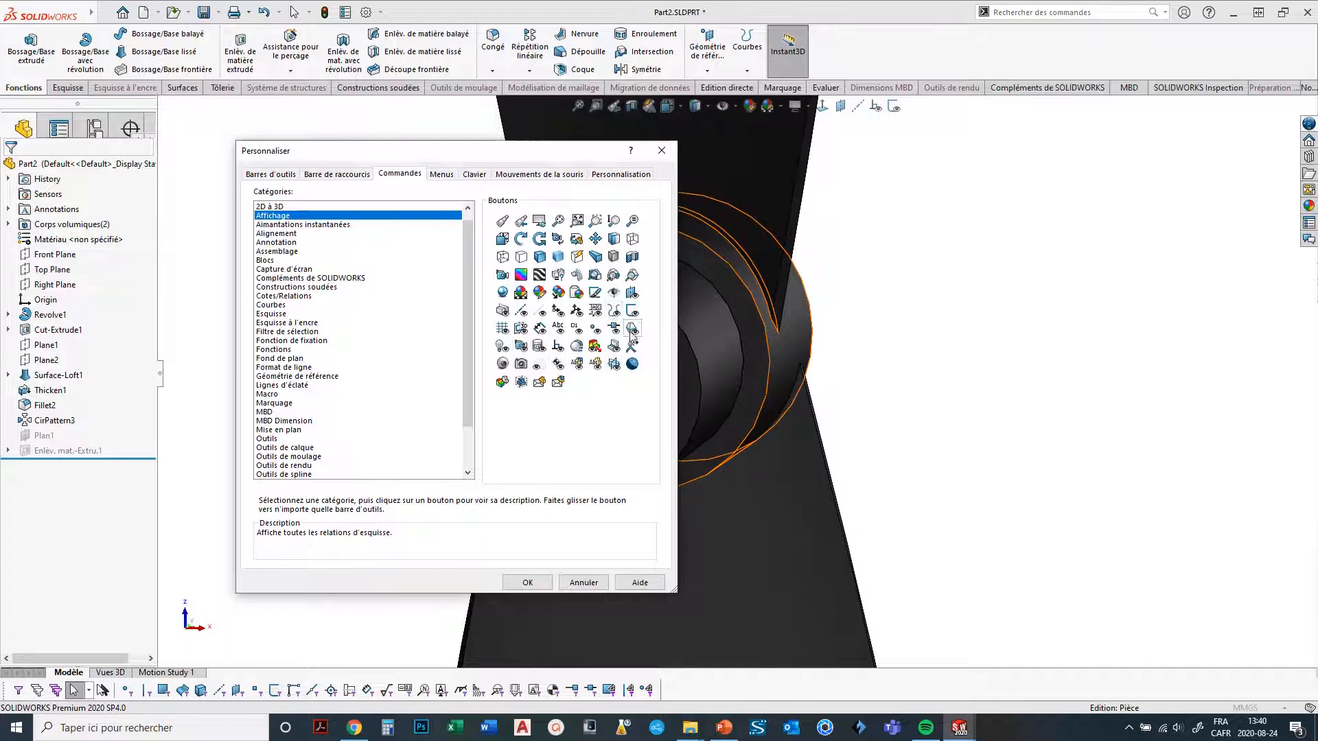
pyautogui.moveTo(633, 297); pyautogui.dragTo(904, 106)
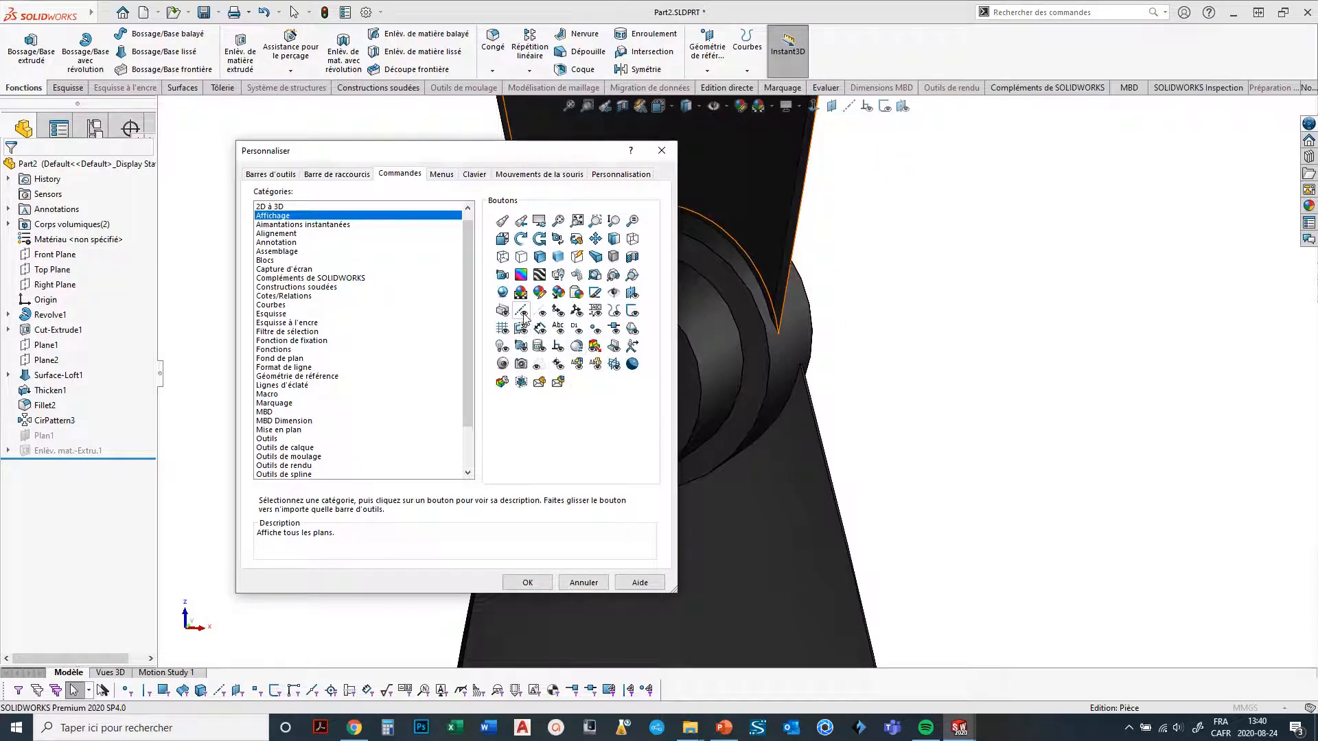
pyautogui.moveTo(521, 311); pyautogui.dragTo(911, 108)
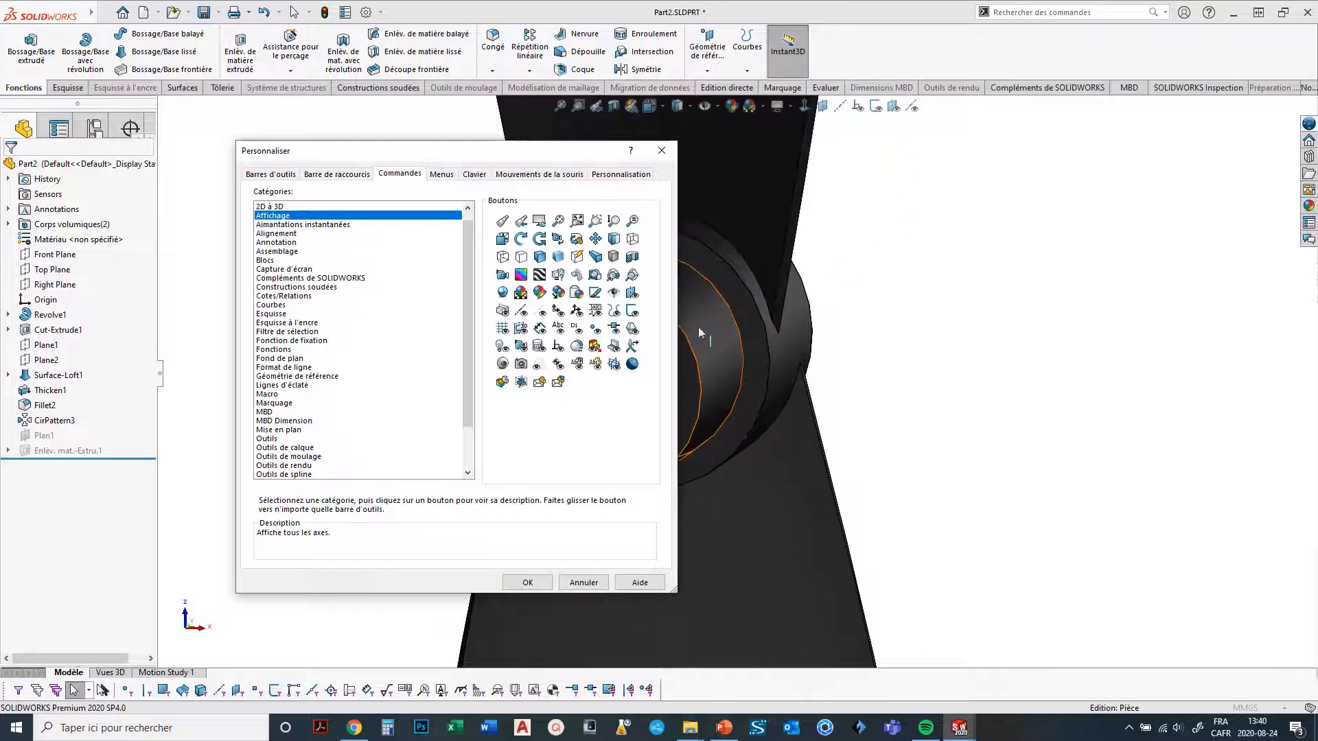
# Show the Géométrie de référence commands once more and accept the interface customization.
pyautogui.scroll(1, 468, 275)
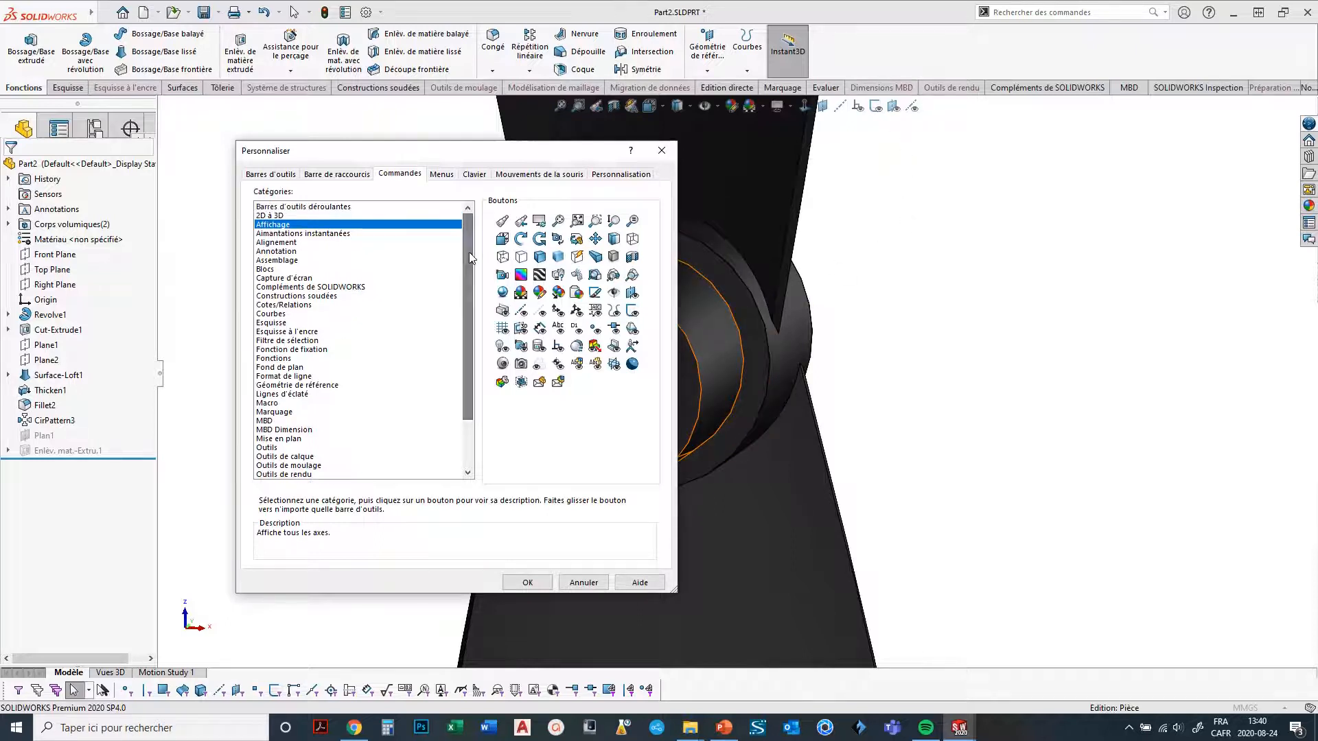
pyautogui.click(299, 386)
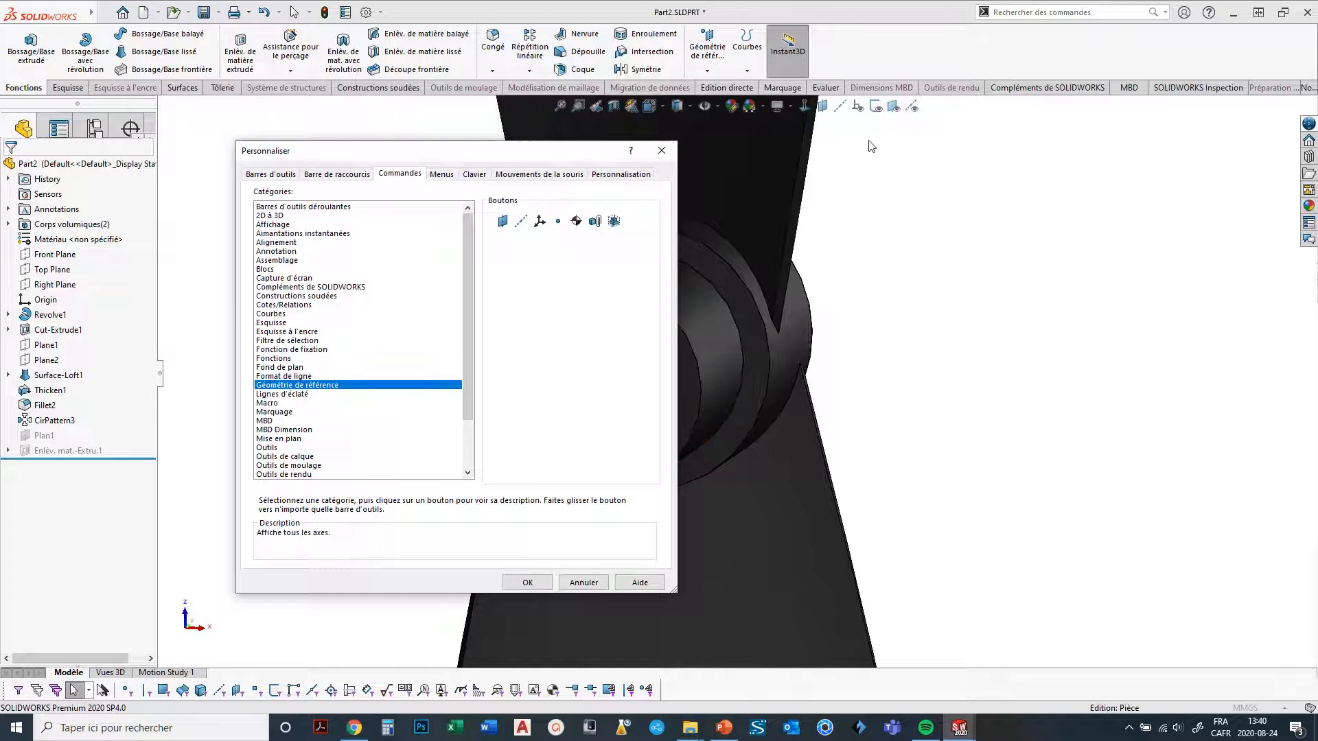
pyautogui.click(527, 583)
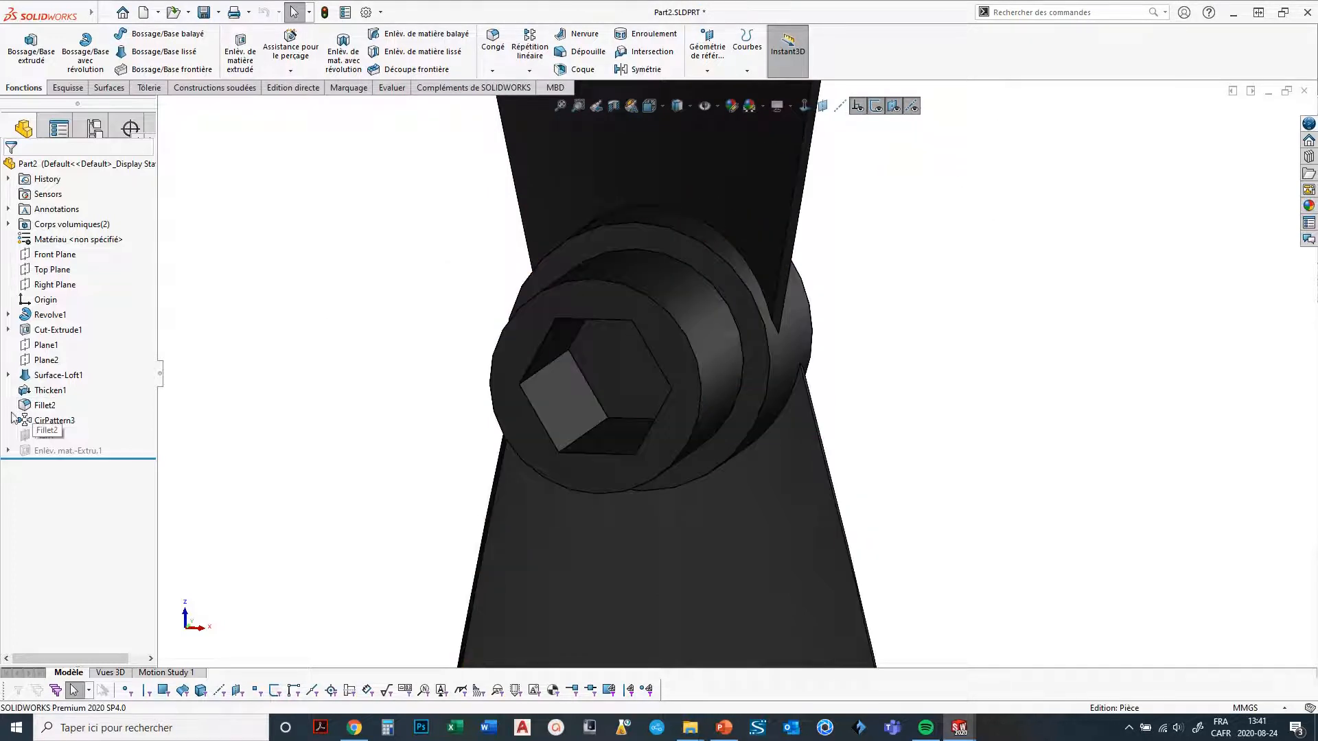
# Open Sketch3 of the Surface-Loft1 feature for editing and orbit the hub to see the sketch at an angle.
pyautogui.click(8, 375)
pyautogui.click(62, 391)
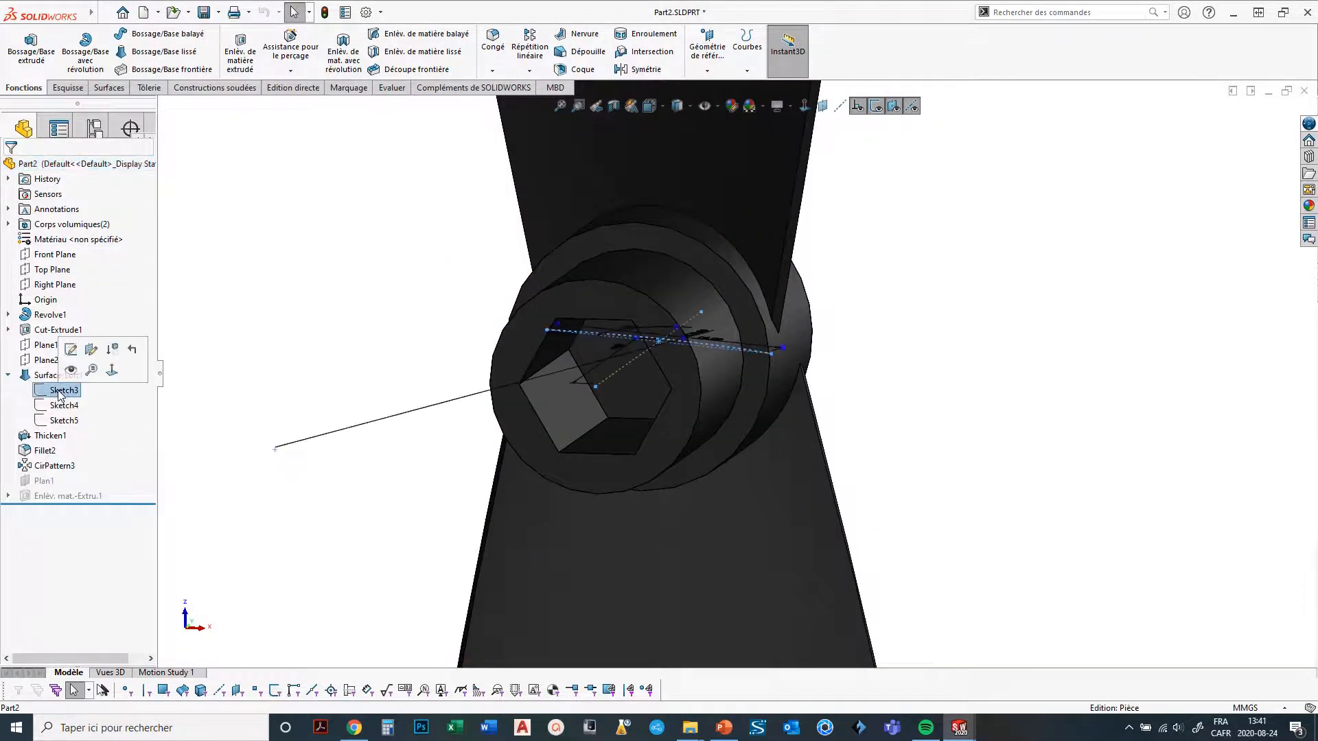
pyautogui.rightClick(62, 391)
pyautogui.click(70, 351)
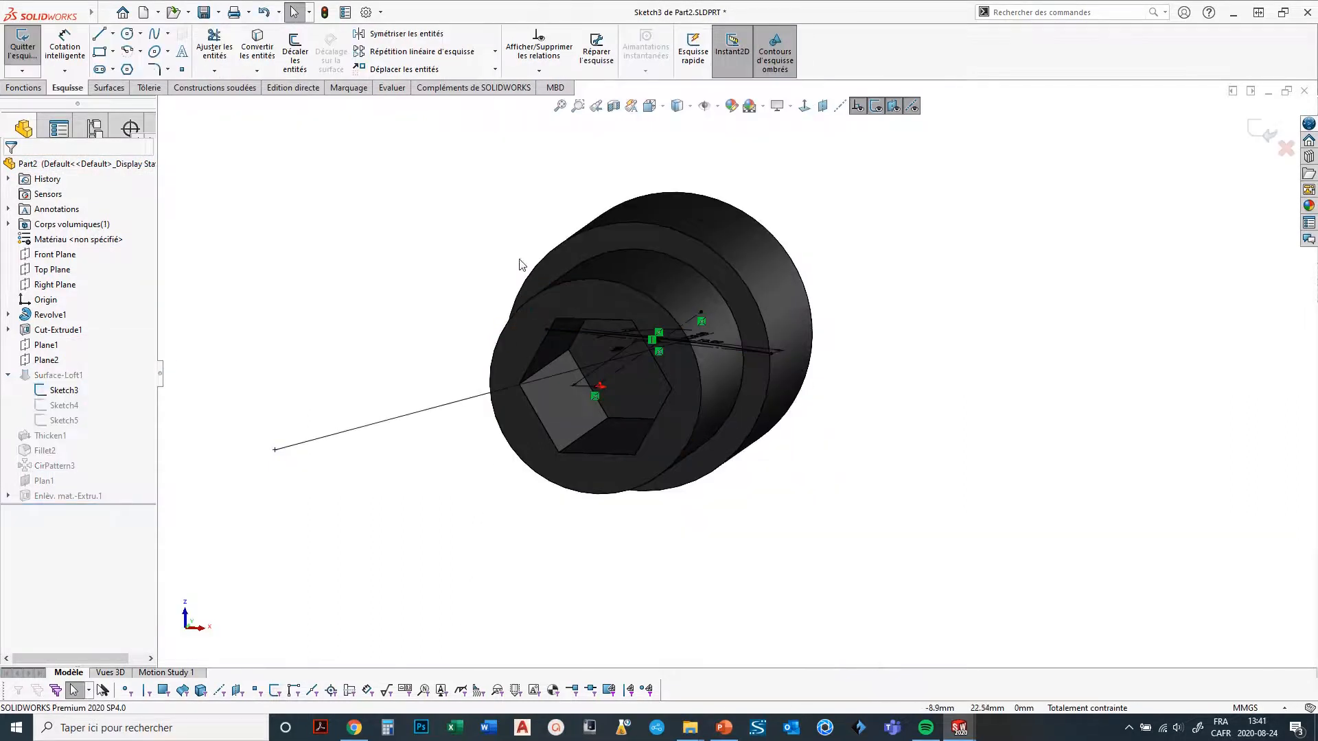
pyautogui.moveTo(447, 343)
pyautogui.mouseDown(button='middle')
pyautogui.moveTo(487, 317)
pyautogui.moveTo(479, 447)
pyautogui.mouseUp(button='middle')
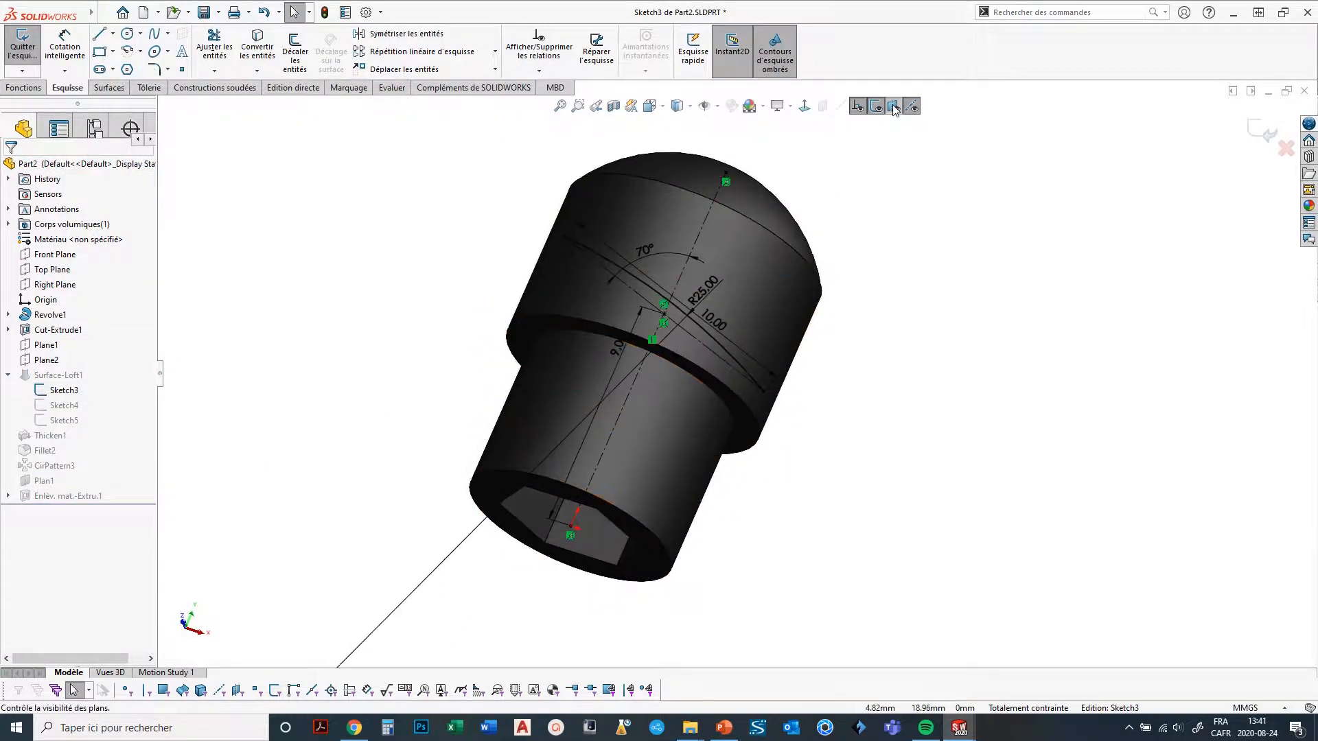
# Toggle the sketch relations' visibility with the newly added command, compare it with the hide/show list, then exit the sketch discarding its changes.
pyautogui.click(863, 104)
pyautogui.click(863, 104)
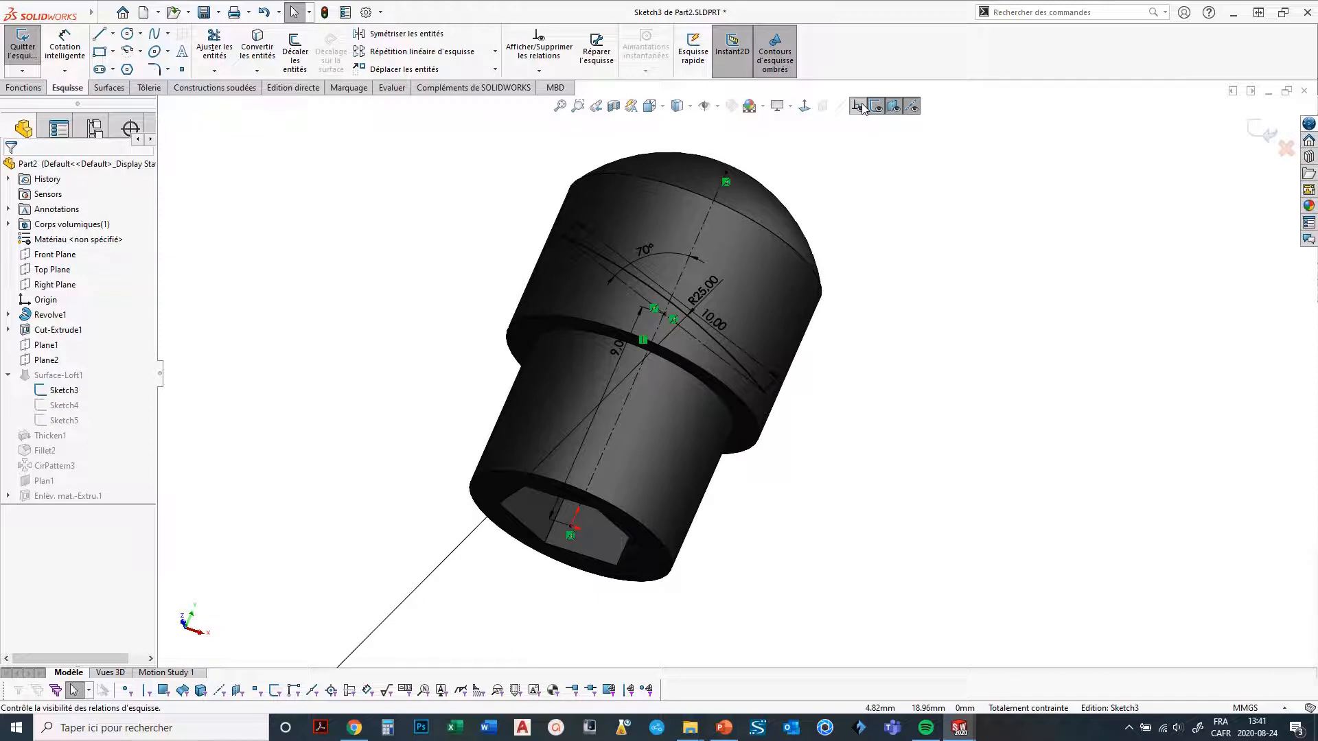
pyautogui.click(863, 105)
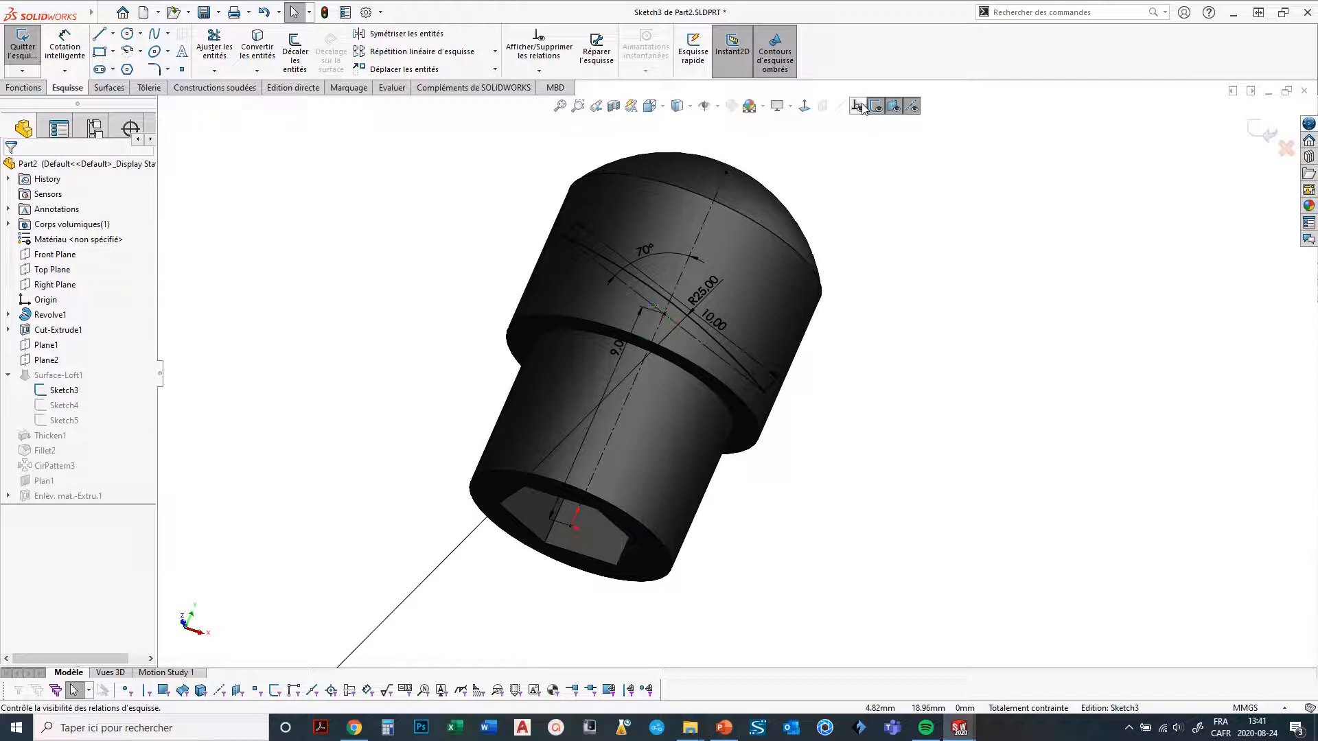
pyautogui.click(717, 106)
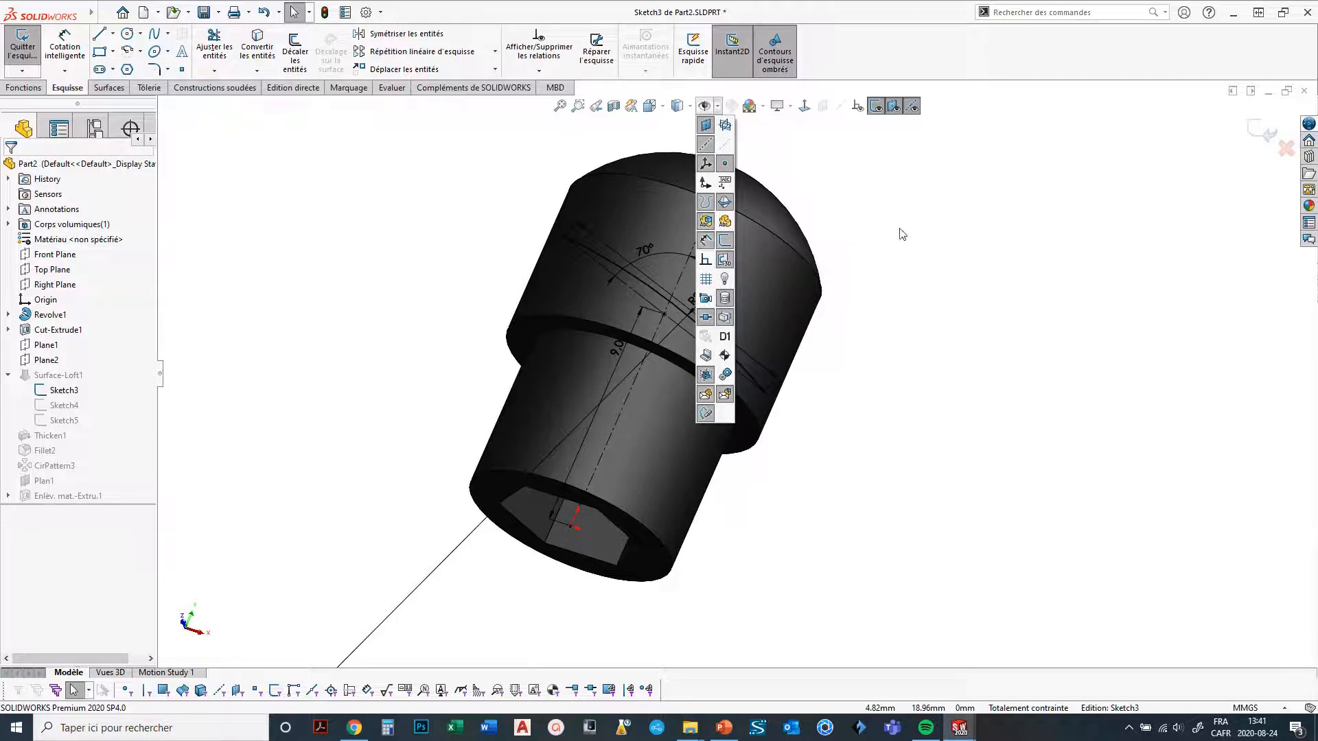
pyautogui.click(858, 106)
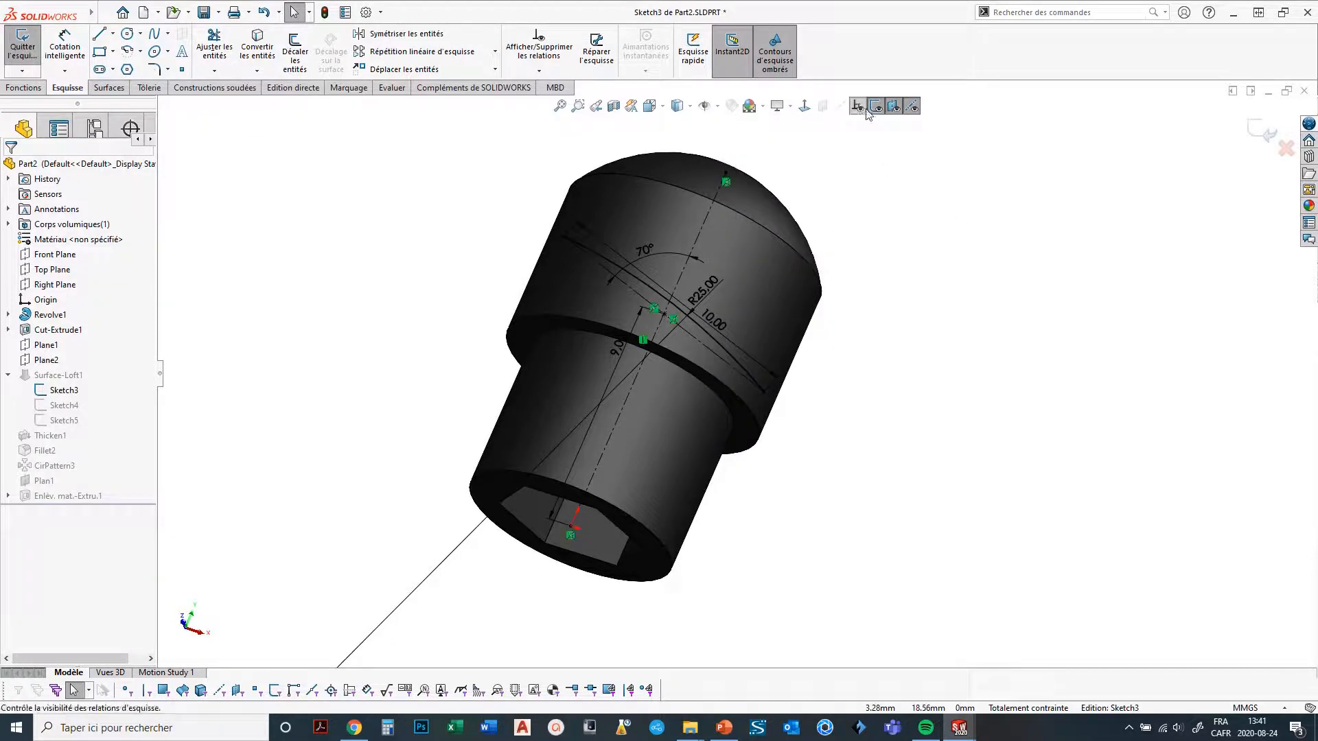
pyautogui.click(1285, 153)
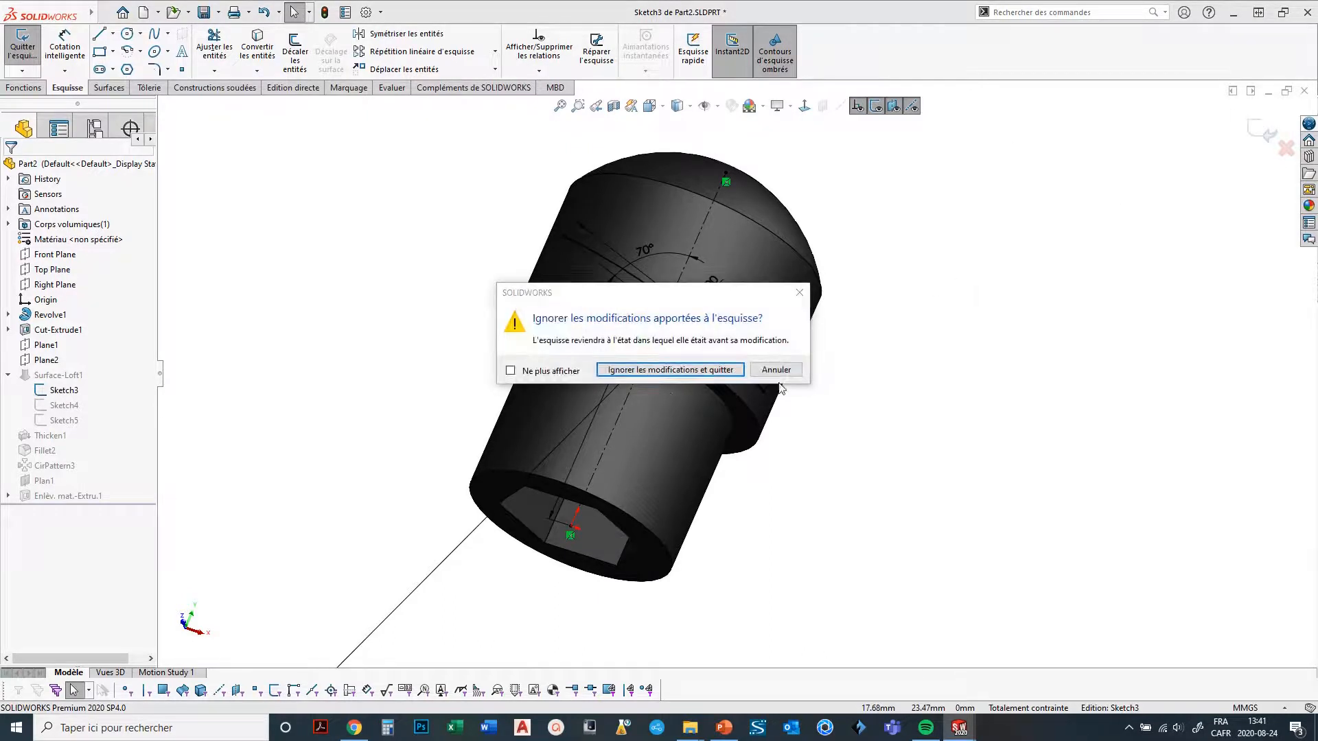
pyautogui.click(670, 370)
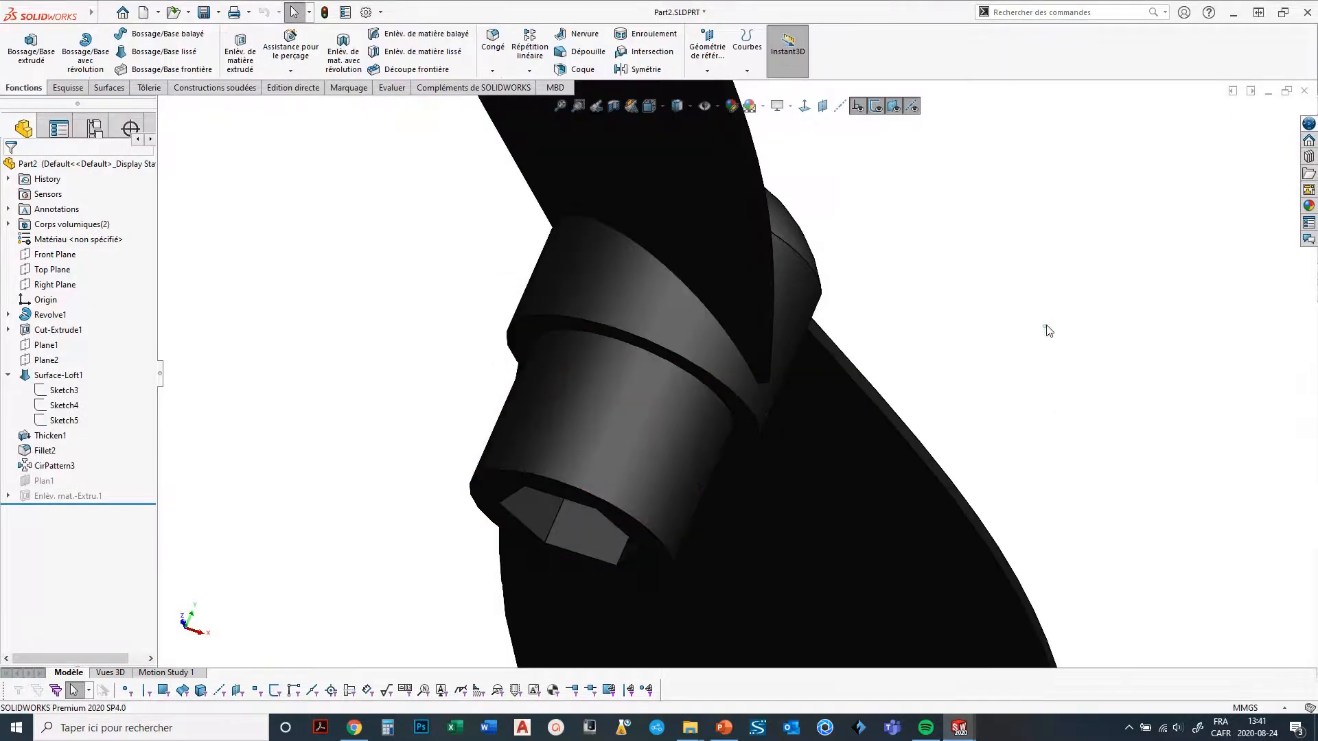
# Examine the menu and keyboard shortcut lists in the interface customization settings, then close them without saving changes.
pyautogui.rightClick(967, 56)
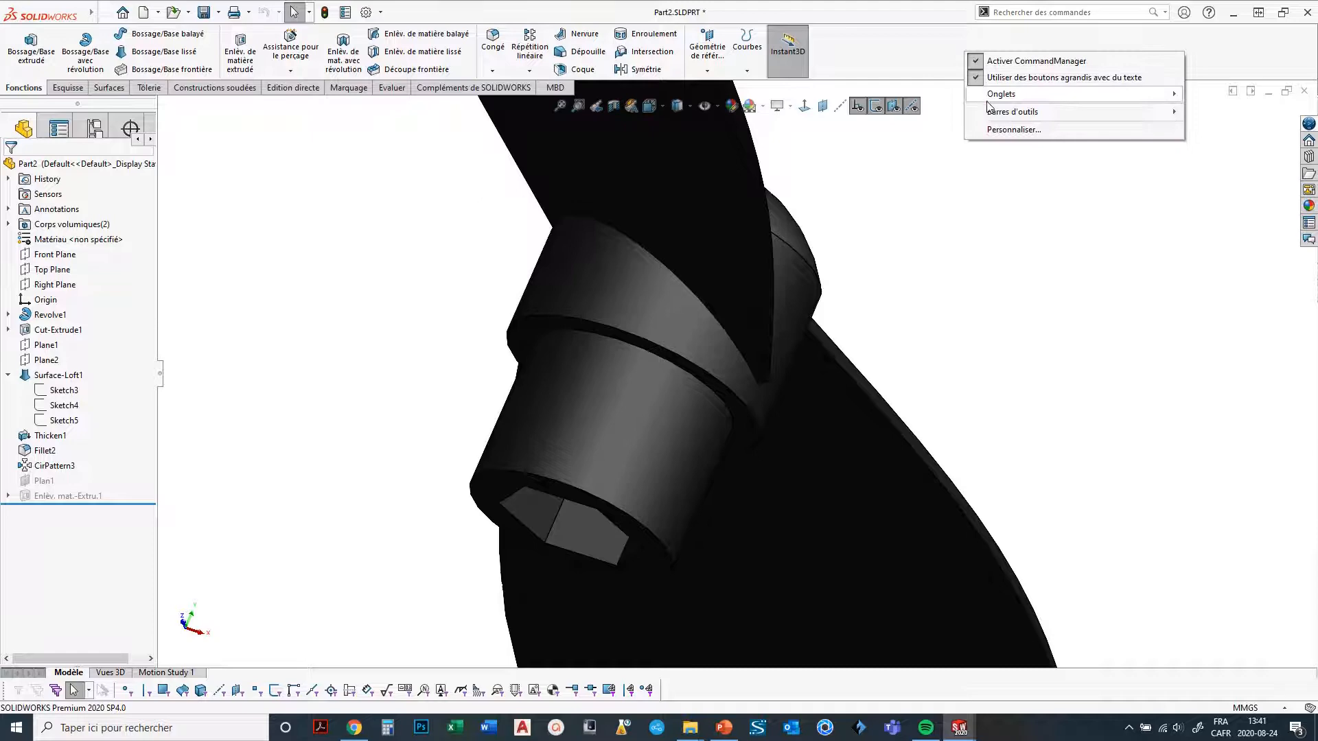
pyautogui.click(1018, 130)
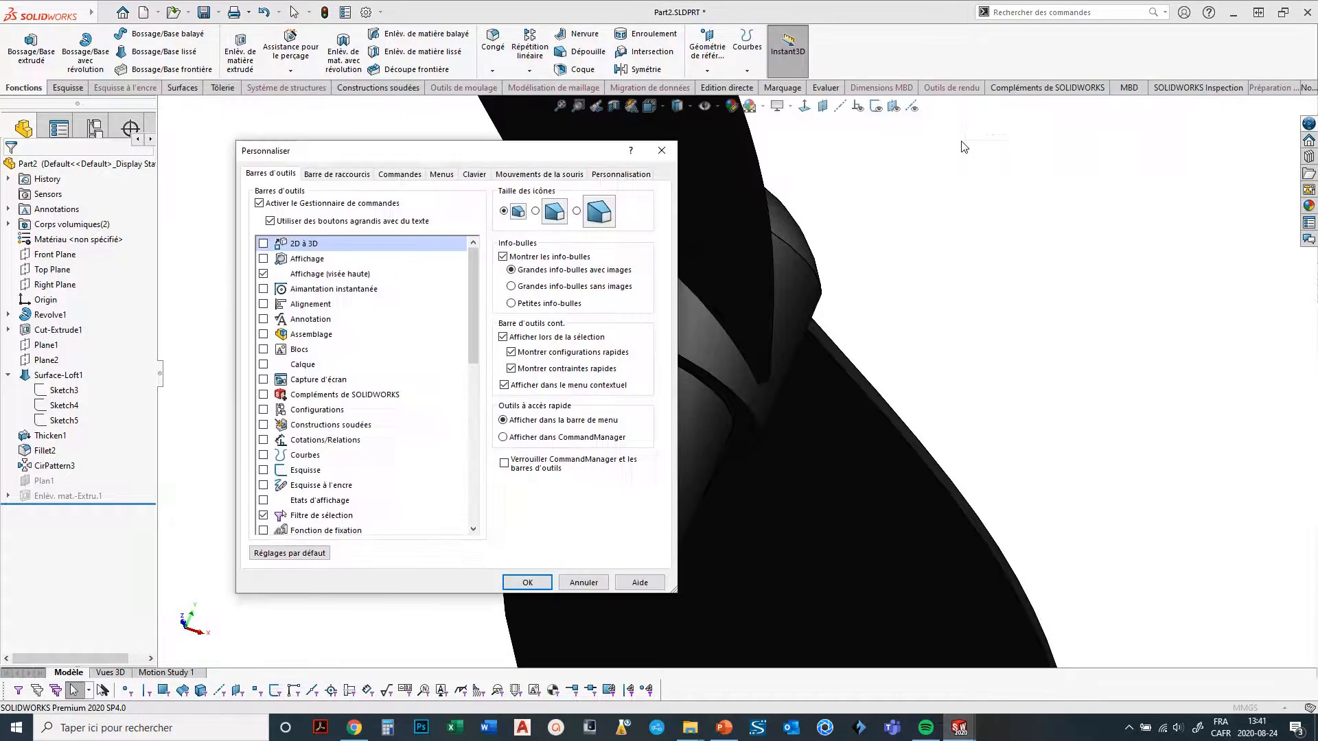
pyautogui.click(440, 176)
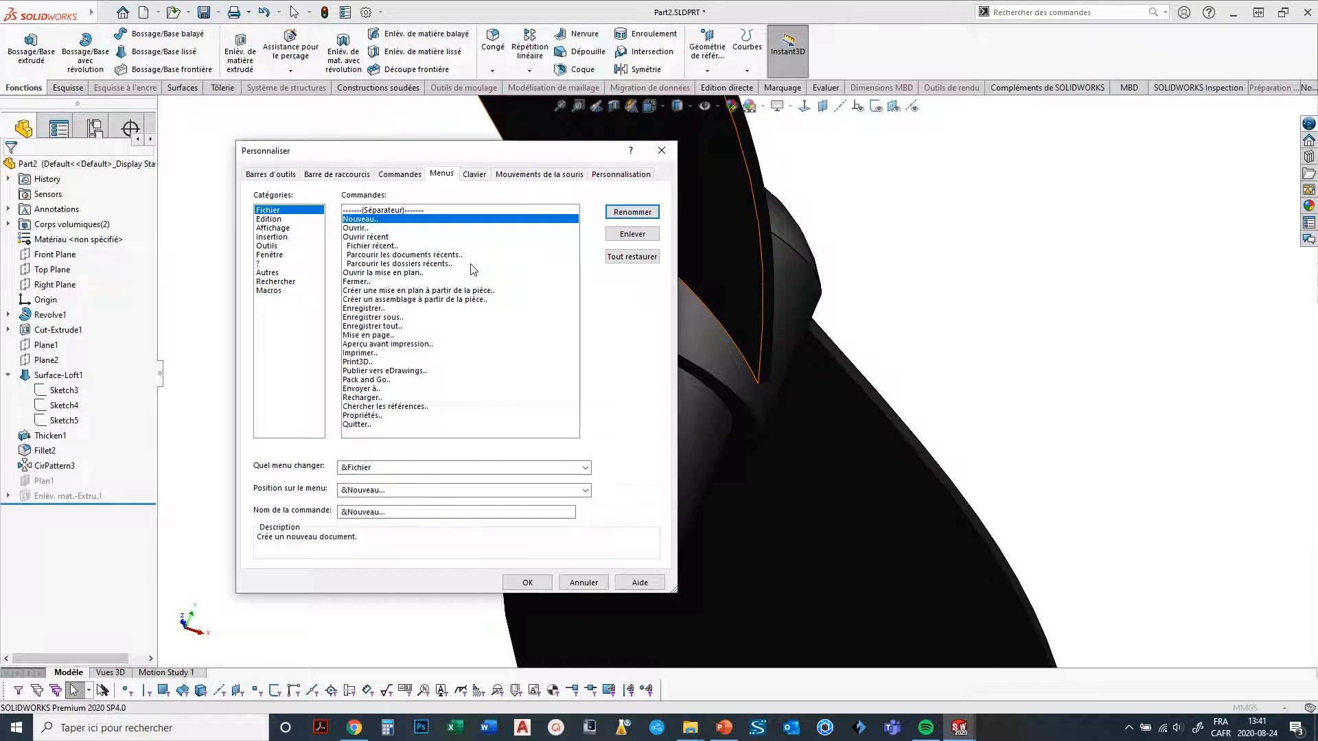
pyautogui.click(477, 174)
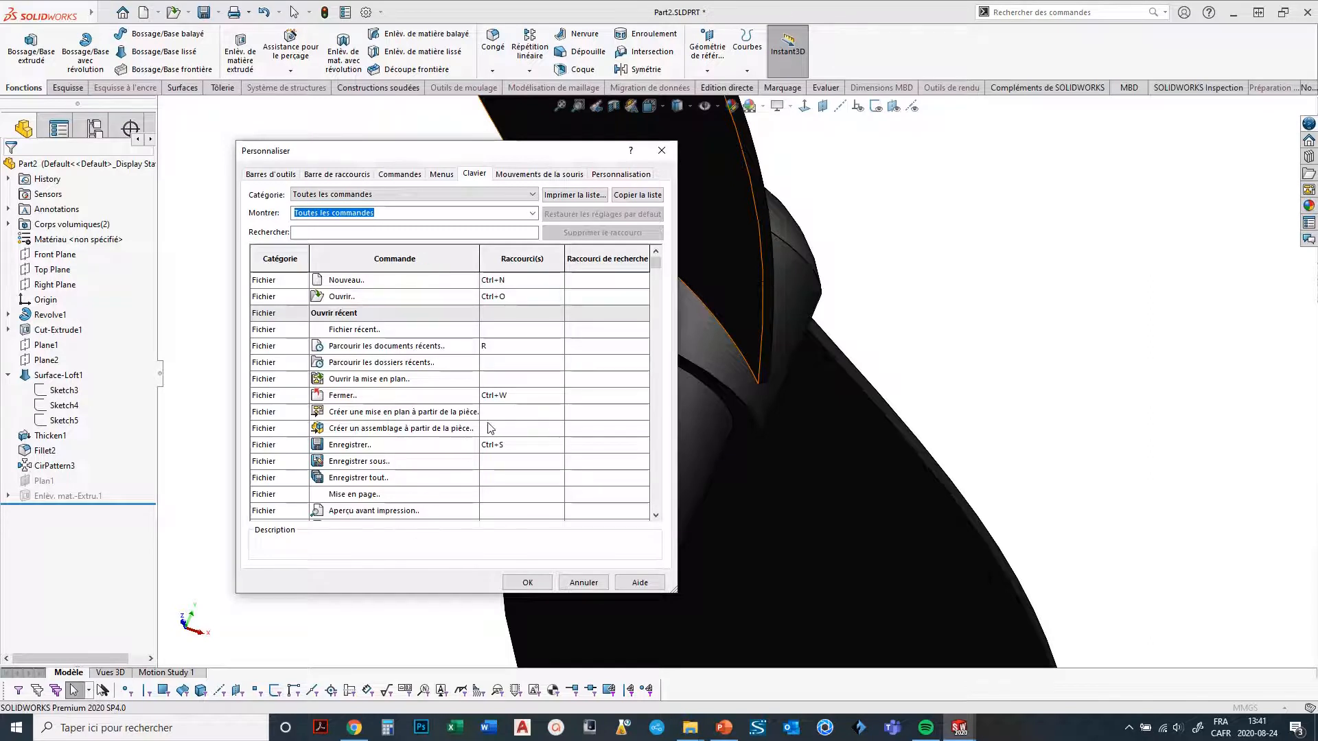
pyautogui.scroll(-5, 501, 400)
pyautogui.scroll(-2, 396, 466)
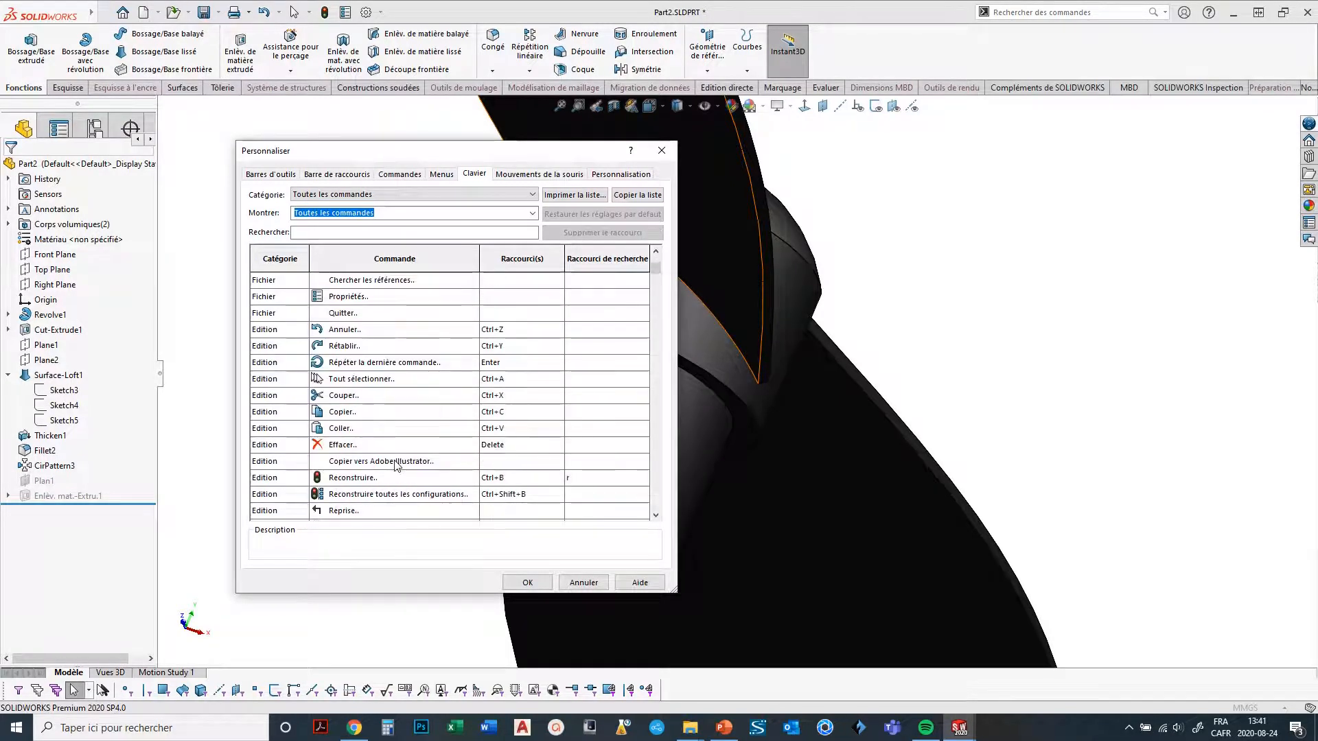
pyautogui.scroll(-8, 448, 456)
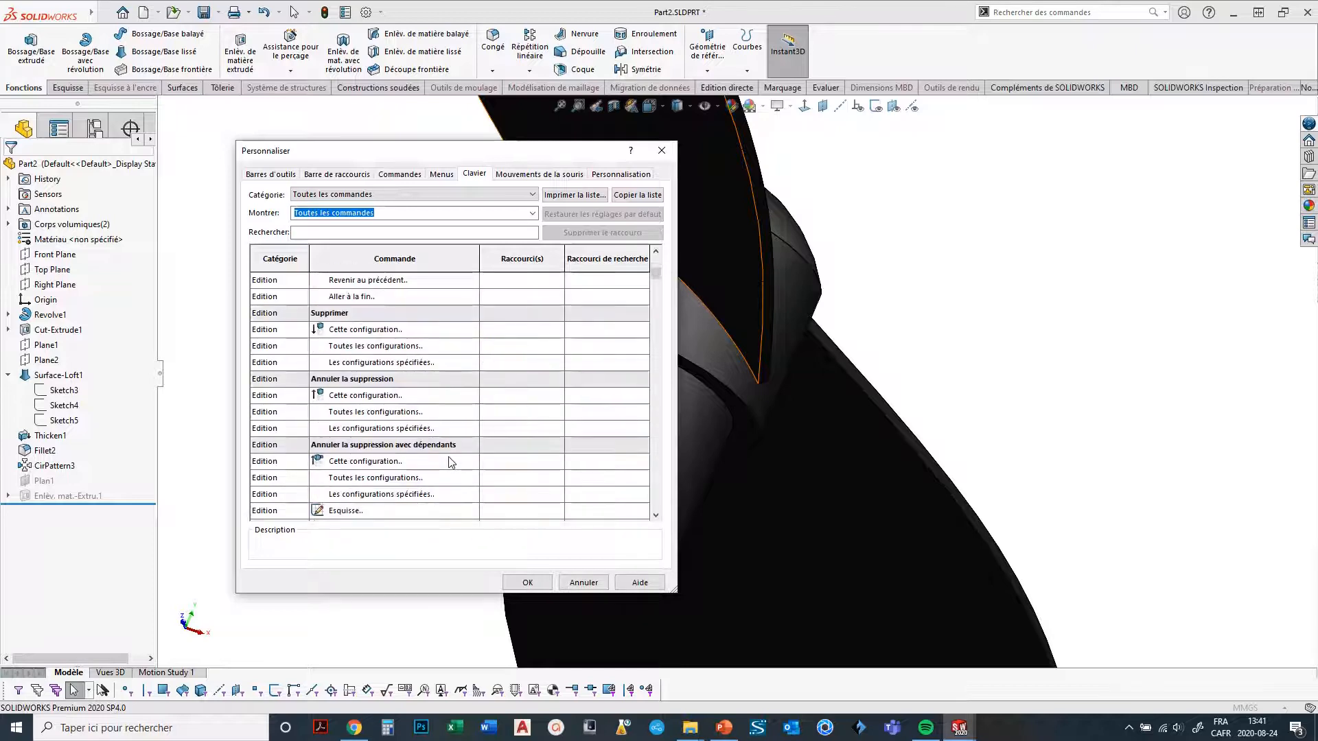
pyautogui.scroll(-4, 451, 462)
pyautogui.scroll(6, 533, 323)
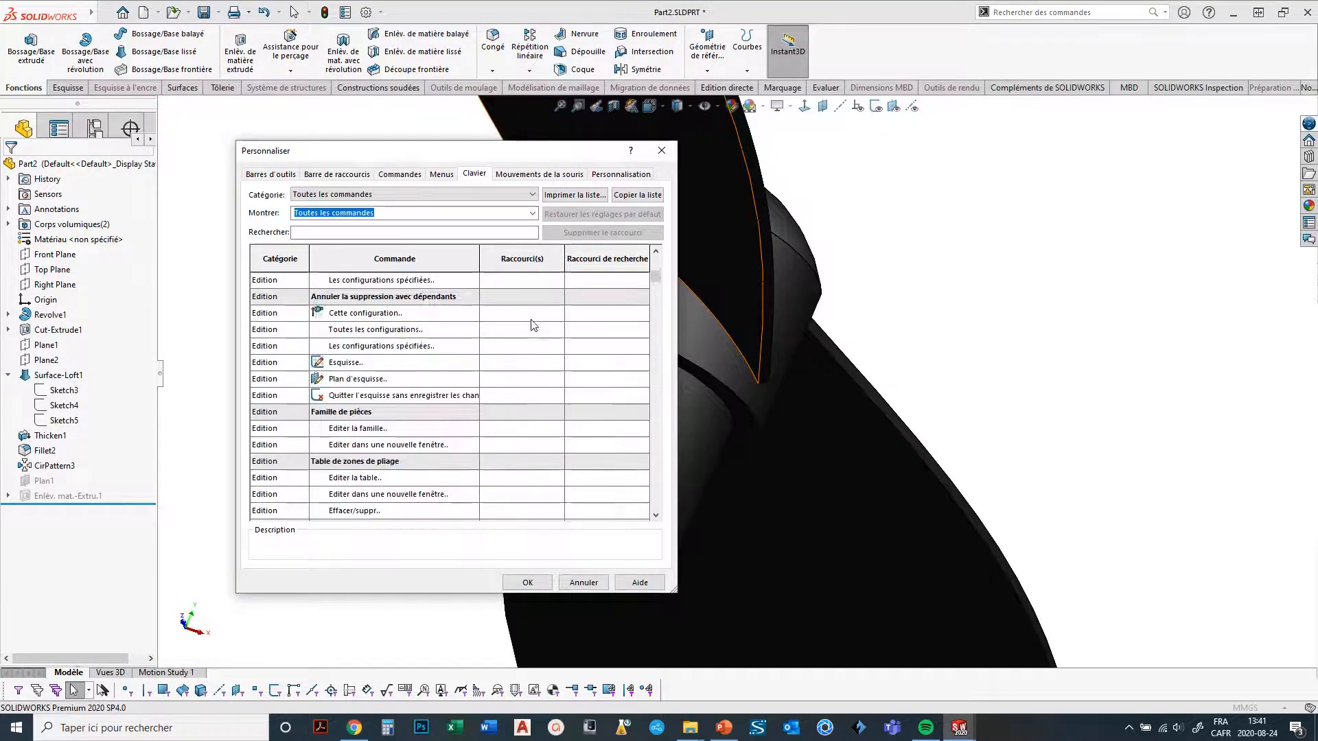
pyautogui.click(526, 268)
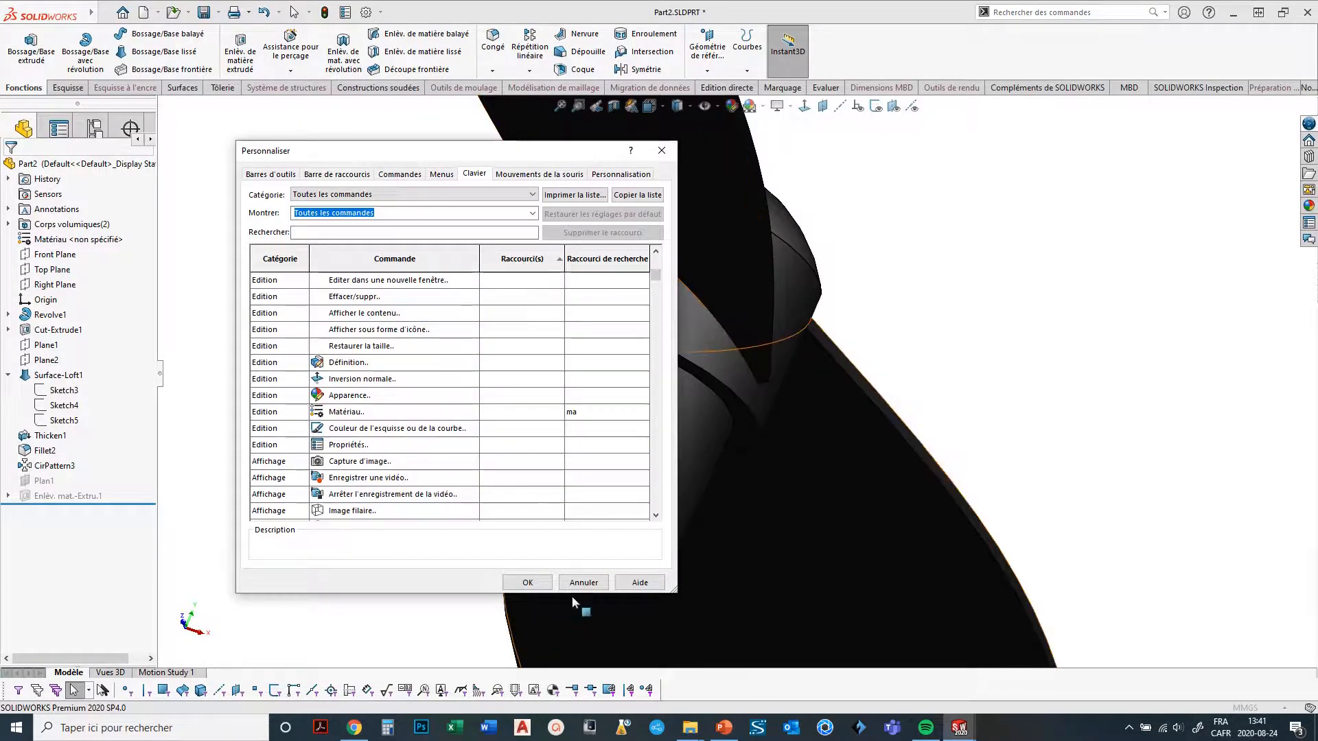
pyautogui.click(583, 581)
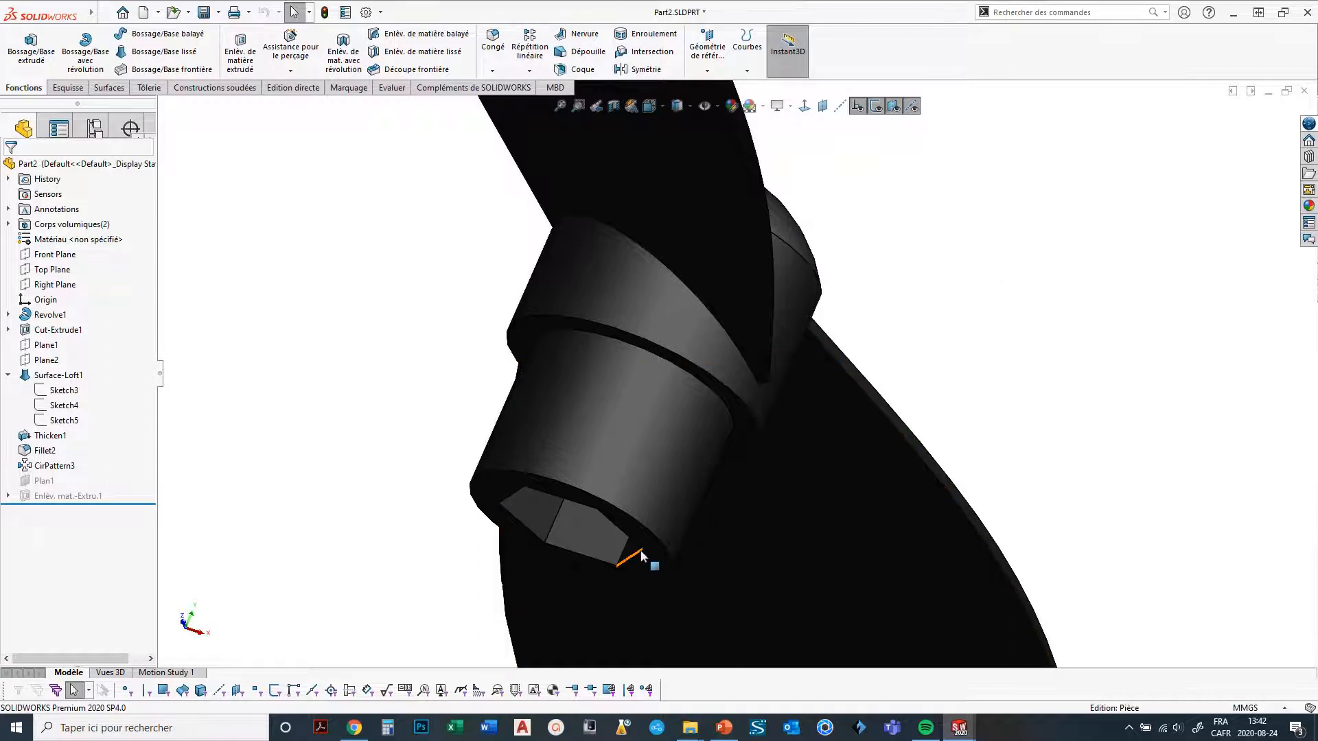
# Orient the view normal to the hub's annular end face, then deselect it and orbit the propeller back to an angle.
pyautogui.click(655, 575)
pyautogui.click(646, 573)
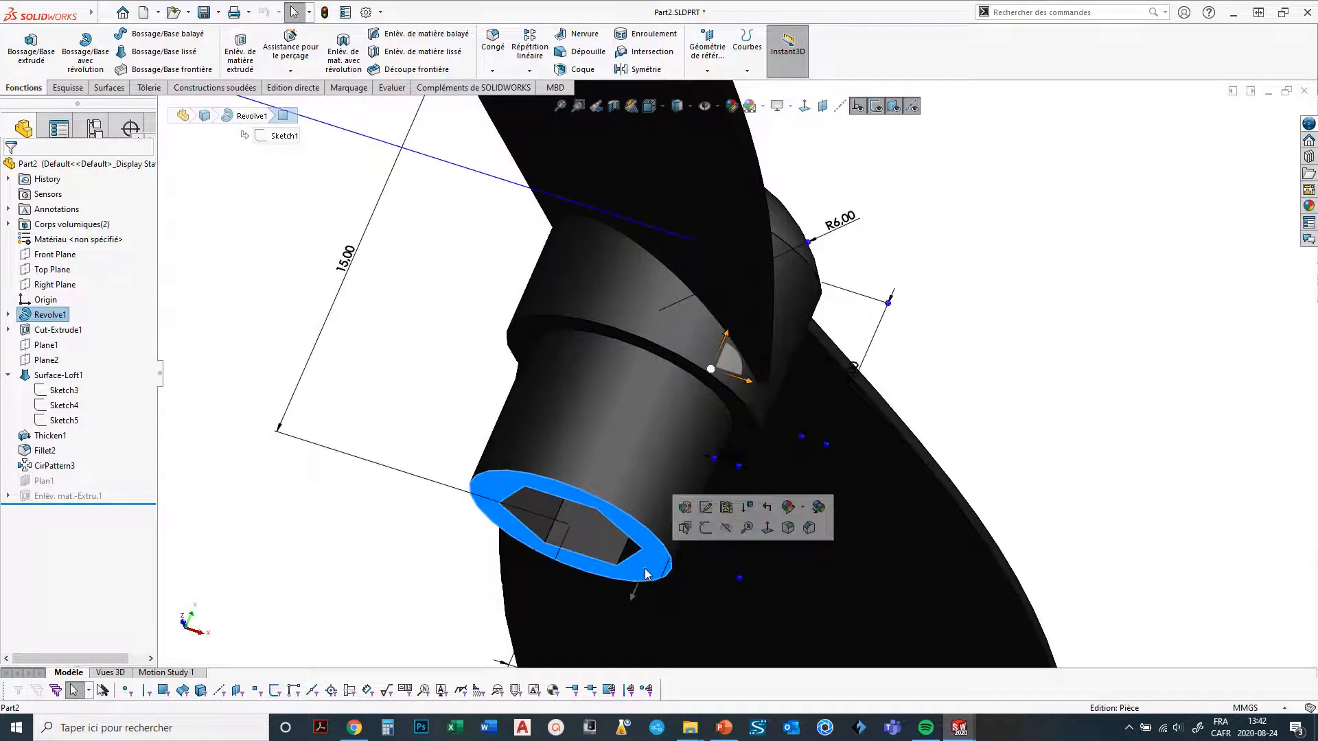
pyautogui.hotkey('ctrl', '8')
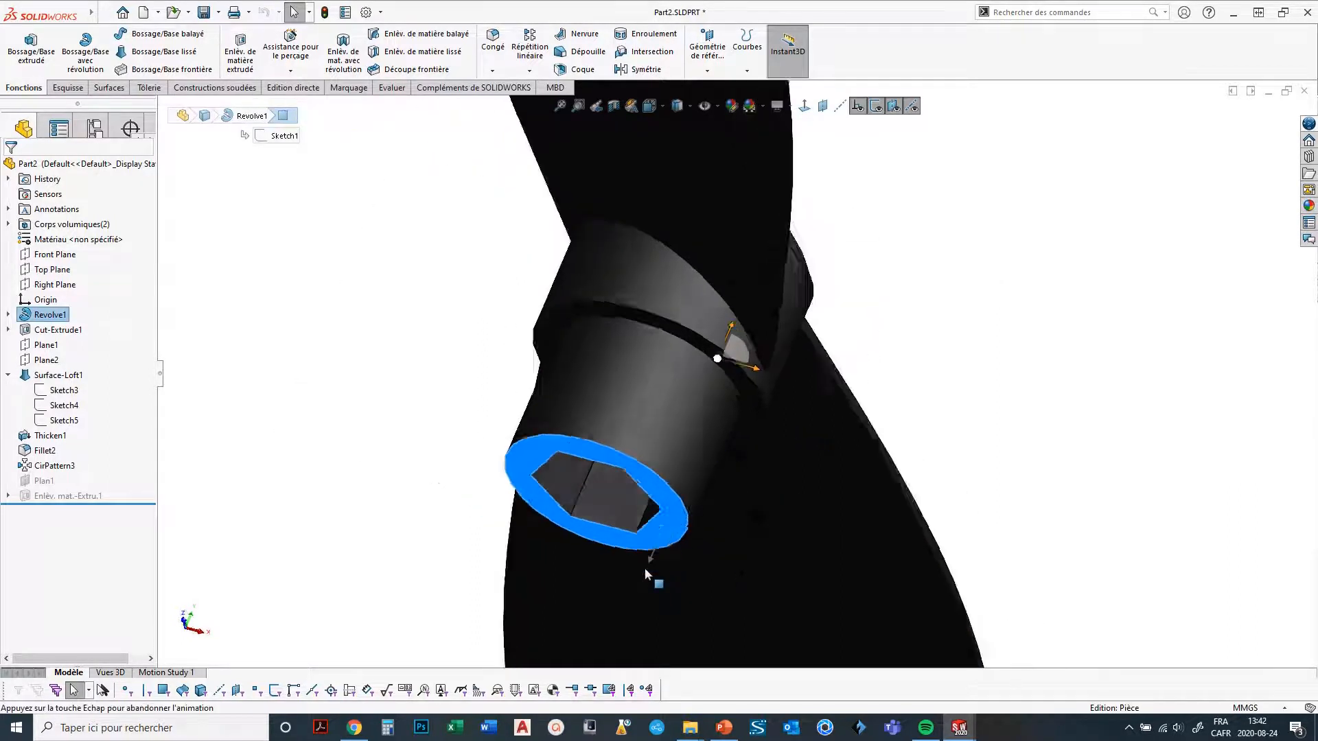
pyautogui.scroll(-5, 777, 403)
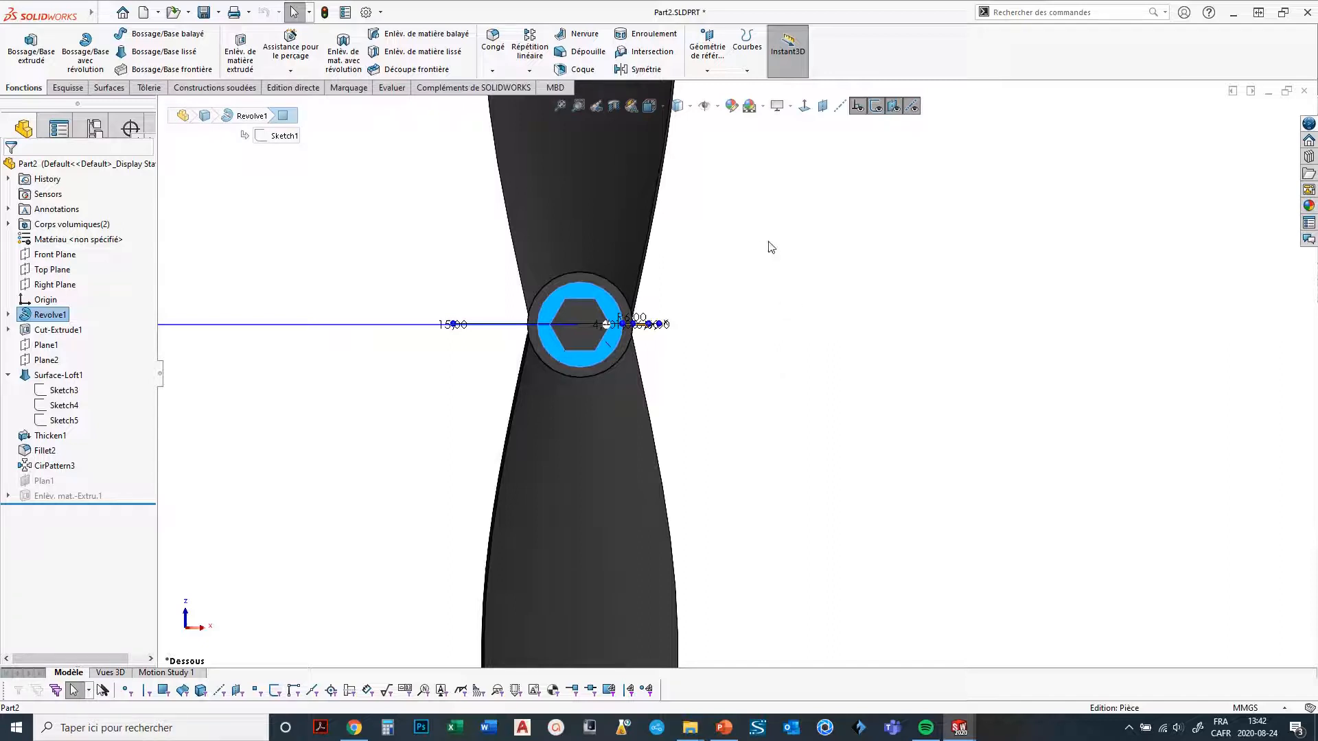
pyautogui.scroll(2, 755, 295)
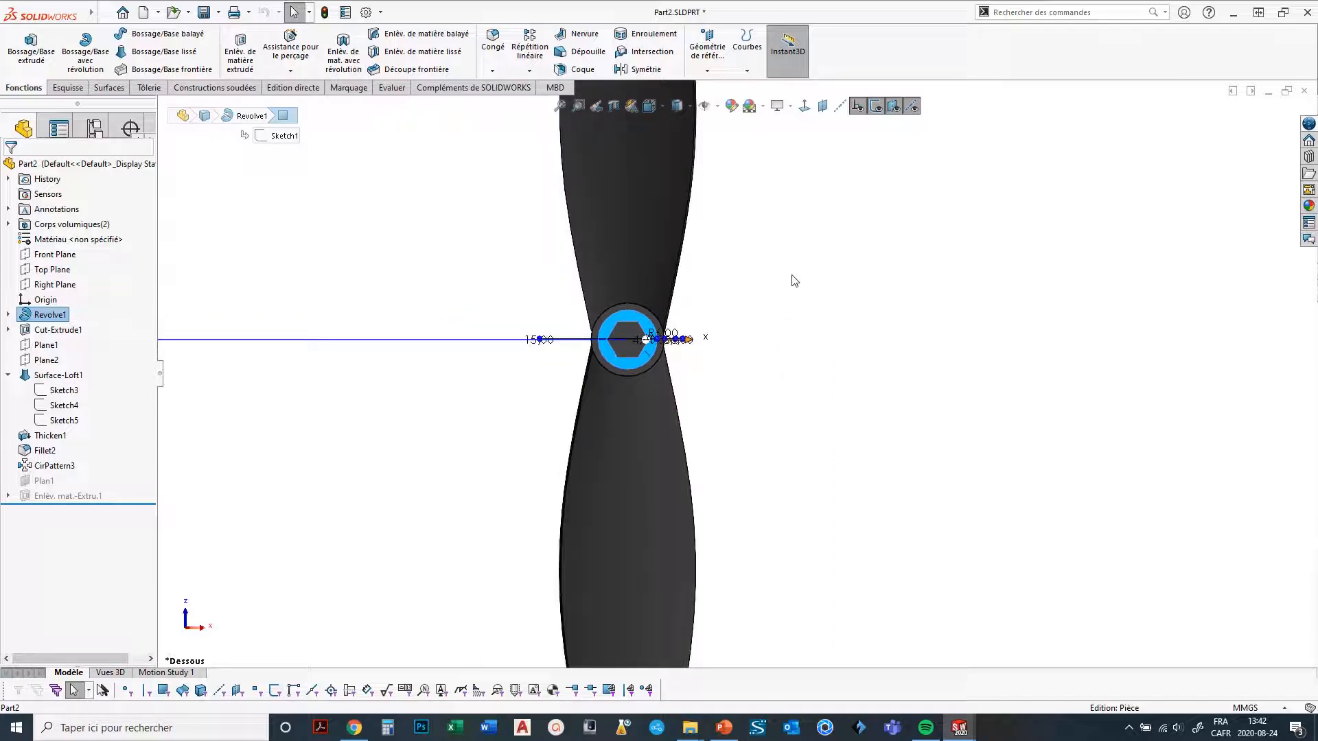
pyautogui.click(752, 295)
pyautogui.moveTo(760, 271)
pyautogui.mouseDown(button='middle')
pyautogui.moveTo(720, 348)
pyautogui.moveTo(656, 212)
pyautogui.moveTo(740, 336)
pyautogui.moveTo(755, 309)
pyautogui.mouseUp(button='middle')
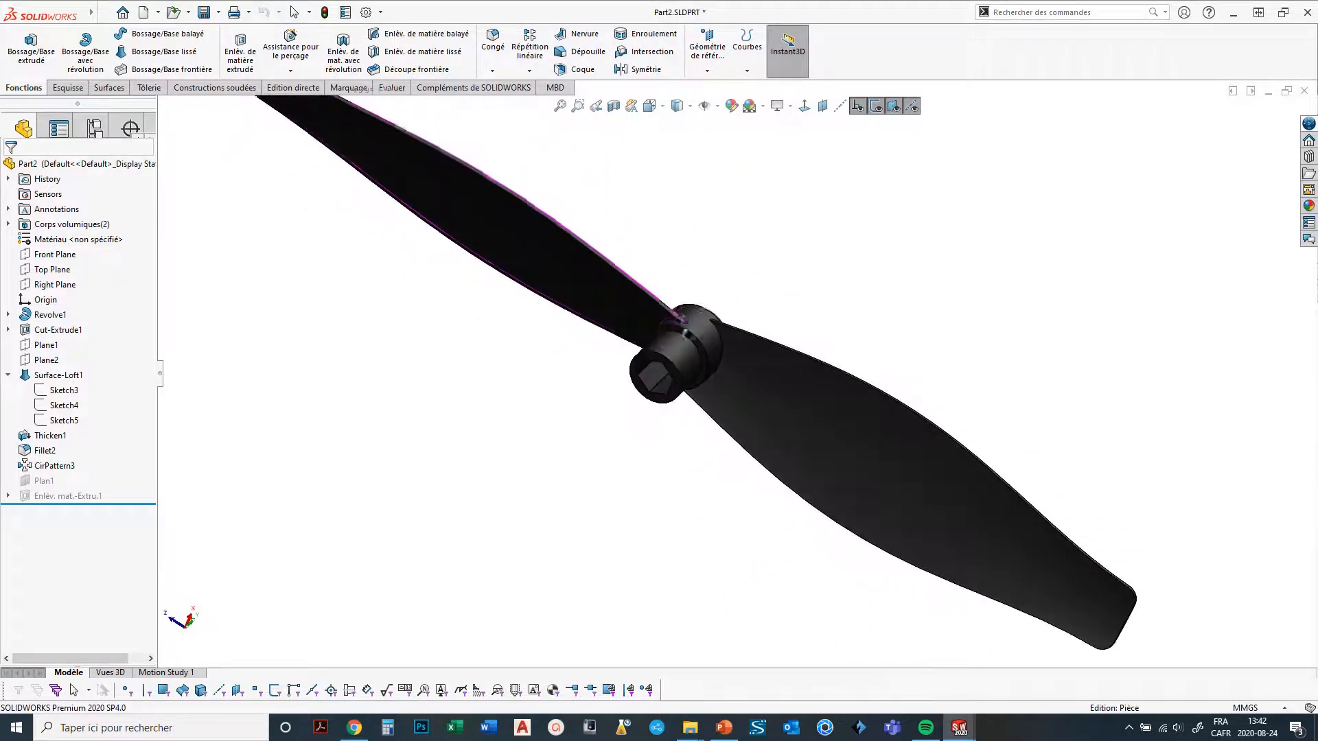
# Sort the keyboard customization list by shortcut in descending order and remove the N shortcut from the Arête suivante command.
pyautogui.rightClick(945, 61)
pyautogui.click(989, 128)
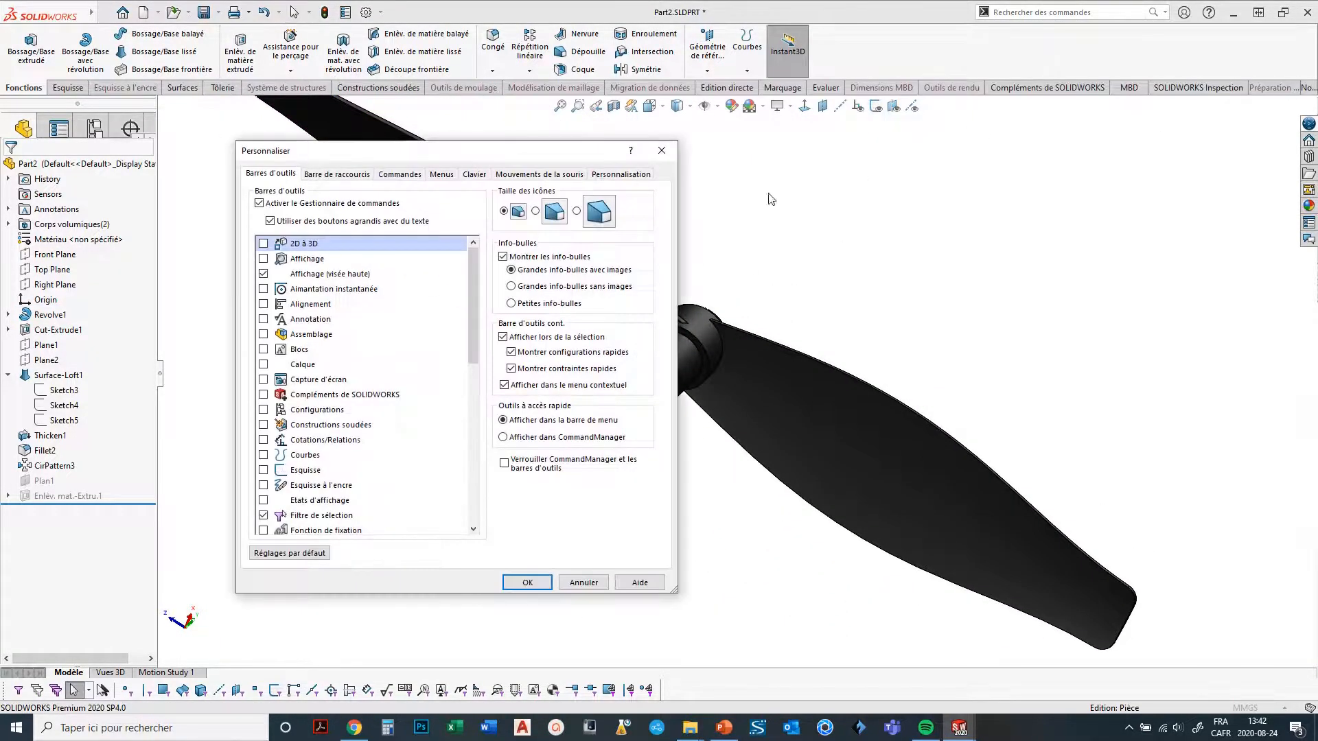
pyautogui.click(474, 174)
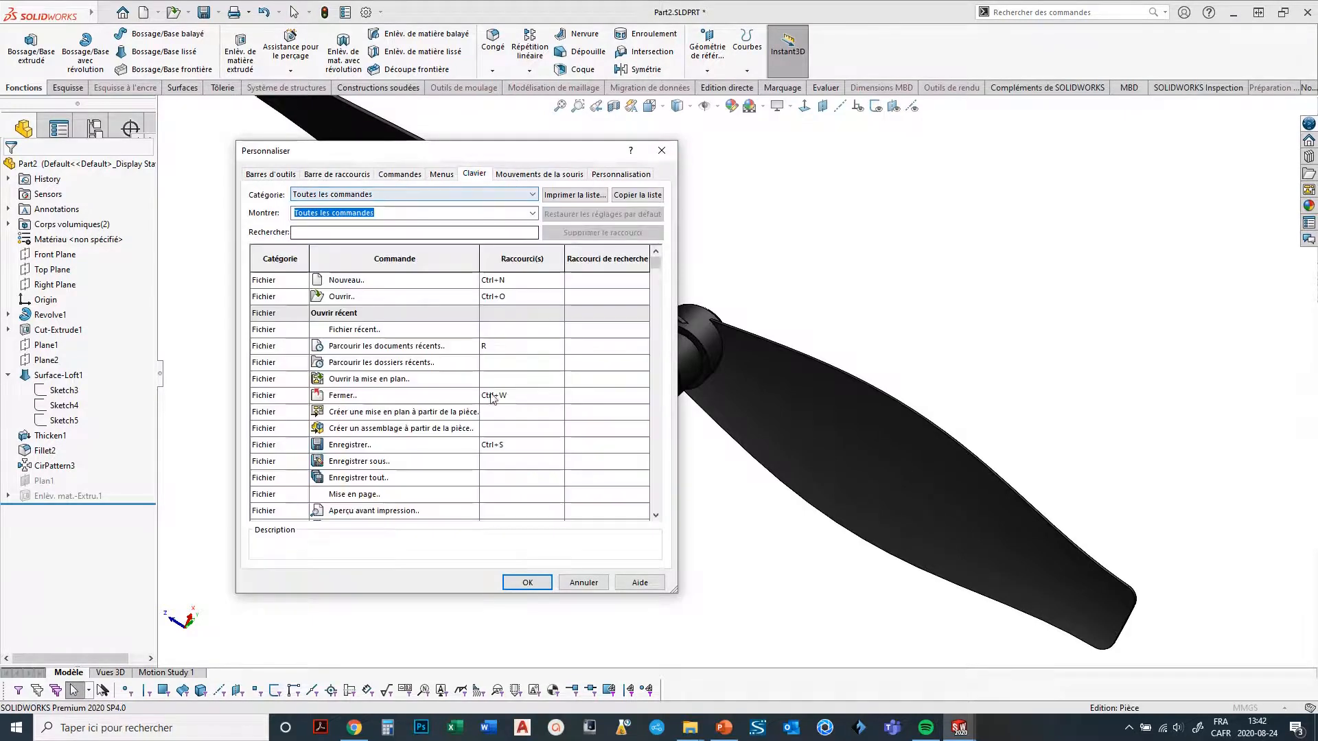
pyautogui.click(515, 260)
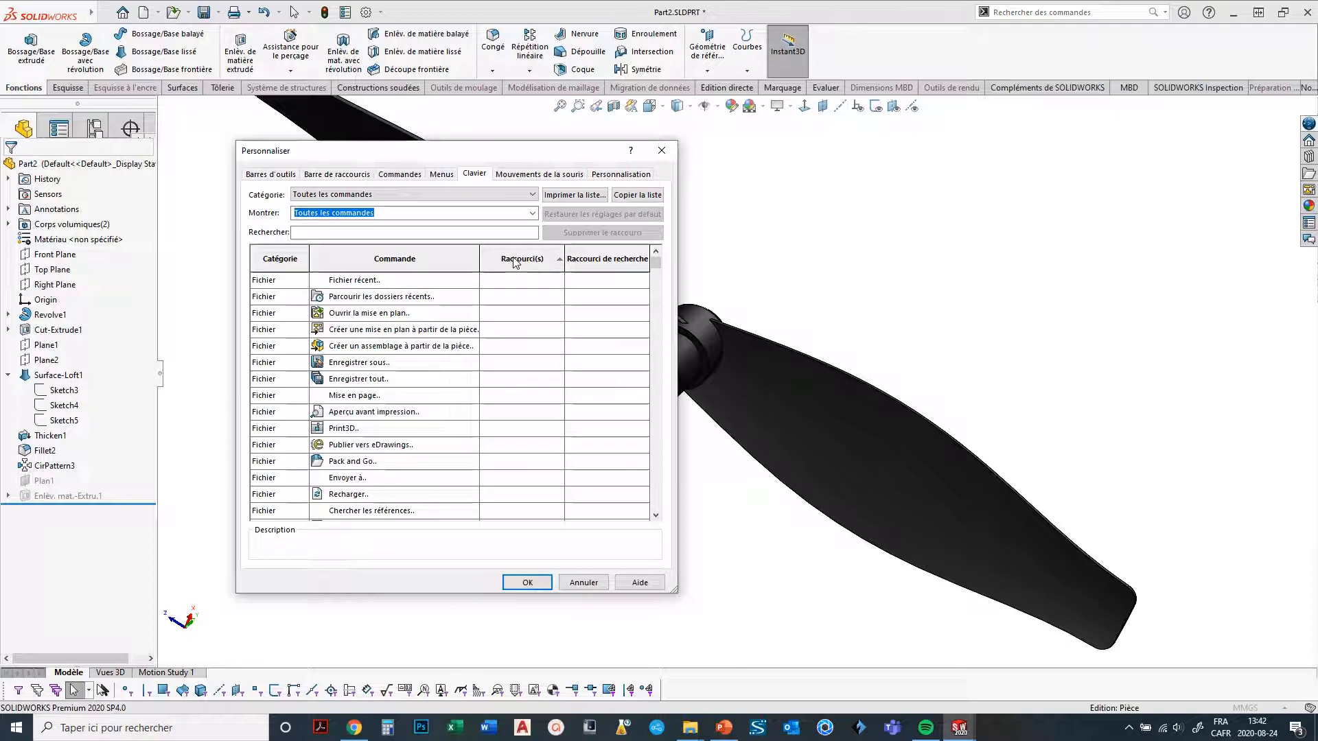
pyautogui.click(515, 260)
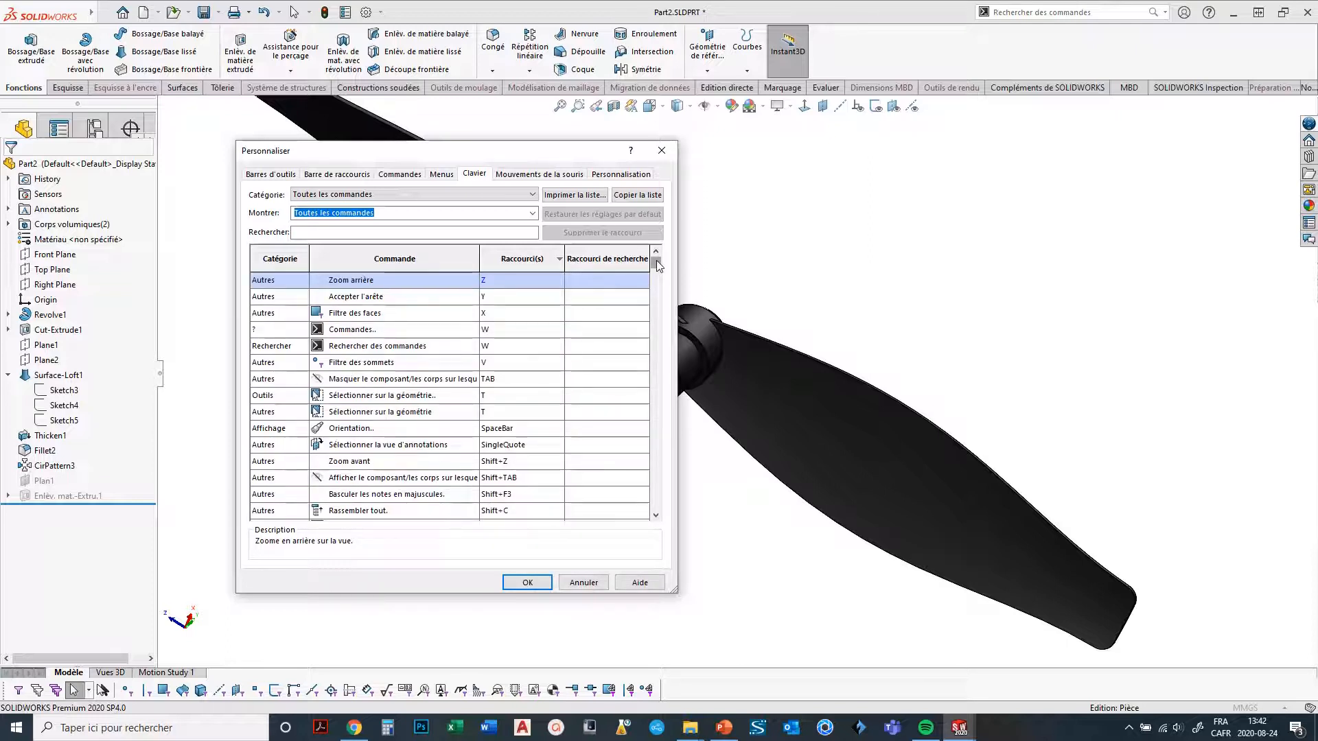
pyautogui.moveTo(657, 261); pyautogui.dragTo(656, 267)
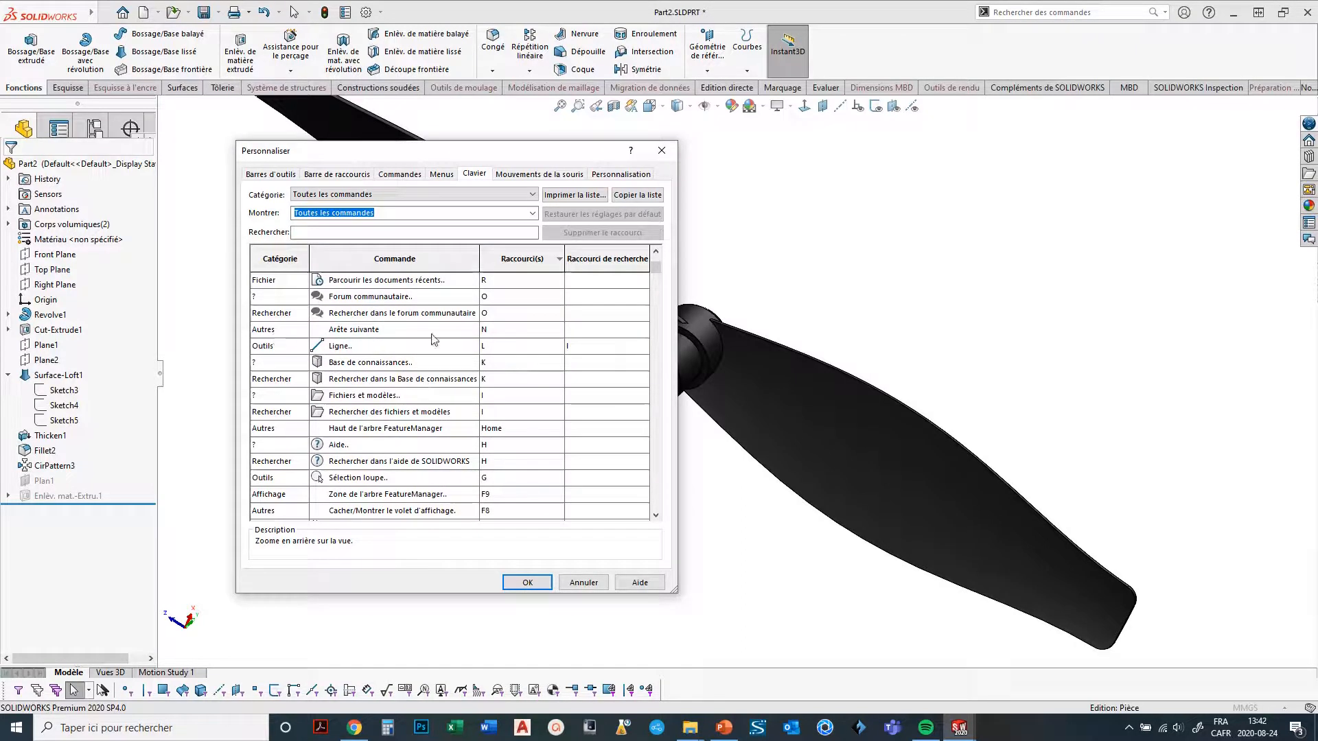
pyautogui.click(506, 331)
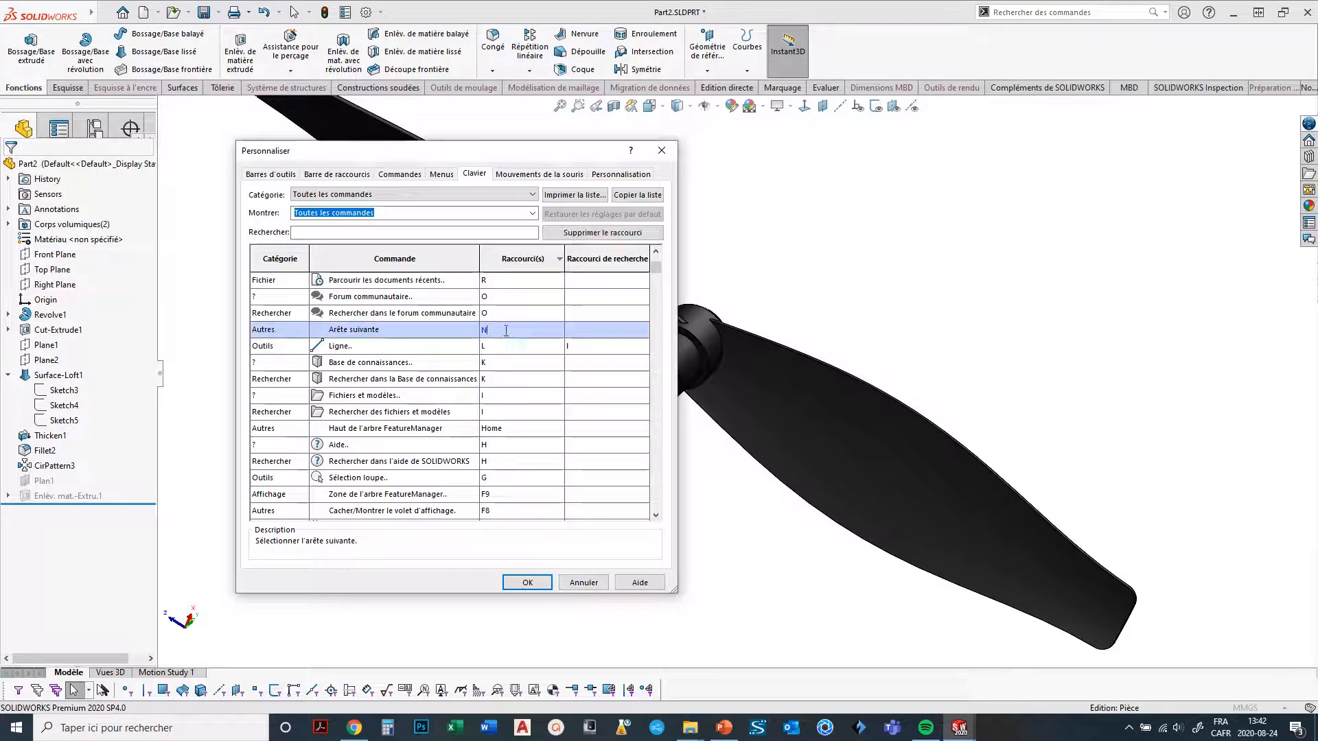
pyautogui.press('BackSpace')
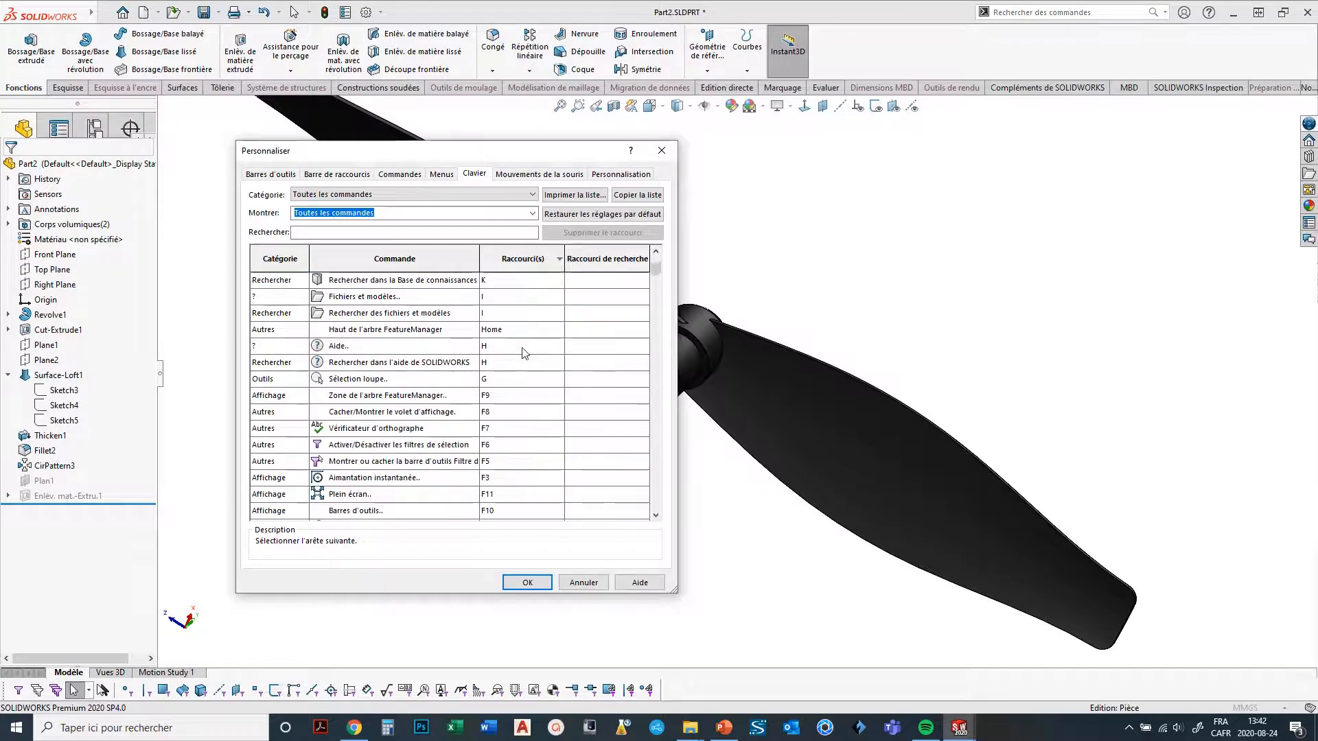
# Find the Normal à command by searching for "nor", set its shortcut to N and accept the customization.
pyautogui.click(364, 264)
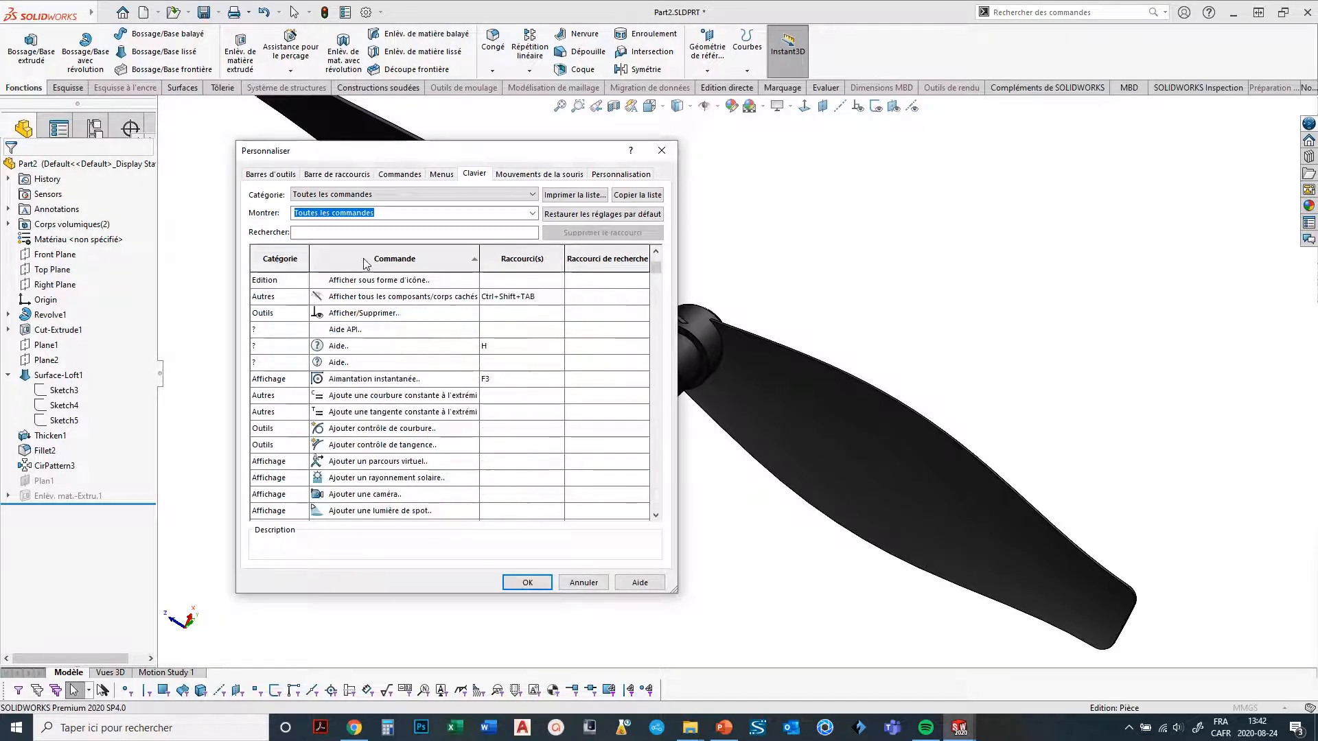
pyautogui.scroll(-5, 357, 471)
pyautogui.scroll(-15, 357, 471)
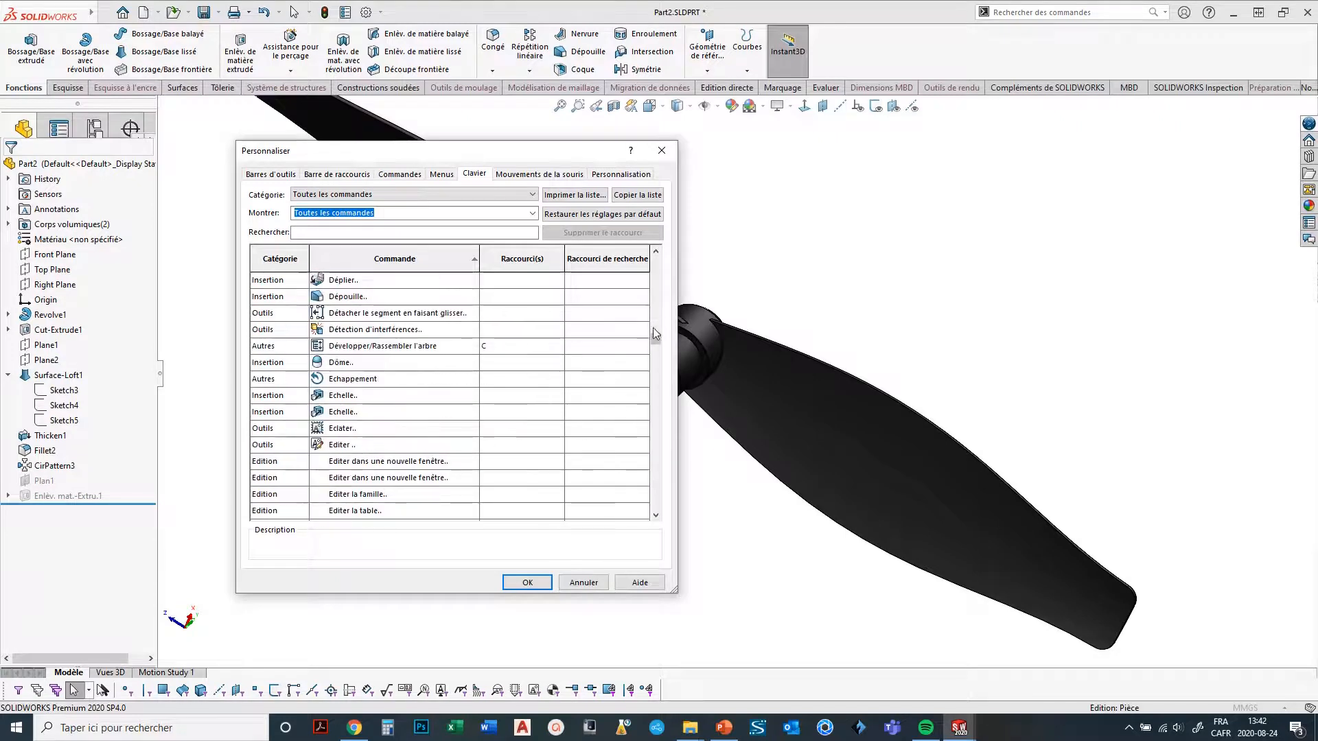
pyautogui.click(303, 231)
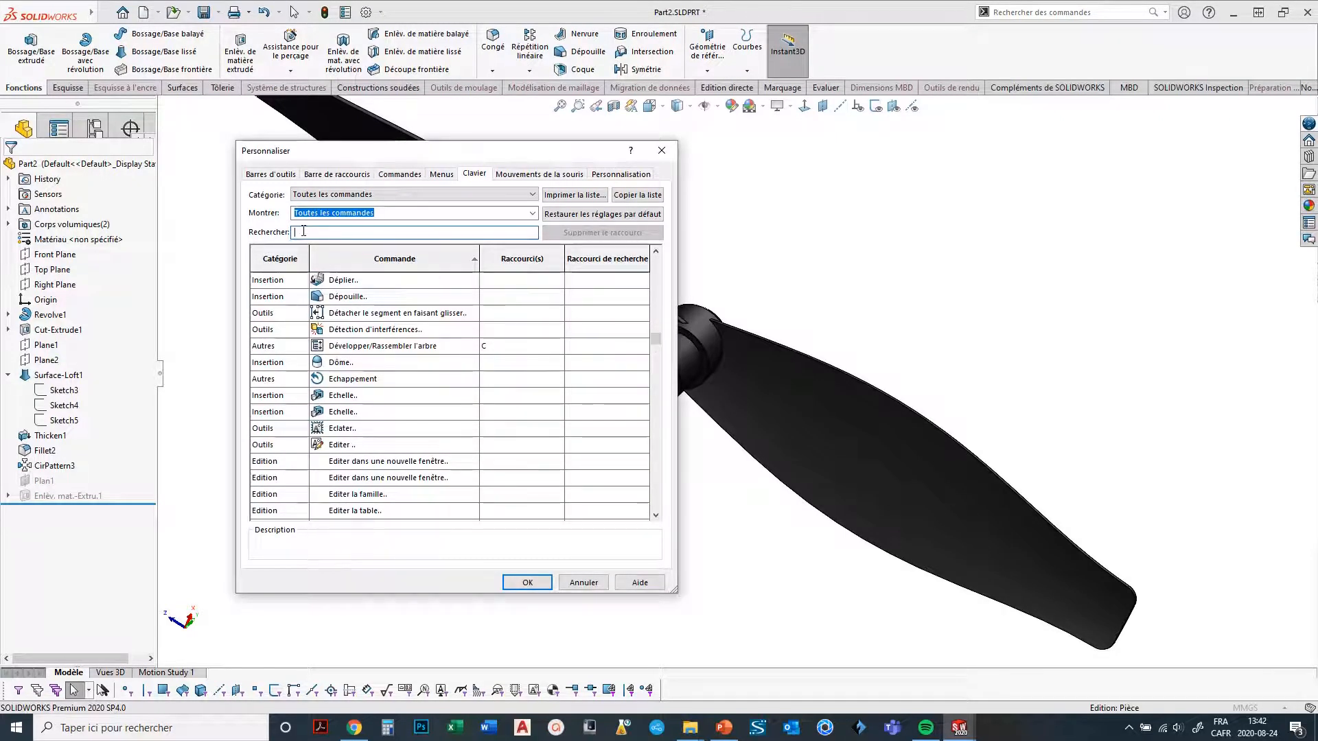
pyautogui.write('nor')
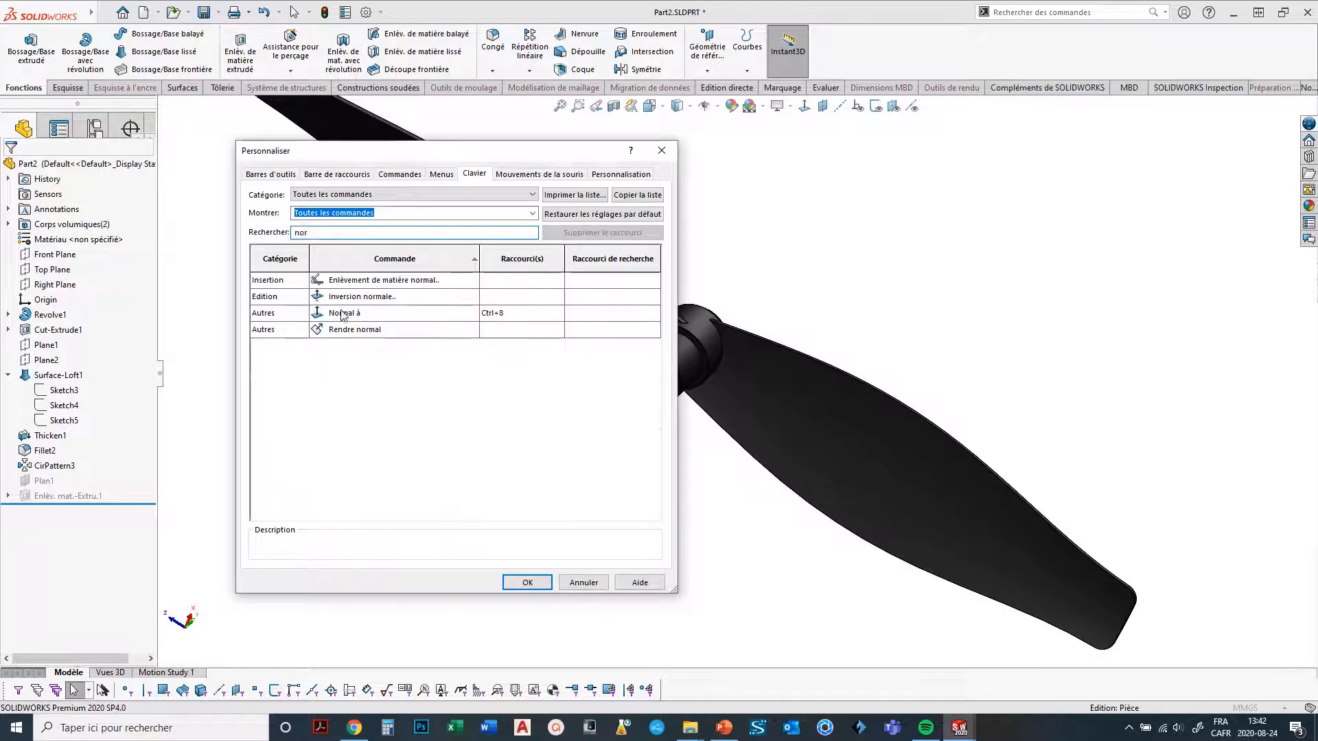
pyautogui.click(492, 313)
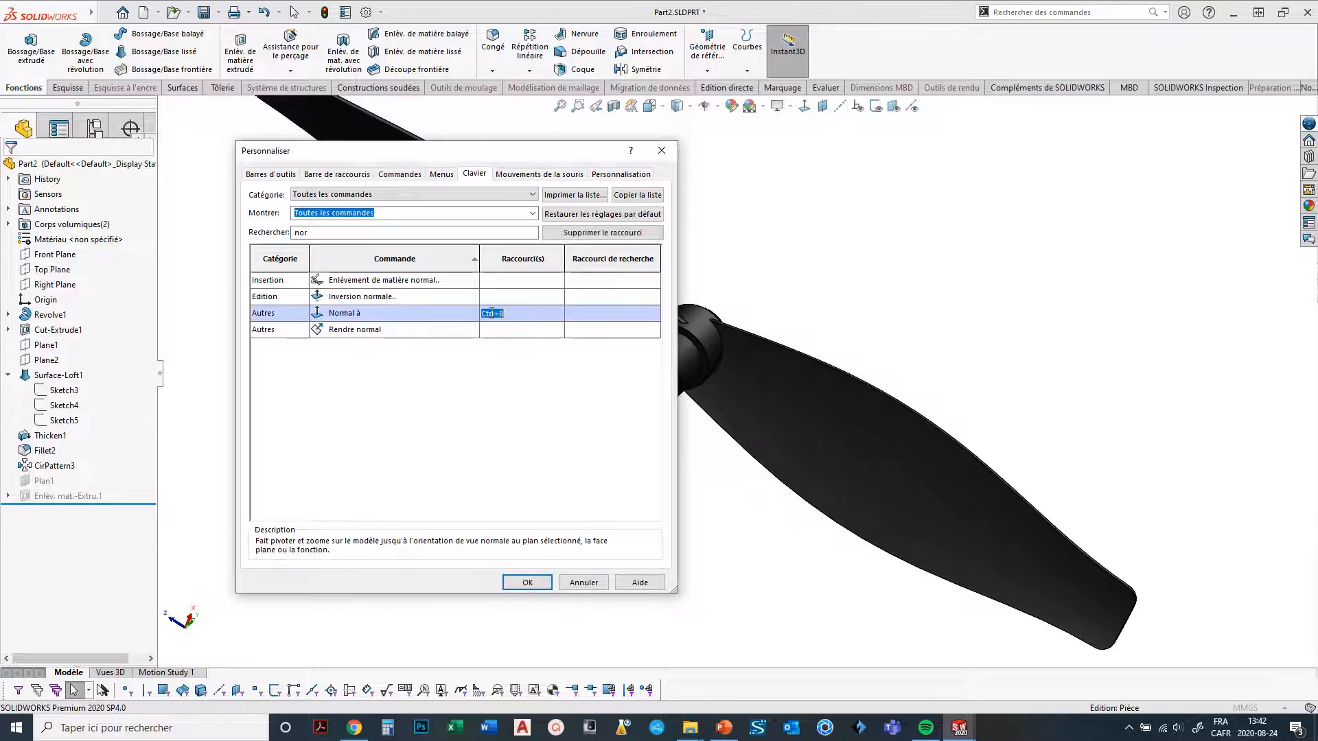
pyautogui.press('n')
pyautogui.press('BackSpace')
pyautogui.press('BackSpace')
pyautogui.press('n')
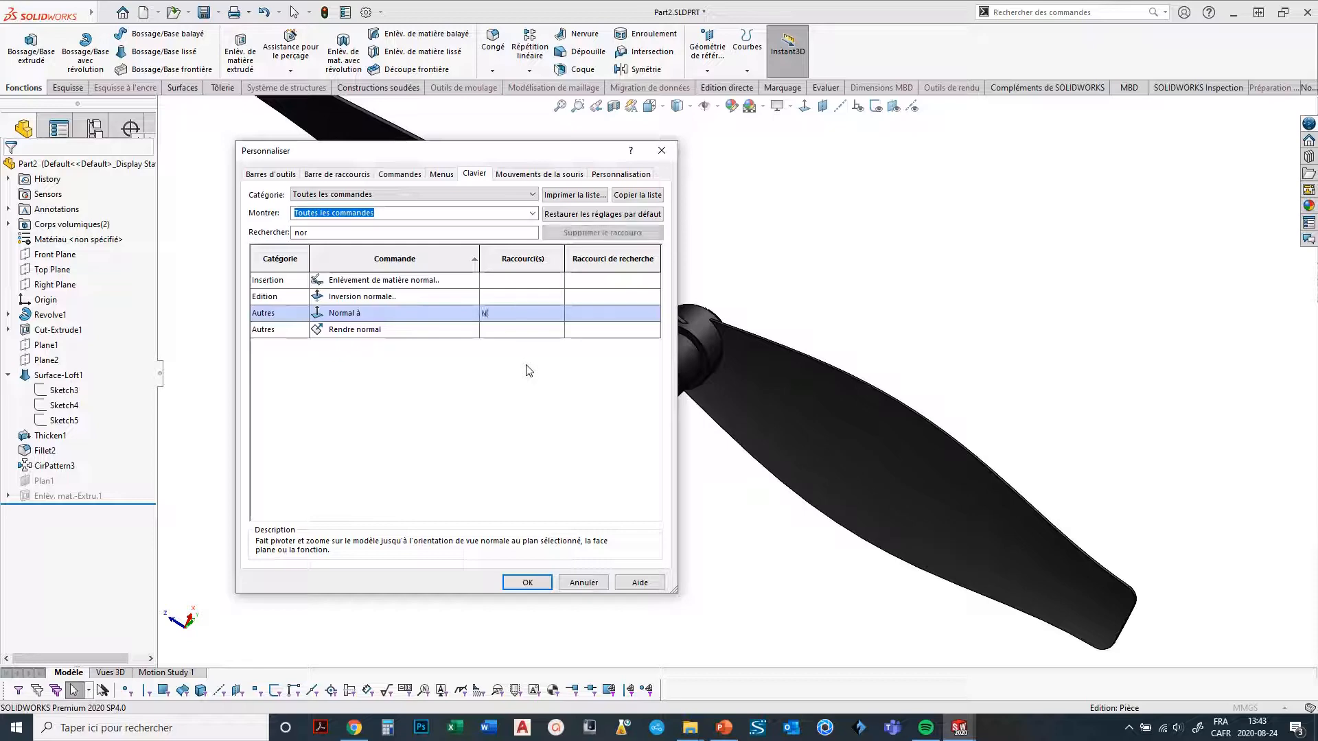
pyautogui.click(527, 582)
# Test the new Normal à shortcut on the hub's end face, then clear the selection and orbit the propeller to an angled view.
pyautogui.moveTo(587, 398)
pyautogui.mouseDown(button='middle')
pyautogui.moveTo(588, 423)
pyautogui.moveTo(588, 382)
pyautogui.mouseUp(button='middle')
pyautogui.scroll(-5, 688, 418)
pyautogui.click(729, 363)
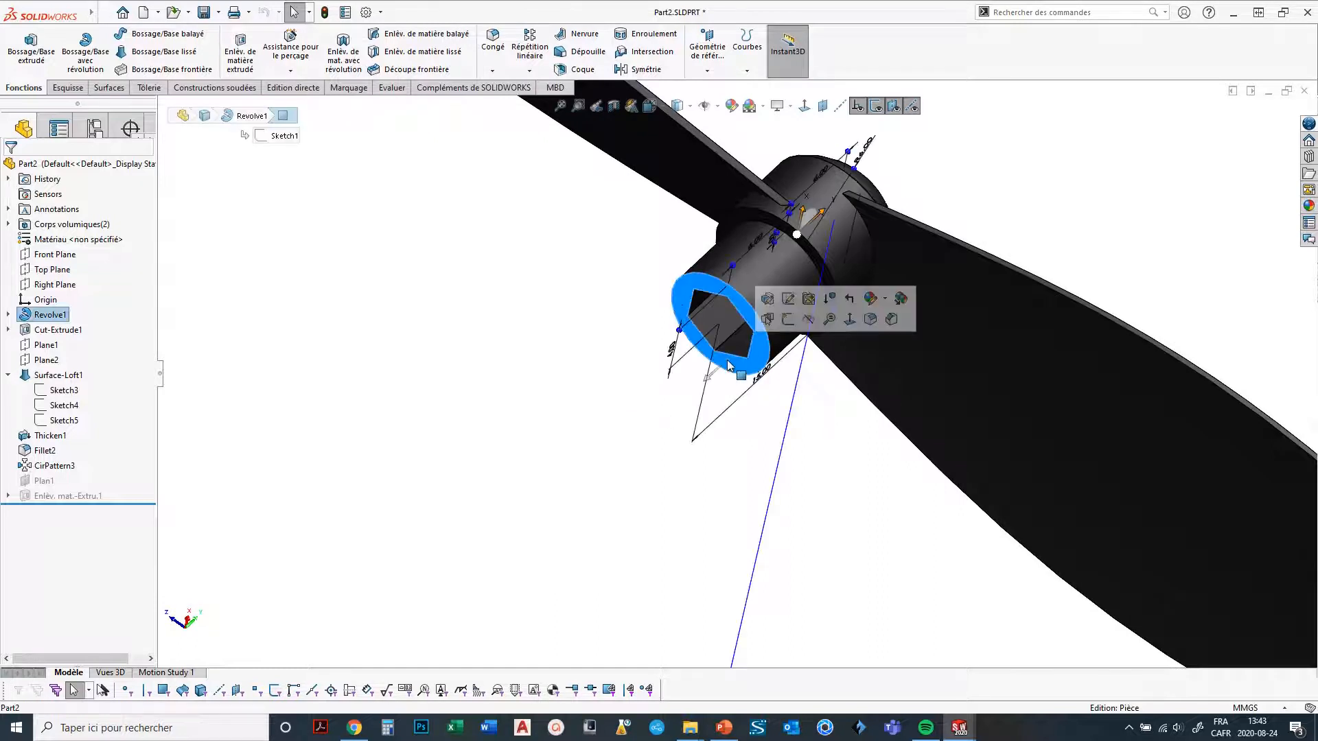
pyautogui.hotkey('ctrl', '8')
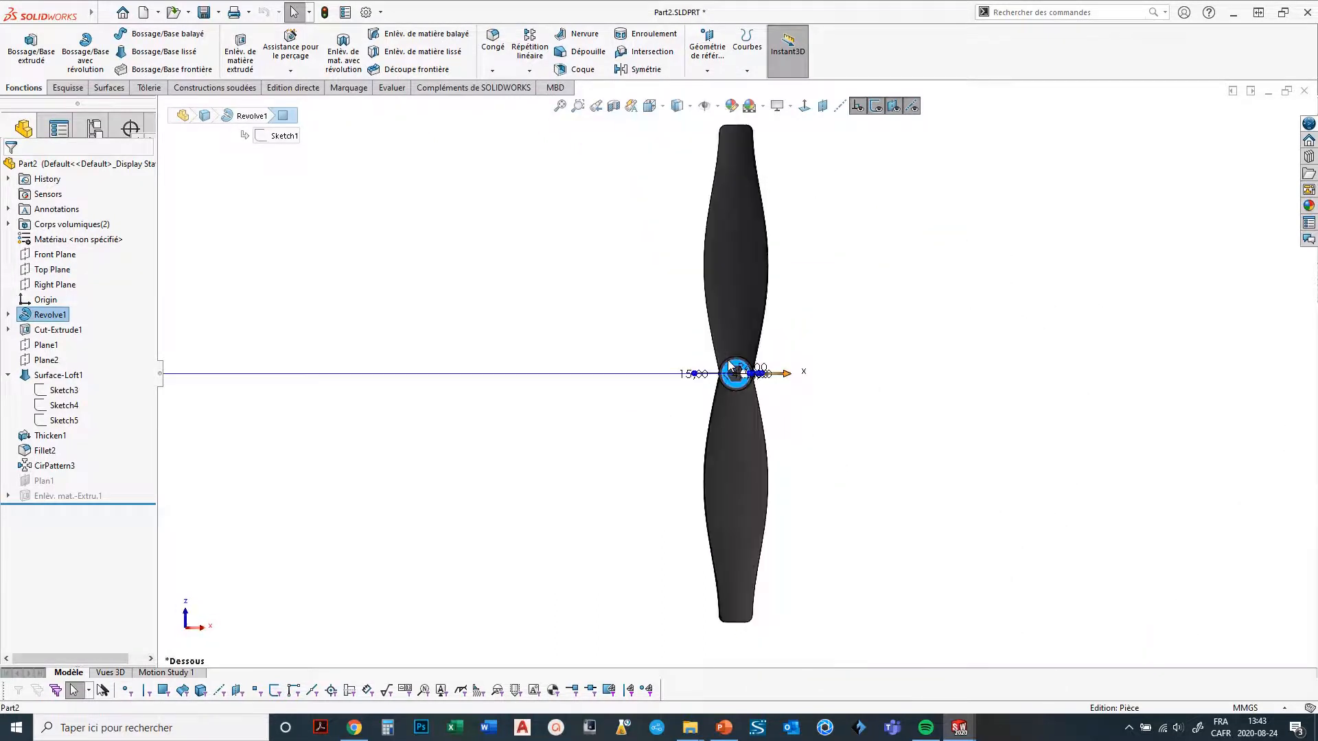
pyautogui.scroll(-5, 753, 393)
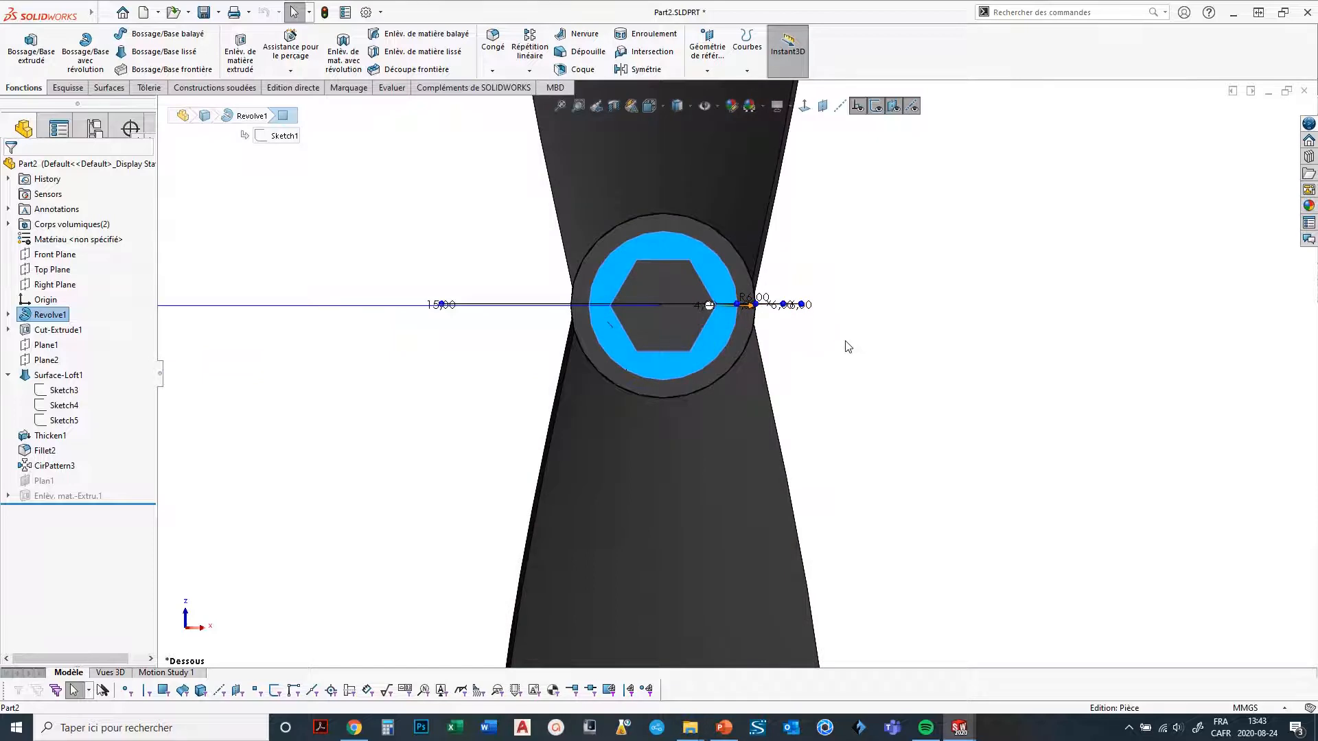
pyautogui.moveTo(854, 351); pyautogui.dragTo(802, 326, button='middle')
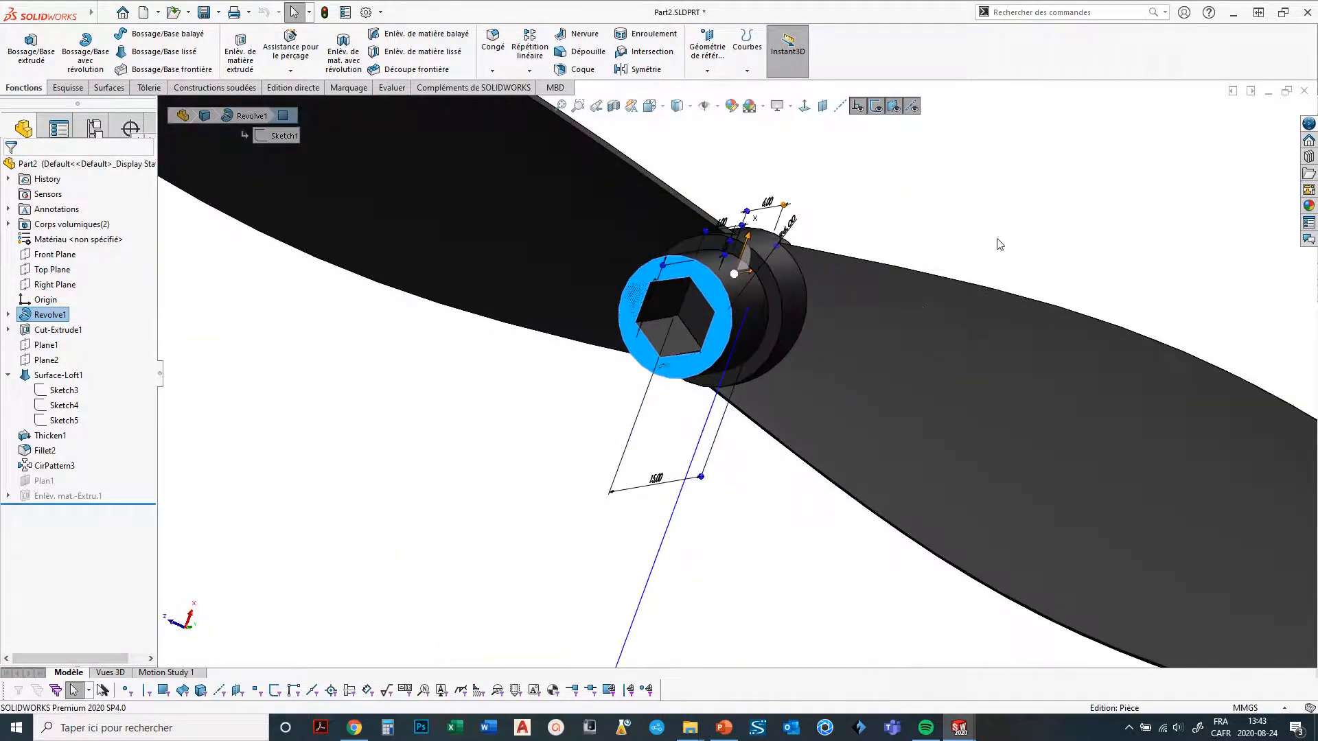
pyautogui.press('Escape')
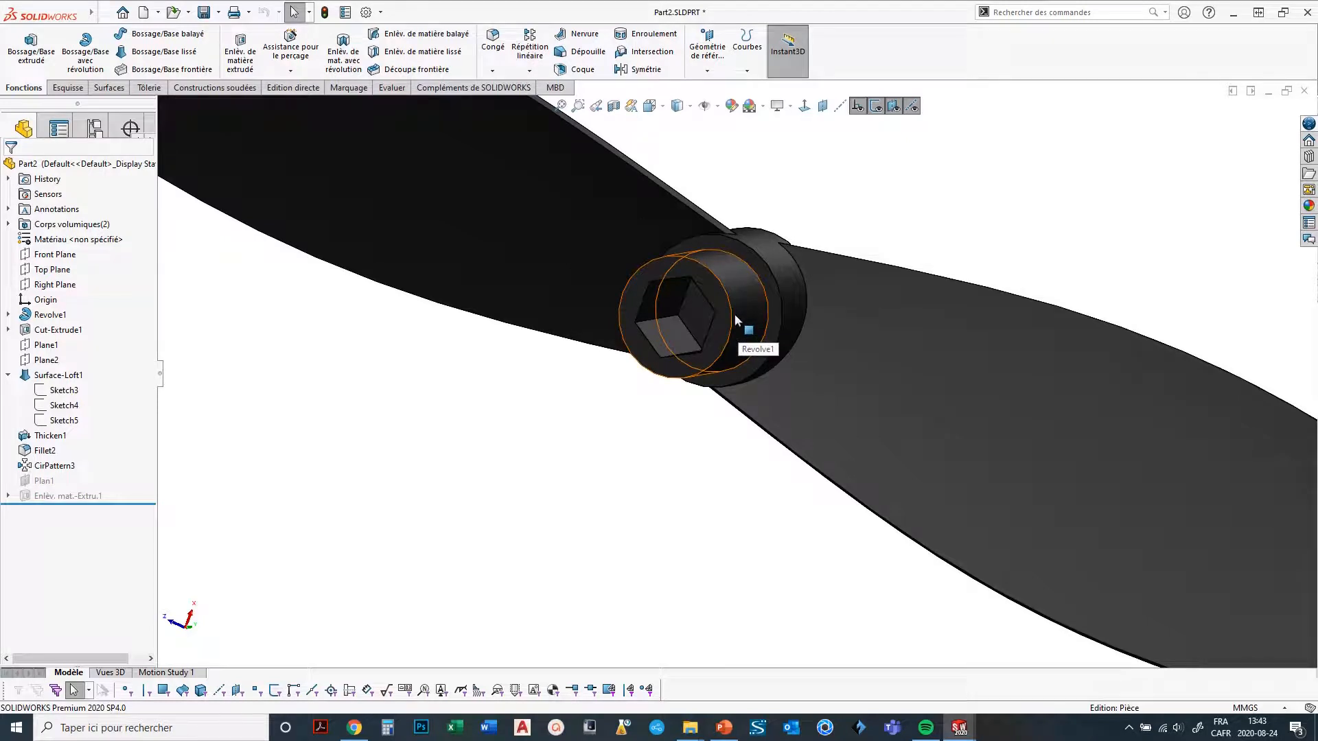
pyautogui.moveTo(859, 227); pyautogui.dragTo(829, 265, button='middle')
# Browse the keyboard shortcuts assigned to all commands in the interface customization settings.
pyautogui.rightClick(844, 51)
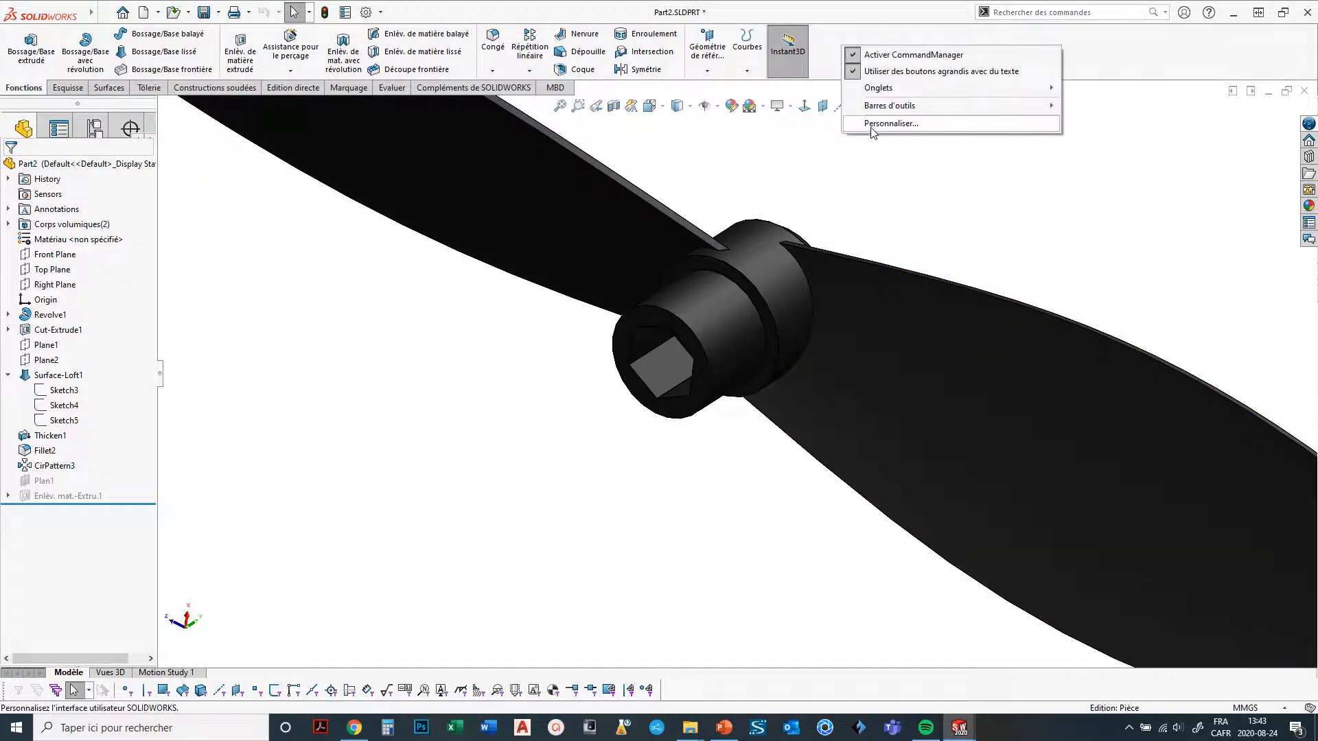
pyautogui.click(866, 124)
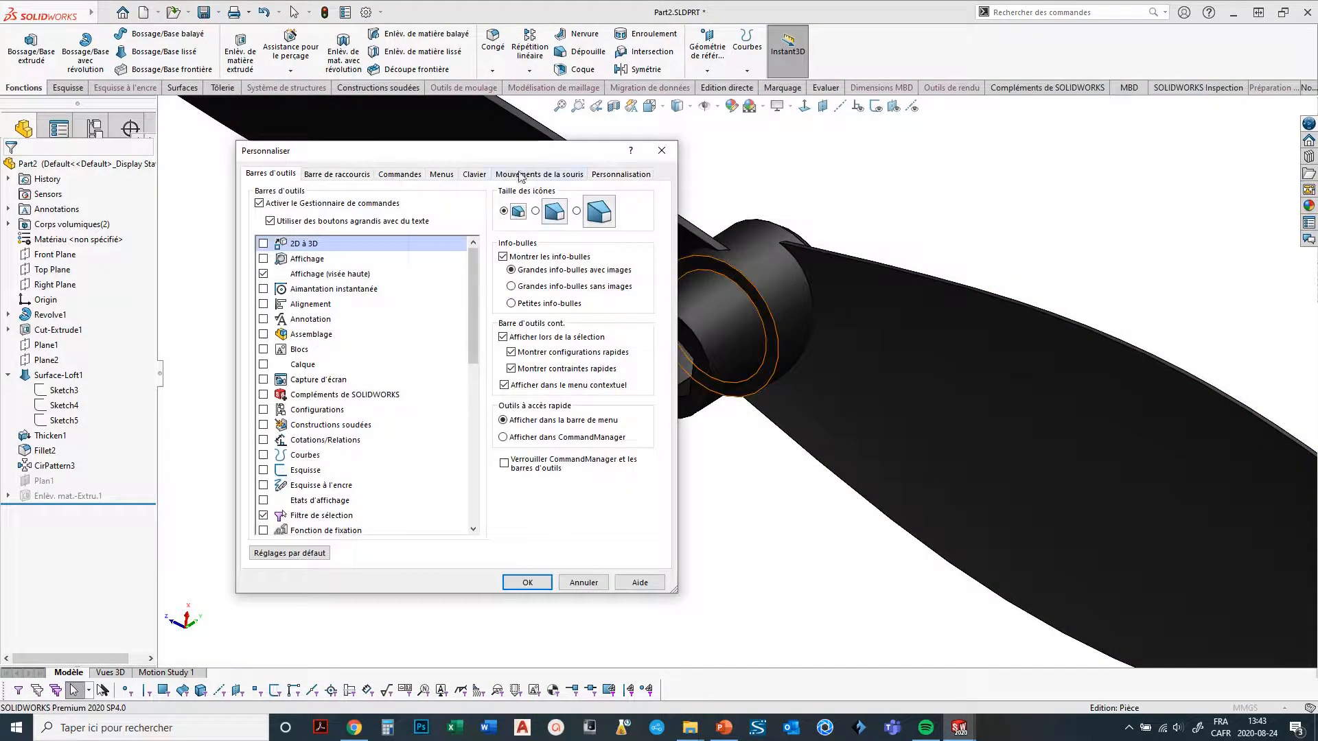
pyautogui.click(475, 174)
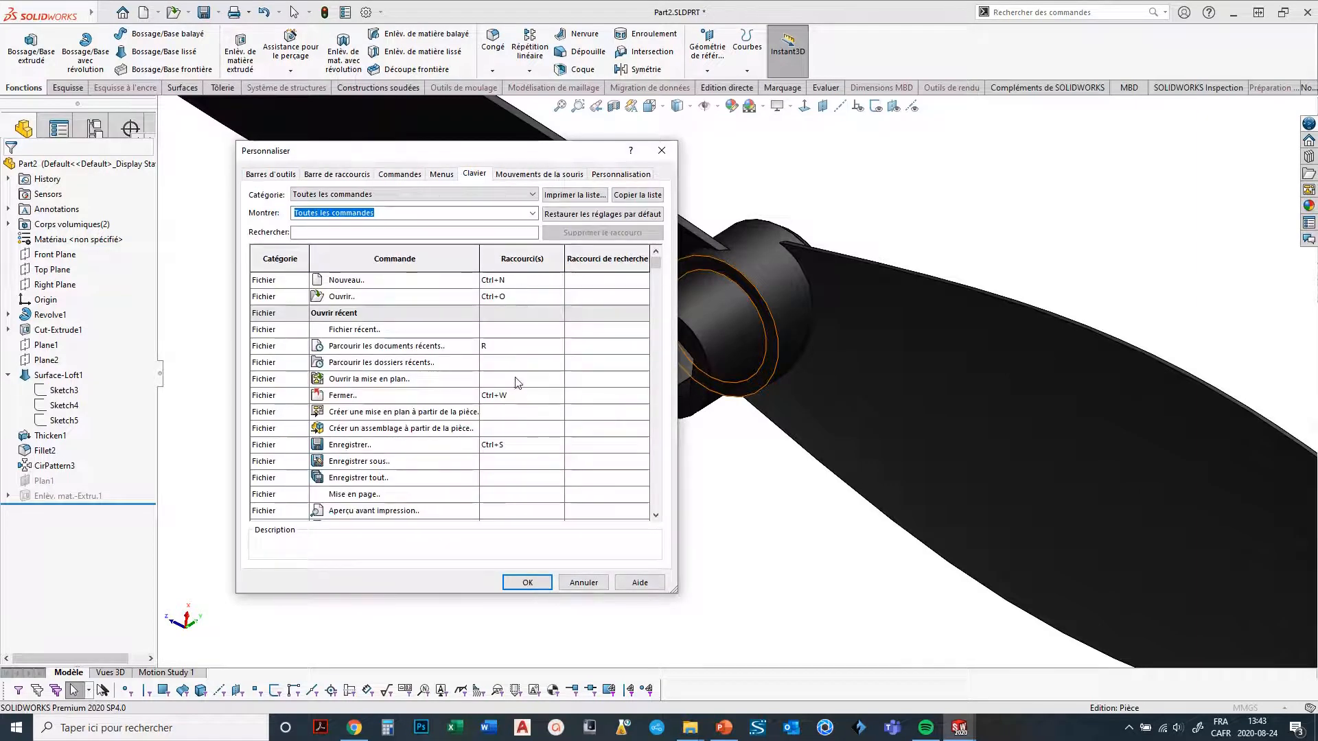
pyautogui.scroll(-7, 518, 382)
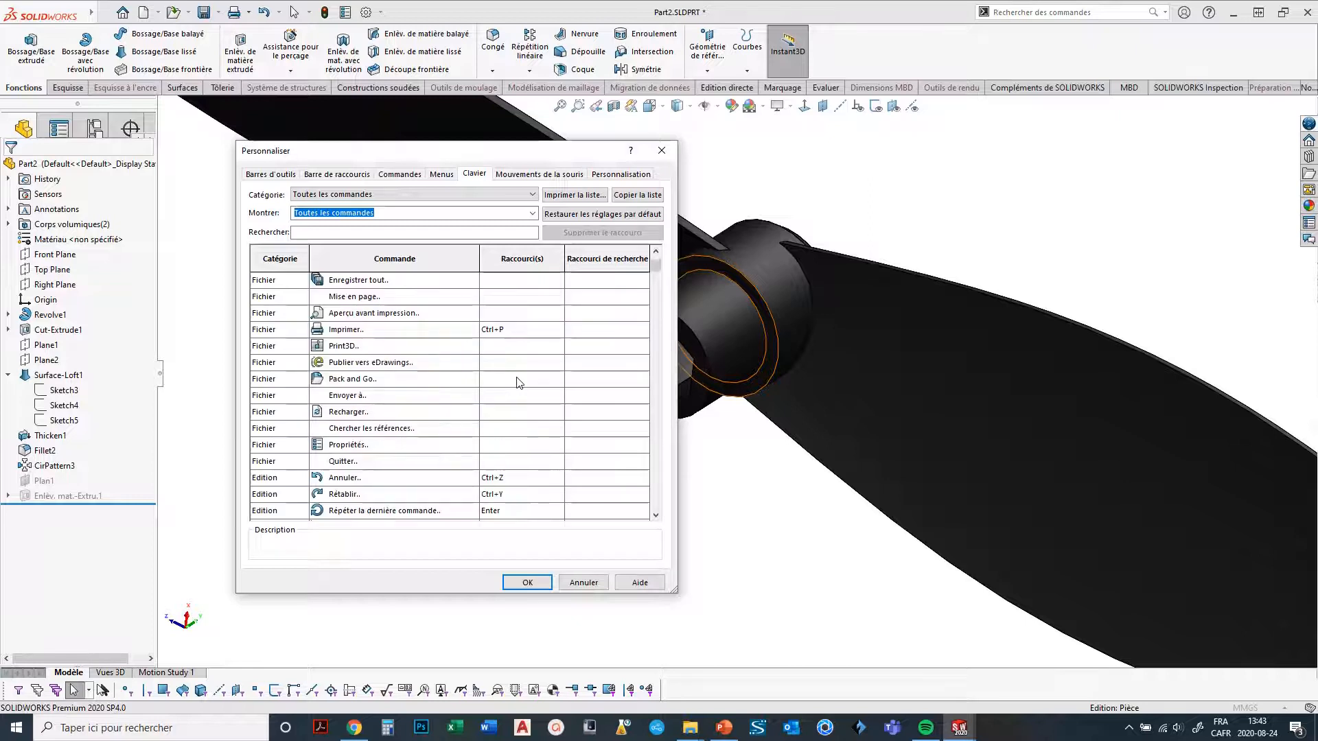
pyautogui.scroll(-3, 518, 382)
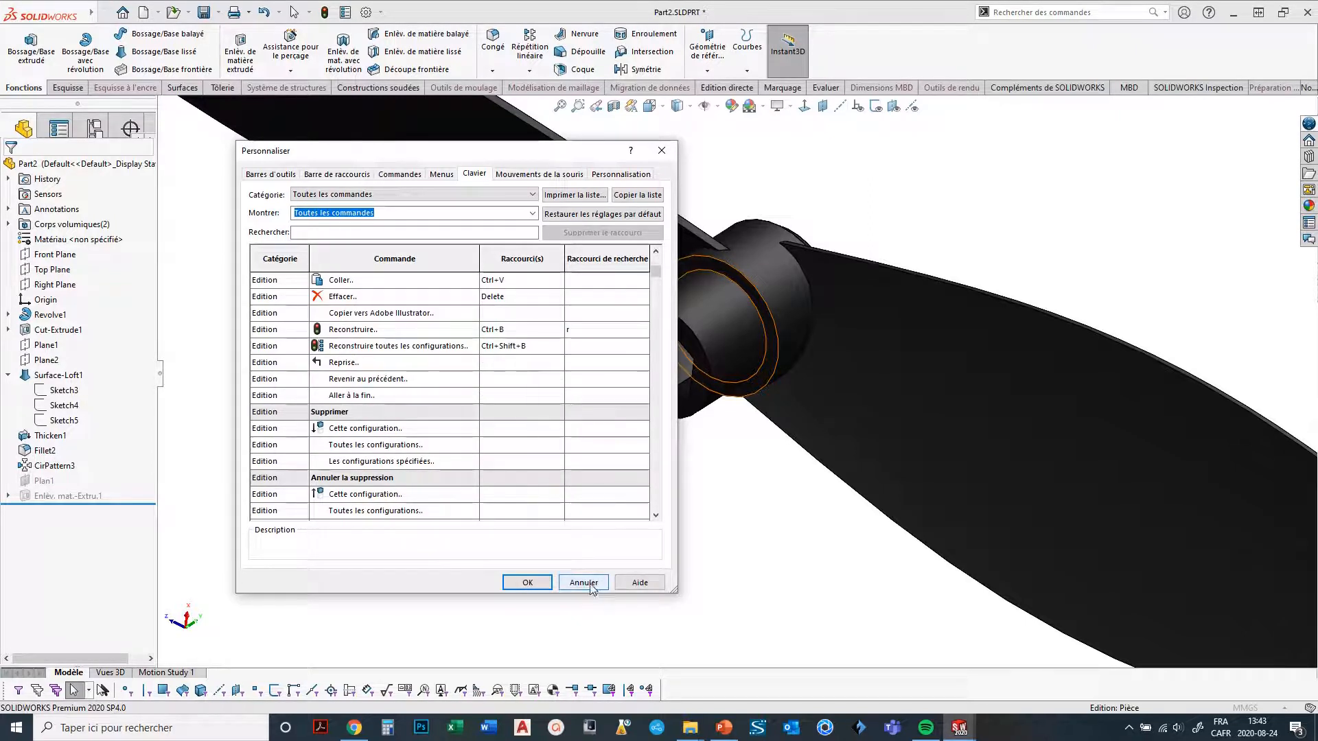
# Set the mouse gesture guides to 8 mouvements in the customization settings.
pyautogui.click(546, 175)
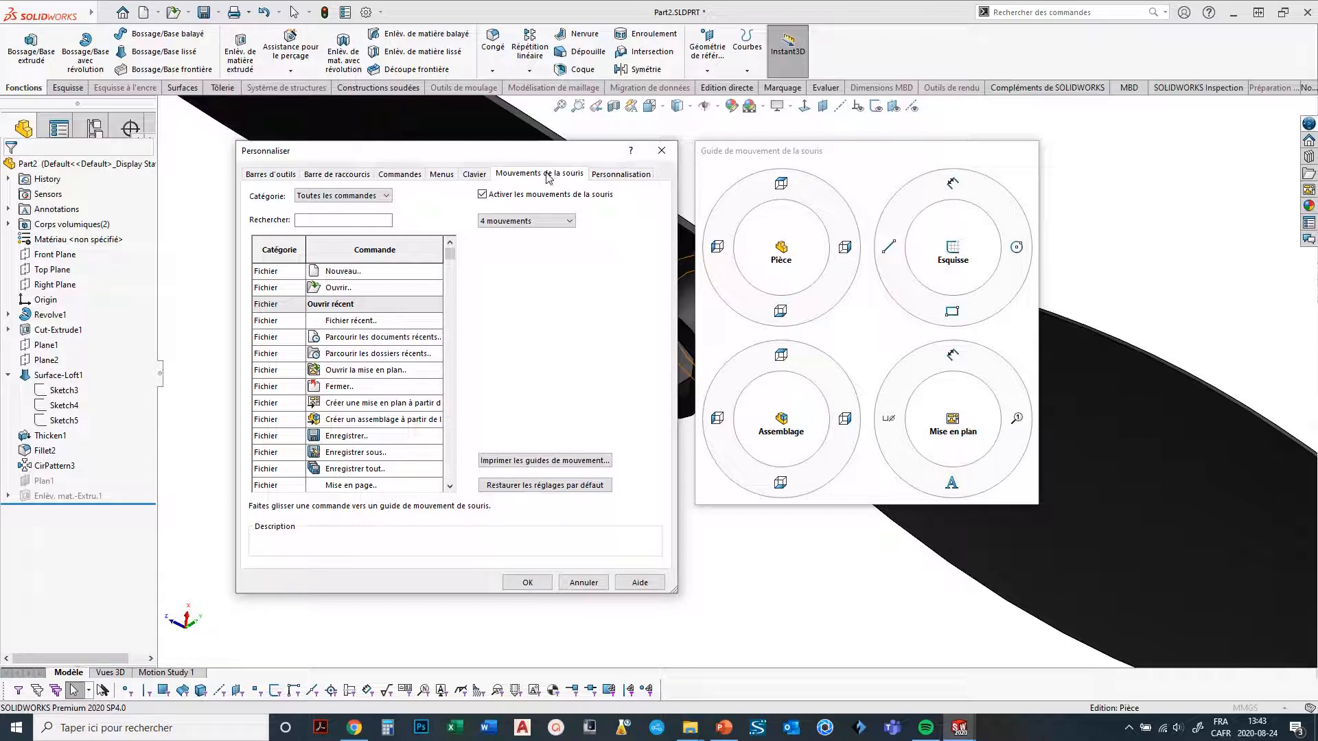
pyautogui.click(573, 228)
pyautogui.click(506, 268)
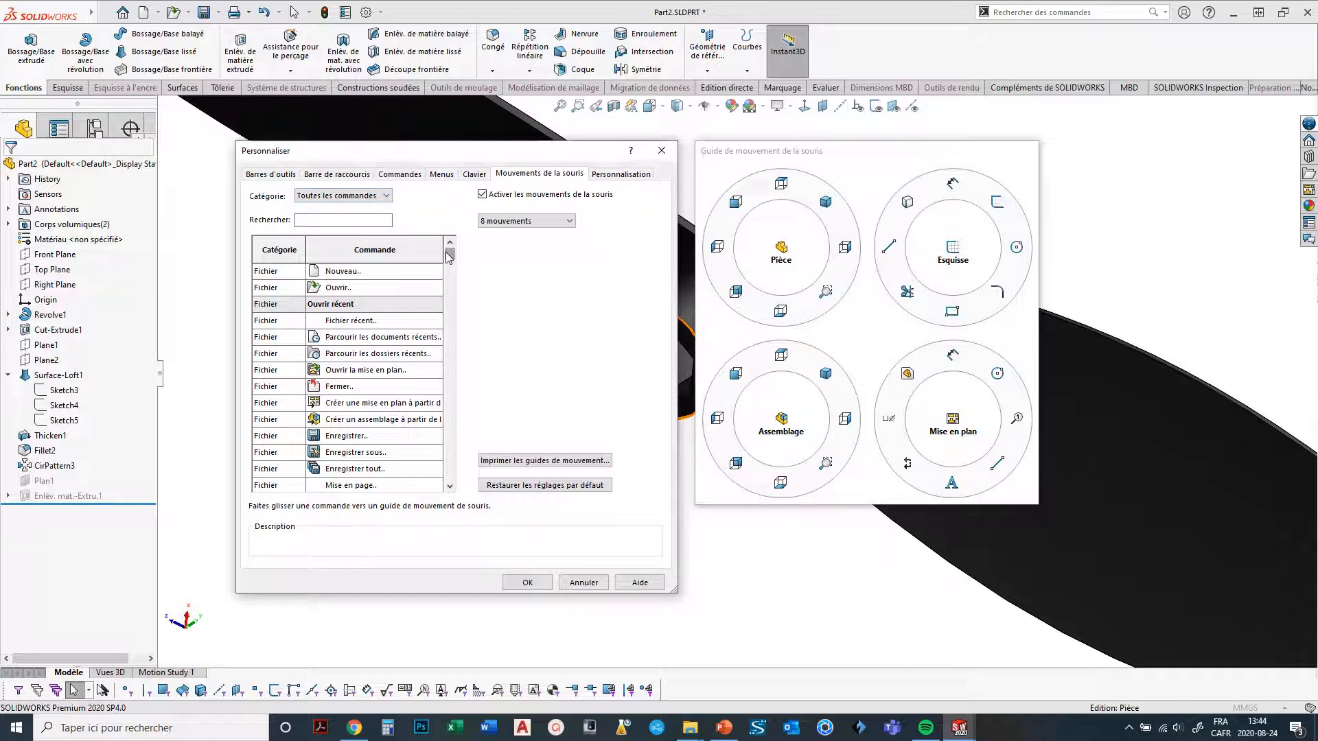
# Find the Normal à command in the mouse gesture list by searching for "nor", then accept the customization.
pyautogui.click(321, 221)
pyautogui.write('n')
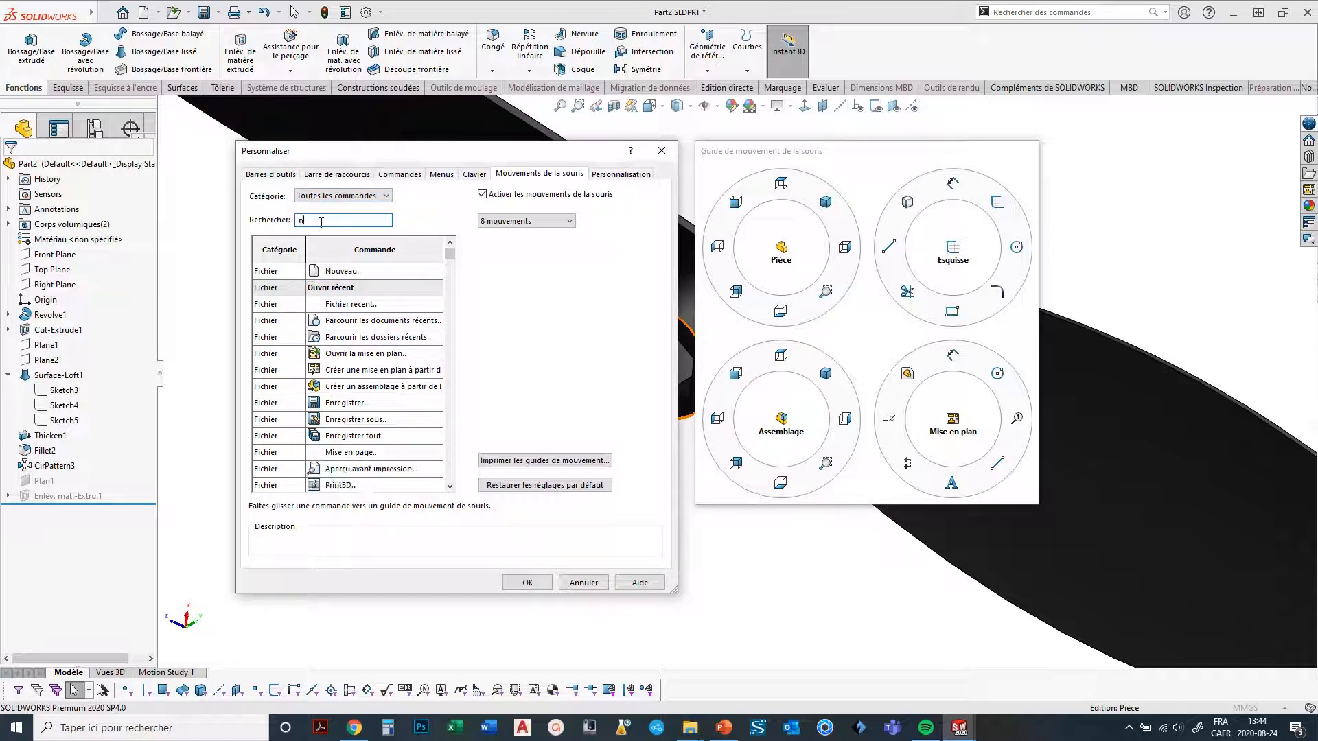
pyautogui.write('or')
pyautogui.click(335, 322)
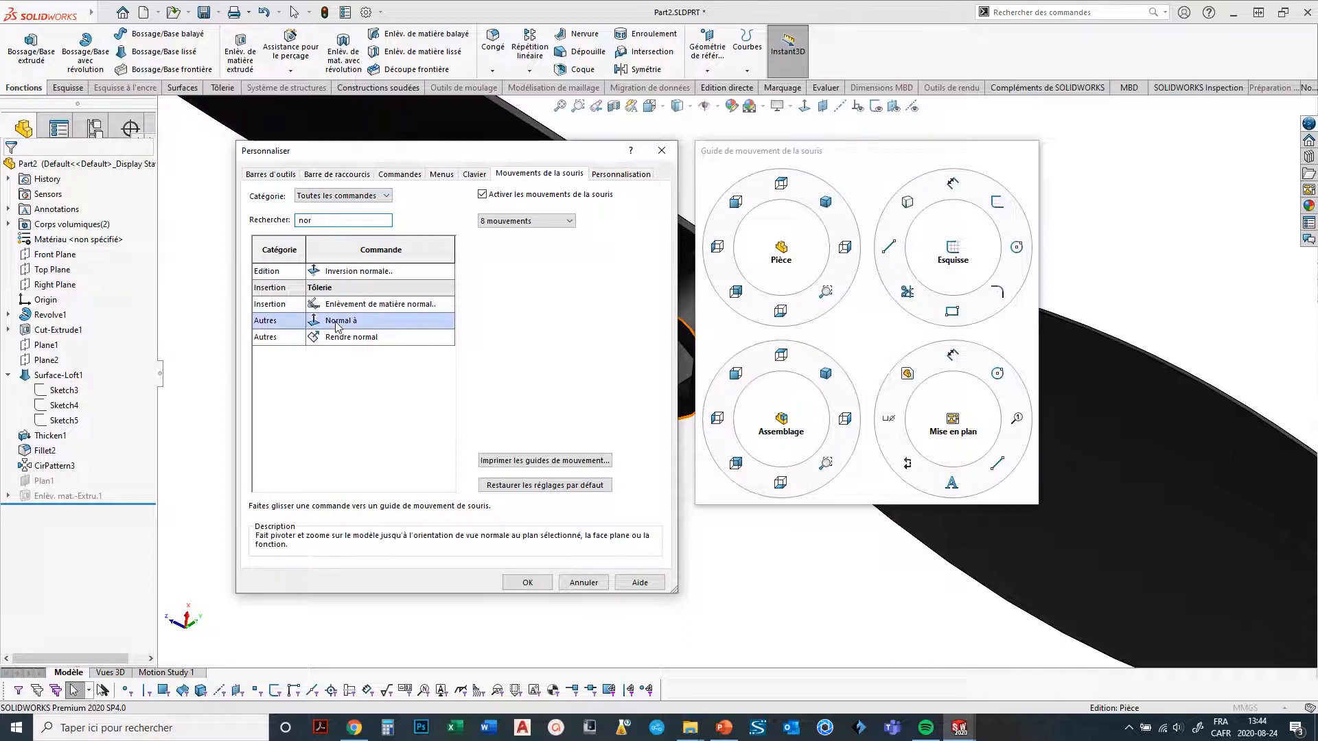
pyautogui.moveTo(335, 326); pyautogui.dragTo(405, 309)
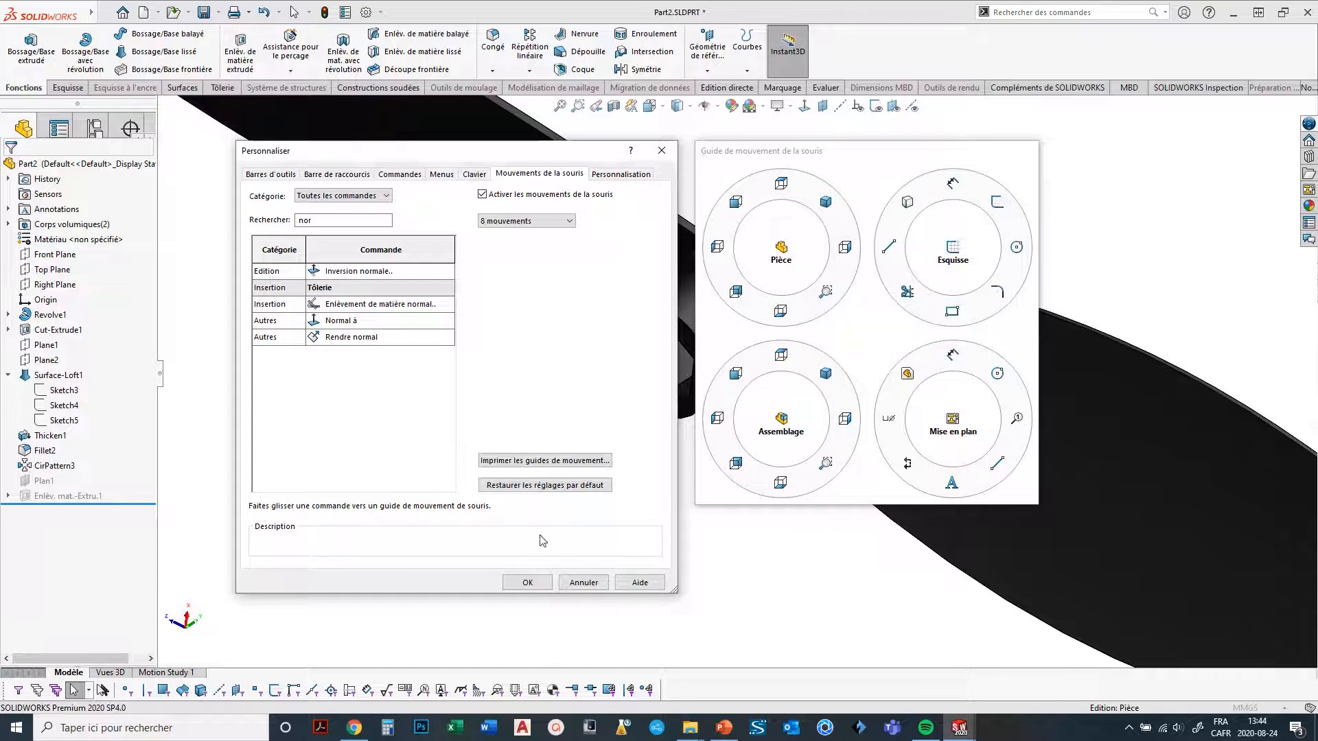
pyautogui.click(528, 582)
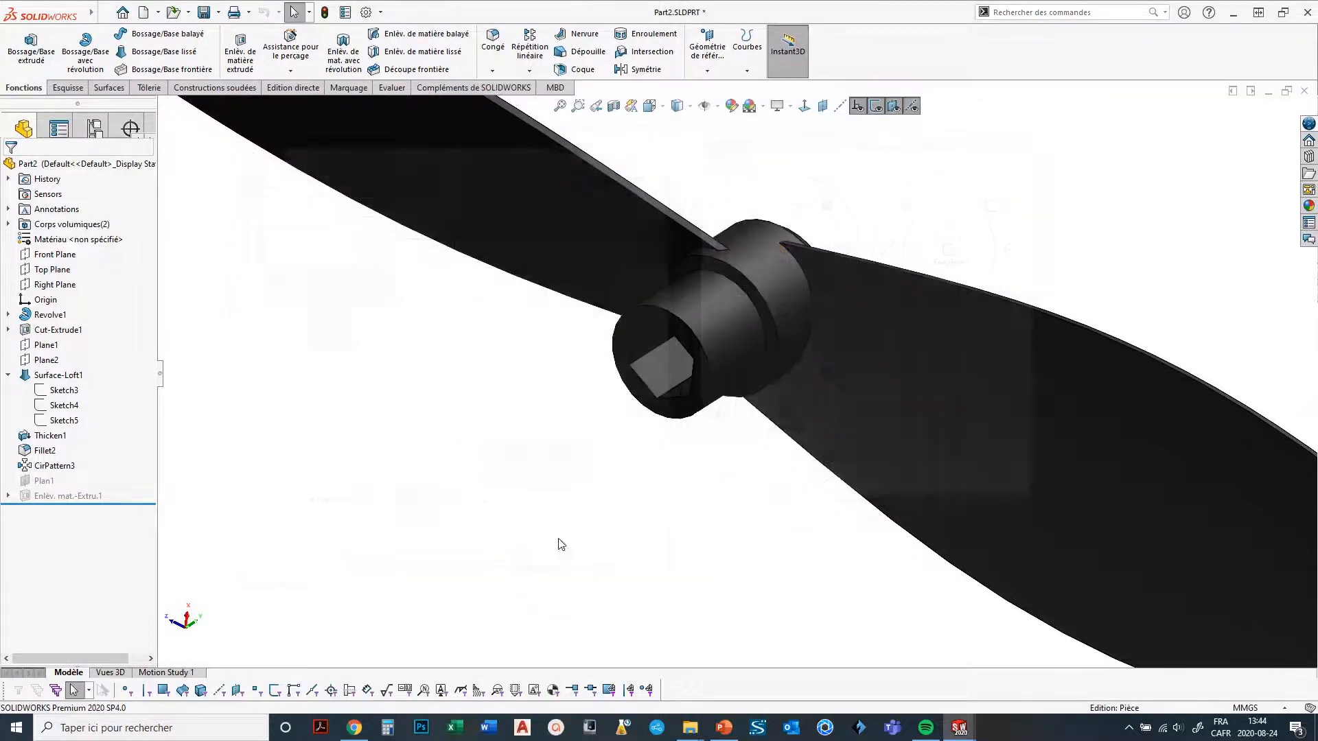
# Test the part mouse gestures by switching the propeller among standard views, ending on the Face view.
pyautogui.moveTo(934, 228); pyautogui.dragTo(958, 233, button='right')
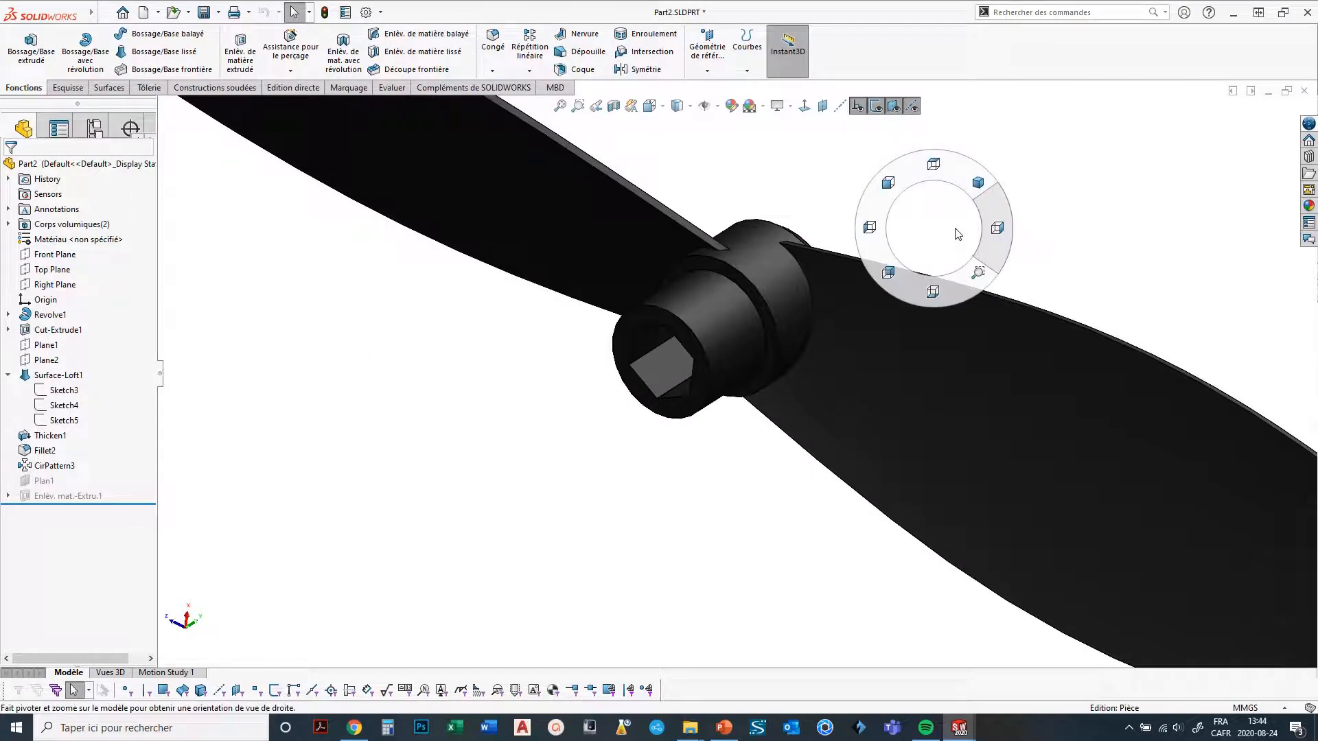
pyautogui.moveTo(958, 233); pyautogui.dragTo(921, 176, button='right')
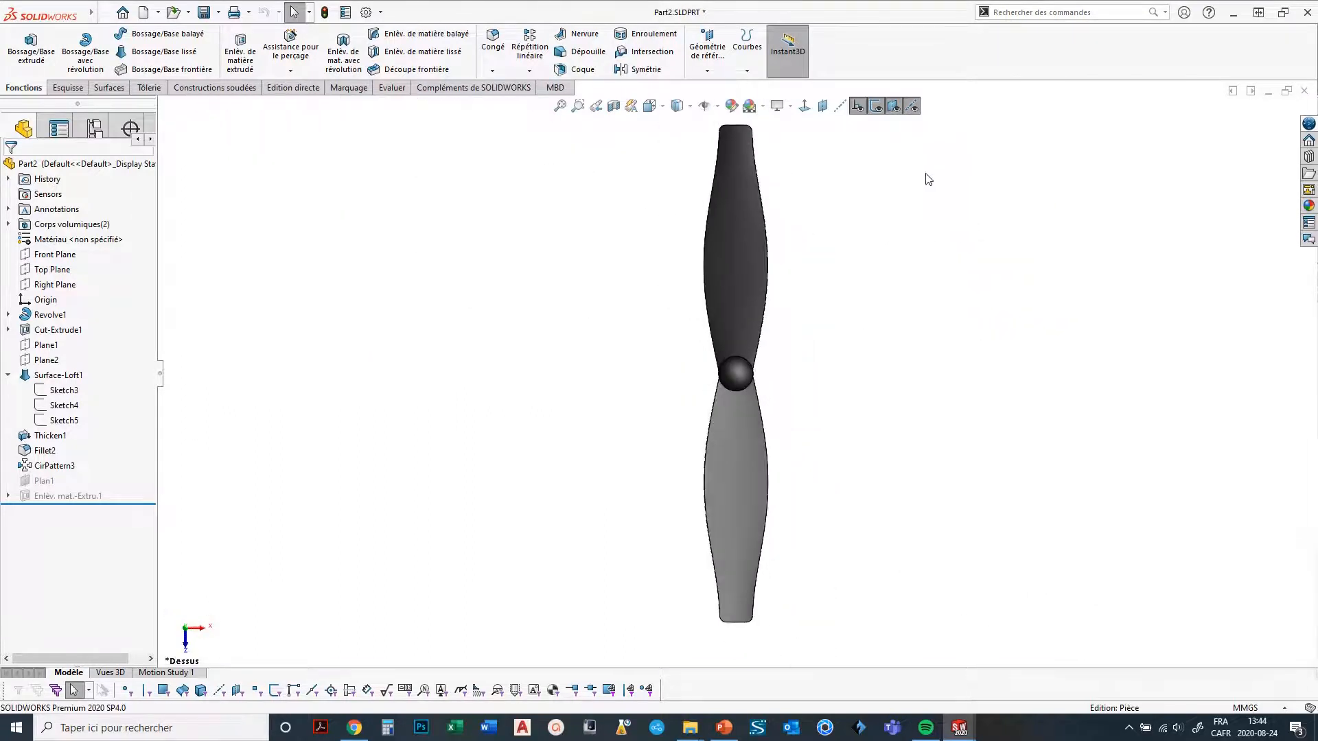
pyautogui.moveTo(812, 337); pyautogui.dragTo(817, 282, button='right')
pyautogui.moveTo(818, 361); pyautogui.dragTo(866, 364, button='right')
pyautogui.moveTo(762, 453); pyautogui.dragTo(760, 518, button='right')
pyautogui.moveTo(828, 387); pyautogui.dragTo(770, 351, button='right')
pyautogui.scroll(3, 832, 320)
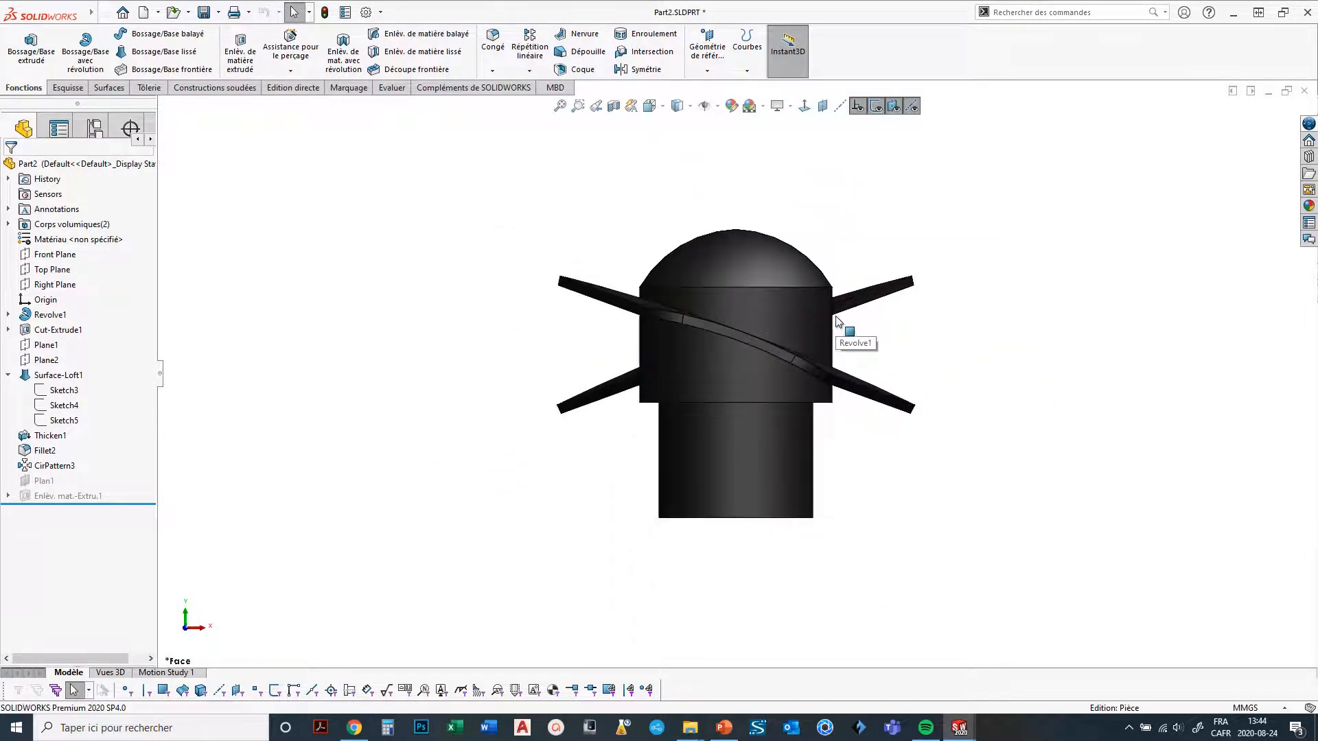
# Bring up the shortcut bar on the hub's annular end face and try a command and the mouse gestures from there.
pyautogui.moveTo(991, 320); pyautogui.dragTo(845, 433, button='middle')
pyautogui.scroll(5, 845, 434)
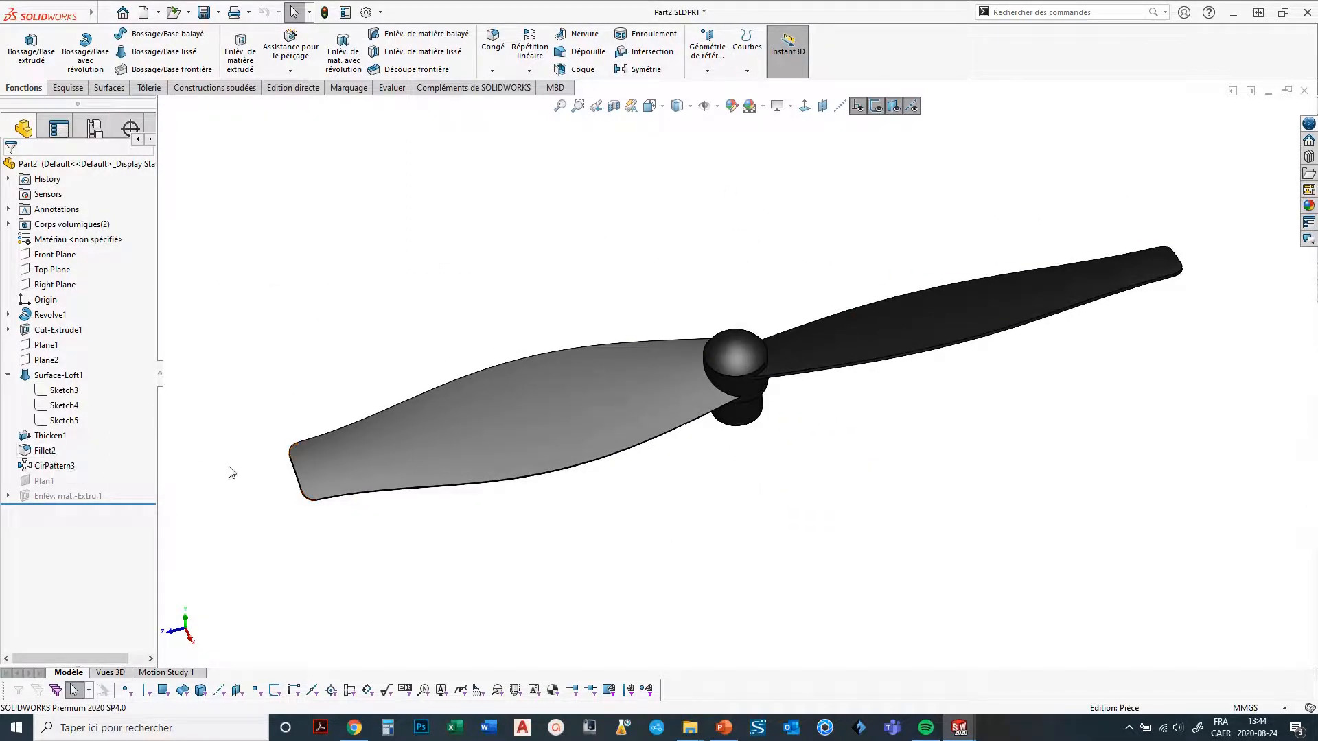
pyautogui.moveTo(724, 496); pyautogui.dragTo(789, 497, button='middle')
pyautogui.scroll(-5, 832, 498)
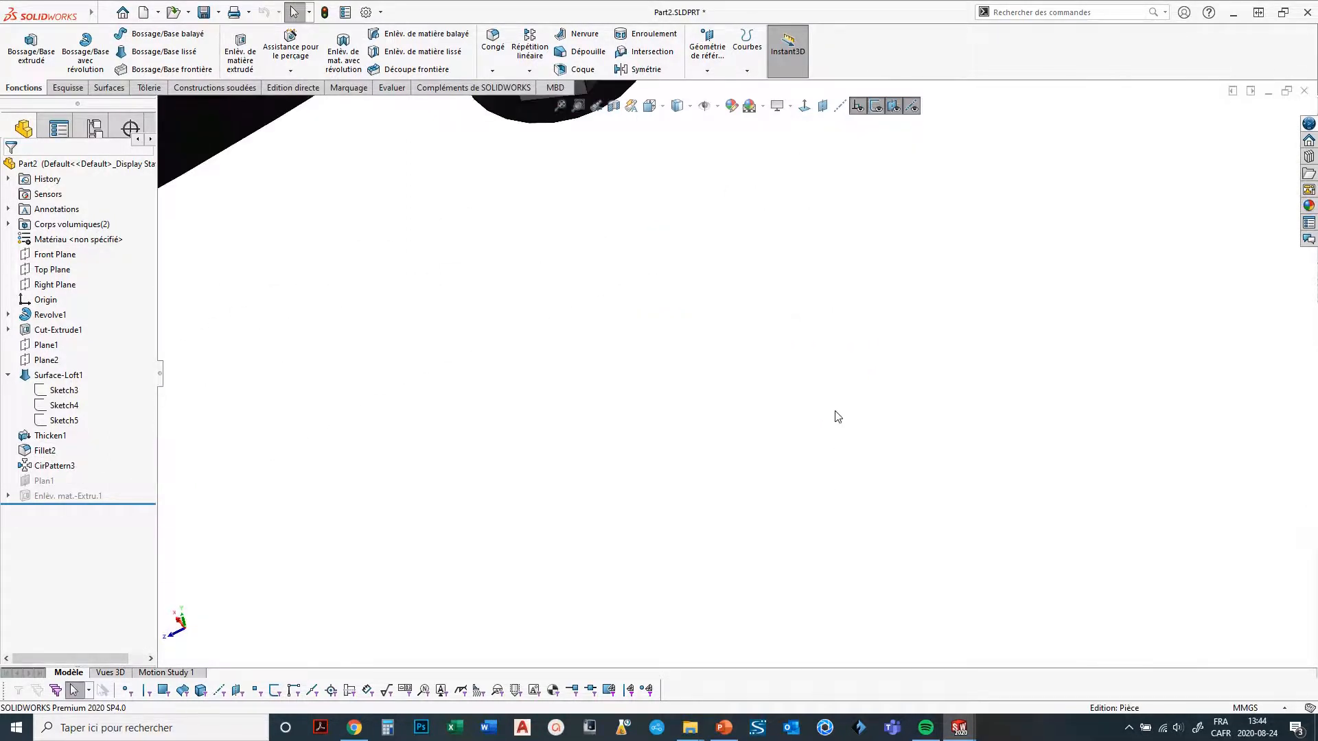
pyautogui.scroll(3, 595, 262)
pyautogui.scroll(-3, 853, 214)
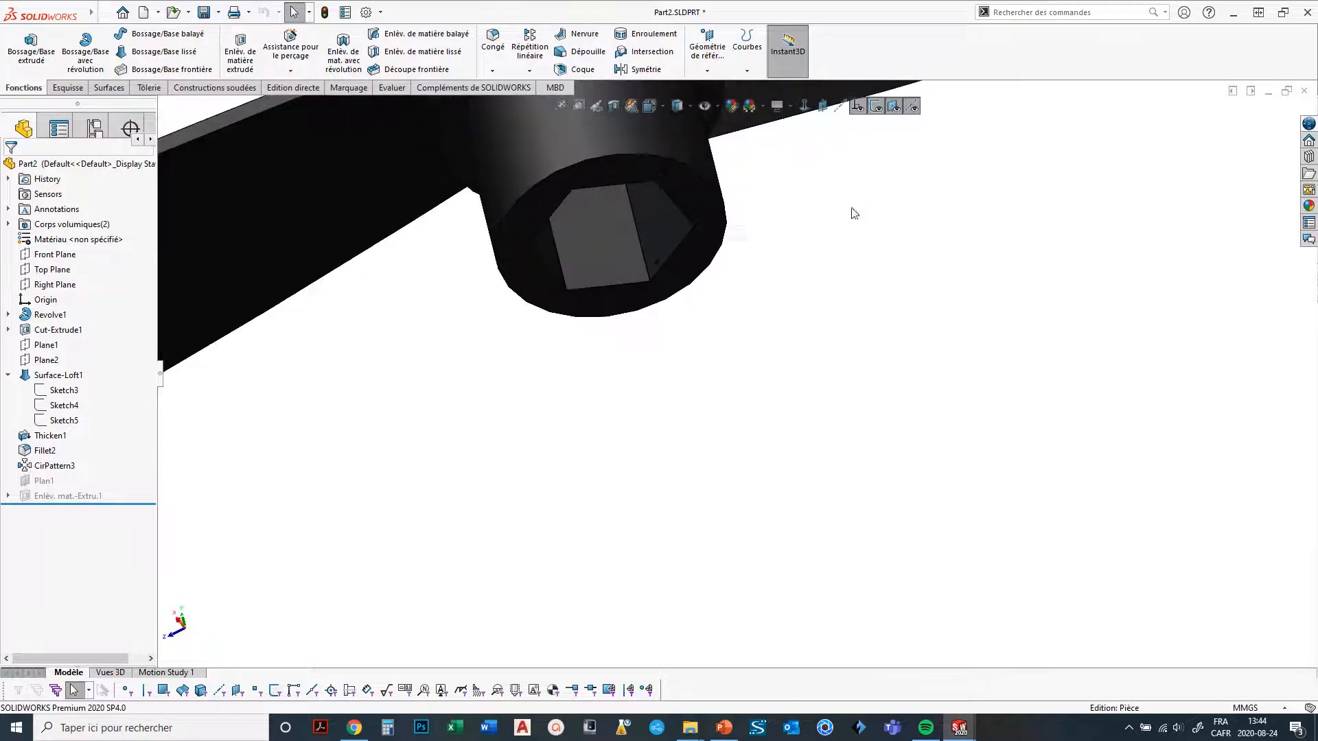
pyautogui.click(704, 210)
pyautogui.press('s')
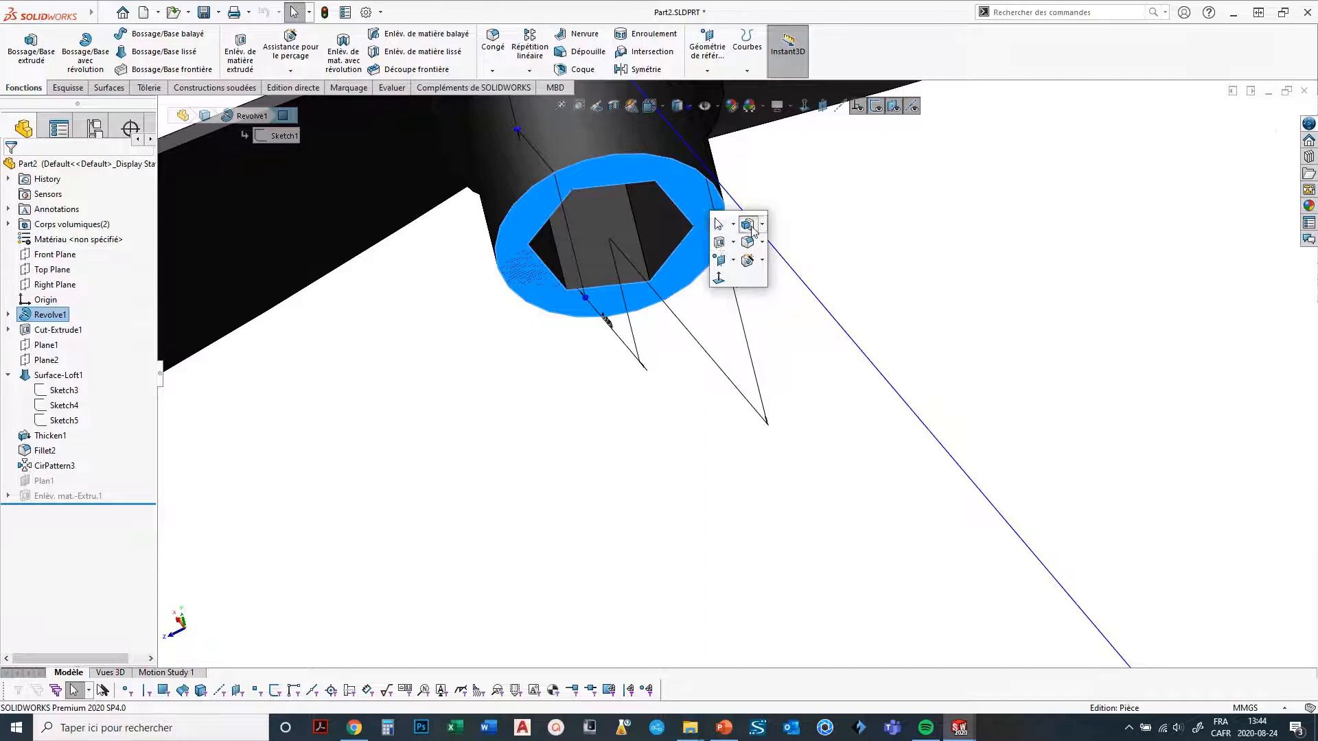
pyautogui.click(720, 261)
pyautogui.moveTo(726, 306)
pyautogui.mouseDown(button='right')
pyautogui.moveTo(754, 304)
pyautogui.moveTo(762, 265)
pyautogui.mouseUp(button='right')
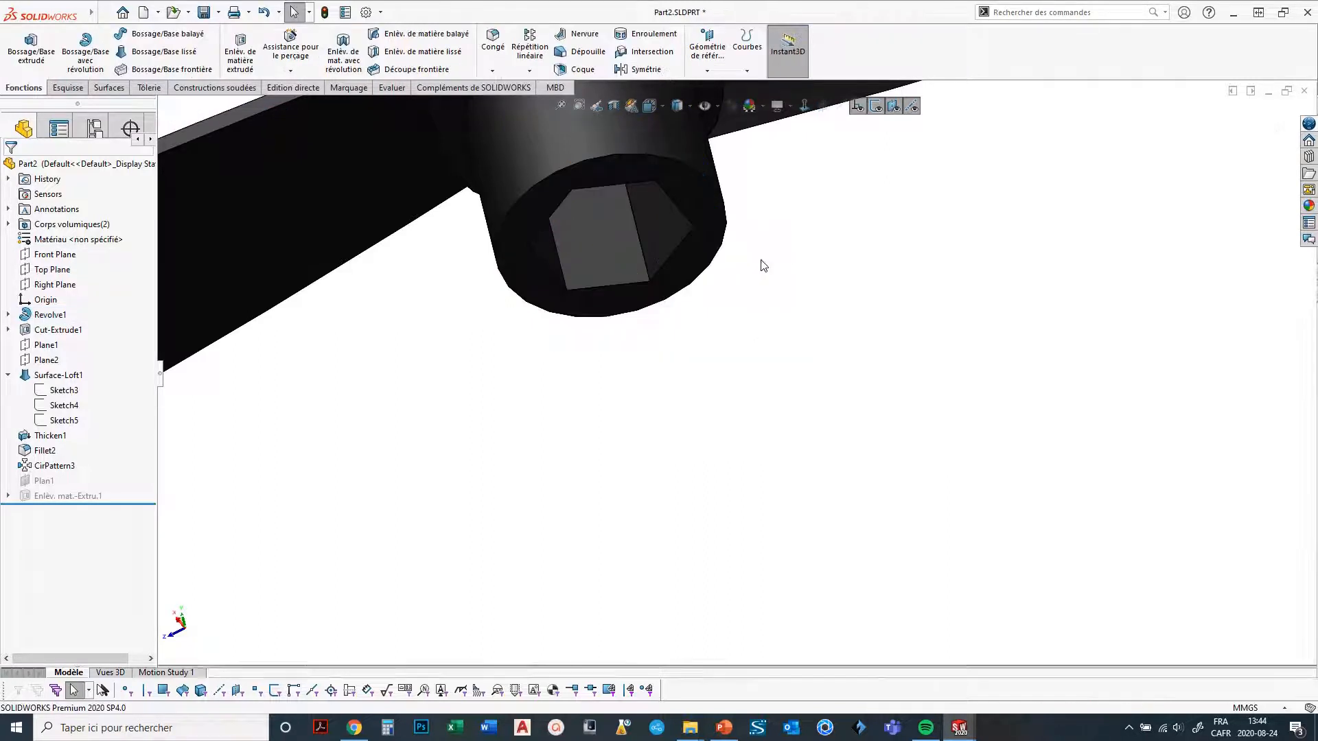
pyautogui.moveTo(695, 325); pyautogui.dragTo(739, 324, button='right')
# Start a sketch on the annular face at the hub's hexagonal end.
pyautogui.scroll(-3, 728, 384)
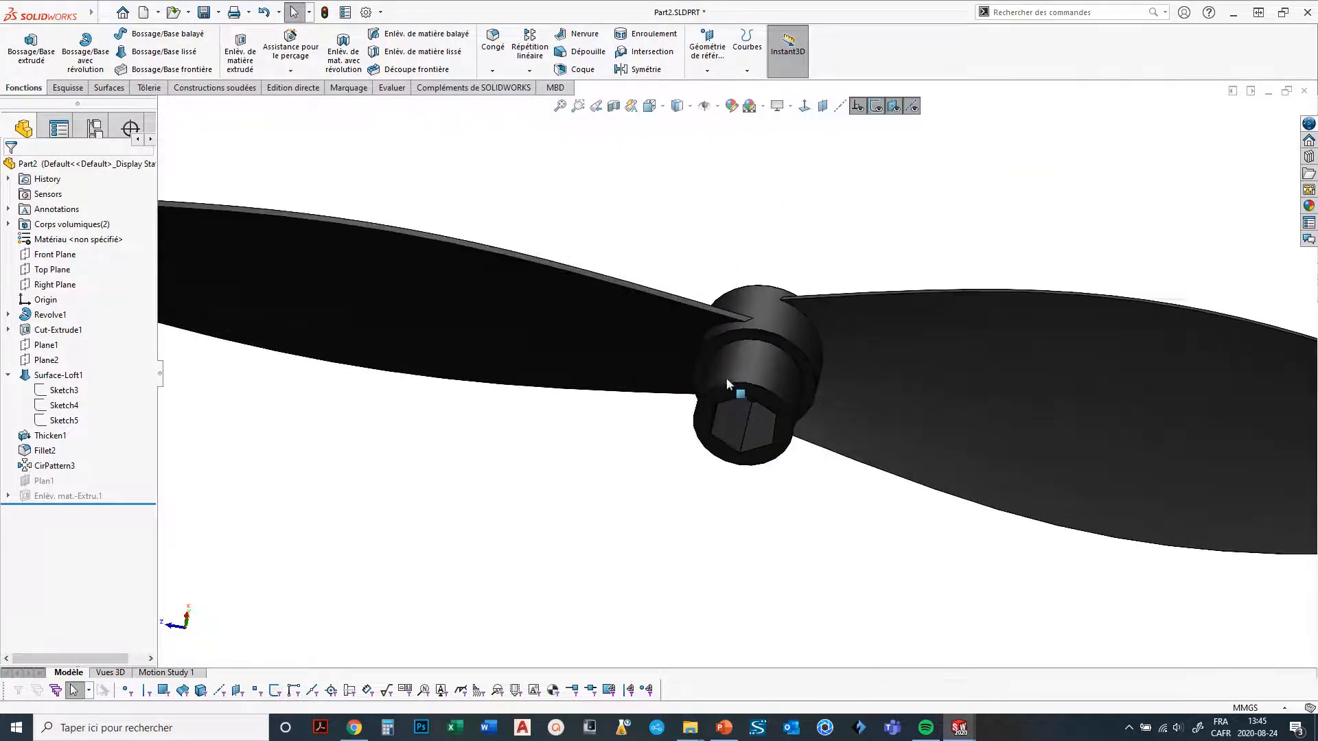
pyautogui.moveTo(728, 384); pyautogui.dragTo(758, 463, button='middle')
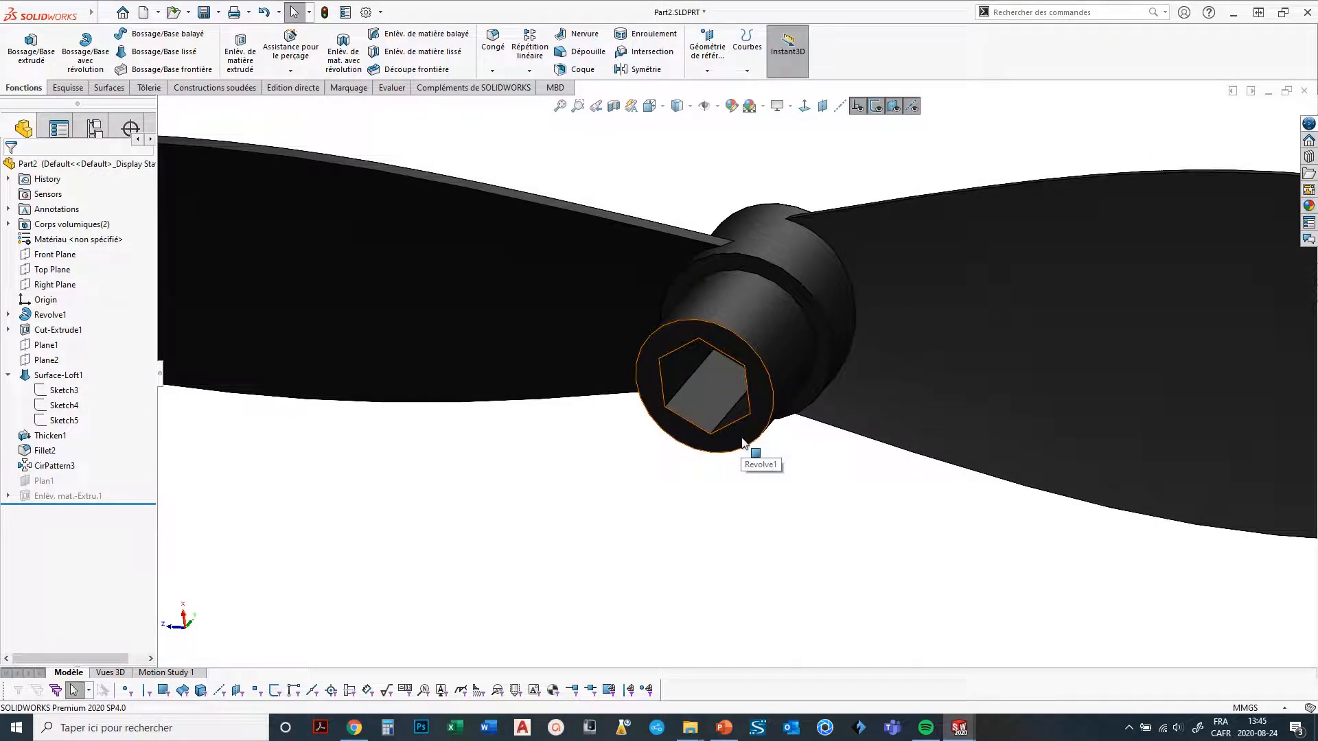
pyautogui.moveTo(757, 414); pyautogui.dragTo(759, 426, button='middle')
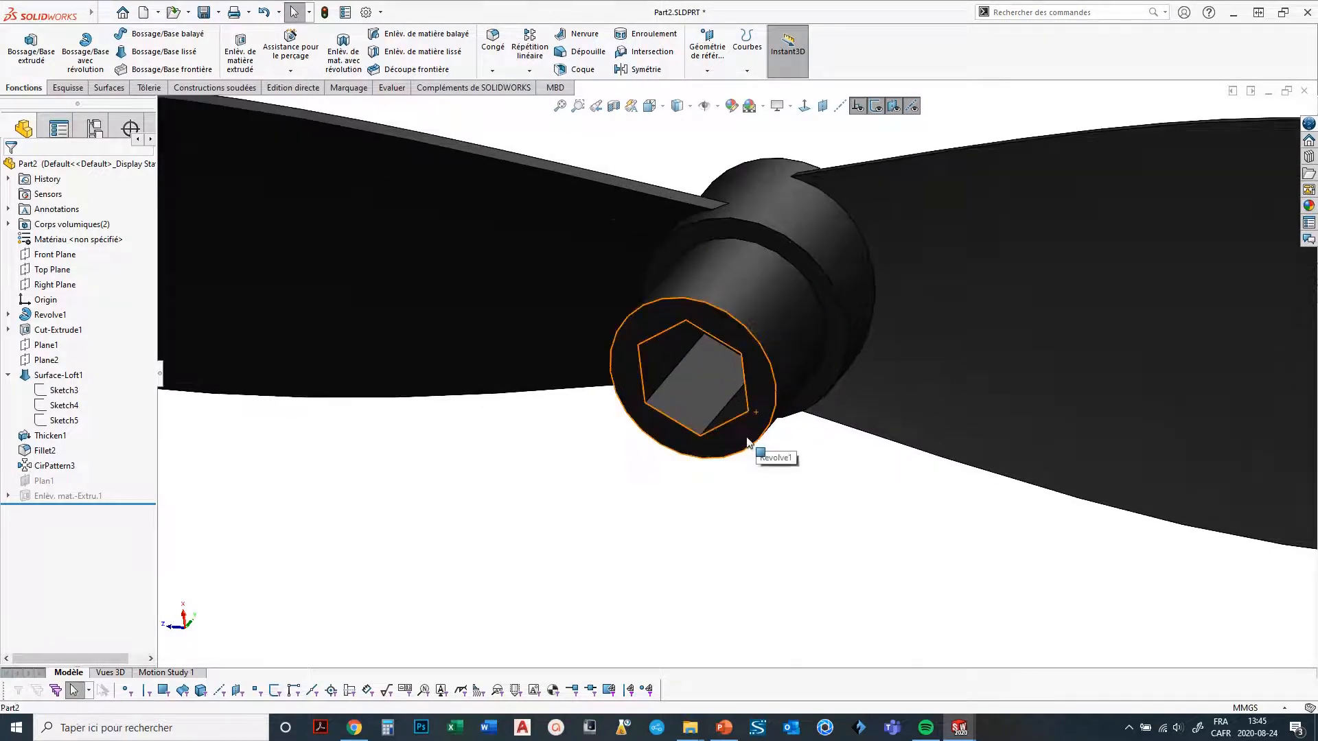
pyautogui.click(748, 443)
pyautogui.click(808, 396)
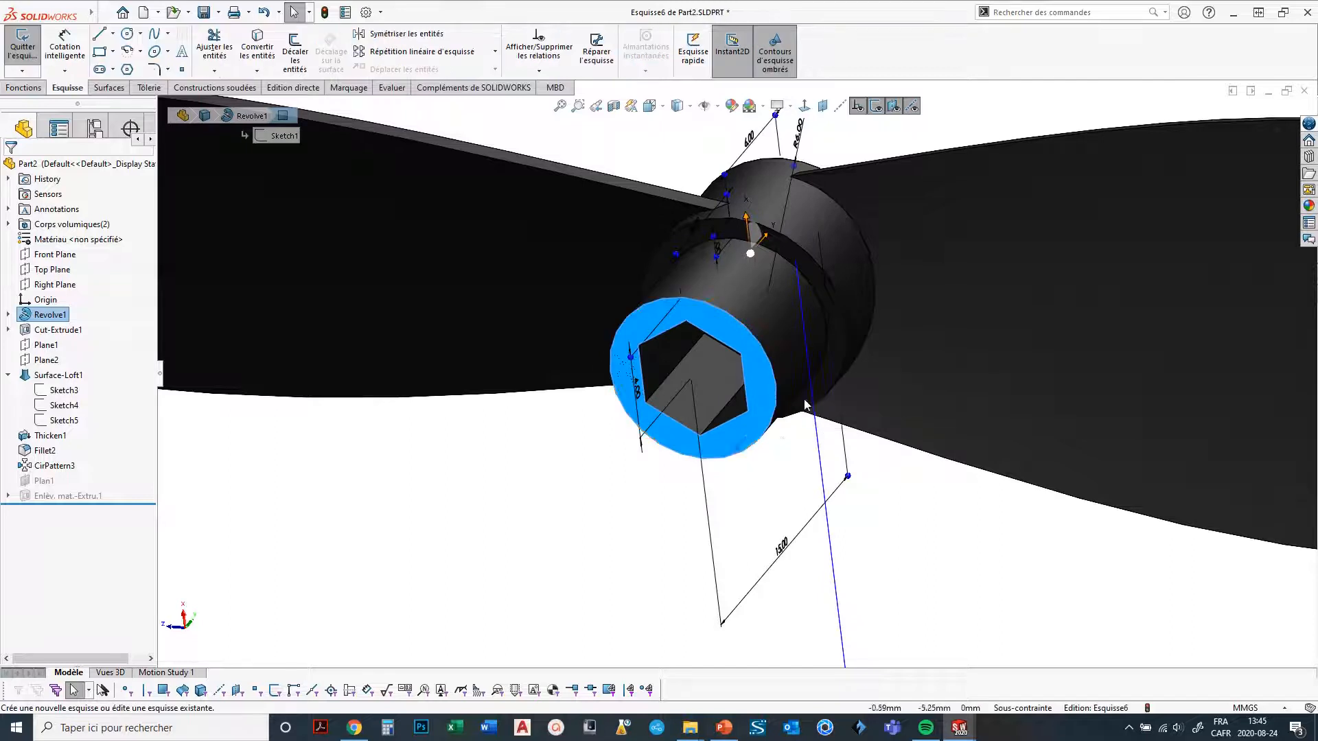
# Activate the Line tool with the sketch mouse gesture and start a line at the hexagon's lower corner.
pyautogui.moveTo(757, 488); pyautogui.dragTo(774, 492, button='right')
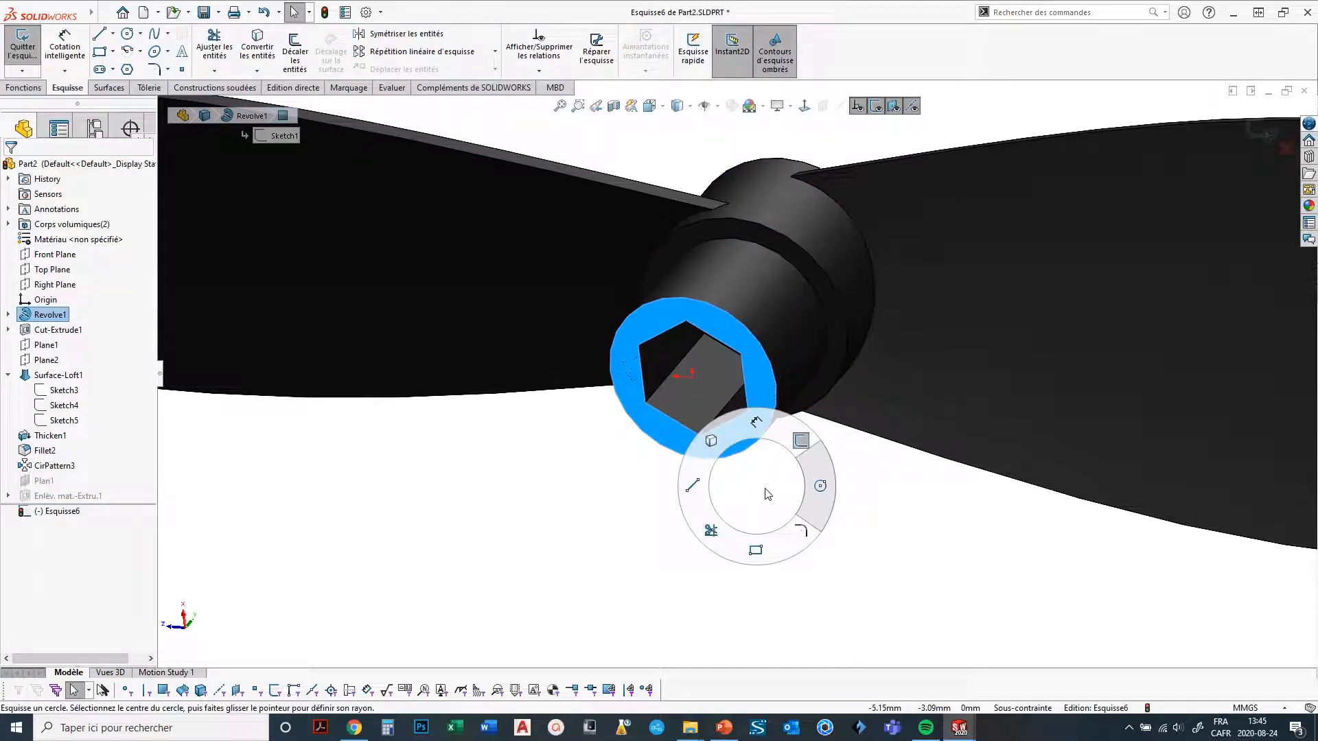
pyautogui.moveTo(768, 495); pyautogui.dragTo(714, 492, button='right')
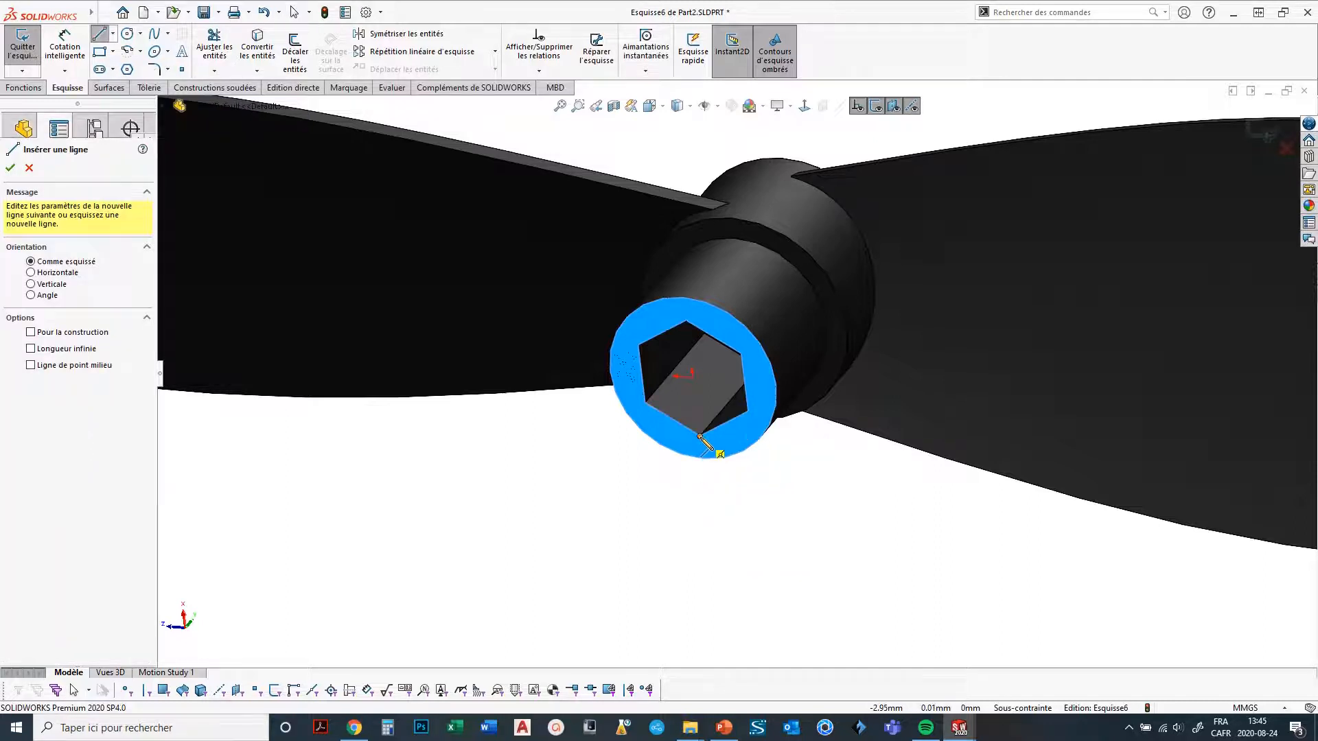
pyautogui.click(716, 450)
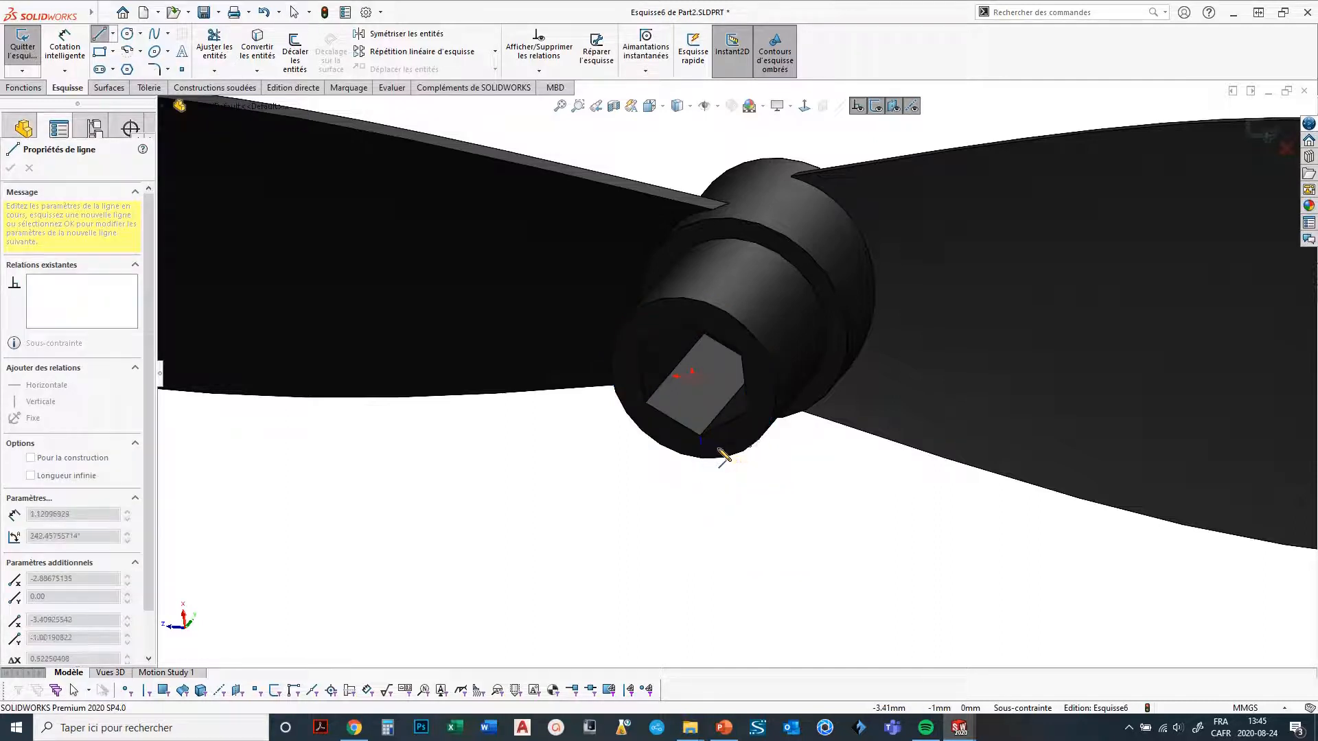
# Switch to the Circle tool with a mouse gesture and draw a circle of about 1.8 mm radius below the hub.
pyautogui.moveTo(705, 447); pyautogui.dragTo(731, 452, button='right')
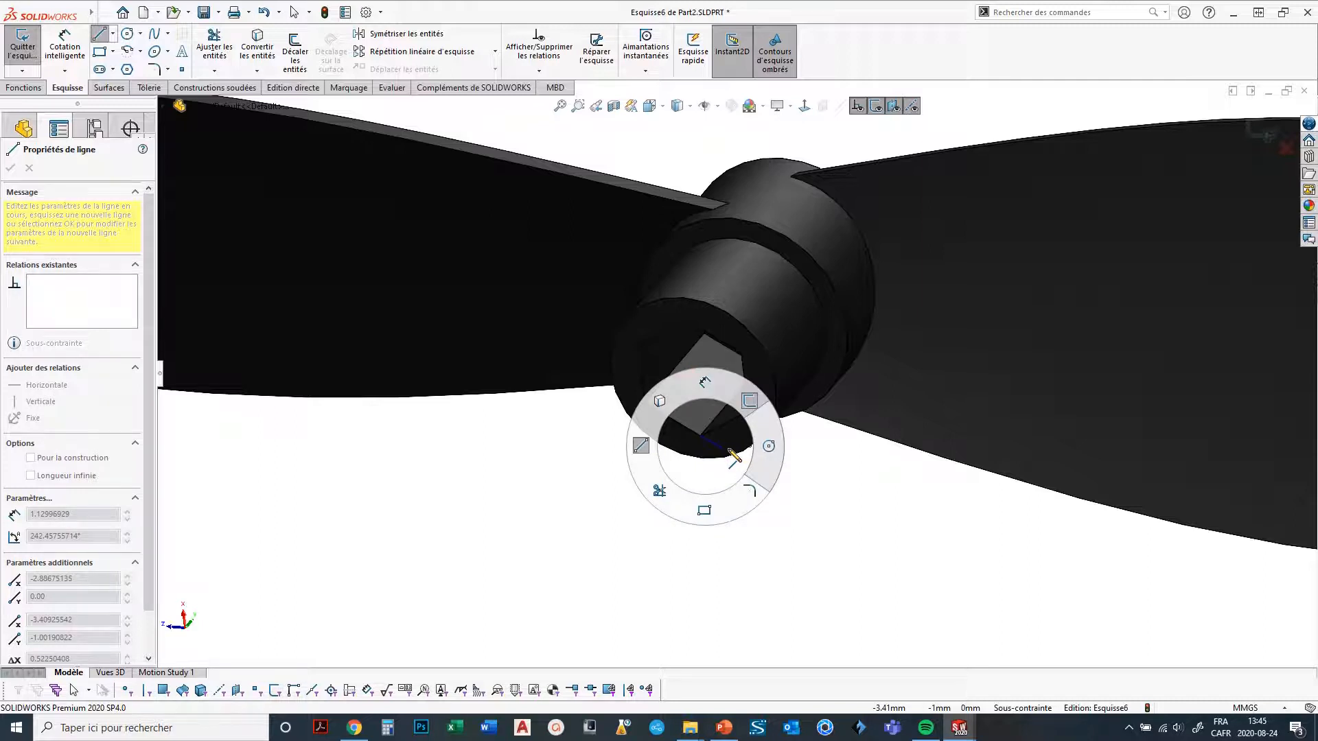
pyautogui.moveTo(731, 452); pyautogui.dragTo(769, 448, button='right')
pyautogui.click(794, 492)
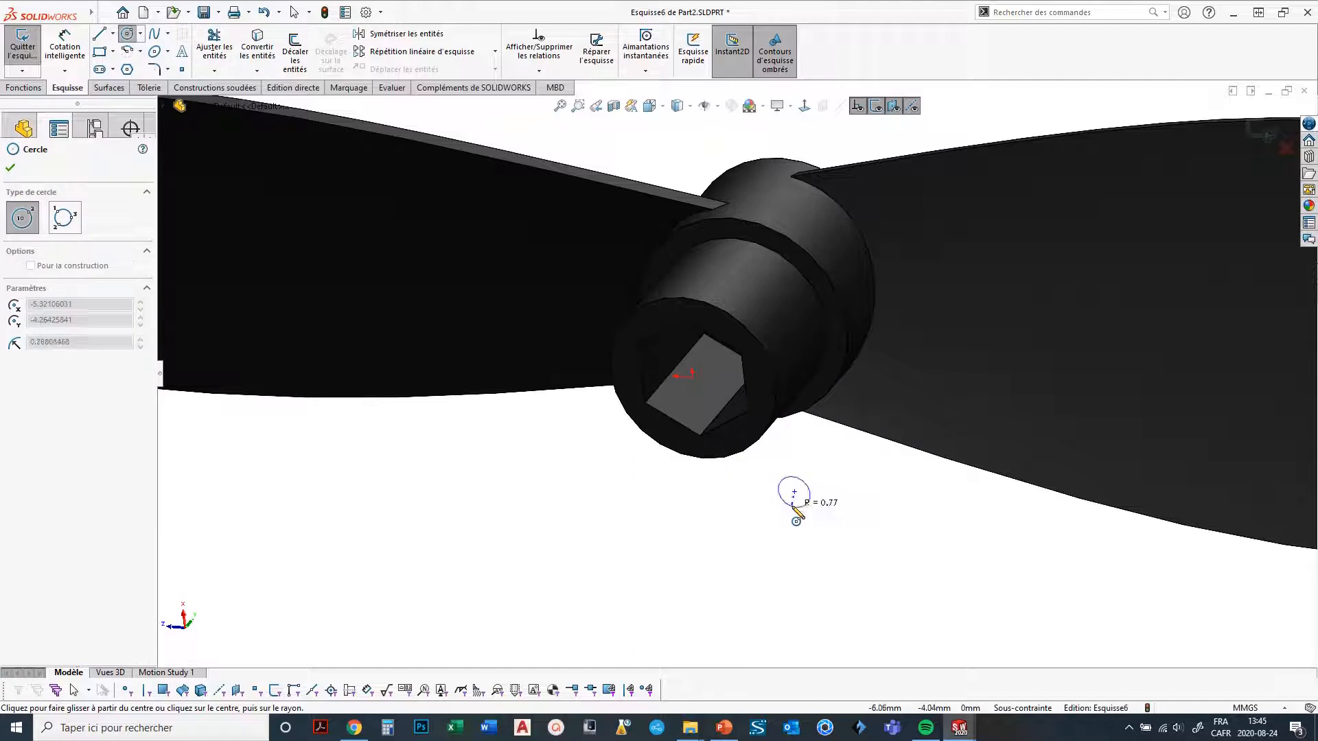
pyautogui.click(799, 528)
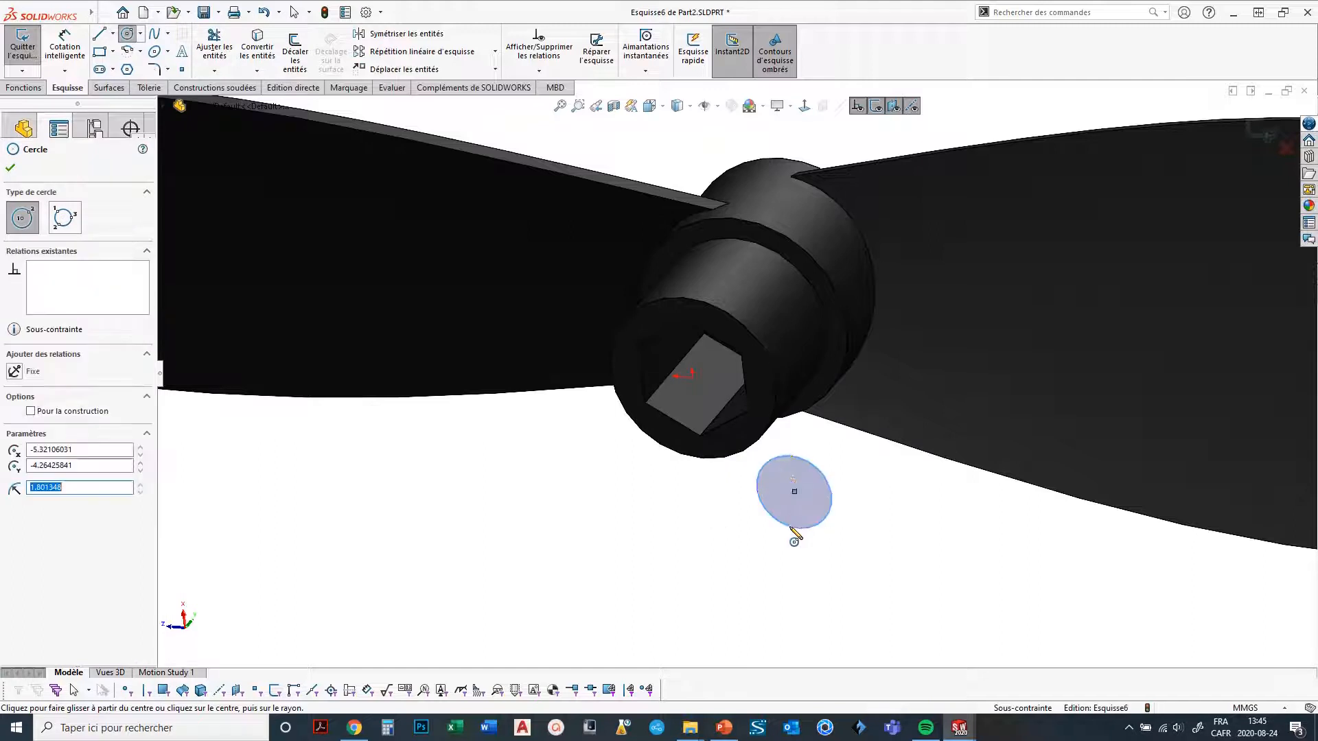
# Leave the Circle tool and delete the circle sketched below the hub.
pyautogui.rightClick(870, 540)
pyautogui.click(845, 546)
pyautogui.press('Escape')
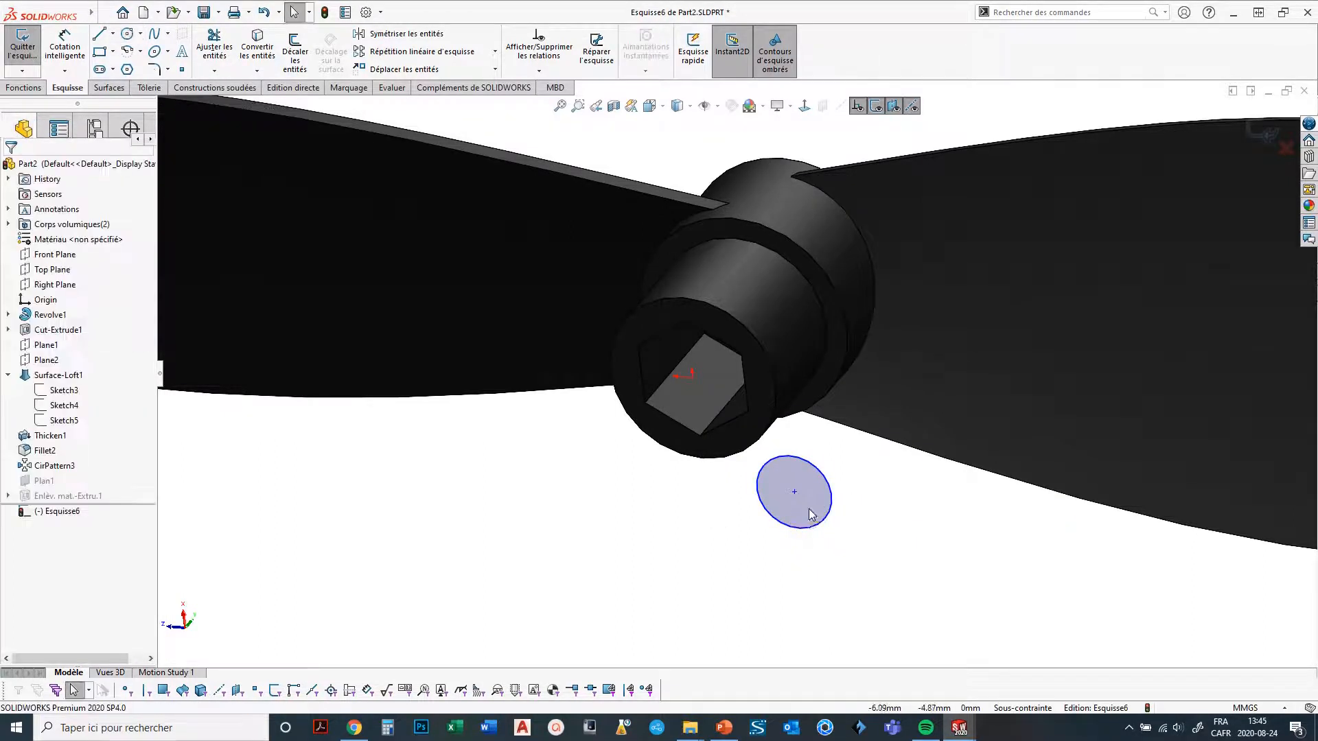
pyautogui.click(831, 516)
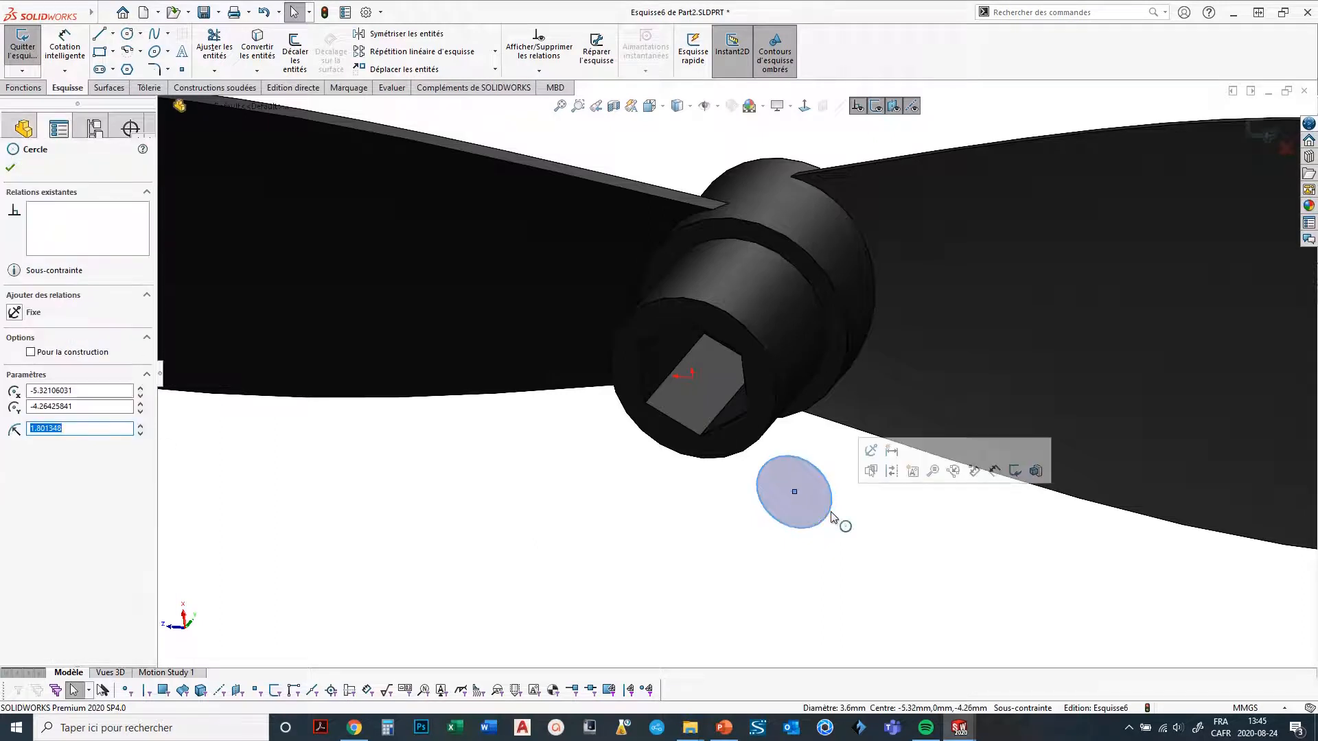
pyautogui.press('Delete')
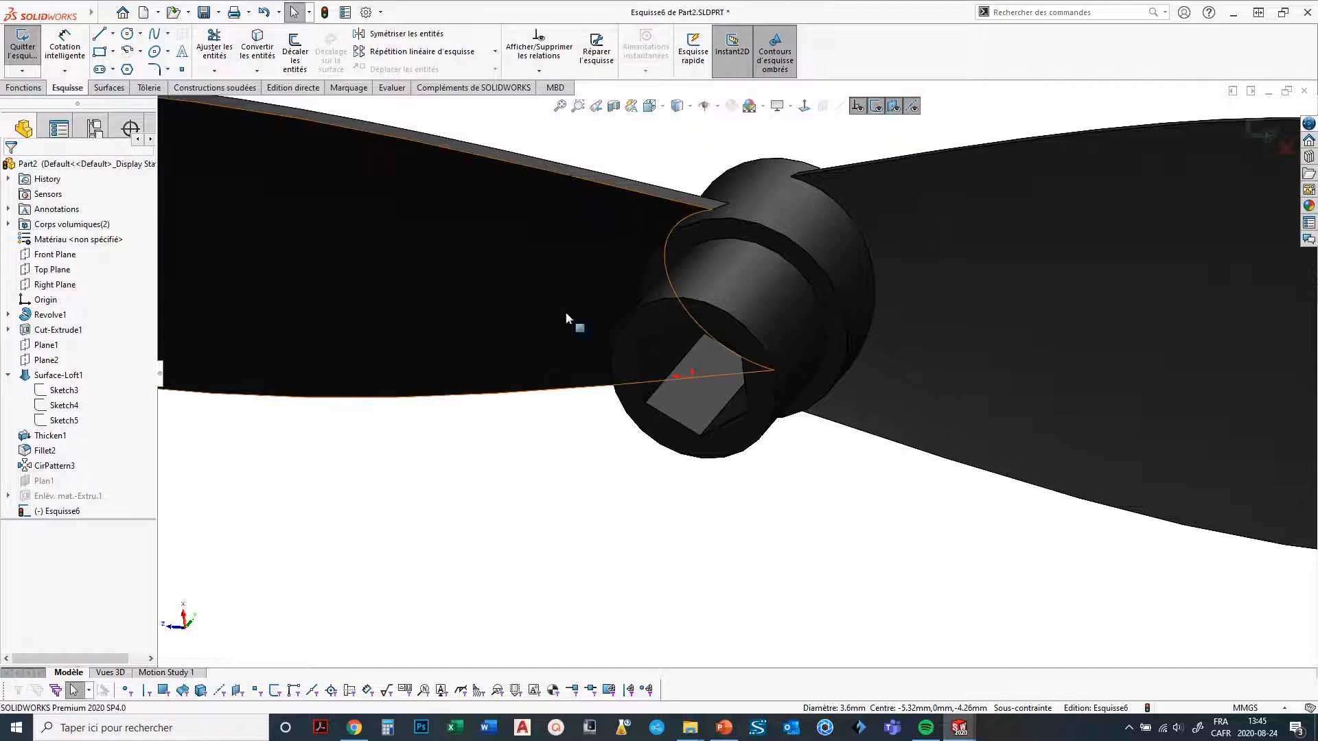
pyautogui.rightClick(616, 542)
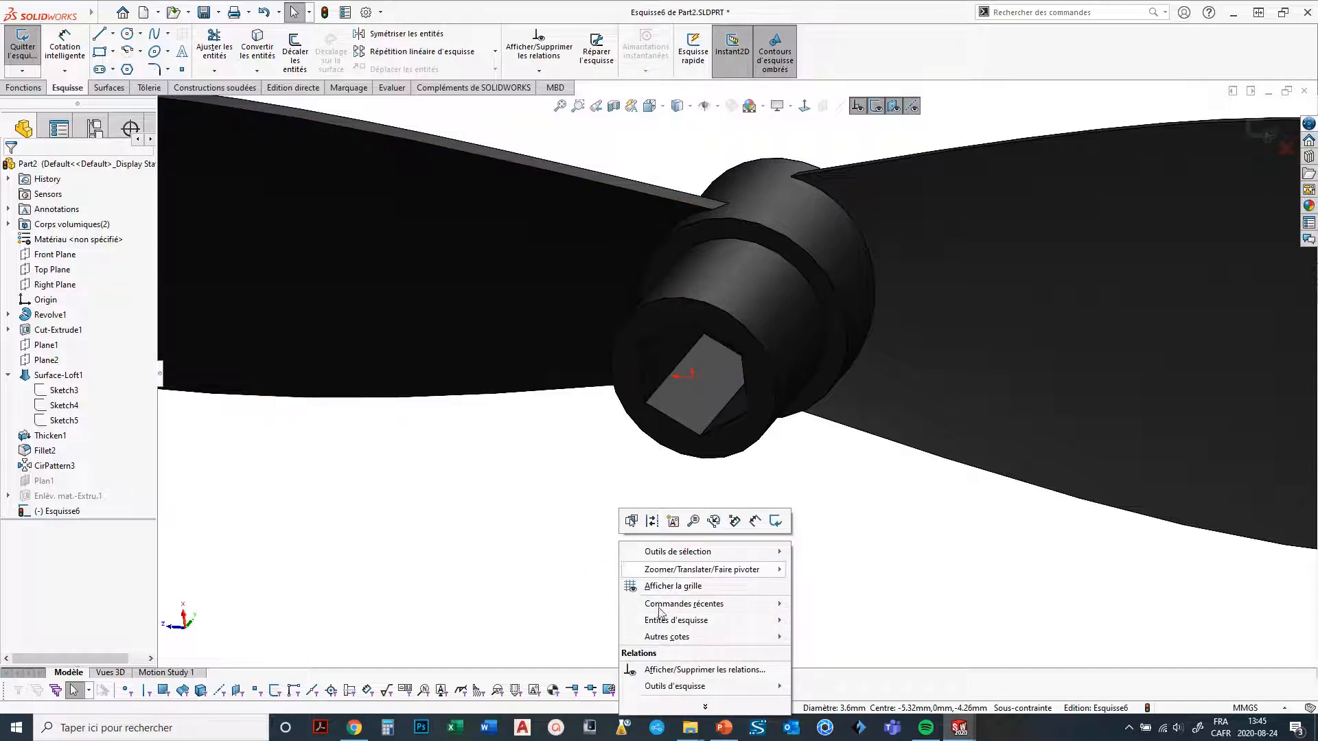
pyautogui.click(527, 486)
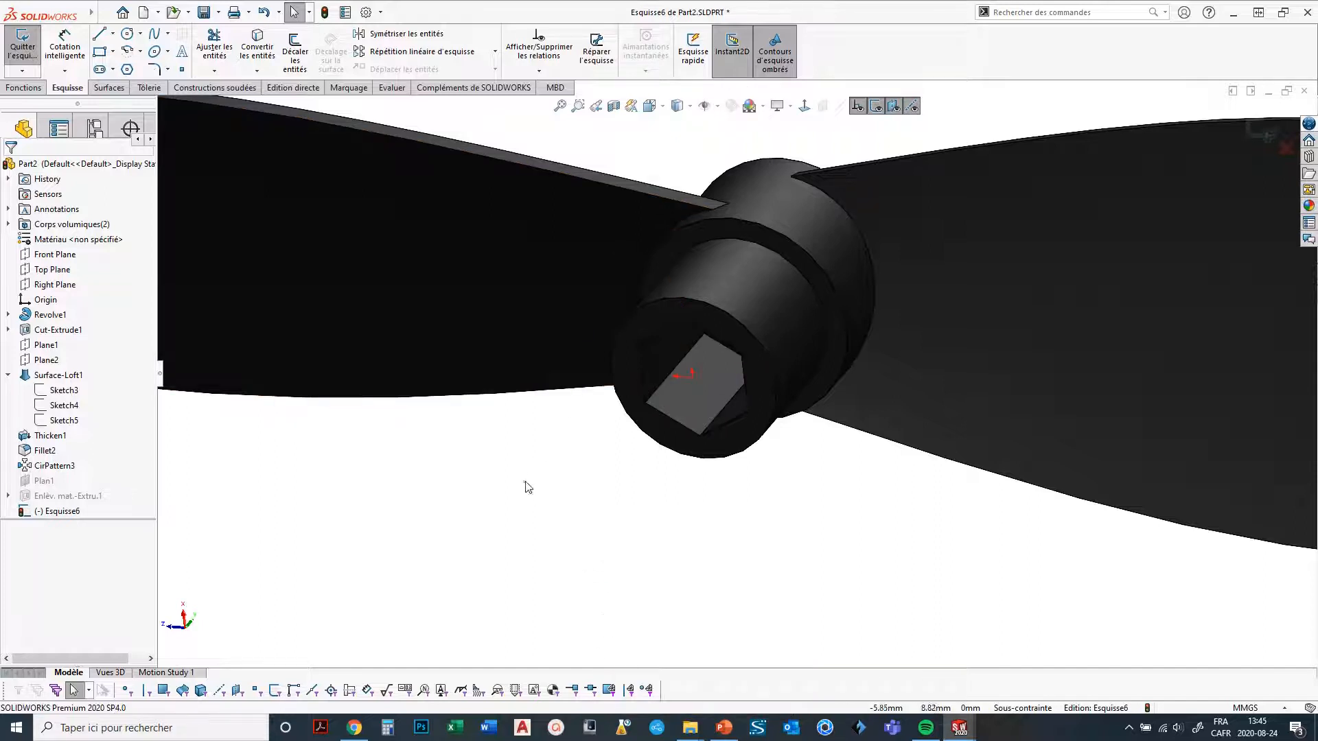
# Examine the options for showing or resetting customized shortcuts and menus in the Customize dialog, then close it without changes.
pyautogui.rightClick(976, 66)
pyautogui.click(1009, 137)
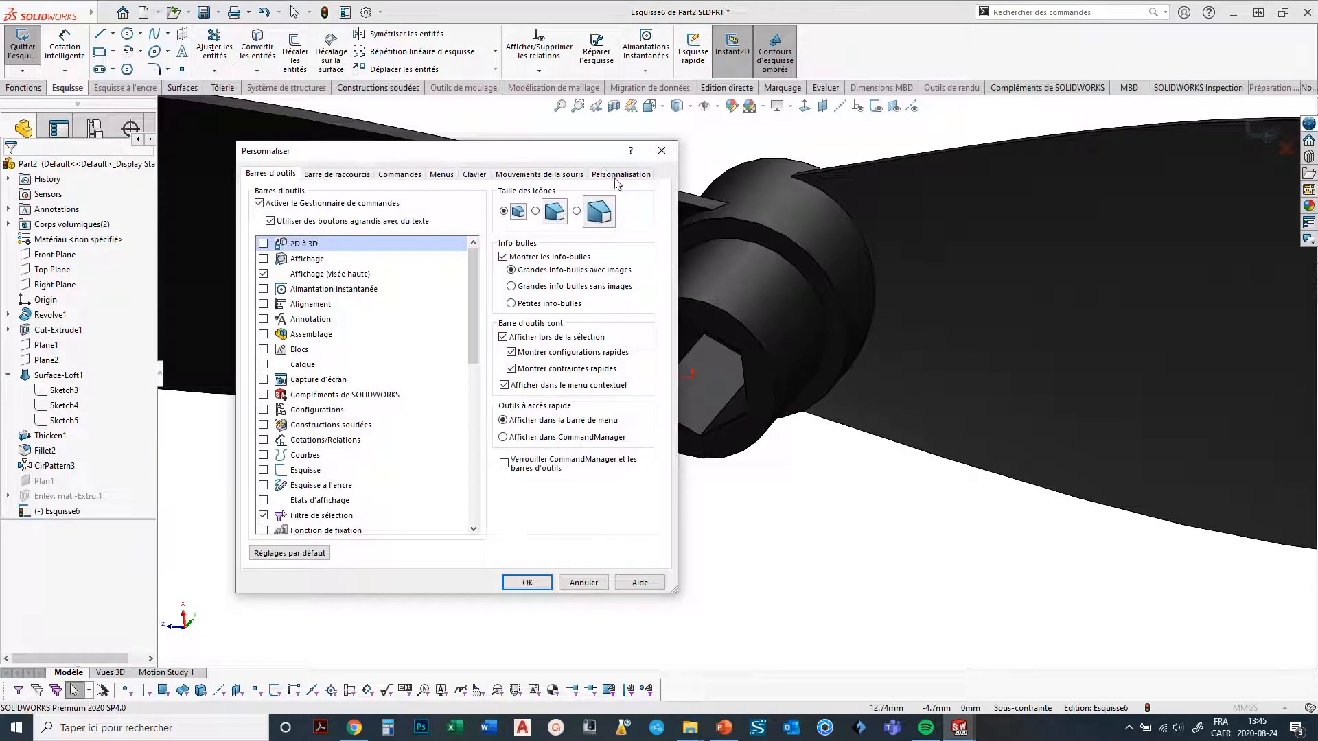
pyautogui.click(619, 174)
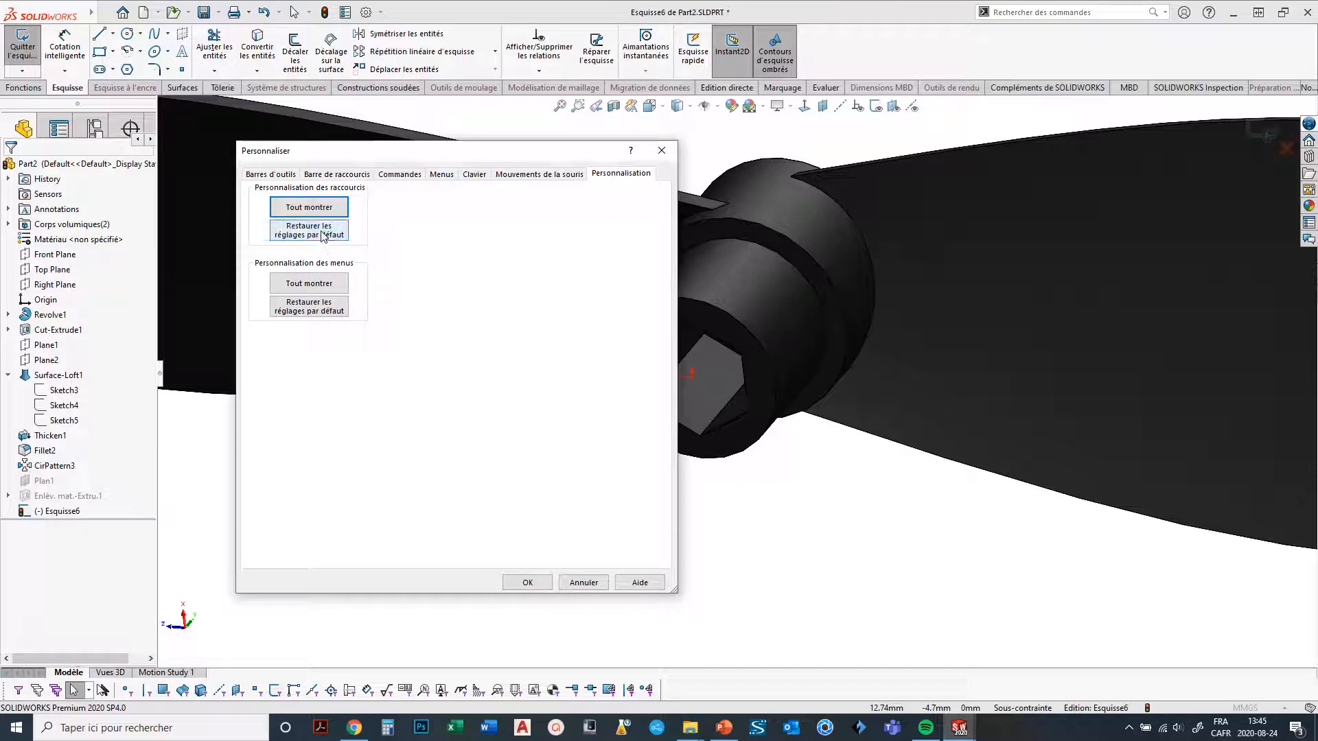
pyautogui.click(582, 584)
# Exit the empty sketch on the hub's end face.
pyautogui.scroll(-3, 918, 533)
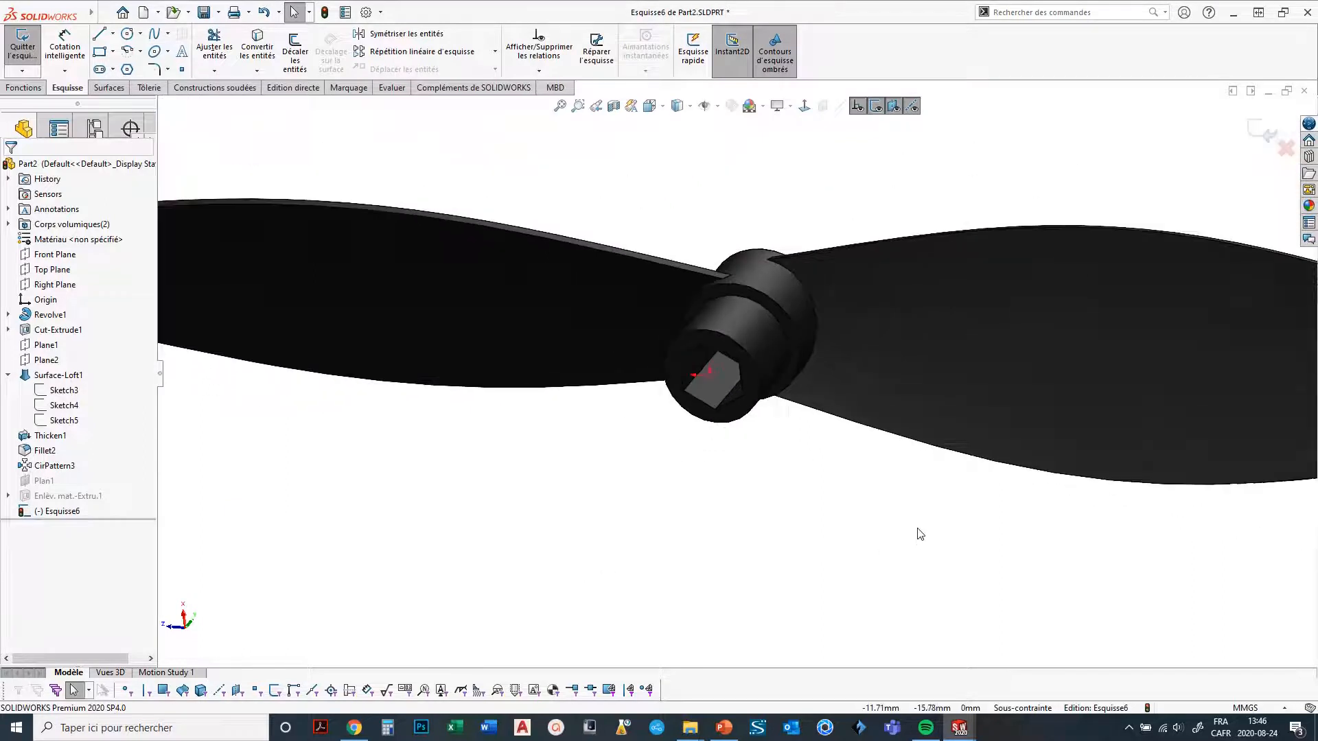
pyautogui.moveTo(918, 532); pyautogui.dragTo(1020, 502, button='middle')
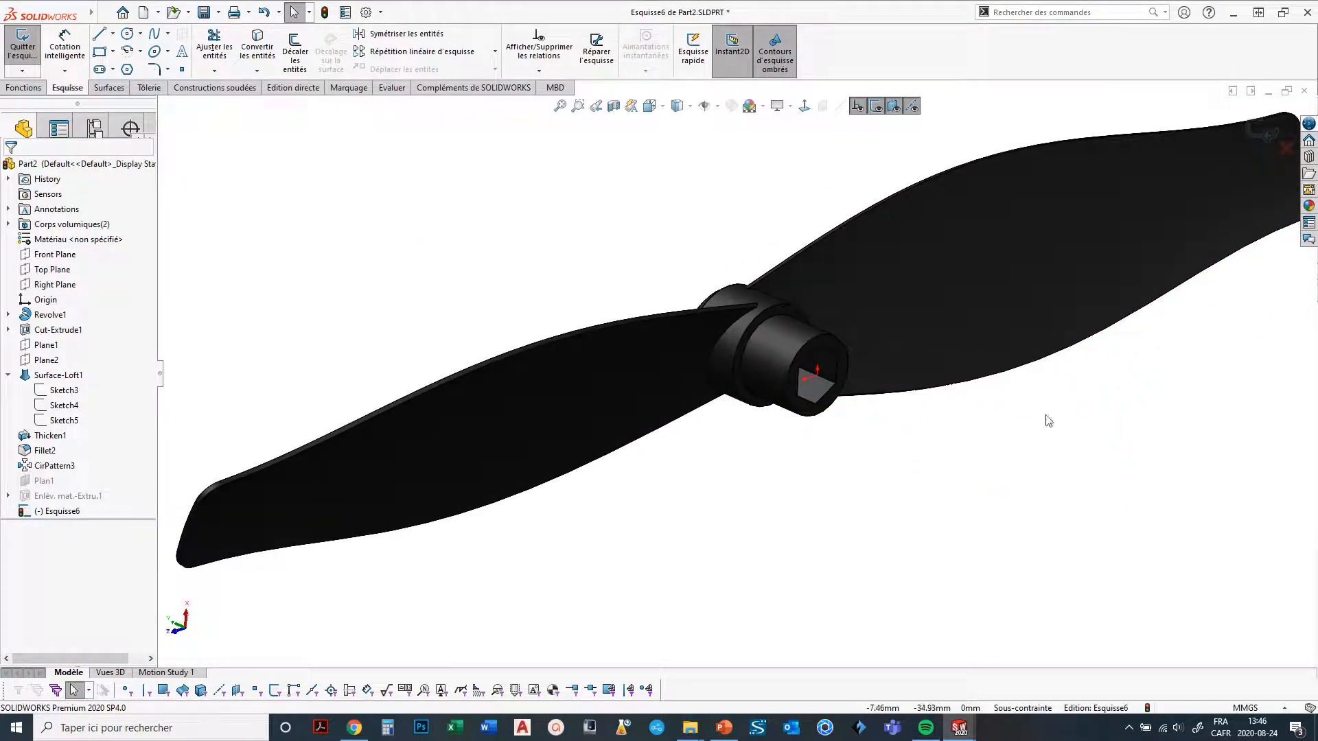
pyautogui.click(1265, 138)
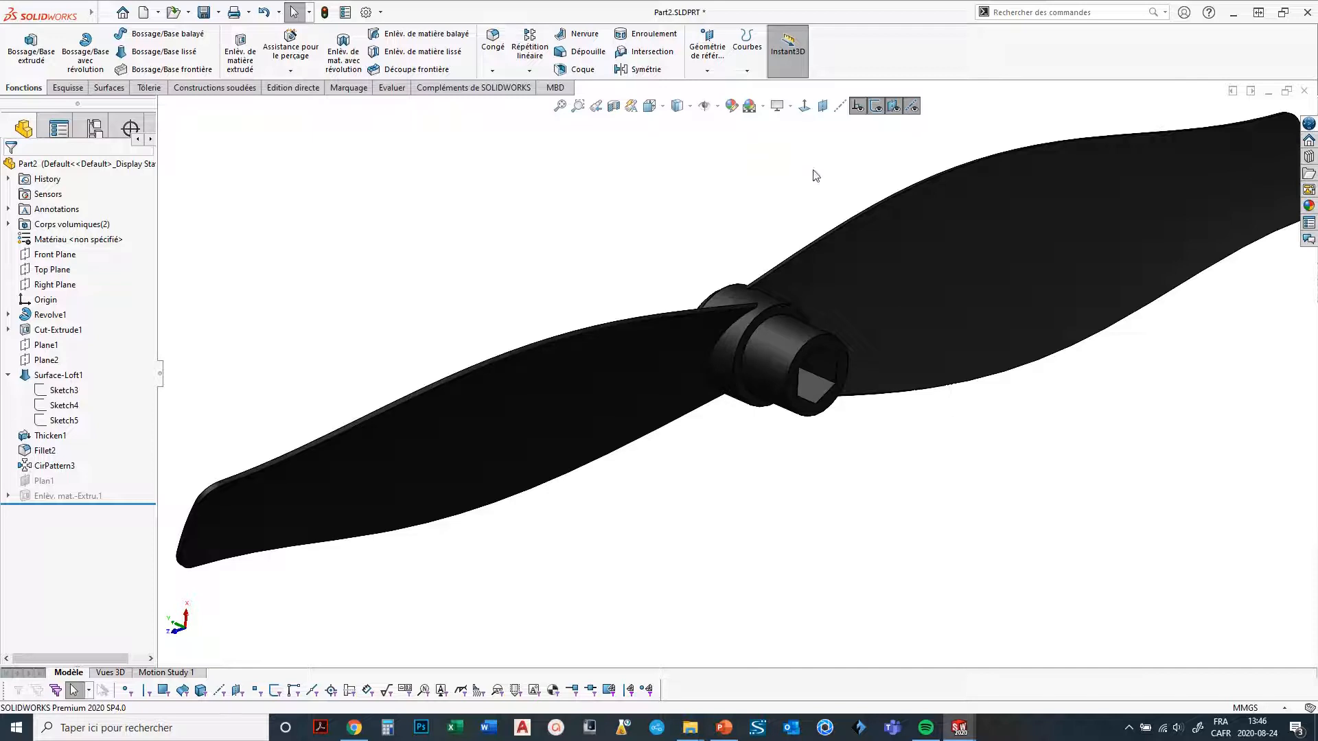
pyautogui.moveTo(1268, 359); pyautogui.dragTo(1213, 279, button='middle')
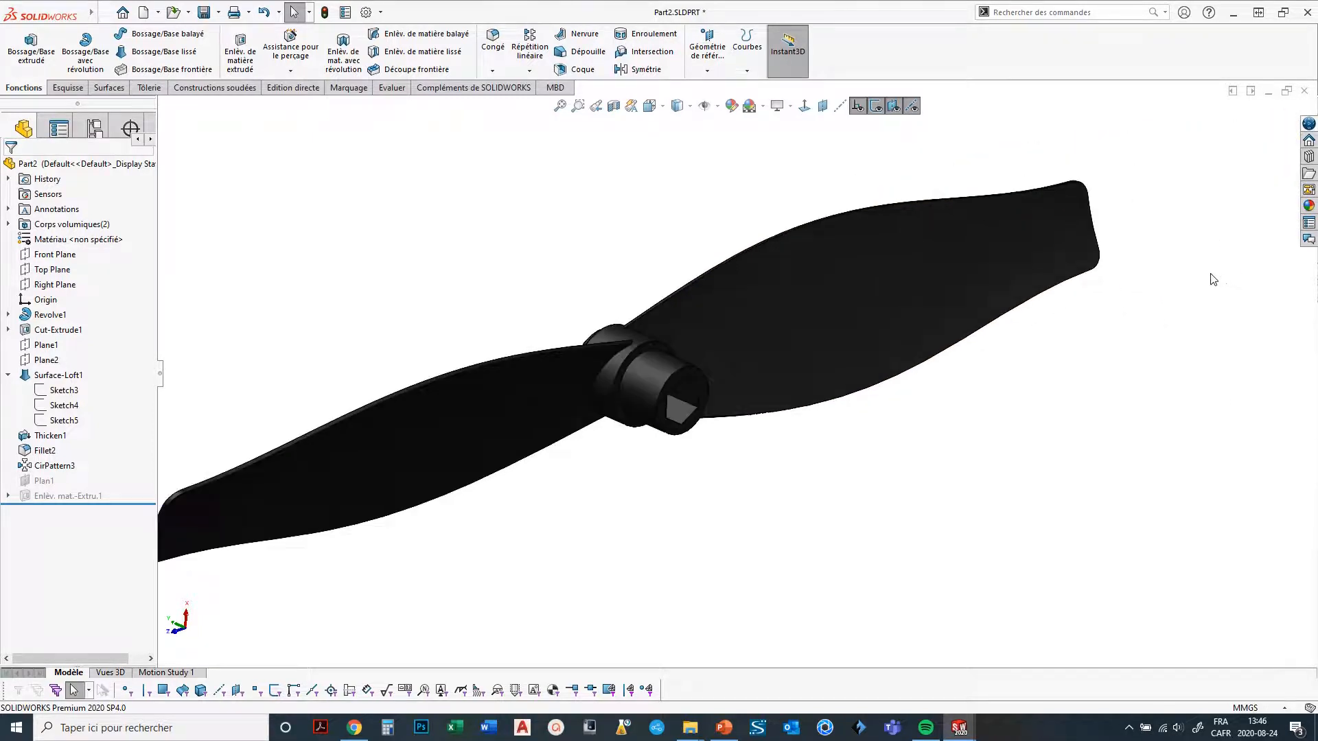
pyautogui.scroll(3, 891, 382)
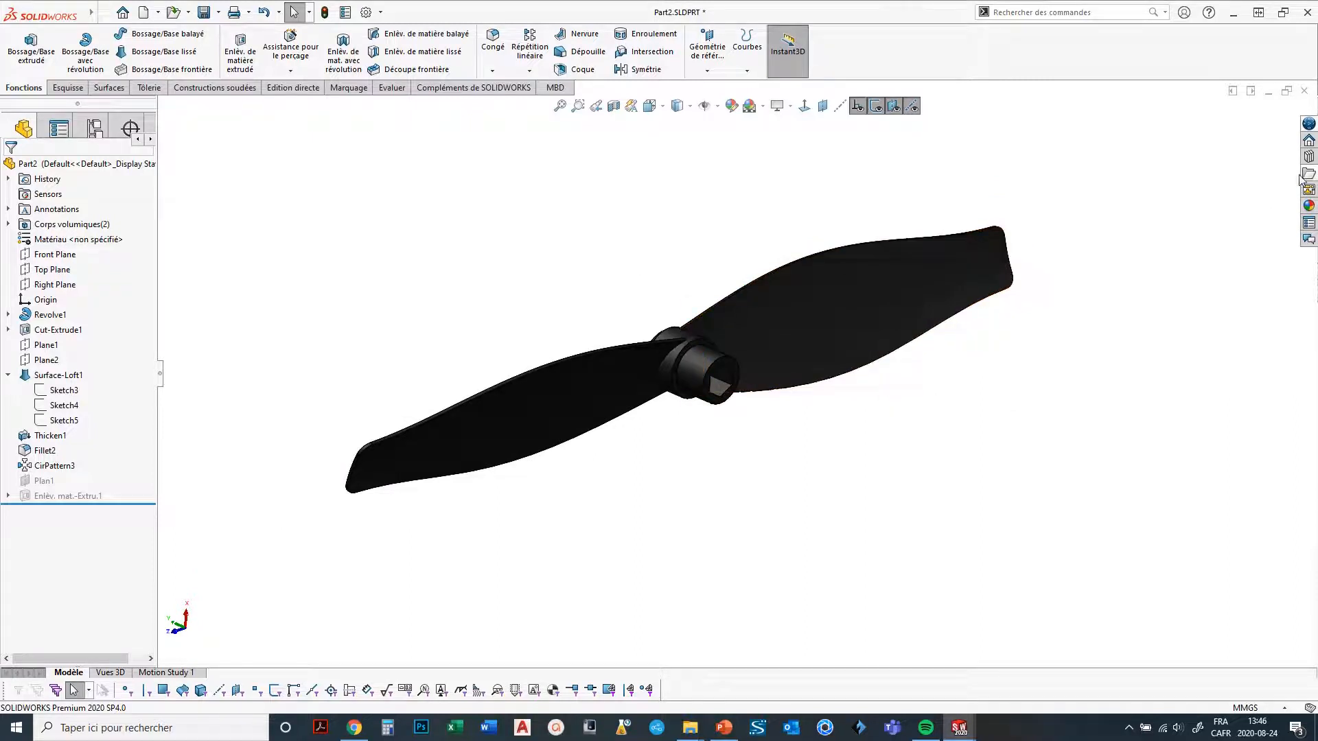
# Start the Copy Settings Wizard from the SOLIDWORKS resources and proceed with saving the settings to a file.
pyautogui.click(1309, 141)
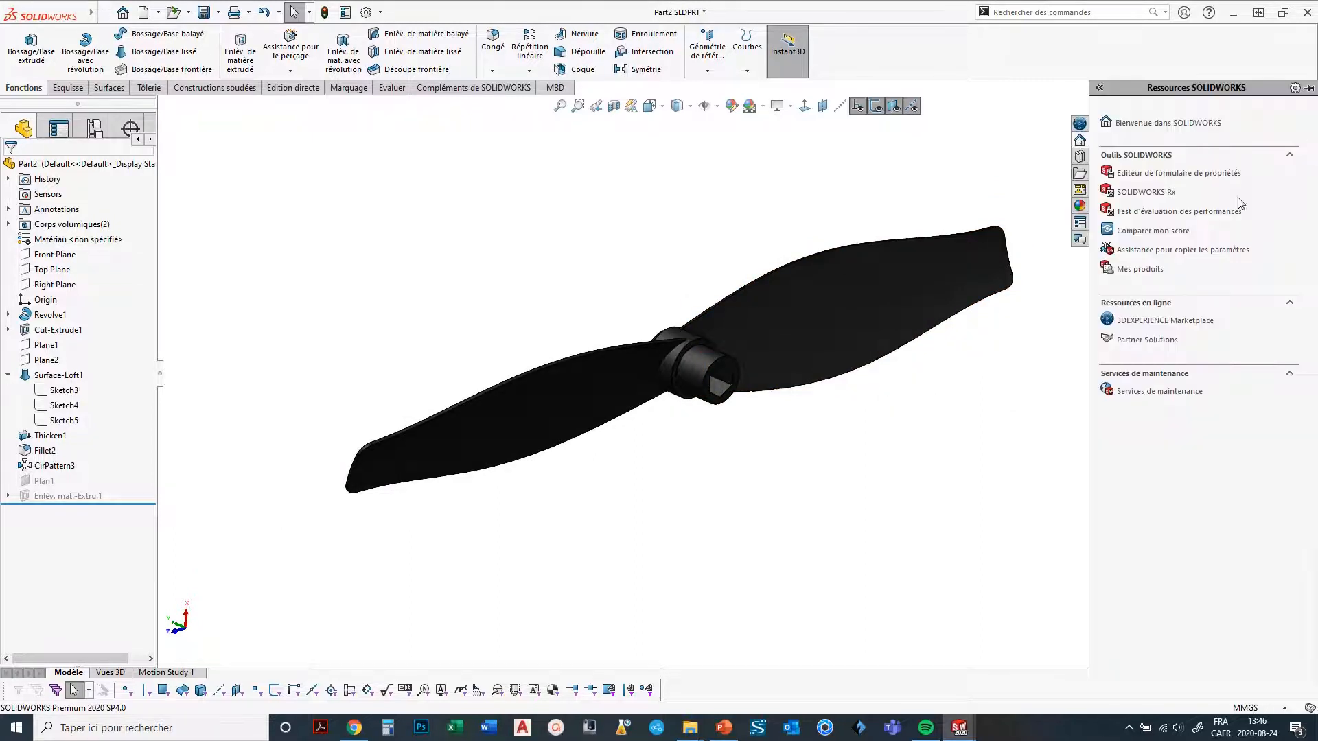
pyautogui.click(1159, 252)
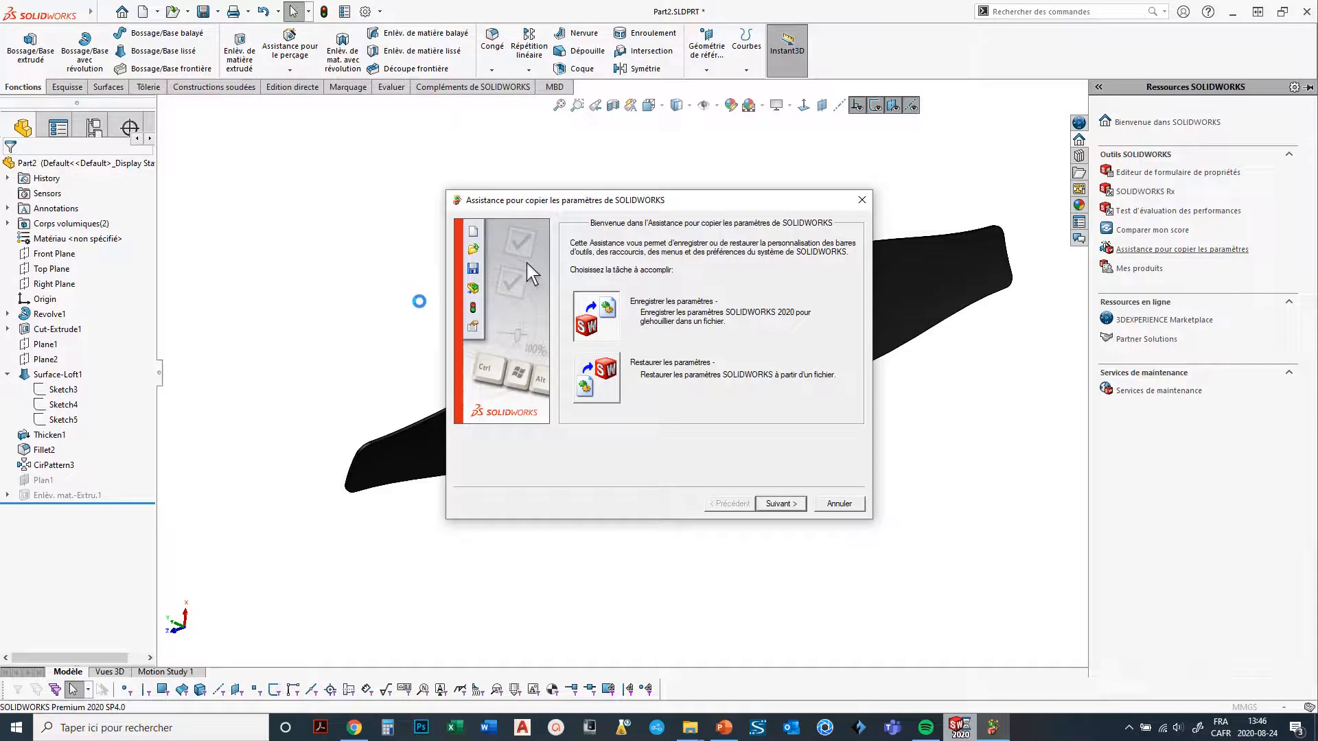
pyautogui.click(776, 508)
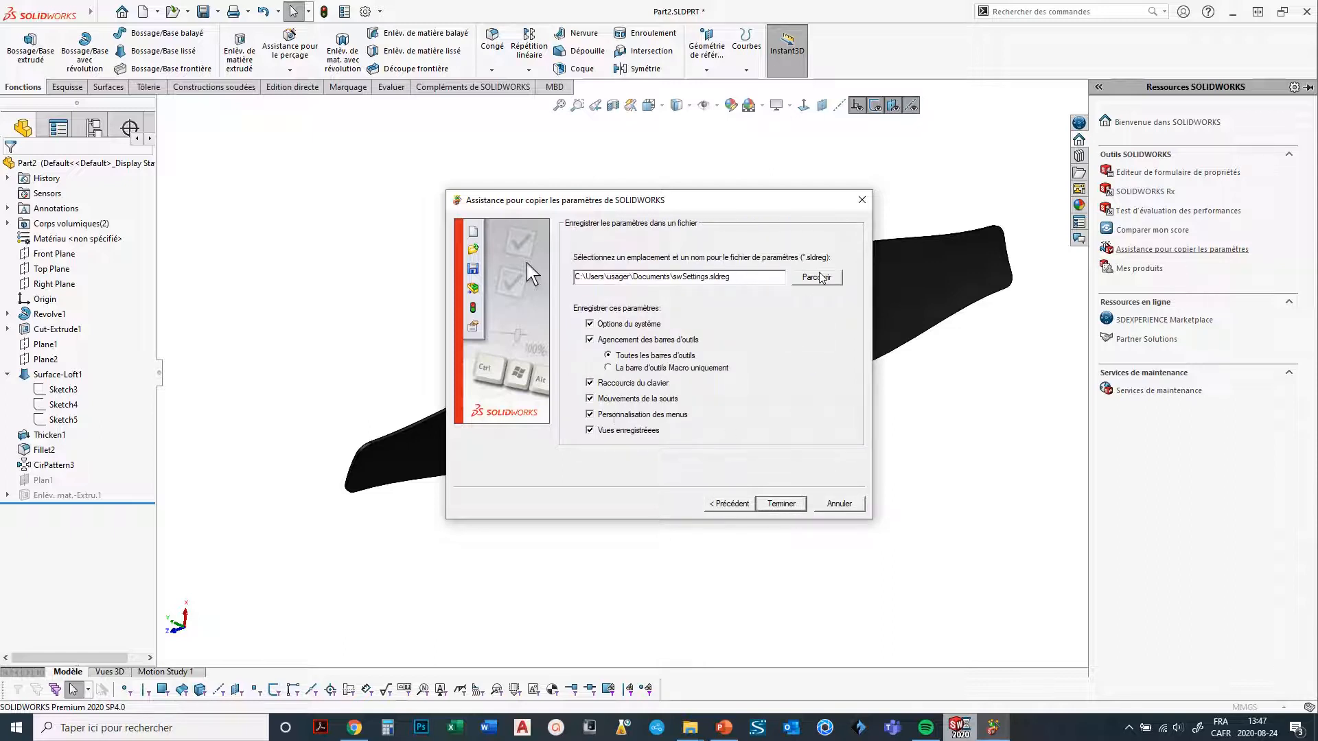
# Set the settings file's location to the Desktop and its name to 2020-08-24_swSettings.sldreg.
pyautogui.click(800, 282)
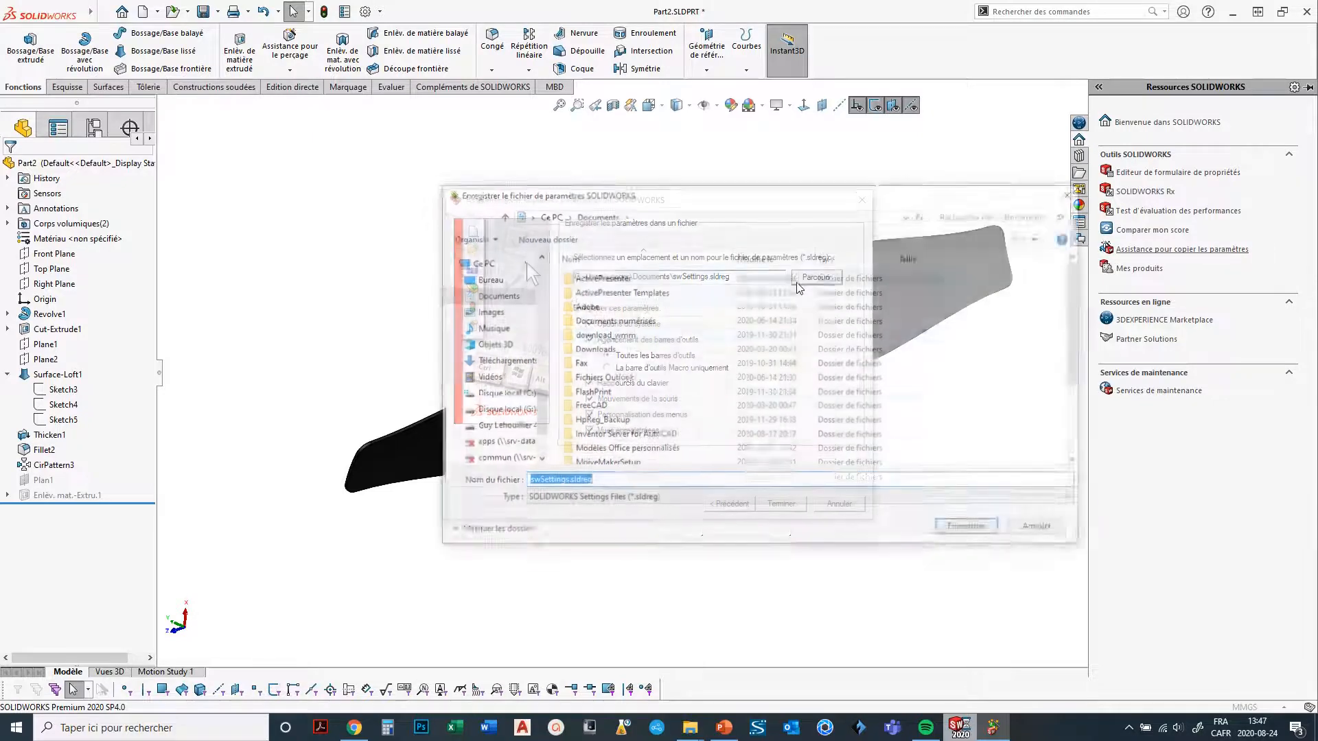
pyautogui.scroll(-1, 508, 412)
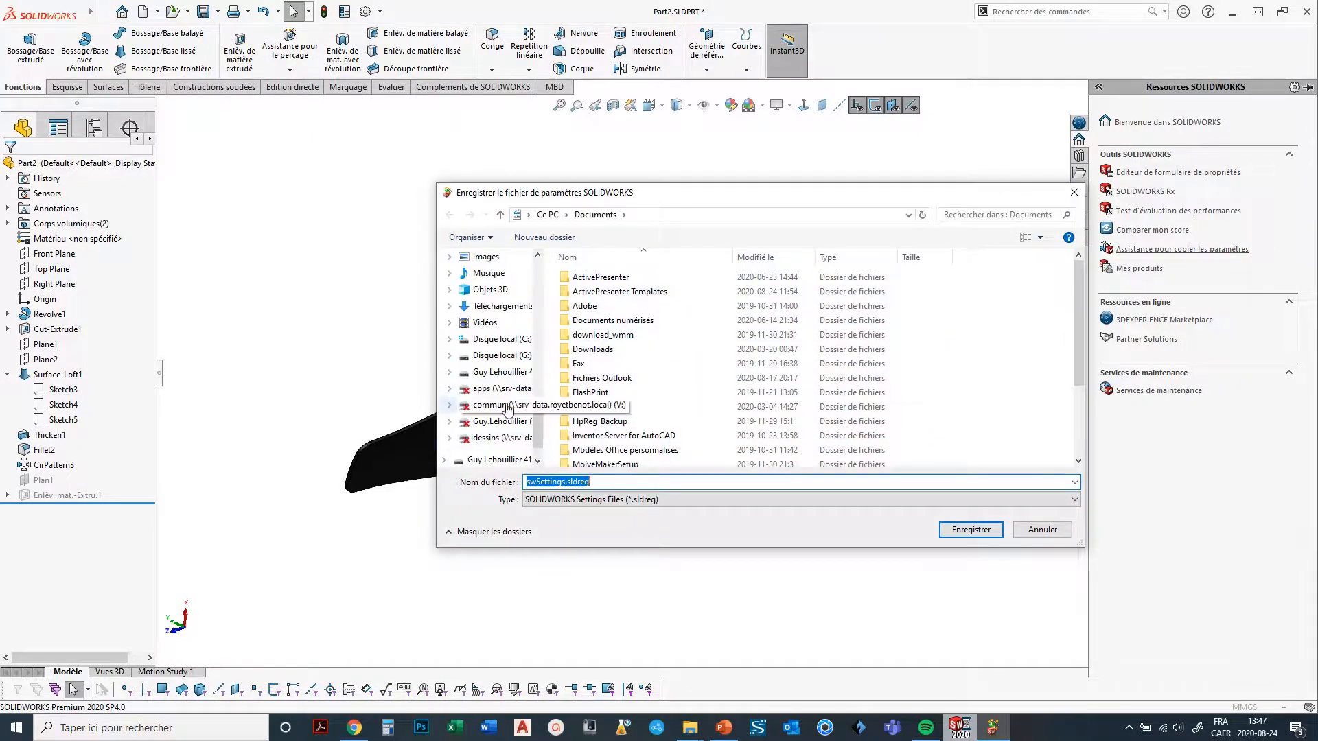
pyautogui.scroll(2, 508, 410)
pyautogui.click(489, 327)
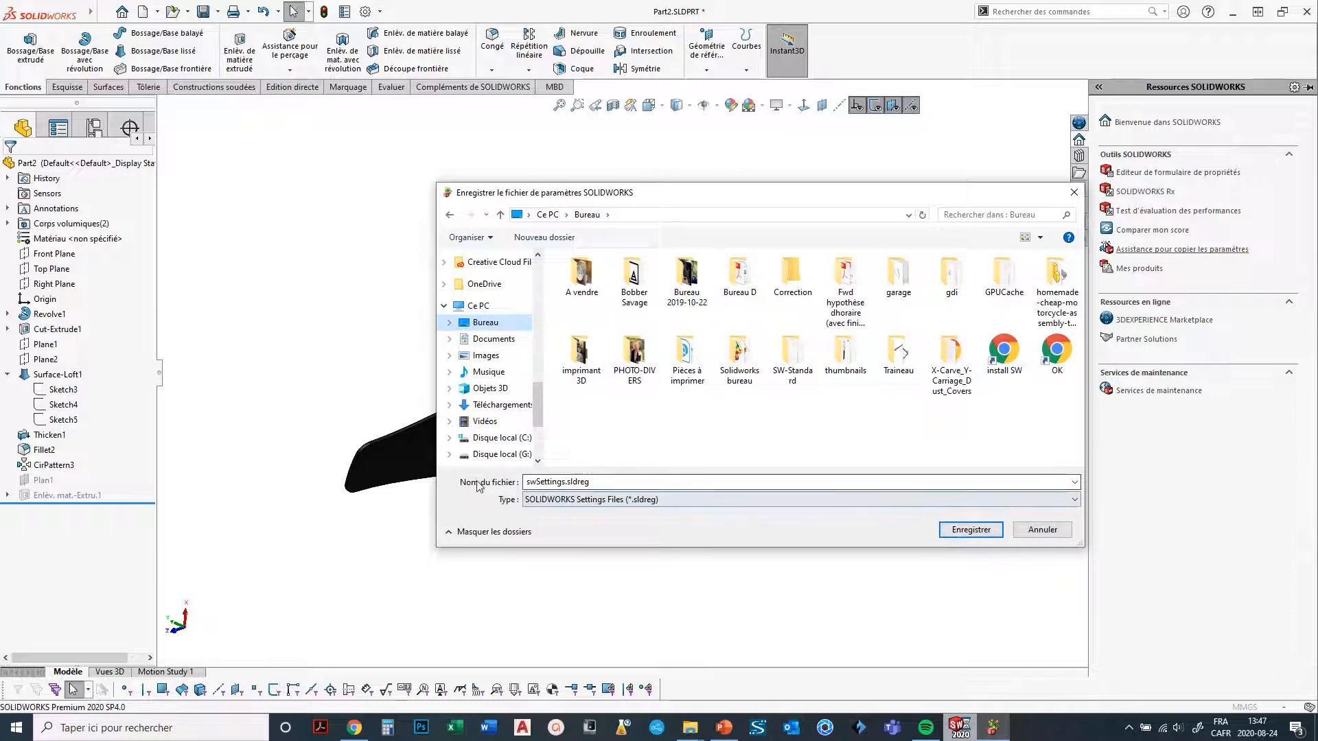
pyautogui.click(642, 481)
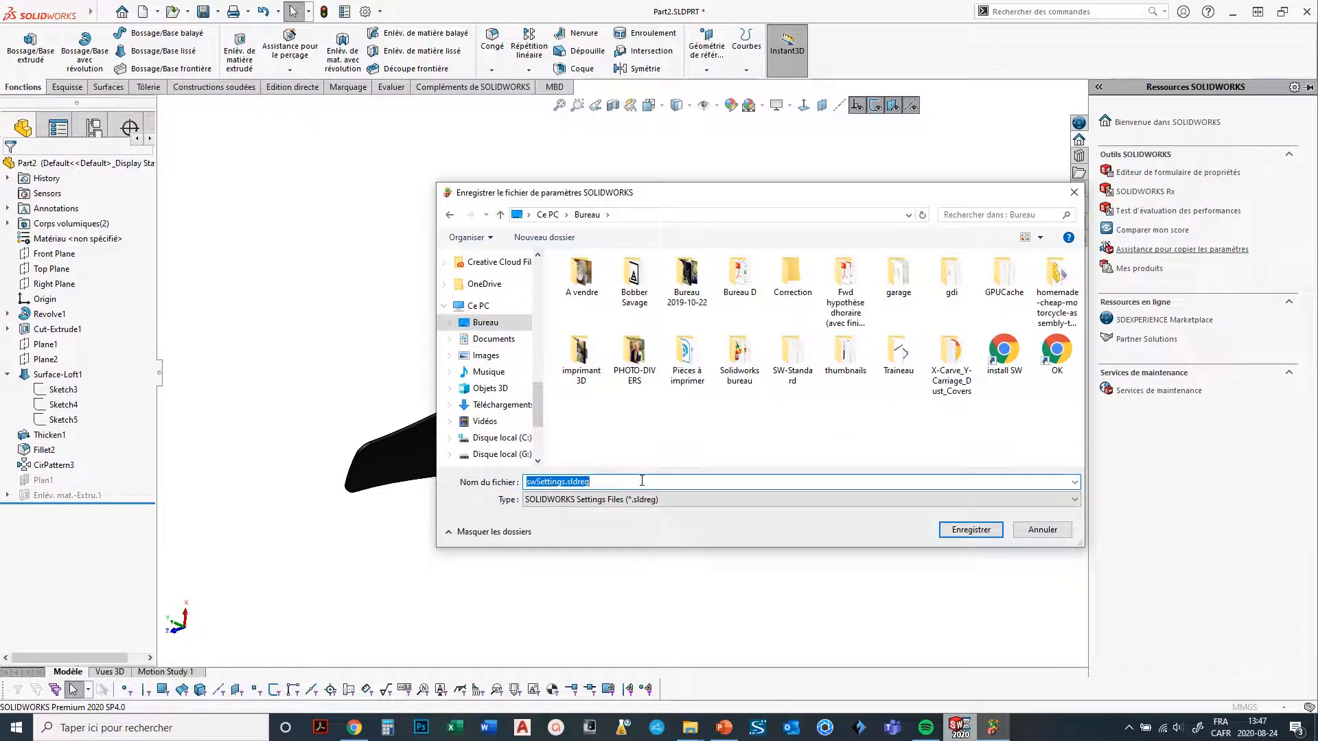
pyautogui.click(532, 483)
pyautogui.write('2020-08-')
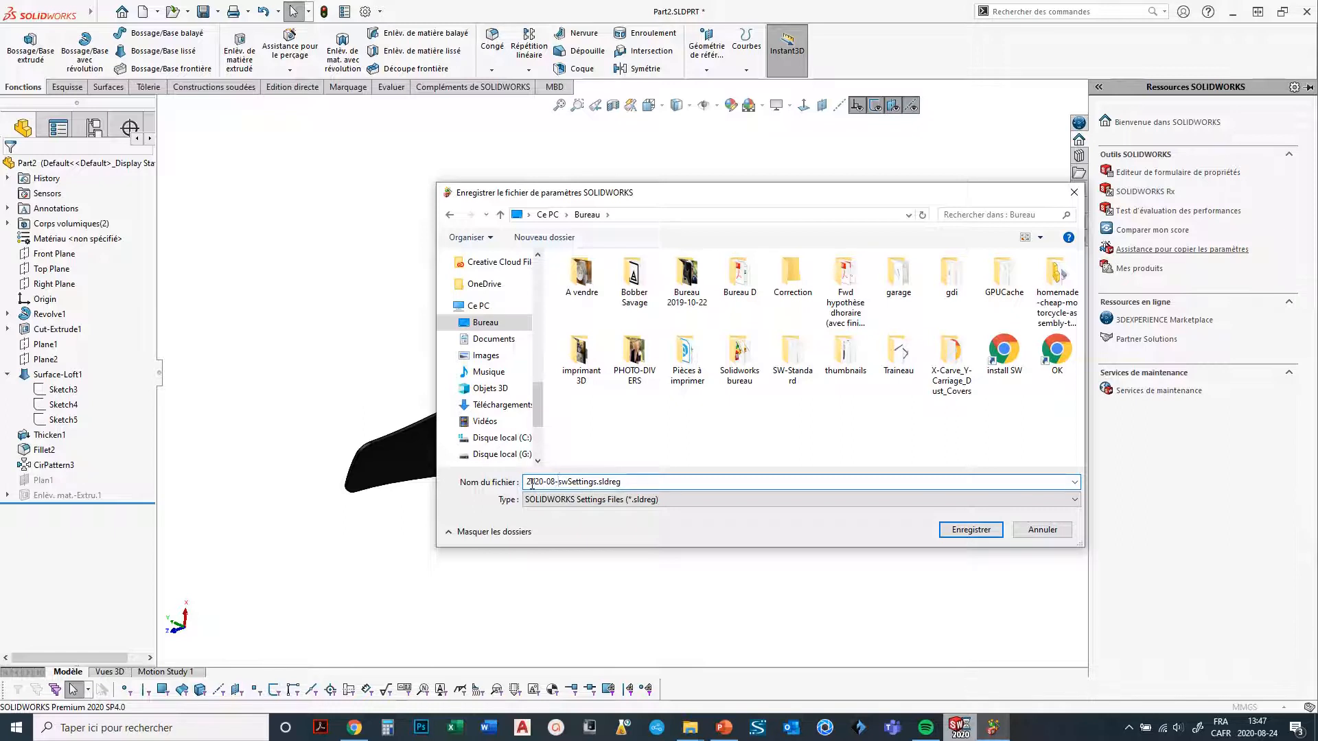
pyautogui.write('24_')
pyautogui.click(983, 533)
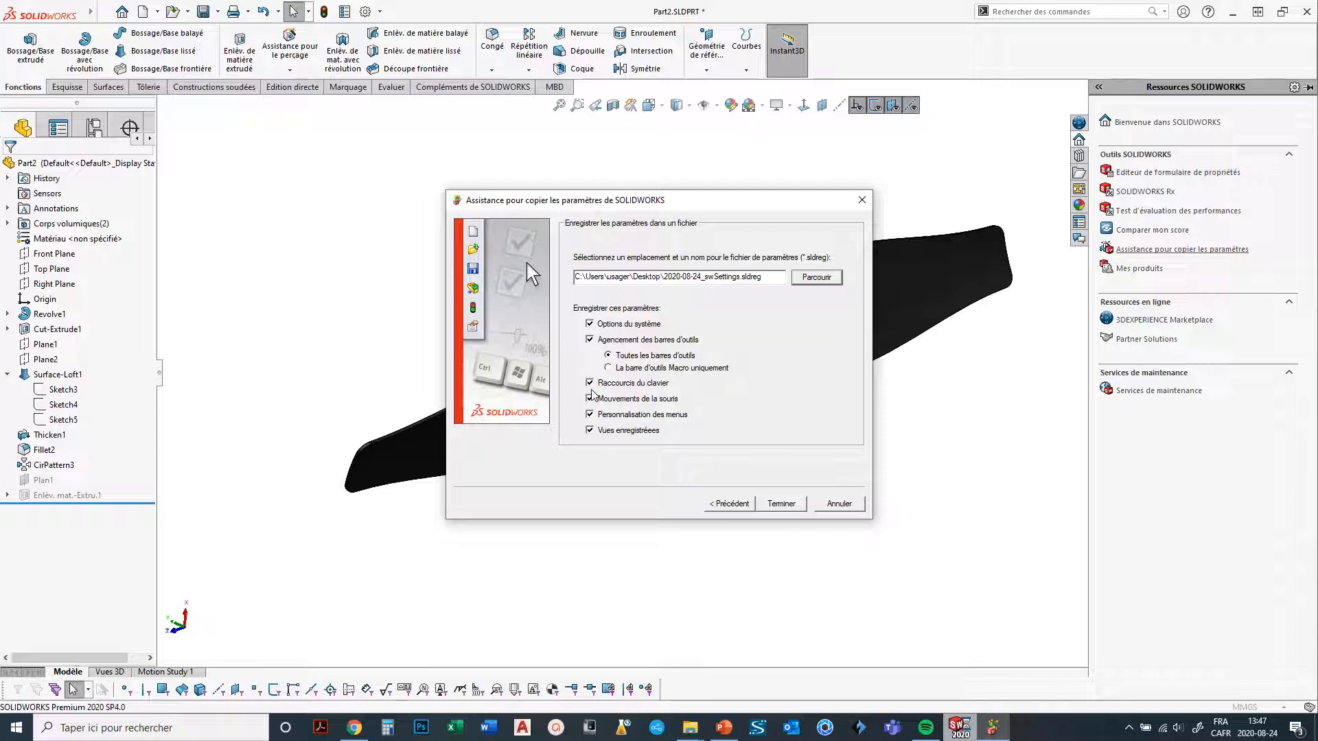
# Save the system options, all toolbars, keyboard shortcuts, mouse gestures, menu customization and saved views to the settings file.
pyautogui.click(591, 326)
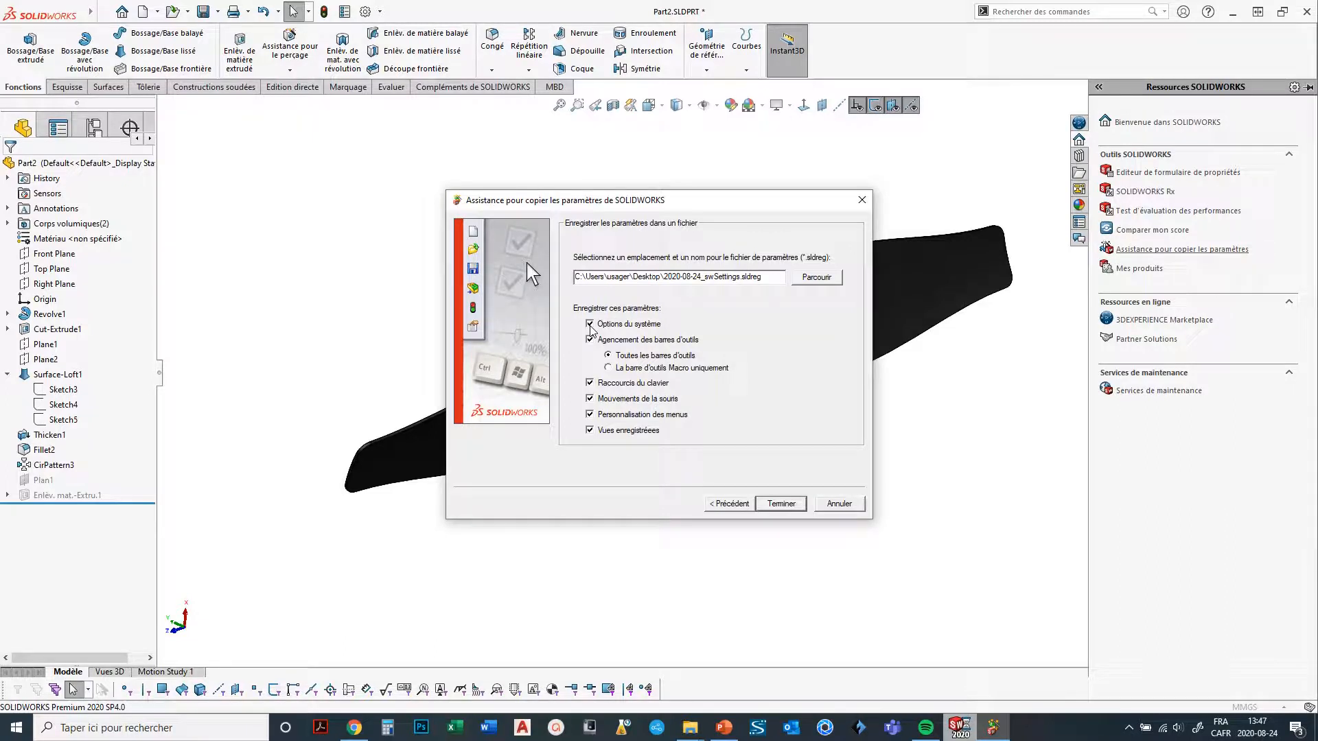
pyautogui.click(784, 507)
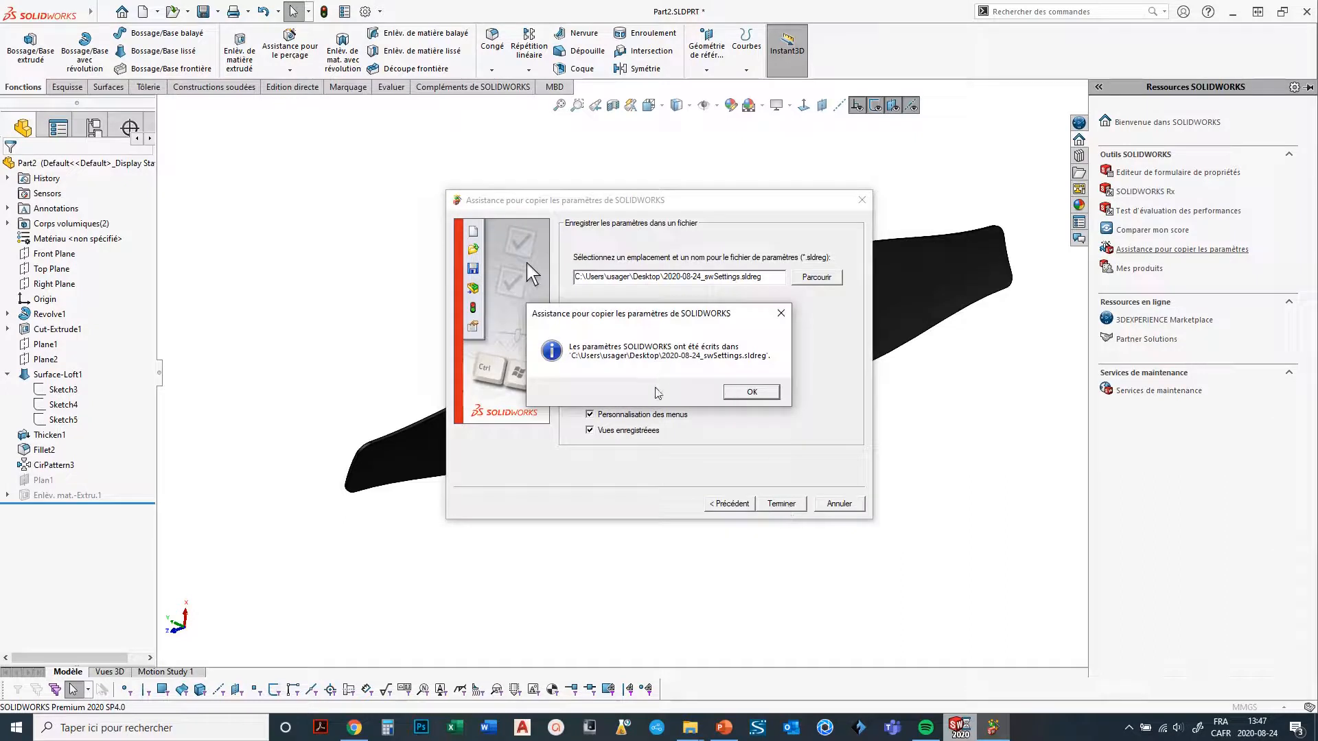
pyautogui.click(743, 394)
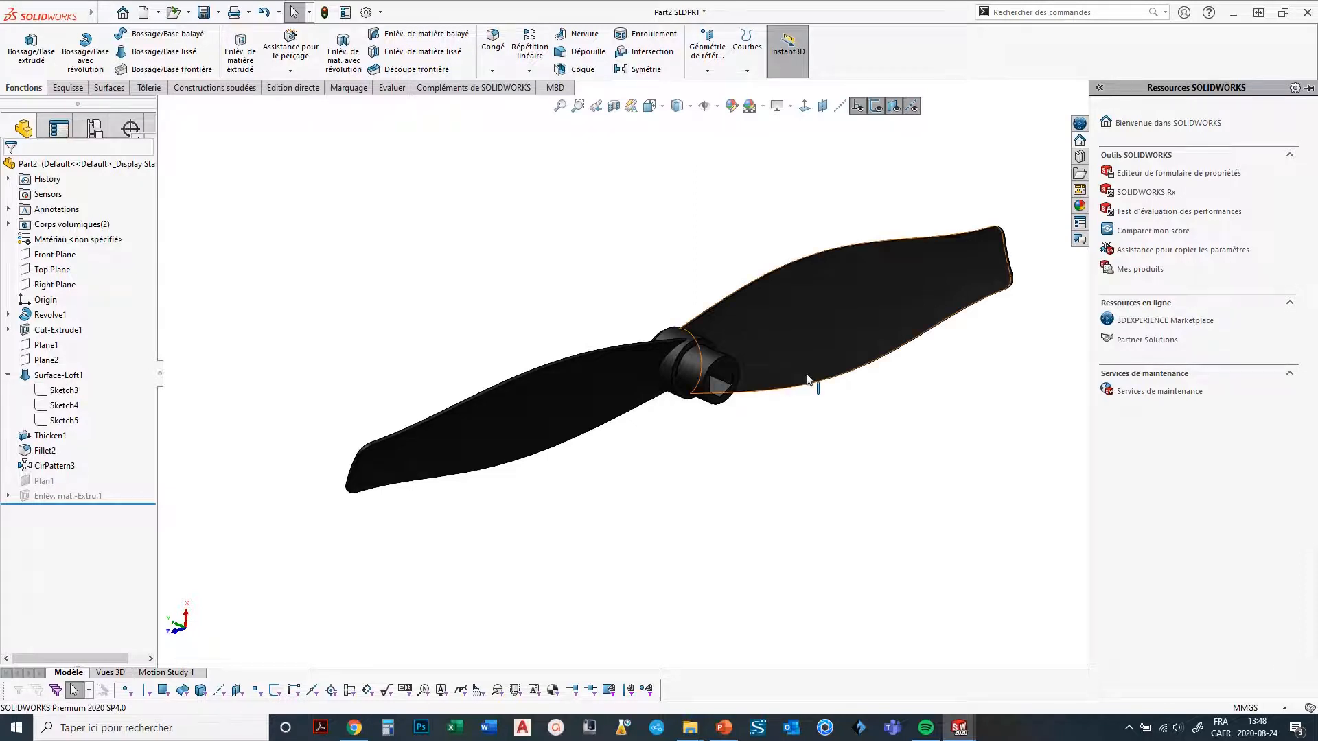
# Reopen the Copy Settings Wizard and proceed with restoring settings from a file.
pyautogui.click(1165, 251)
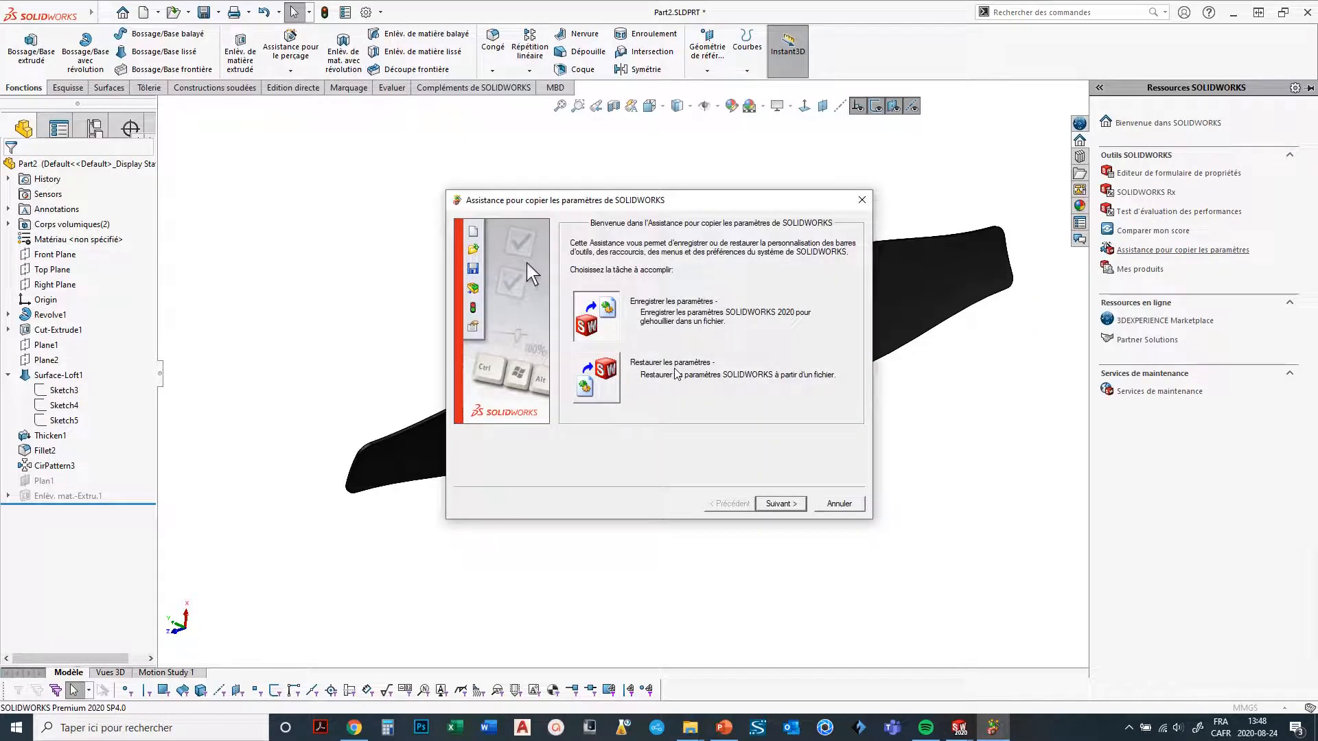
pyautogui.click(610, 380)
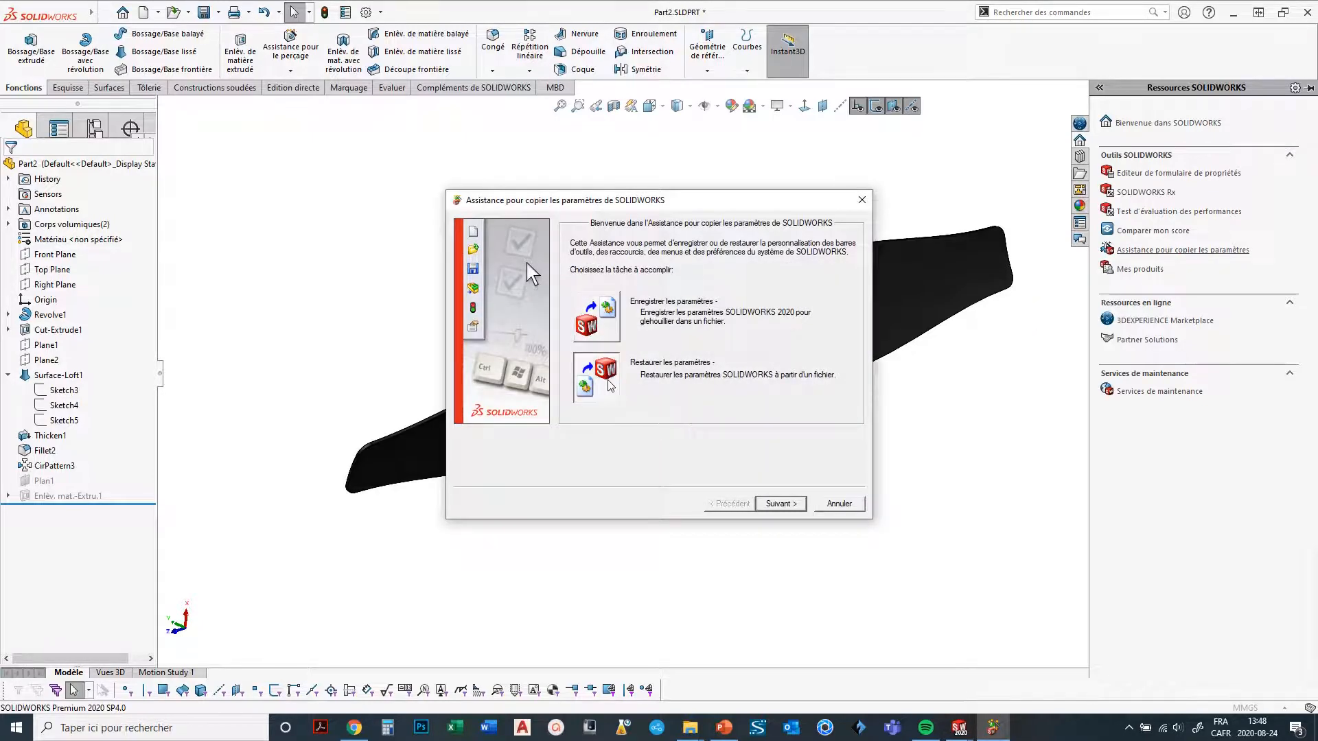
pyautogui.click(799, 506)
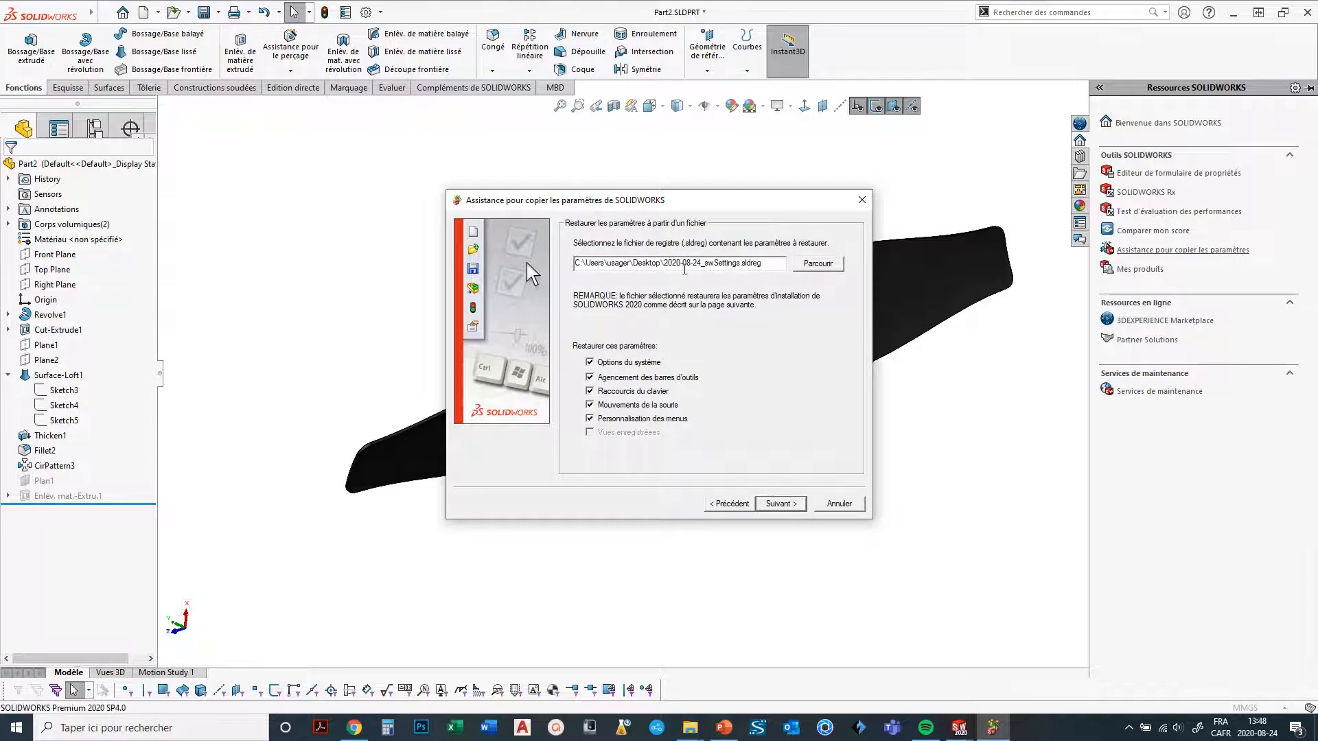
# Choose SW2020_Settings_Original.sldreg from the 01- Personnalisation folder of the 570-C52-SF_Modelisation avancee course as the file to restore.
pyautogui.click(819, 265)
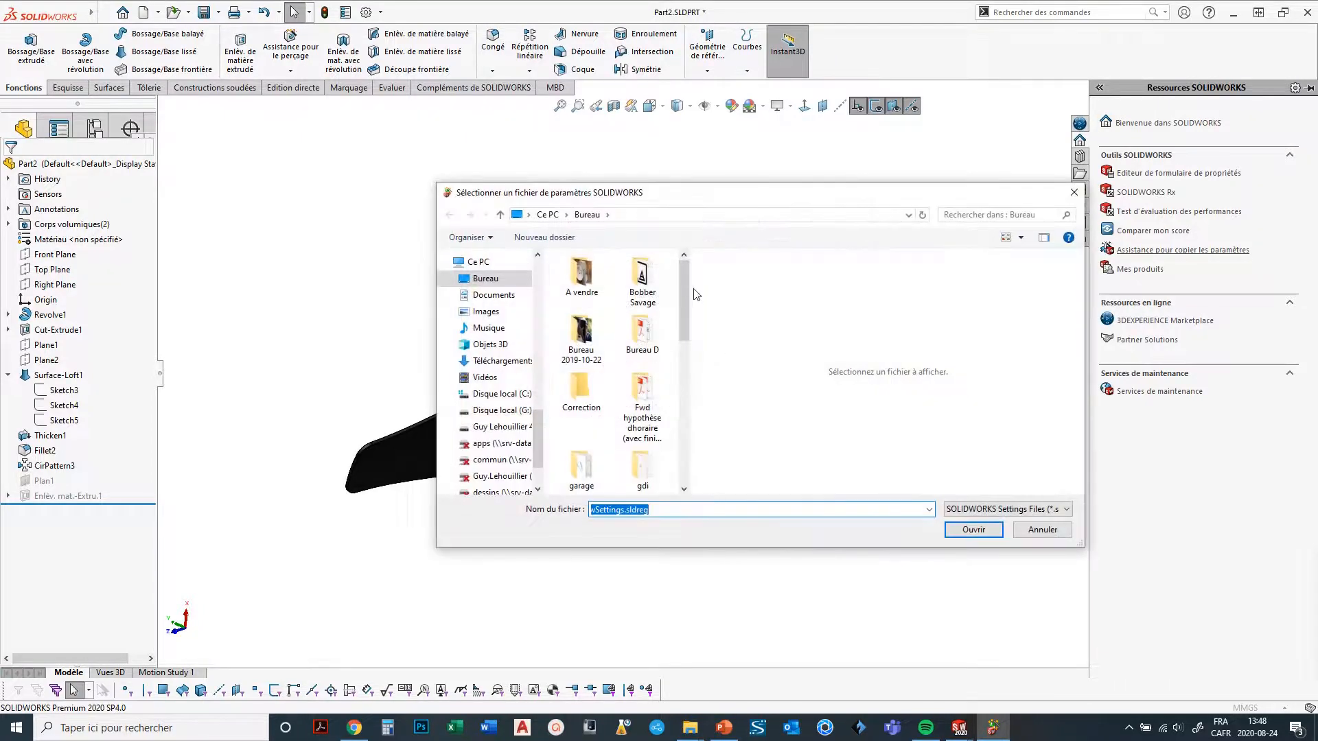
pyautogui.moveTo(686, 293)
pyautogui.mouseDown()
pyautogui.moveTo(698, 364)
pyautogui.moveTo(705, 292)
pyautogui.mouseUp()
pyautogui.moveTo(539, 440); pyautogui.dragTo(549, 283)
pyautogui.scroll(1, 511, 322)
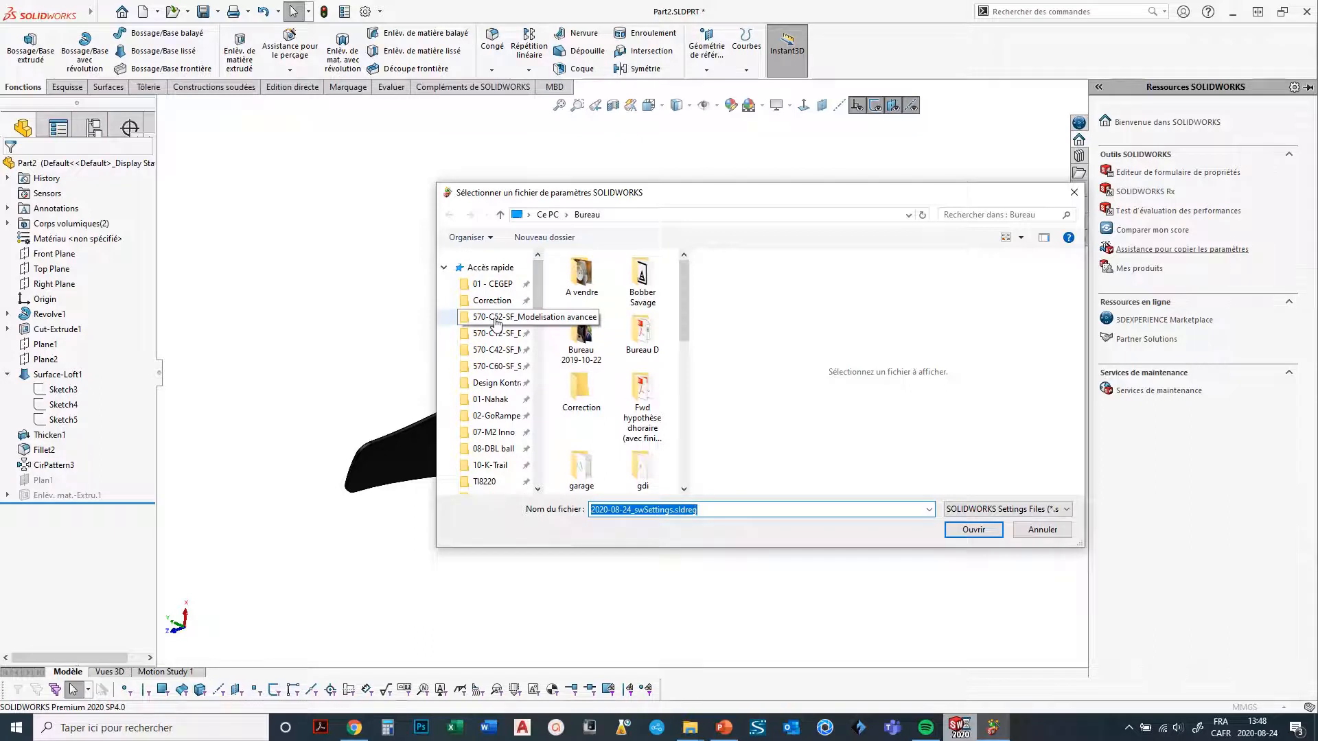
pyautogui.click(495, 317)
pyautogui.doubleClick(585, 291)
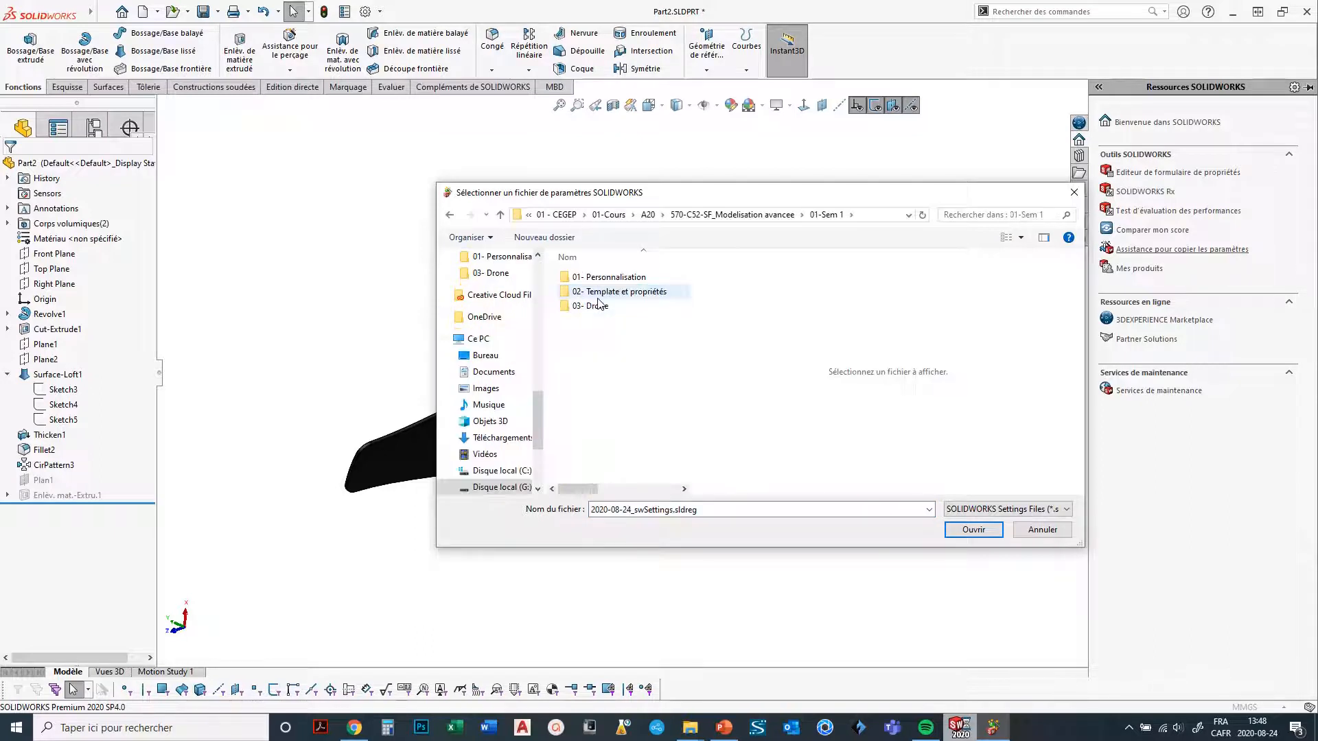
pyautogui.doubleClick(599, 277)
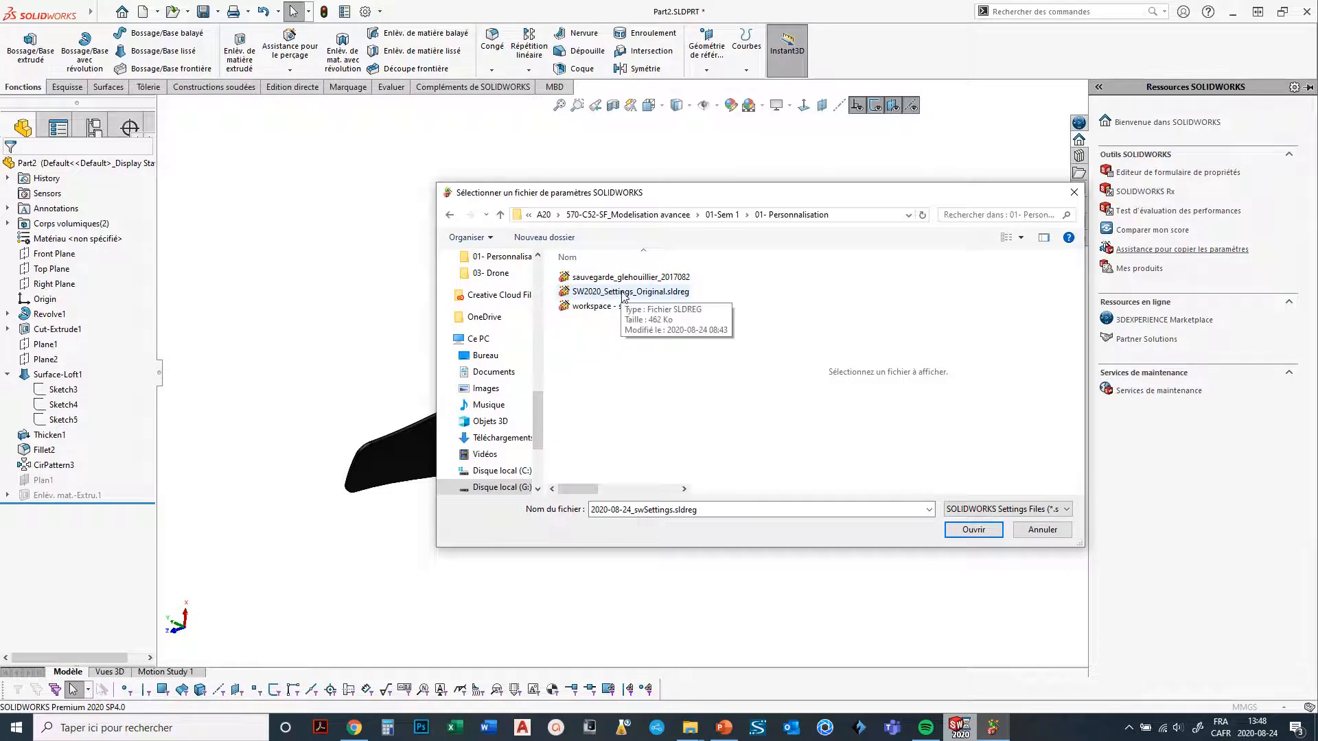
pyautogui.click(623, 293)
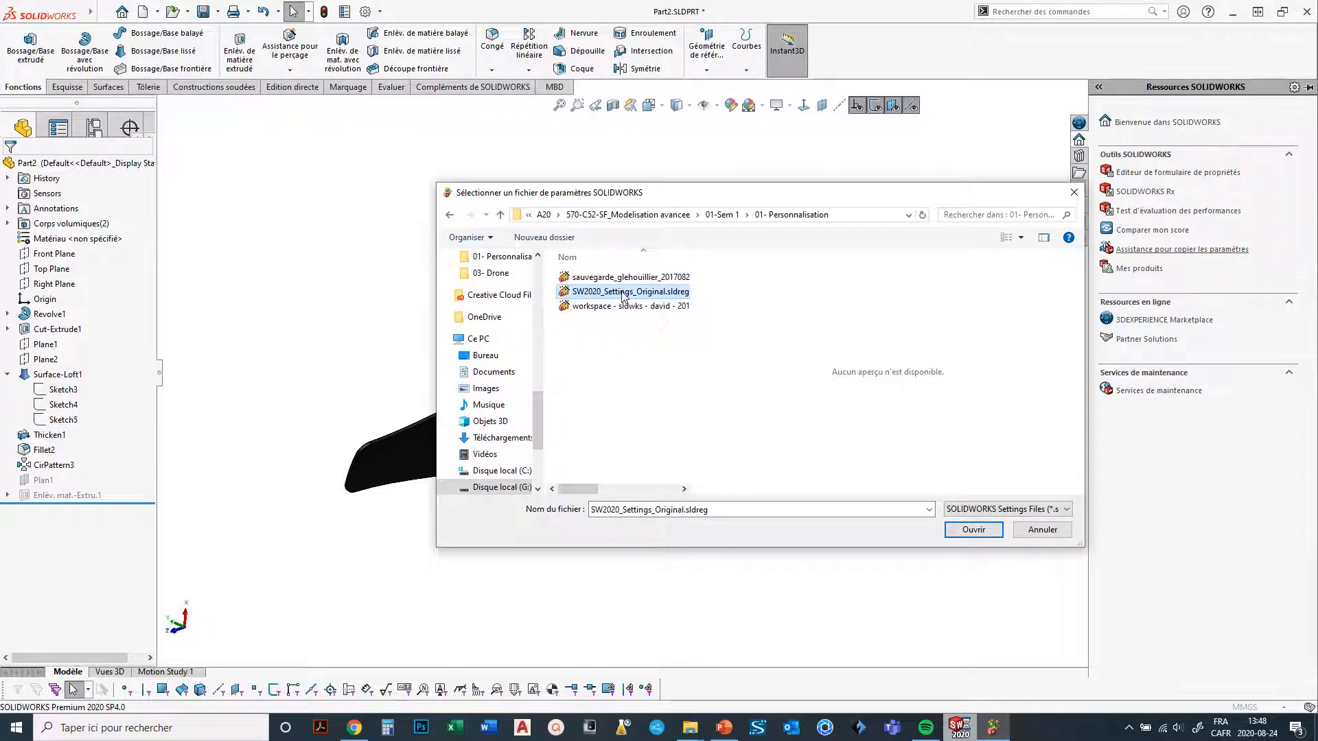
pyautogui.click(974, 531)
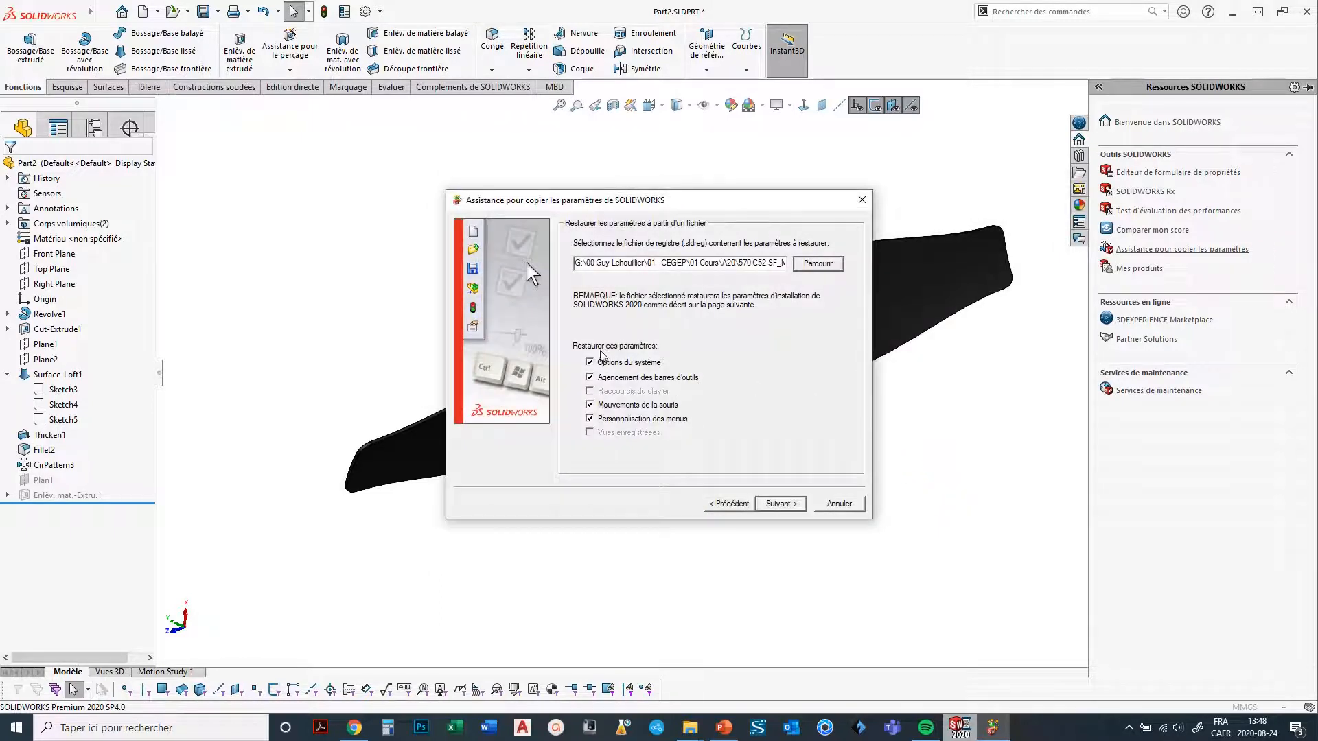
# Restore the original system options, toolbar layout, mouse gestures and menu customization without creating a backup of the current settings.
pyautogui.click(793, 508)
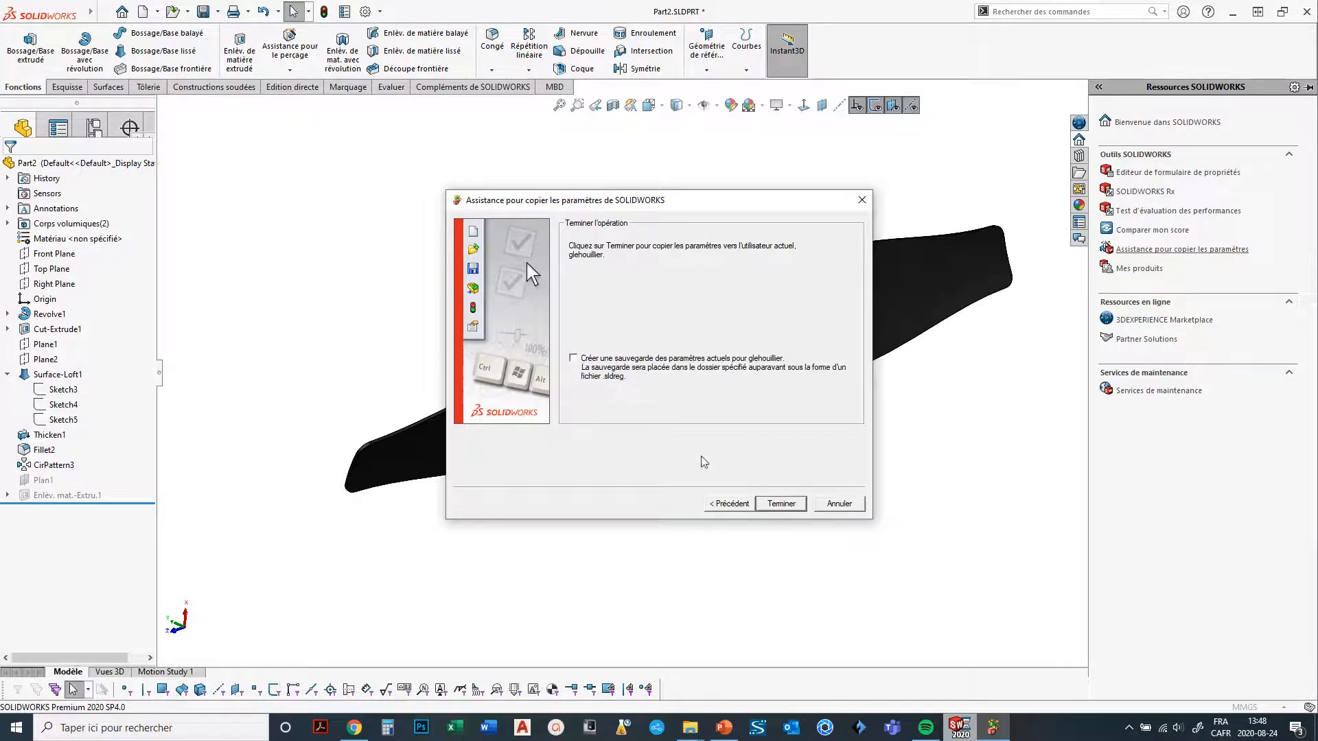
pyautogui.click(782, 506)
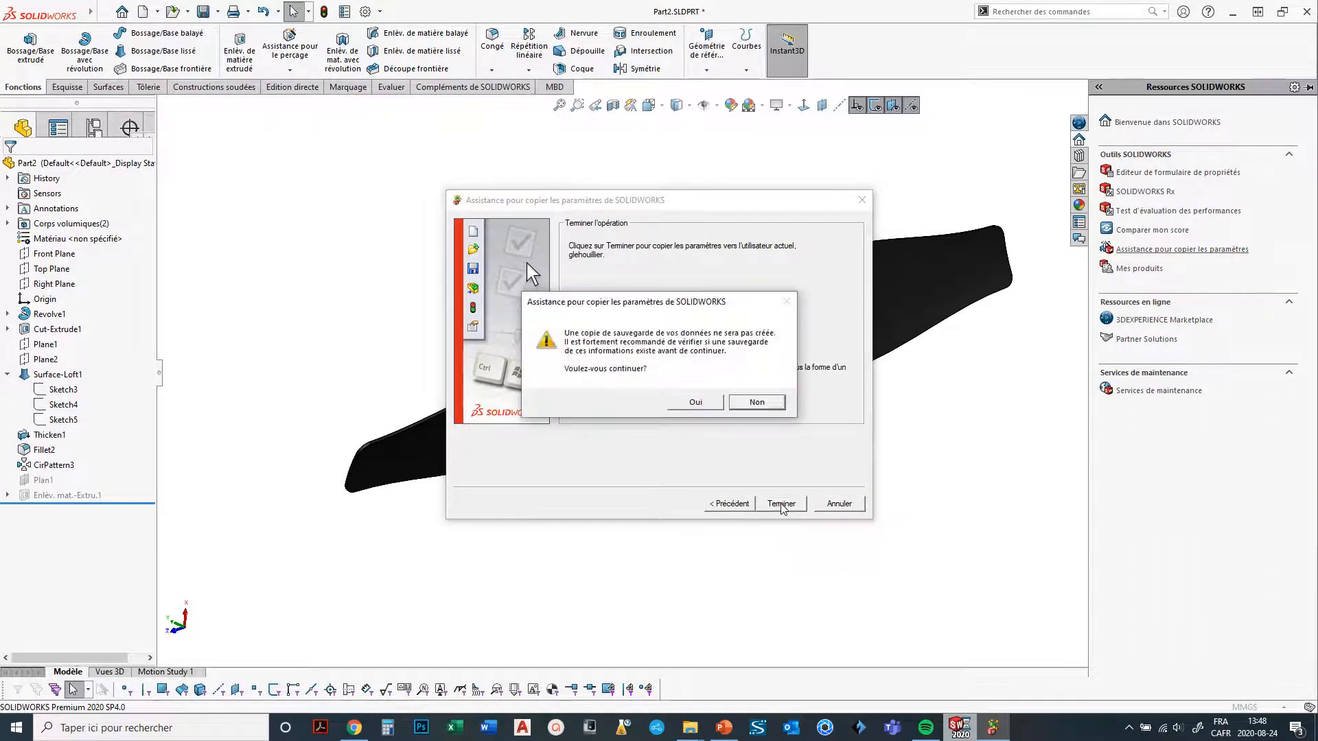
pyautogui.click(696, 402)
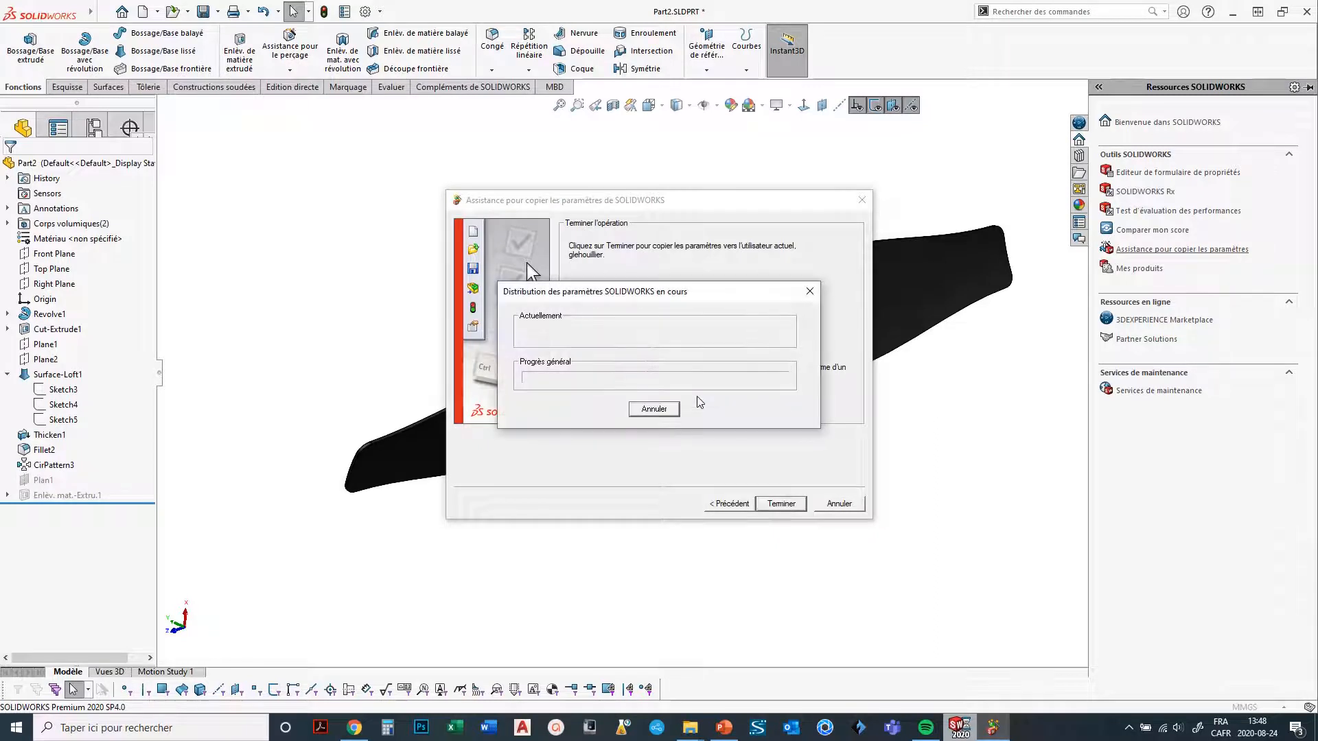
pyautogui.click(758, 392)
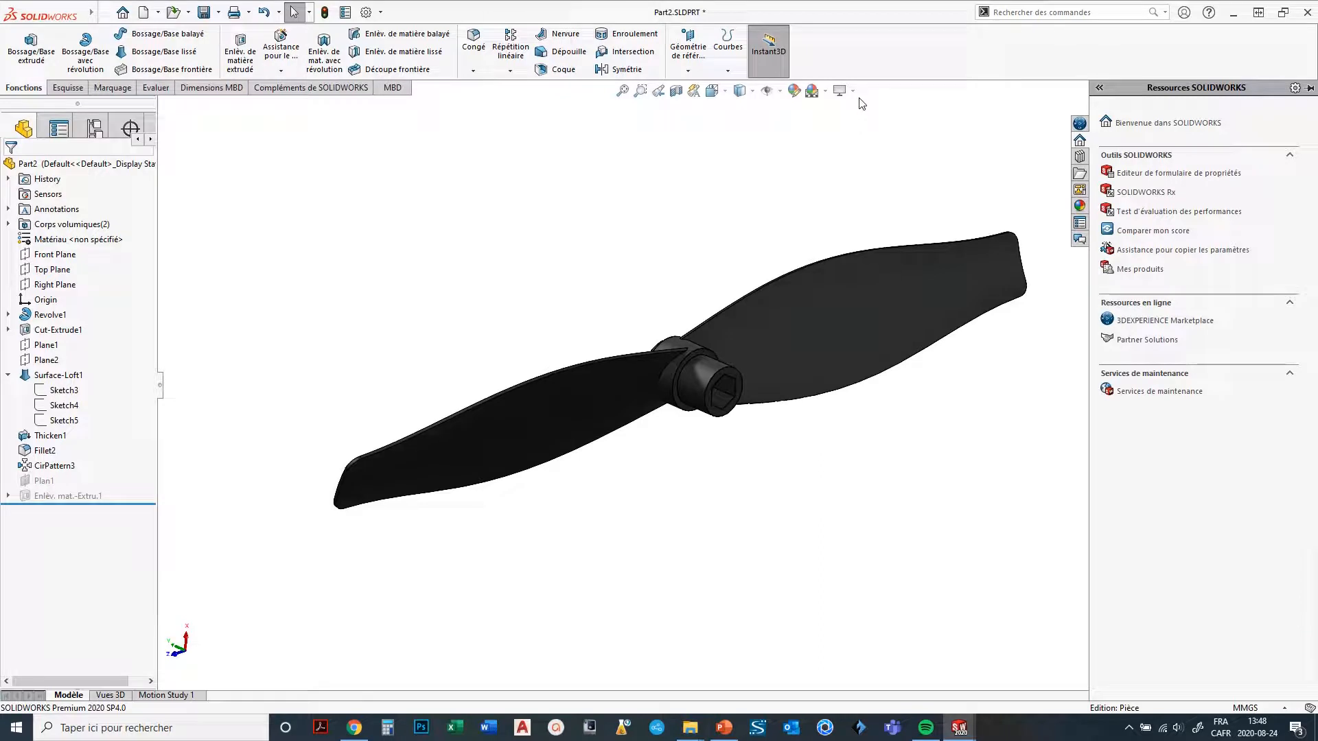
pyautogui.click(924, 150)
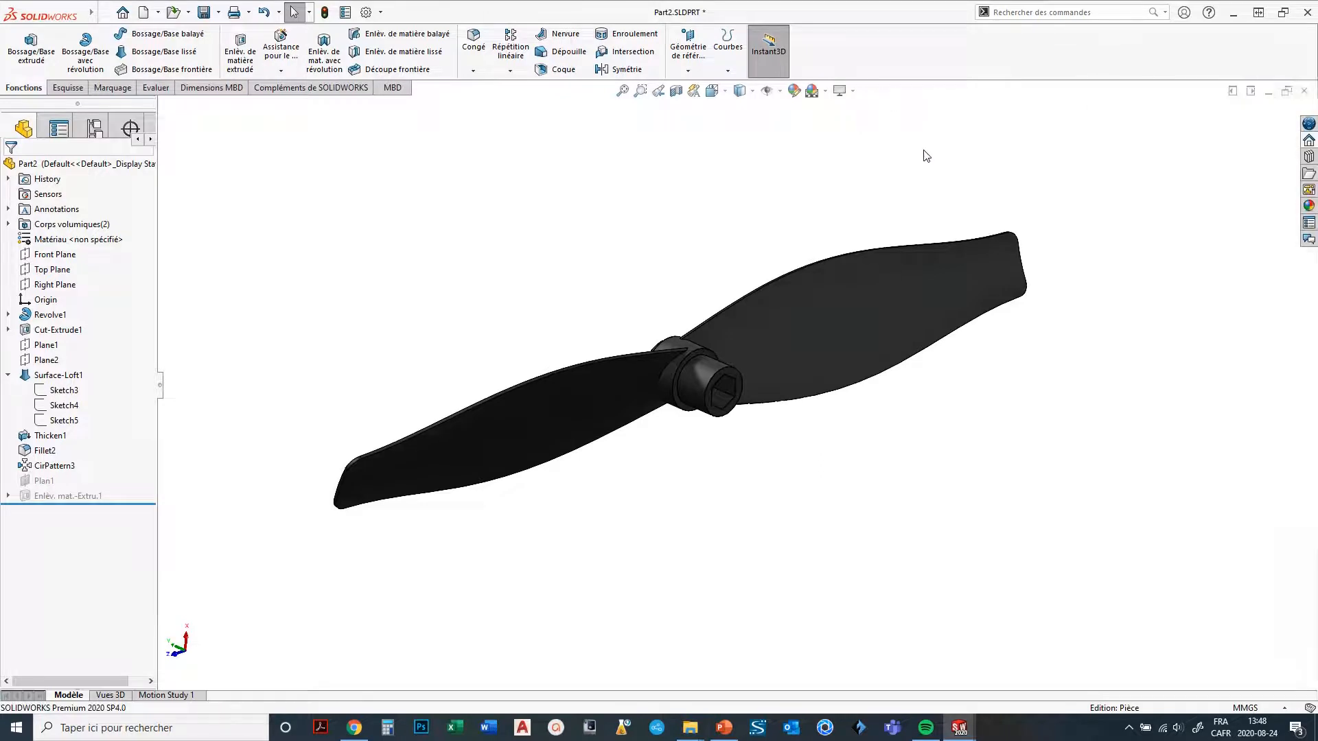
# Launch the Copy Settings Wizard again from the SOLIDWORKS resources and proceed with restoring settings from a file.
pyautogui.click(1309, 141)
pyautogui.click(1171, 251)
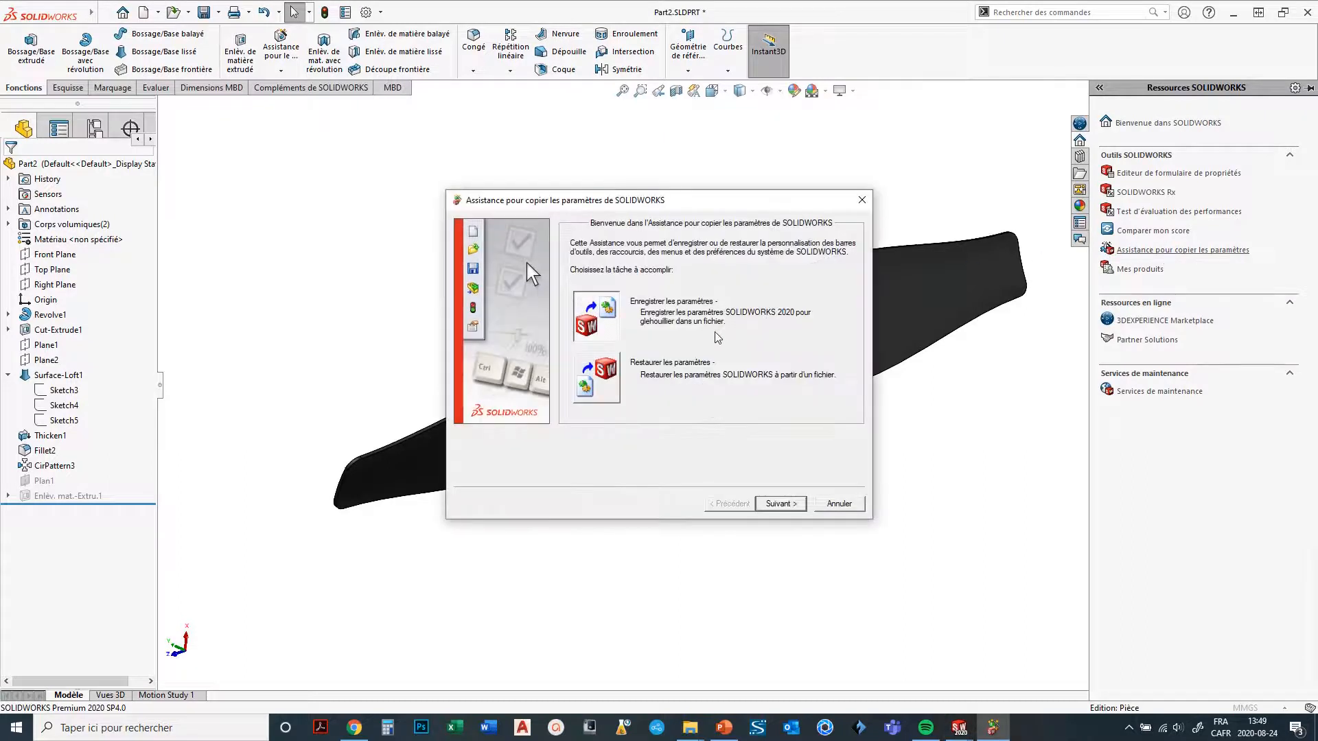
pyautogui.click(609, 383)
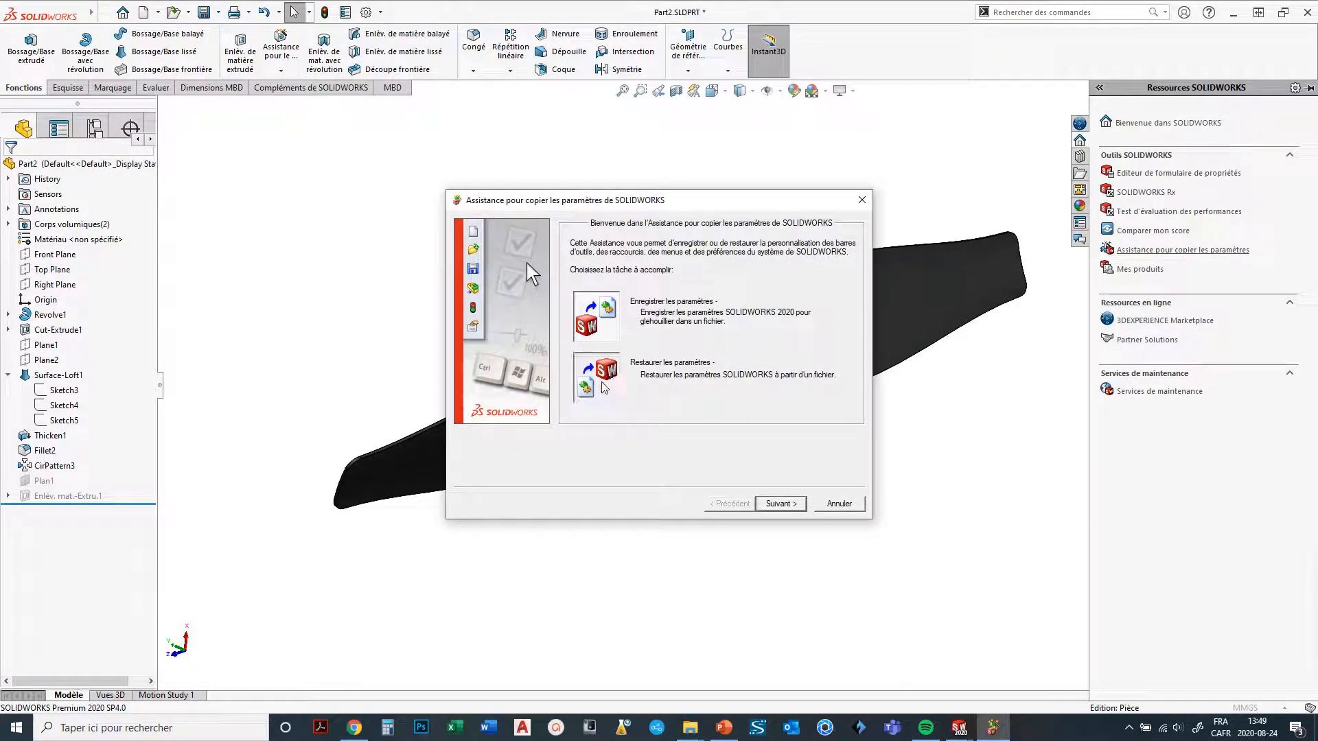
pyautogui.click(781, 507)
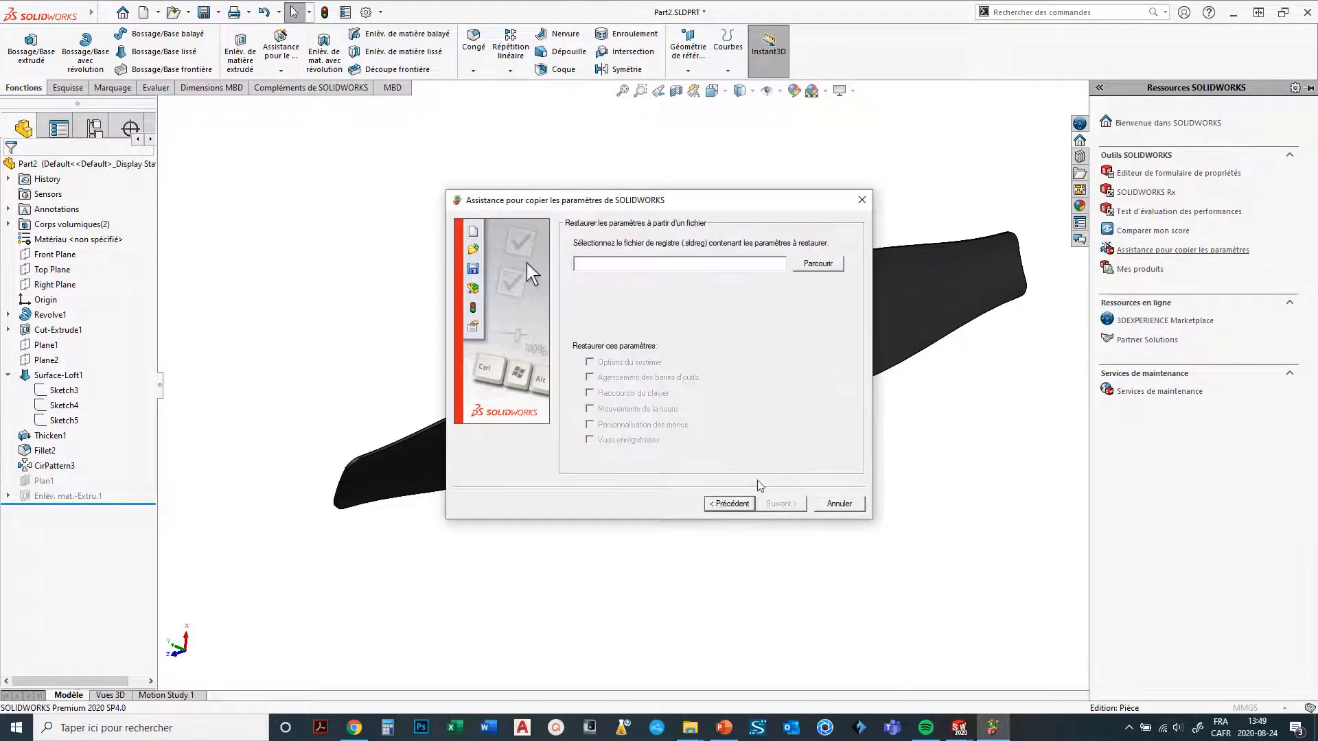
# Choose 2020-08-24_swSettings.sldreg from the Desktop as the settings file to restore.
pyautogui.click(819, 265)
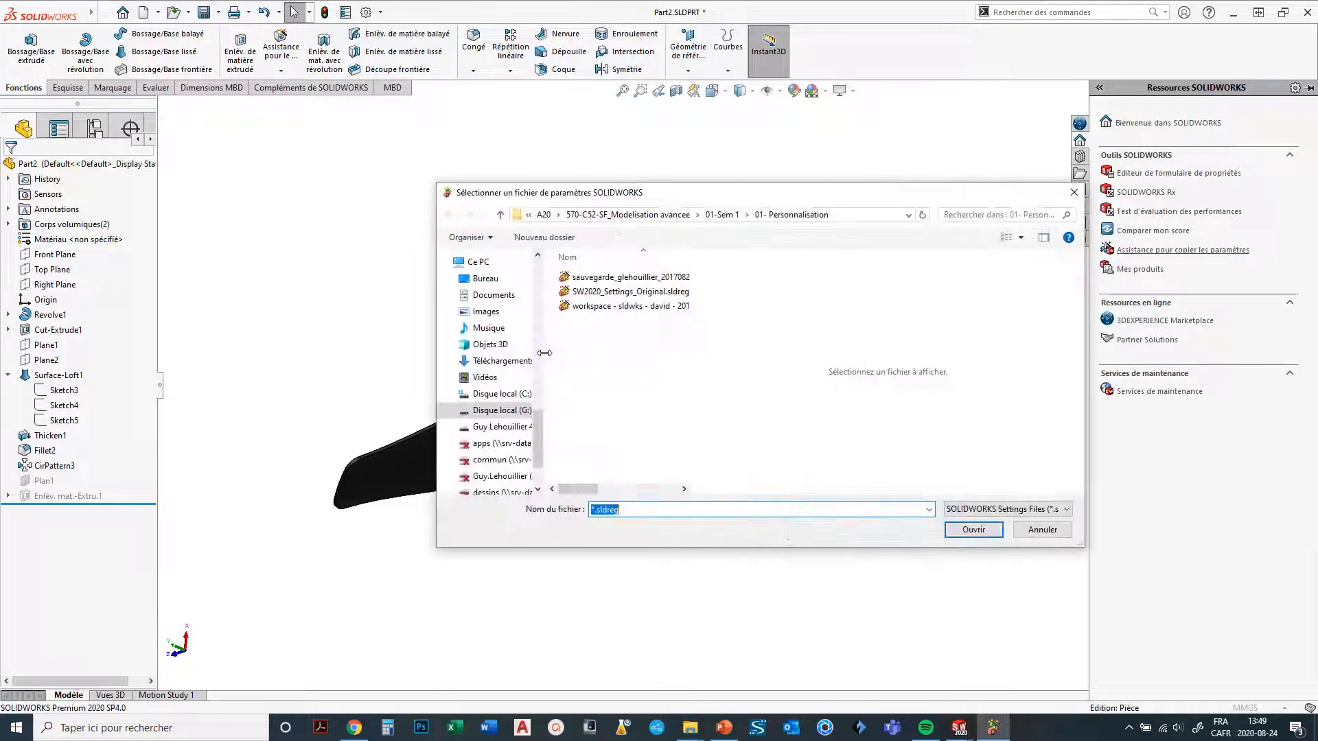
pyautogui.click(485, 278)
pyautogui.scroll(-1, 684, 331)
pyautogui.moveTo(684, 326); pyautogui.dragTo(684, 460)
pyautogui.click(582, 412)
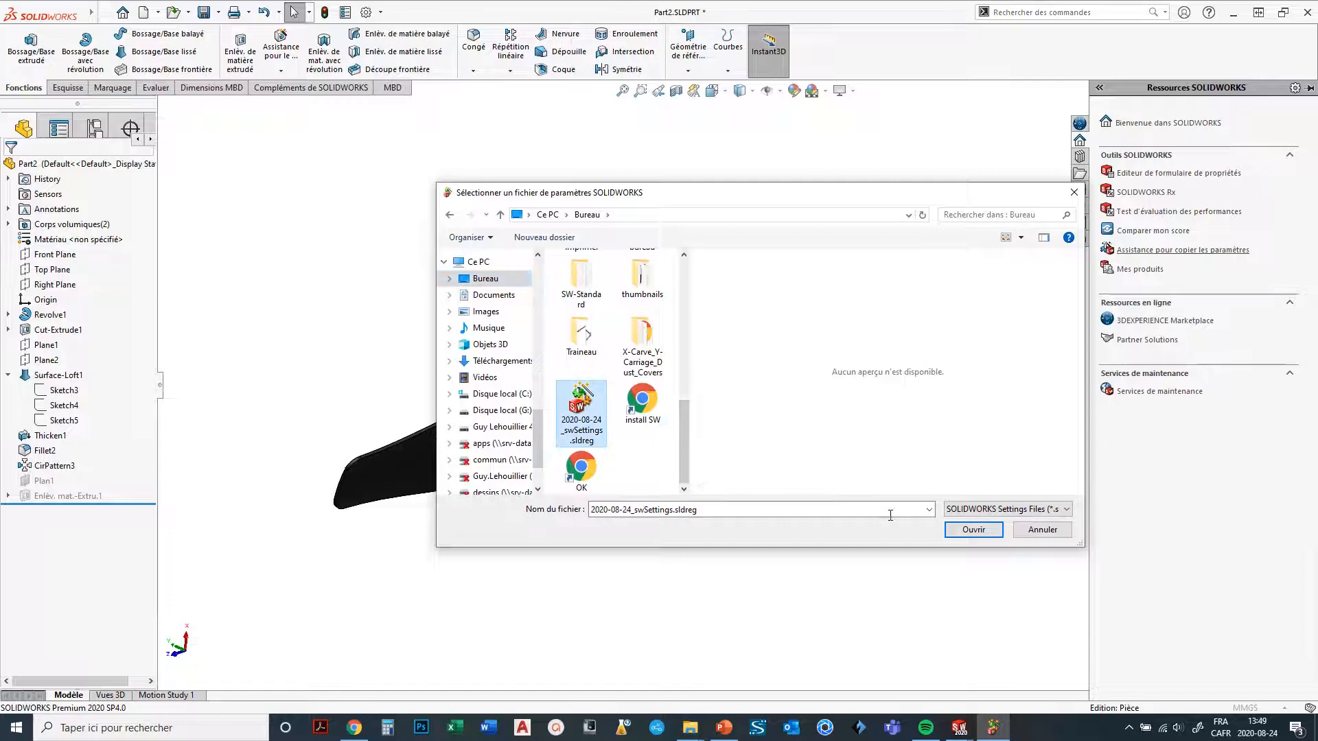
pyautogui.click(968, 532)
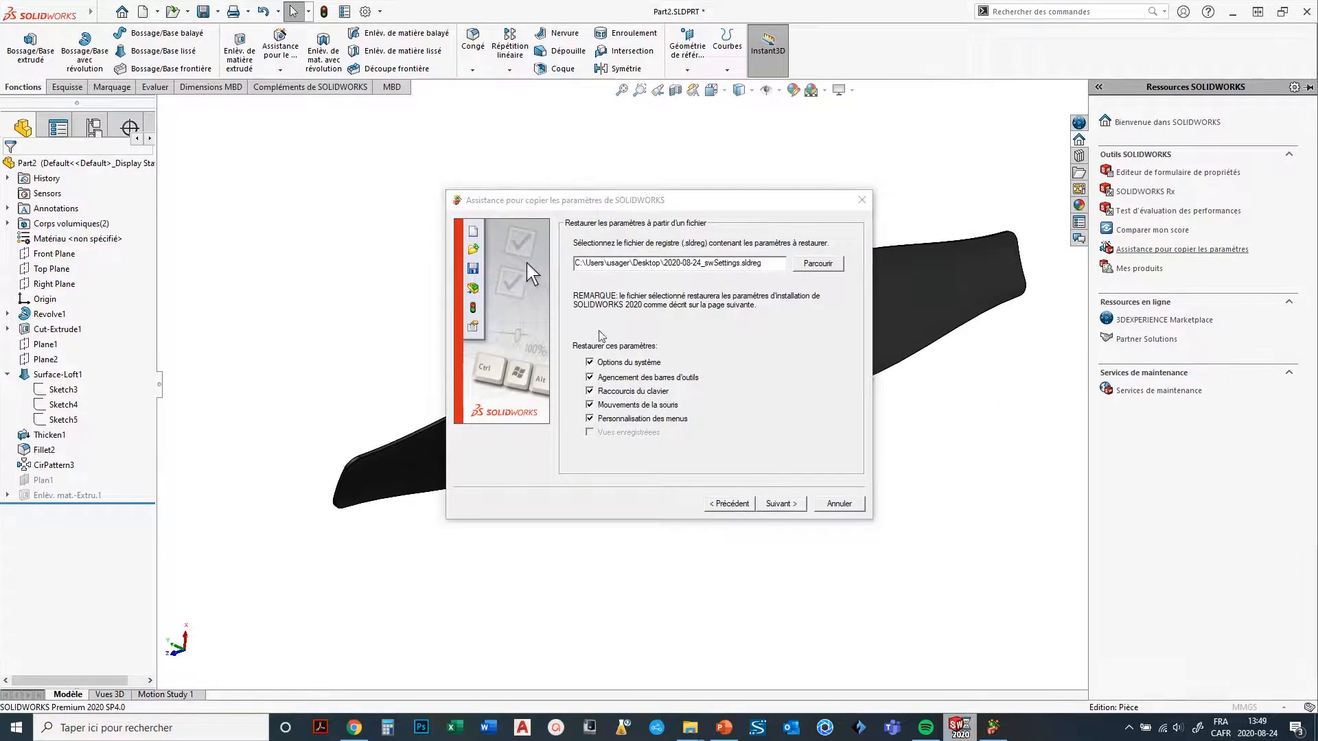
# Restore the system options, toolbar layout, keyboard shortcuts, mouse gestures and menu customization to the current user without creating a backup.
pyautogui.click(783, 505)
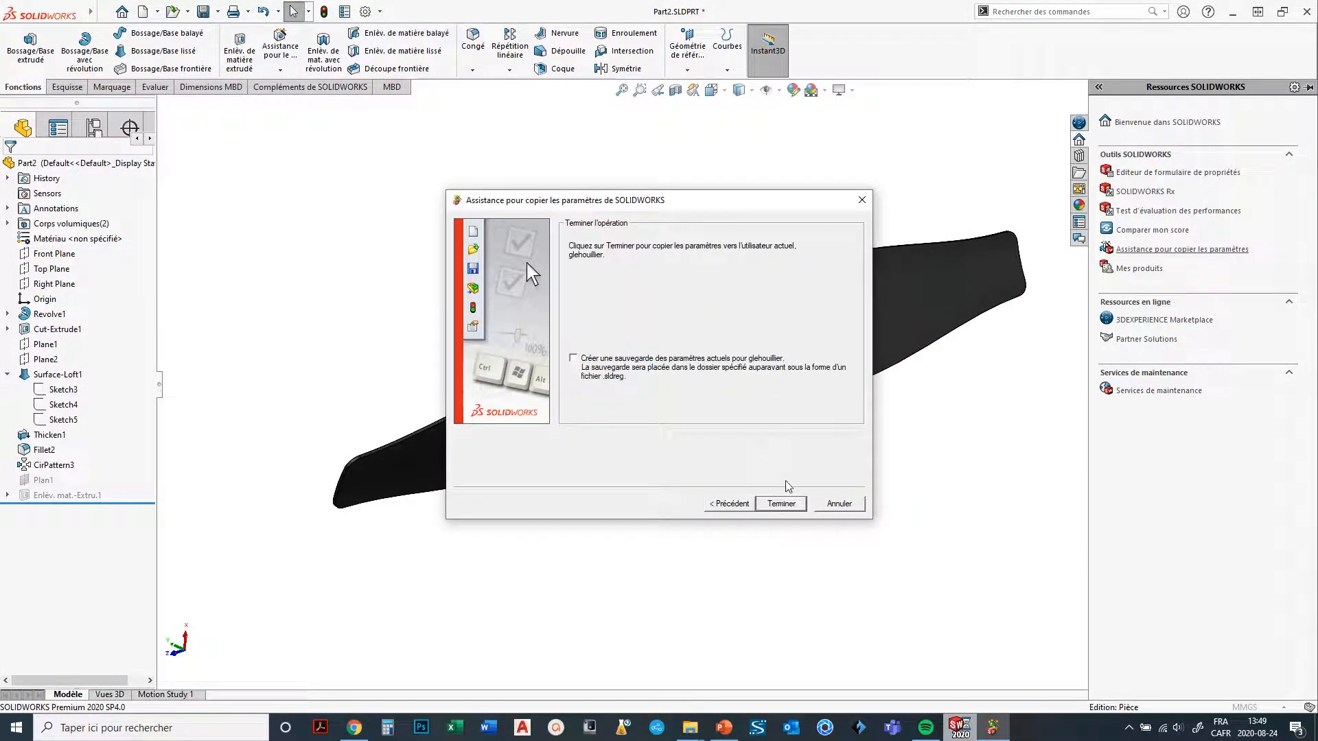
pyautogui.click(781, 503)
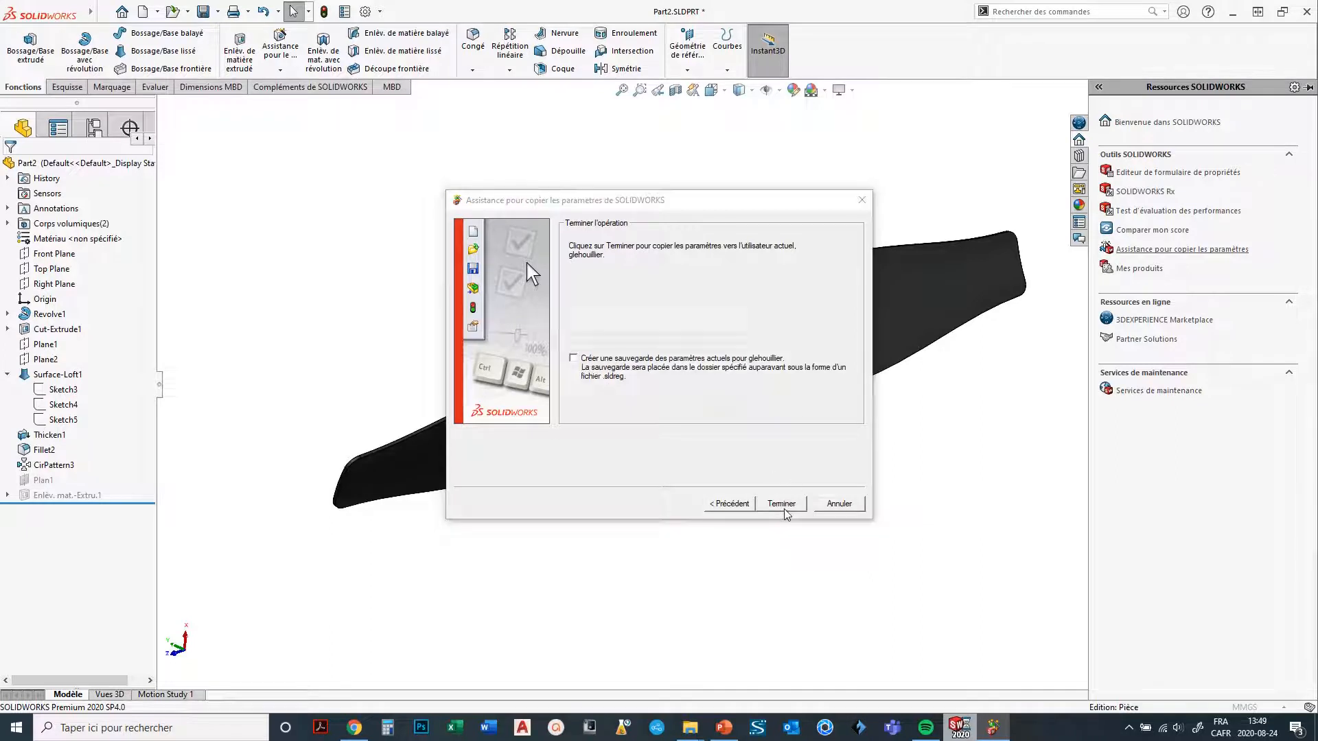
pyautogui.click(696, 402)
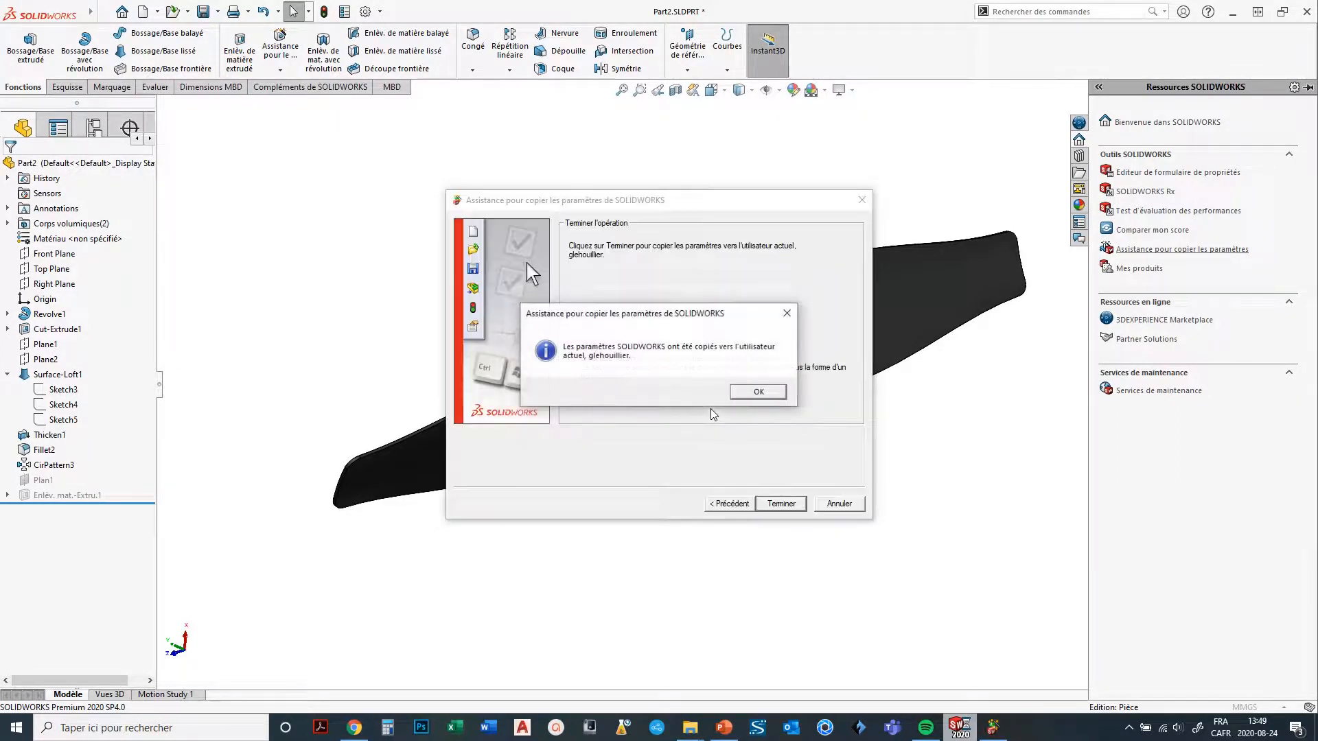
pyautogui.click(752, 390)
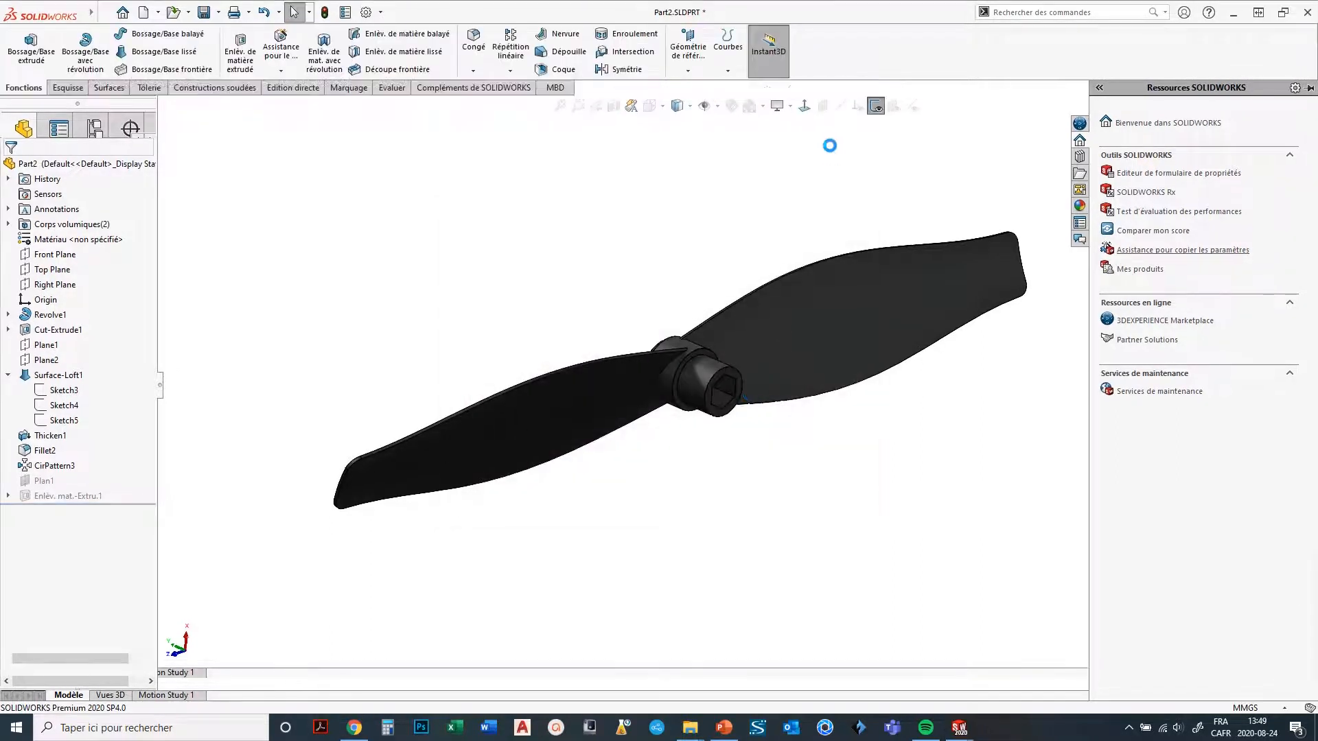